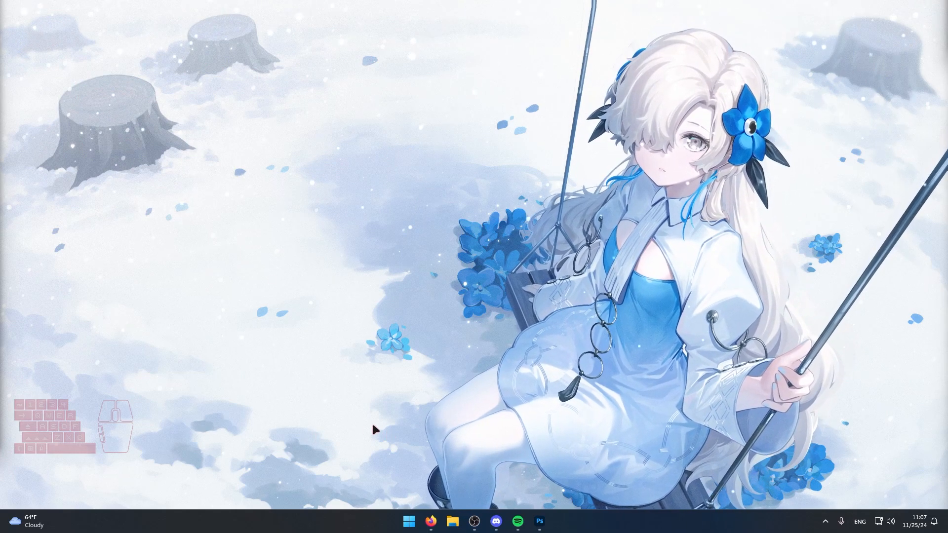
Review the finished thumbnail 2024-10-21 How Not To Rainbow 6 2.jpg and return to the Thumbnails folder in File Explorer.
{"action": "left_click", "coordinate": [450, 527]}
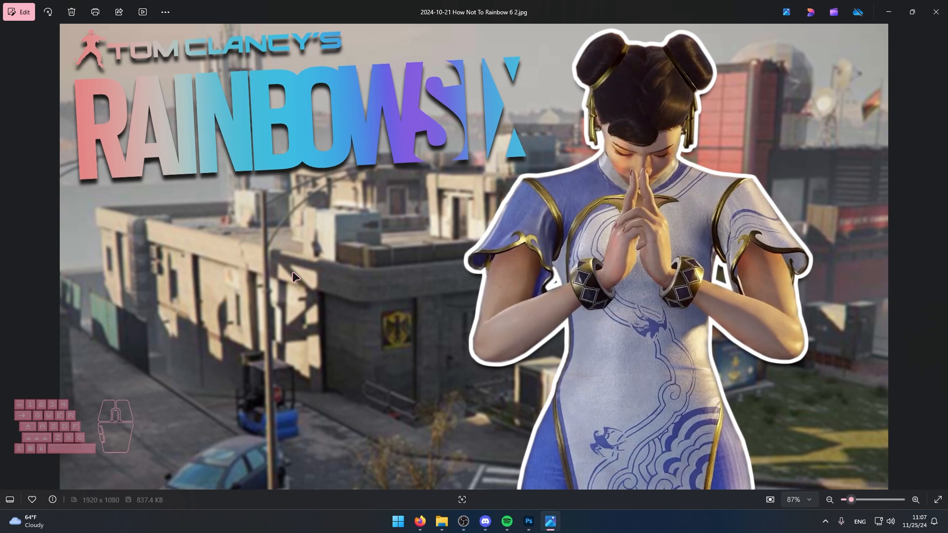
{"action": "key", "text": "alt+F4"}
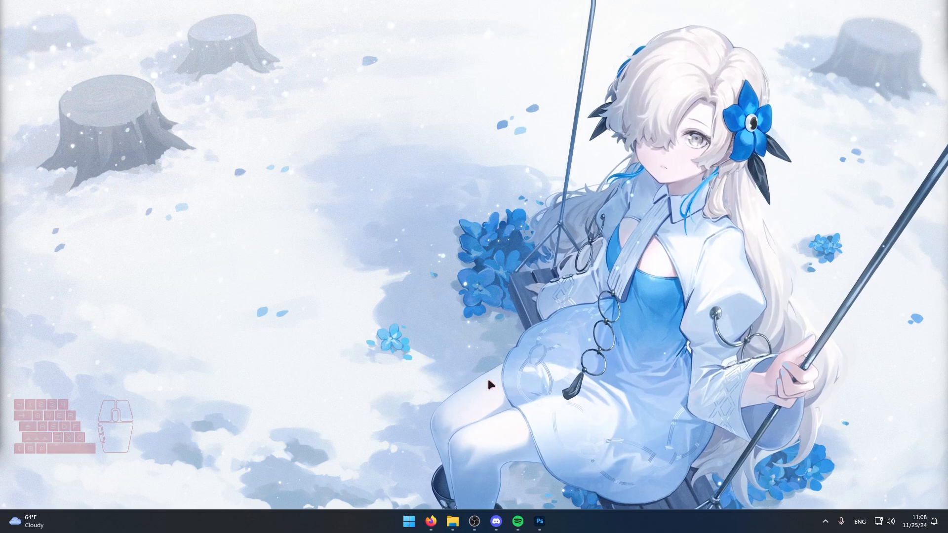
{"action": "left_click", "coordinate": [453, 522]}
{"action": "left_click", "coordinate": [46, 373]}
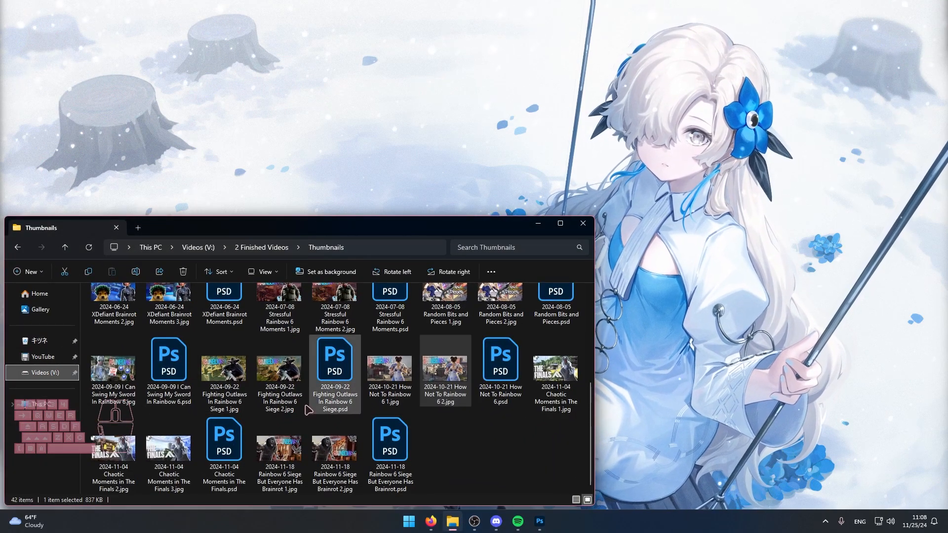
{"action": "left_click", "coordinate": [45, 373]}
Switch to Firefox and search Google Images for "the finals game logo png".
{"action": "left_click", "coordinate": [430, 521]}
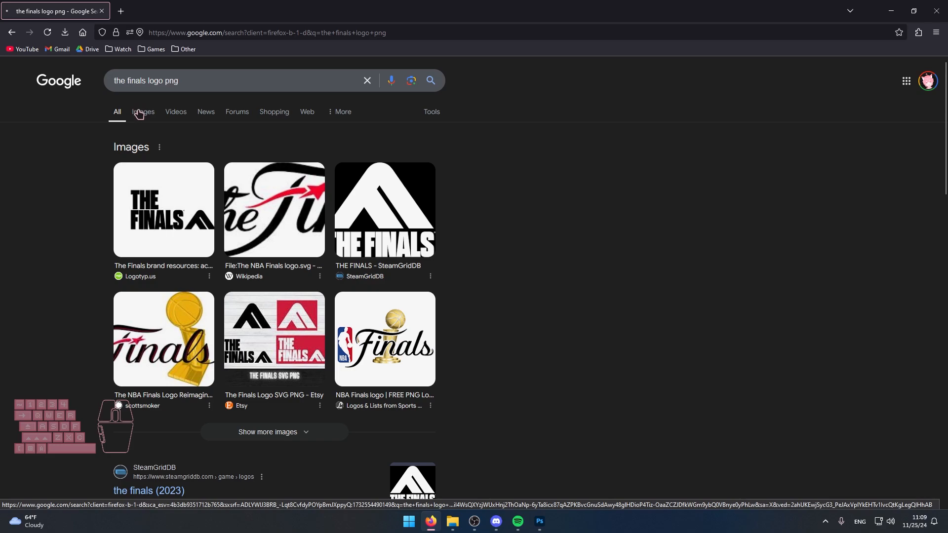
{"action": "left_click", "coordinate": [139, 112]}
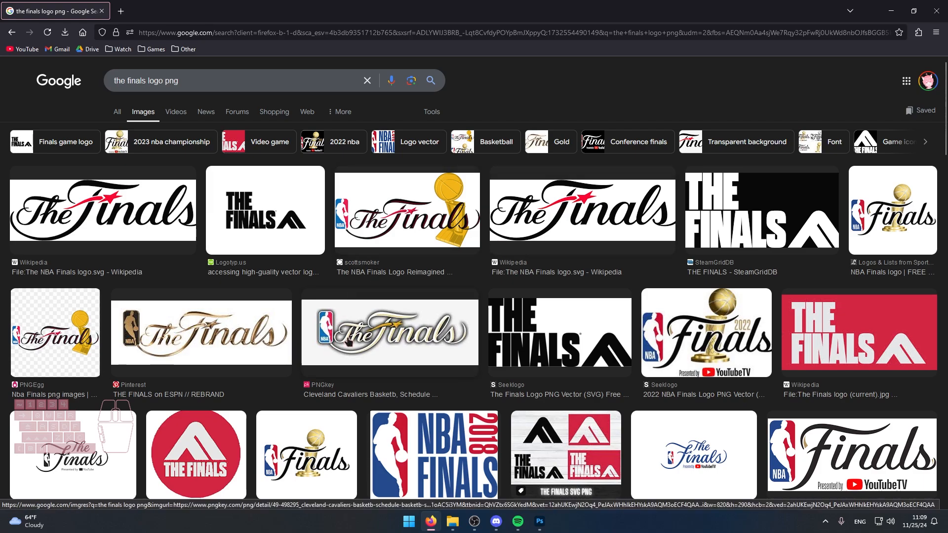
{"action": "left_click", "coordinate": [152, 82]}
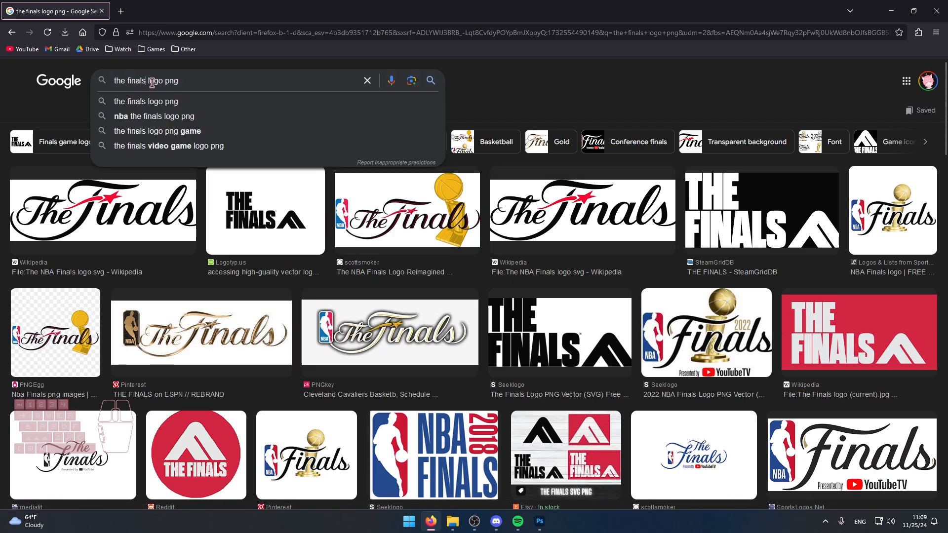
{"action": "type", "text": "game"}
{"action": "key", "text": "Return"}
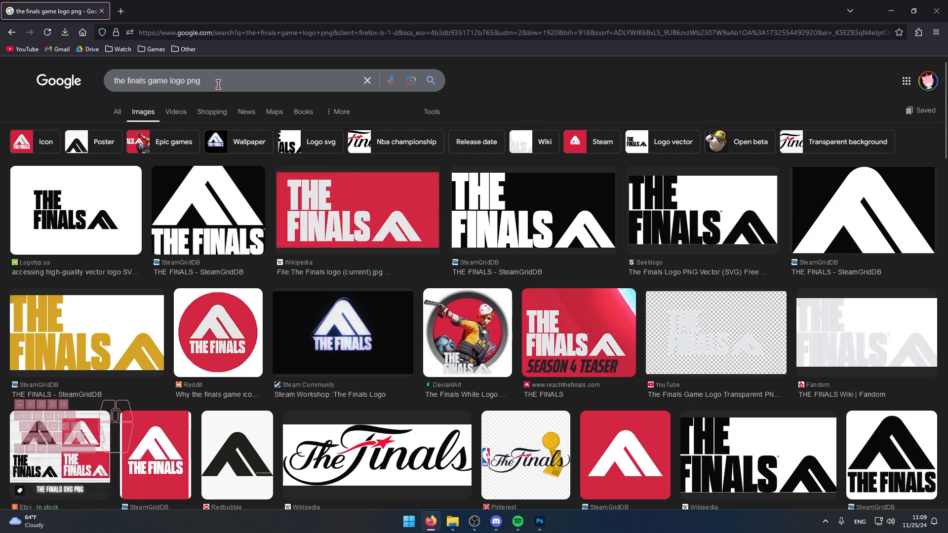
Preview the Logotyp.us, SteamGridDB, Wikipedia and YouTube logo results to check which have a transparent background.
{"action": "left_click", "coordinate": [51, 194]}
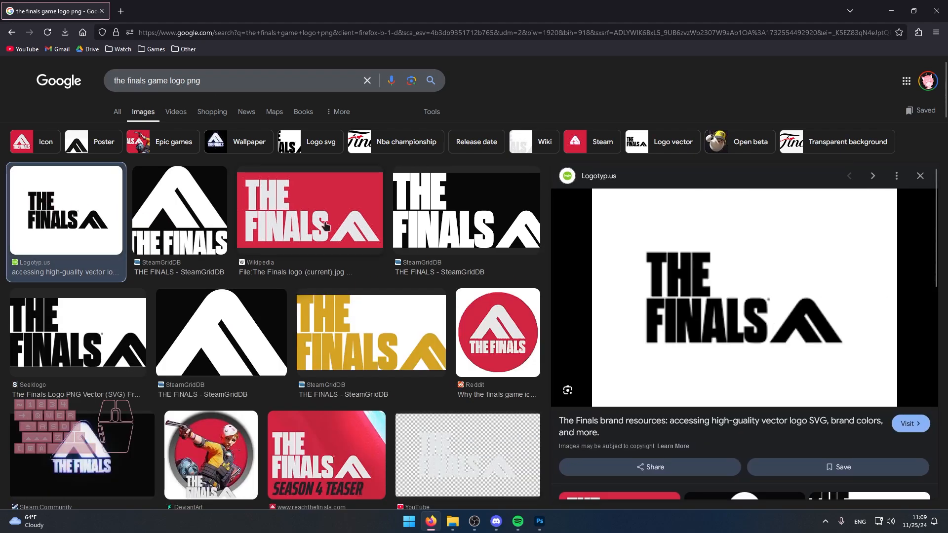
{"action": "left_click", "coordinate": [190, 215]}
{"action": "left_click", "coordinate": [353, 203]}
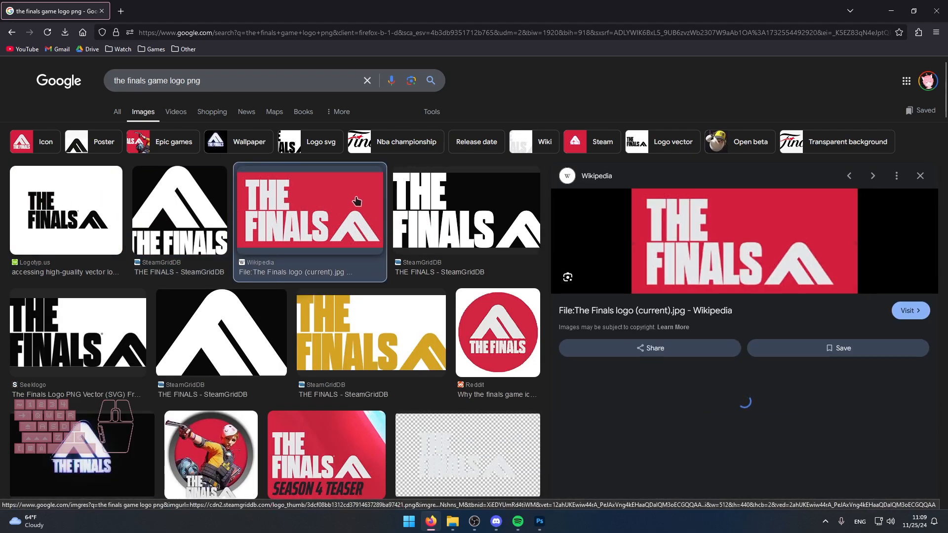
{"action": "left_click", "coordinate": [172, 185]}
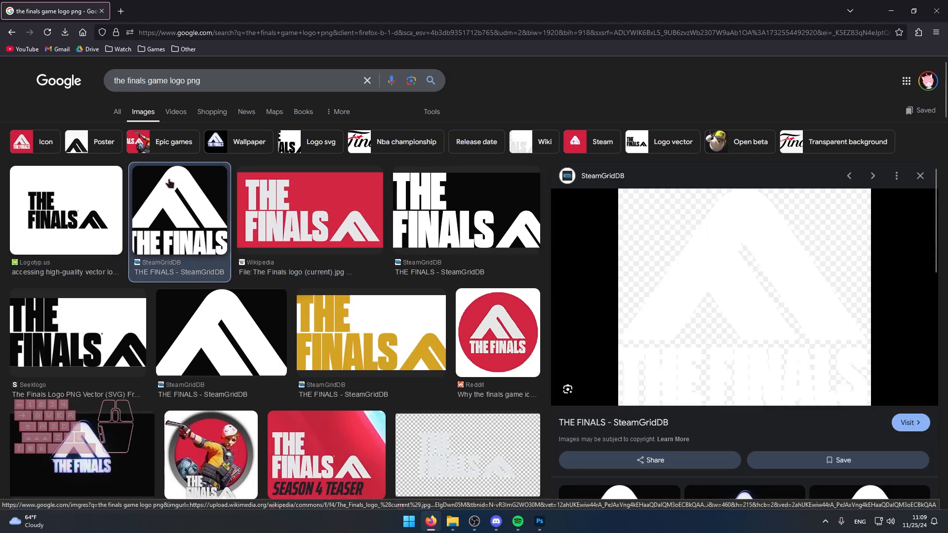
{"action": "left_click", "coordinate": [465, 456]}
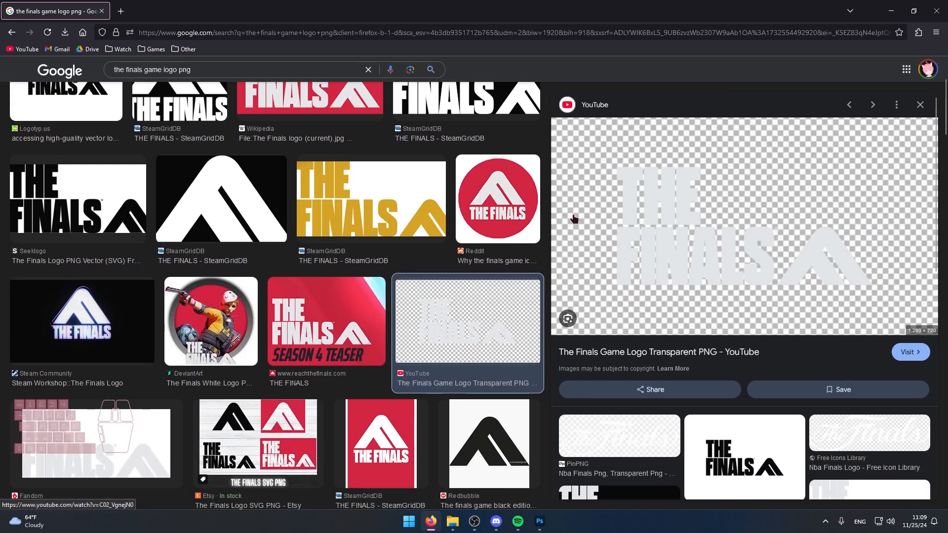
{"action": "scroll", "coordinate": [302, 276], "scroll_direction": "up", "scroll_amount": 3}
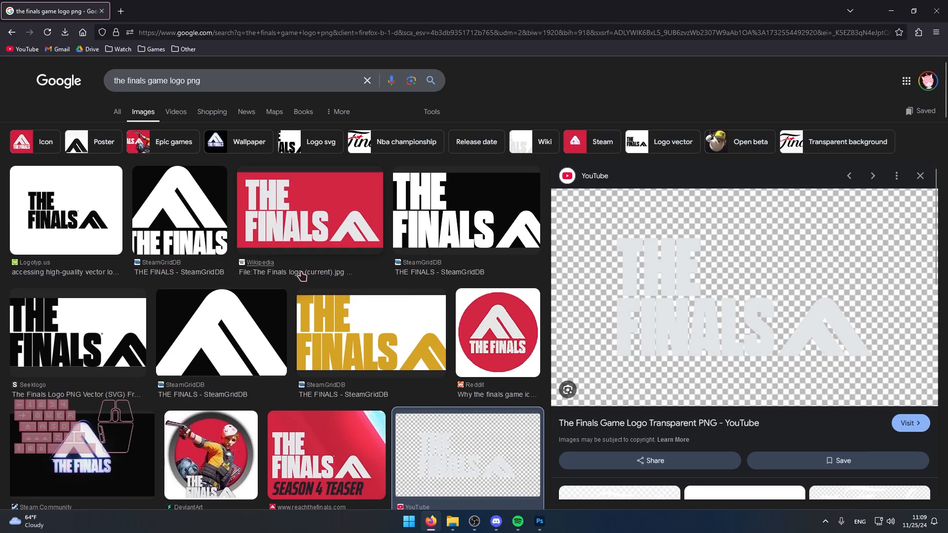
Compare the white stacked SteamGridDB logo with the black Seeklogo logo, ending on the SteamGridDB one.
{"action": "left_click", "coordinate": [172, 214]}
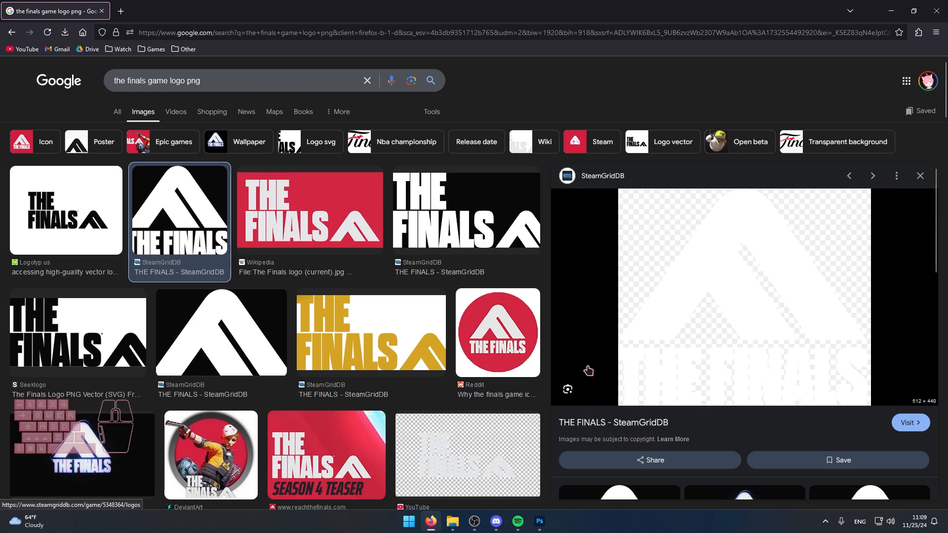
{"action": "scroll", "coordinate": [286, 242], "scroll_direction": "down", "scroll_amount": 6}
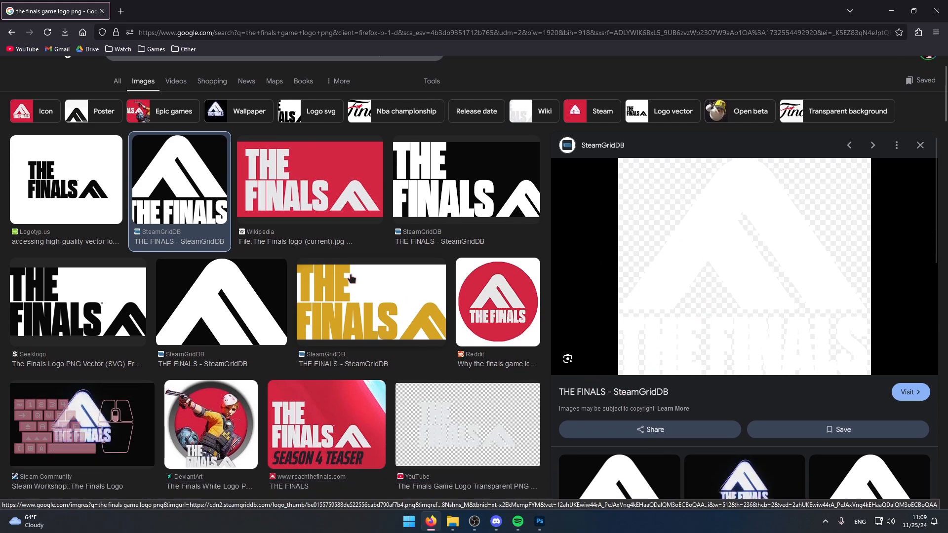
{"action": "scroll", "coordinate": [285, 241], "scroll_direction": "up", "scroll_amount": 6}
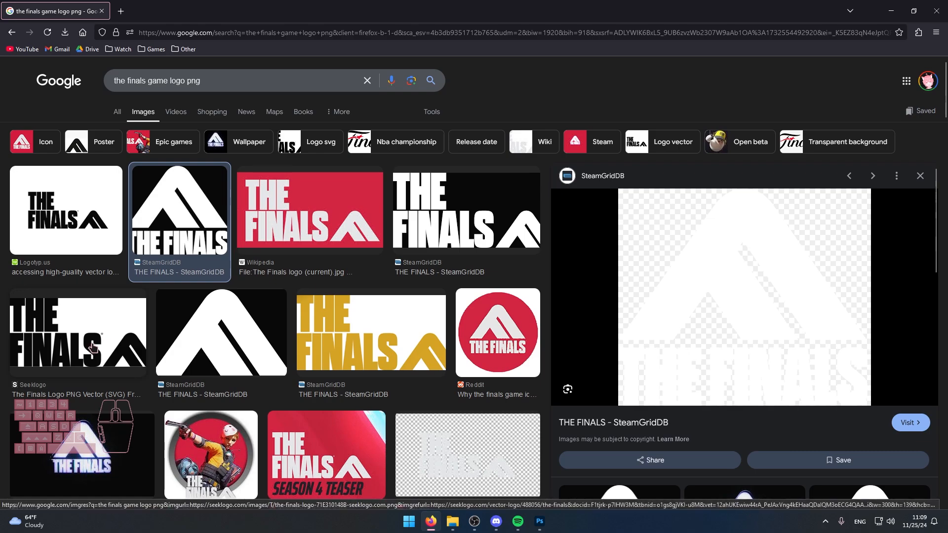
{"action": "left_click", "coordinate": [104, 346]}
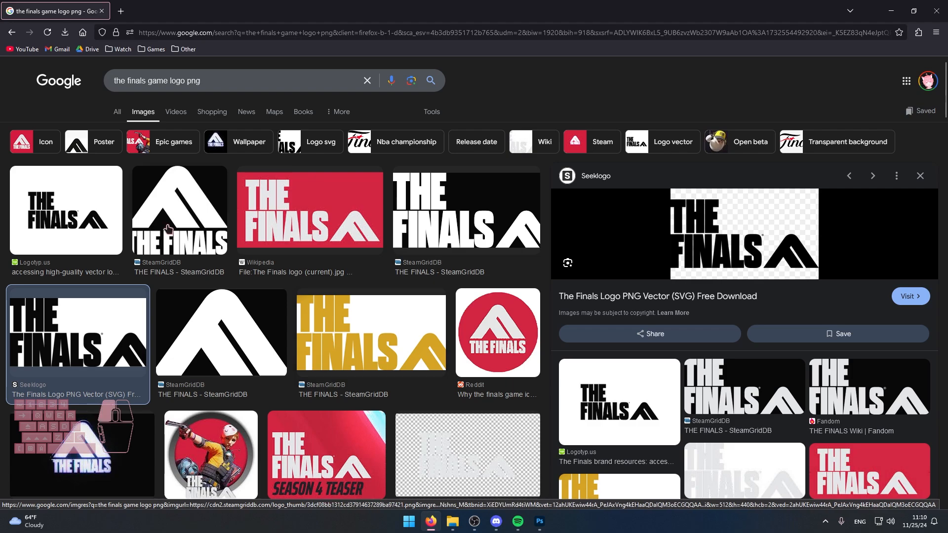
{"action": "left_click", "coordinate": [167, 234]}
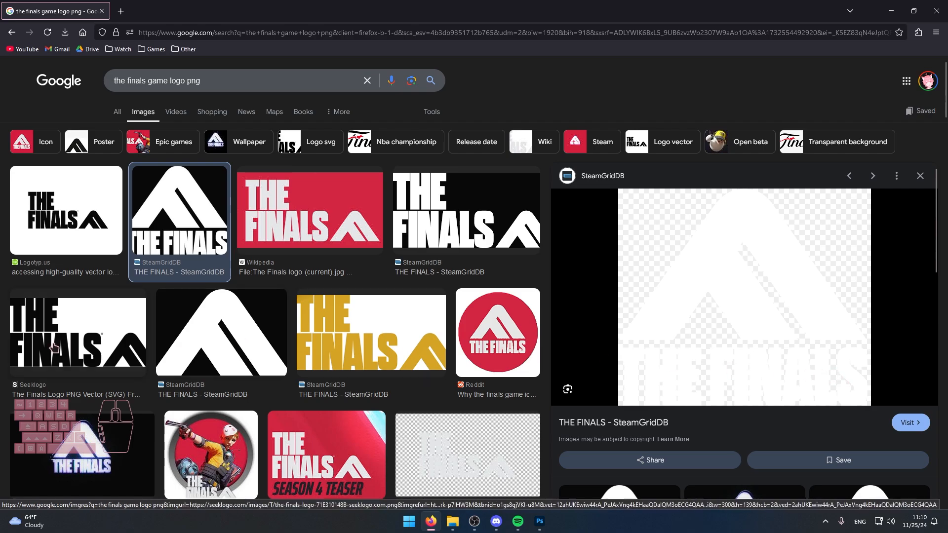
{"action": "left_click", "coordinate": [12, 345]}
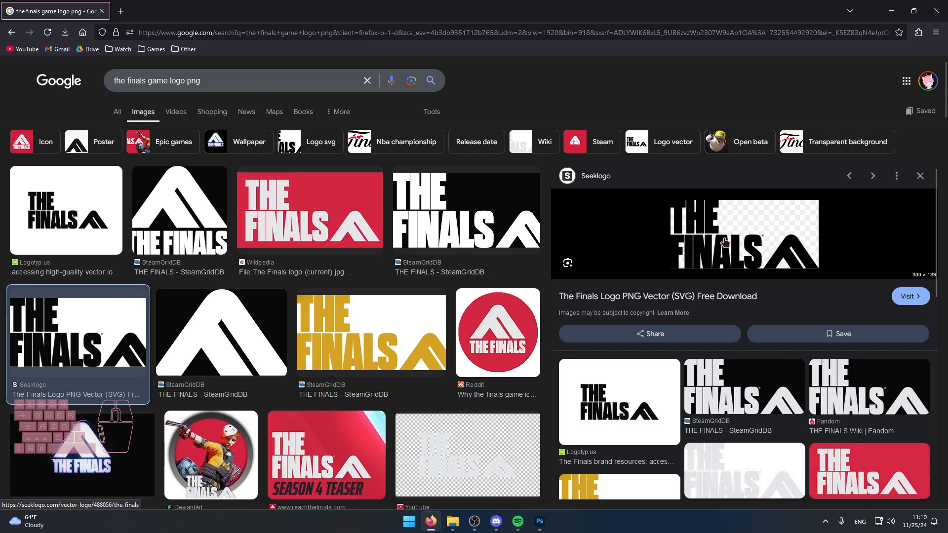
{"action": "left_click", "coordinate": [193, 224]}
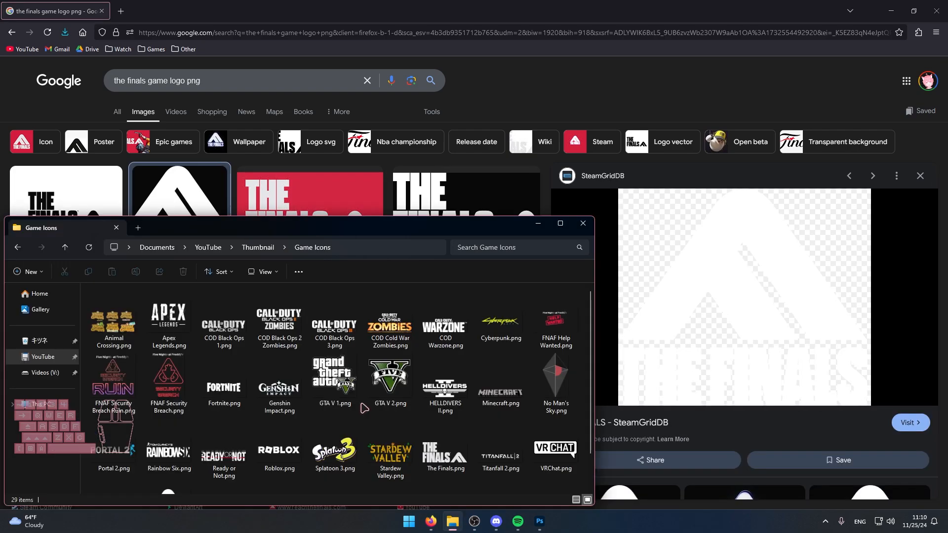
Examine the existing logo The Finals.png in the Game Icons folder at full size.
{"action": "scroll", "coordinate": [141, 351], "scroll_direction": "down", "scroll_amount": 2}
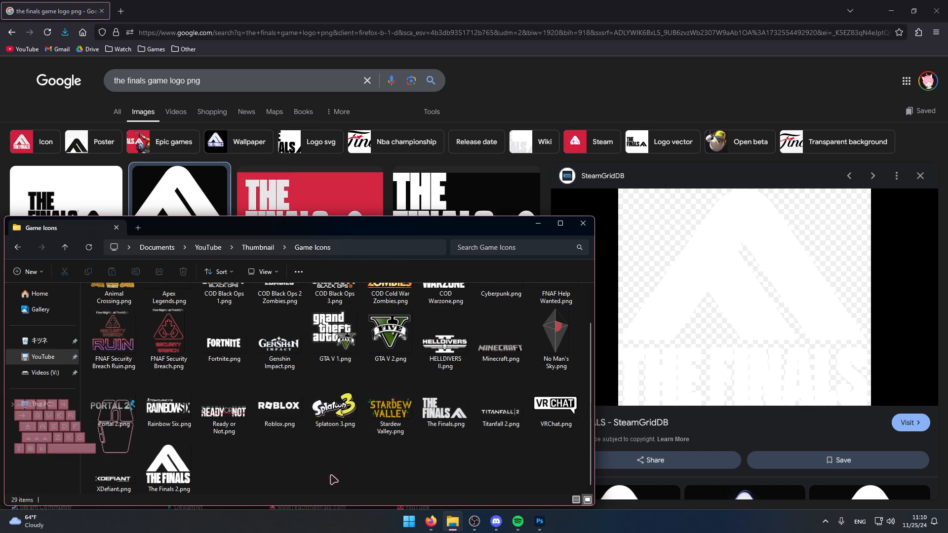
{"action": "double_click", "coordinate": [446, 408]}
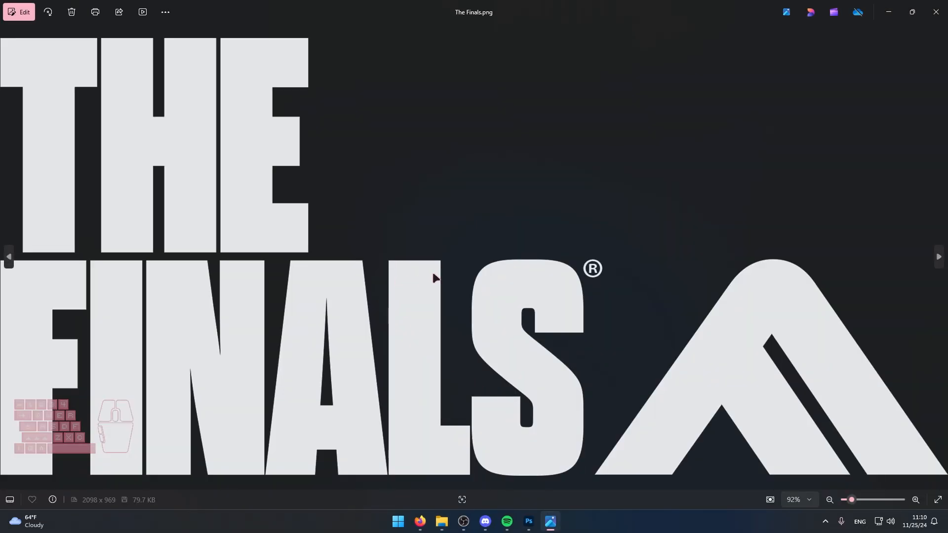
{"action": "left_click", "coordinate": [937, 11]}
Search Google Images in Firefox for "sys horizon the finals" and preview the first Horizon image from THE FINALS Wiki.
{"action": "left_click", "coordinate": [431, 521]}
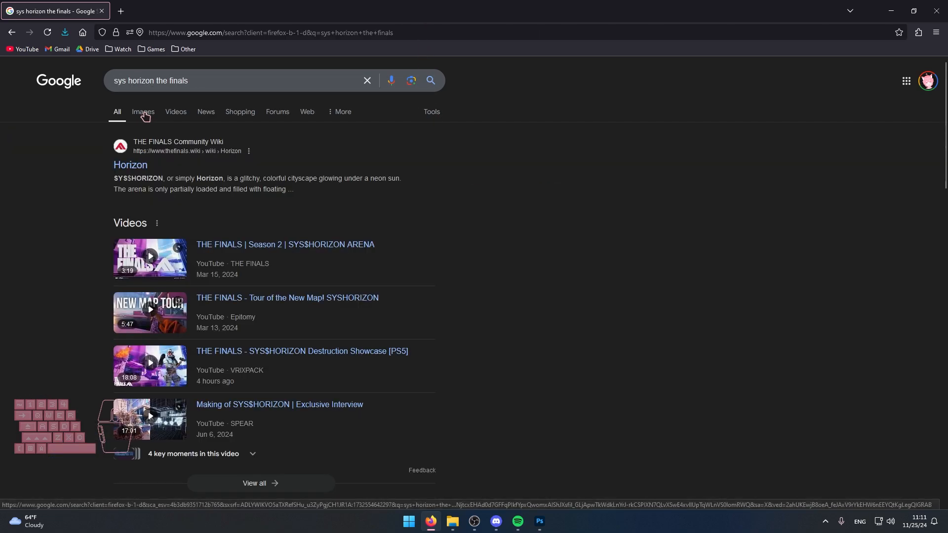
{"action": "left_click", "coordinate": [146, 113]}
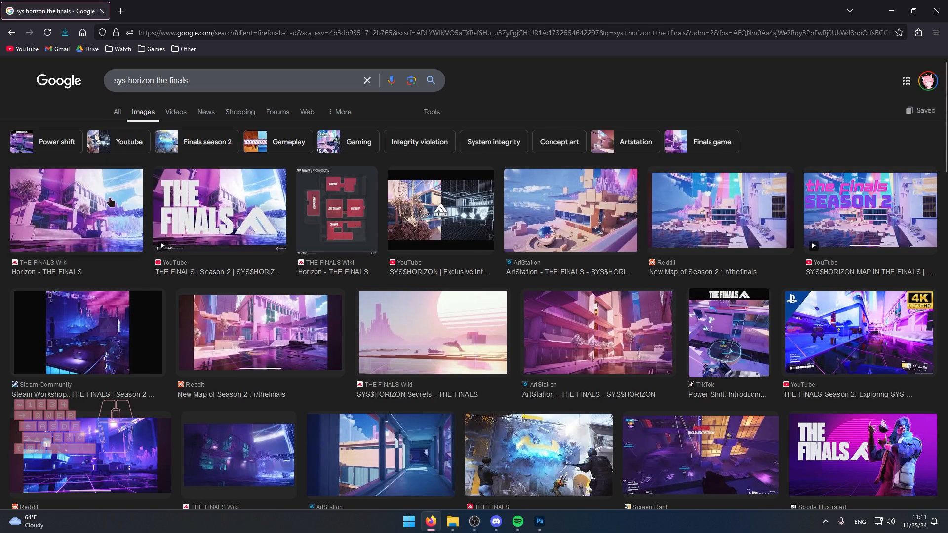
{"action": "left_click", "coordinate": [110, 202]}
{"action": "scroll", "coordinate": [455, 358], "scroll_direction": "down", "scroll_amount": 1}
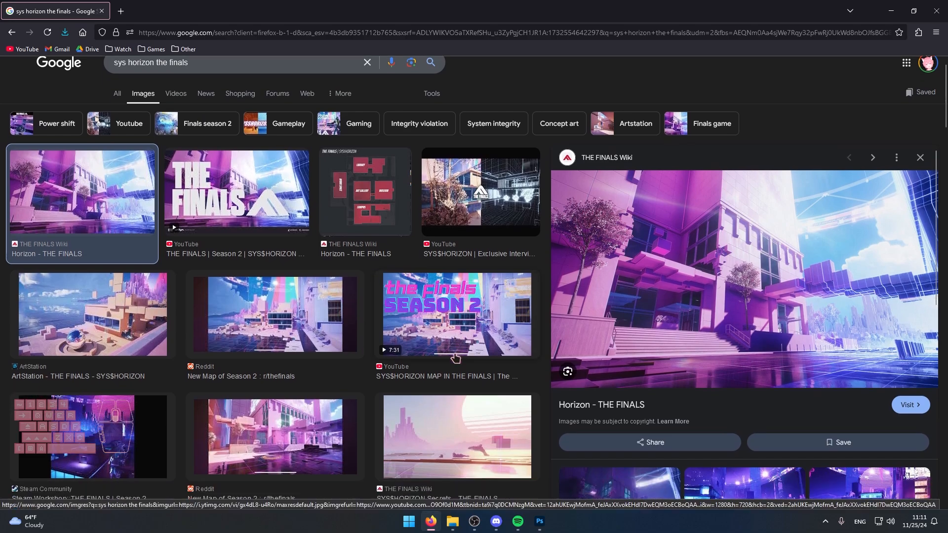
{"action": "scroll", "coordinate": [454, 357], "scroll_direction": "down", "scroll_amount": 2}
{"action": "scroll", "coordinate": [455, 357], "scroll_direction": "up", "scroll_amount": 3}
Save the previewed THE FINALS Wiki image as Horizon_default_sunny_day.jpg on the Videos (V:) drive.
{"action": "right_click", "coordinate": [646, 357]}
{"action": "left_click", "coordinate": [686, 169]}
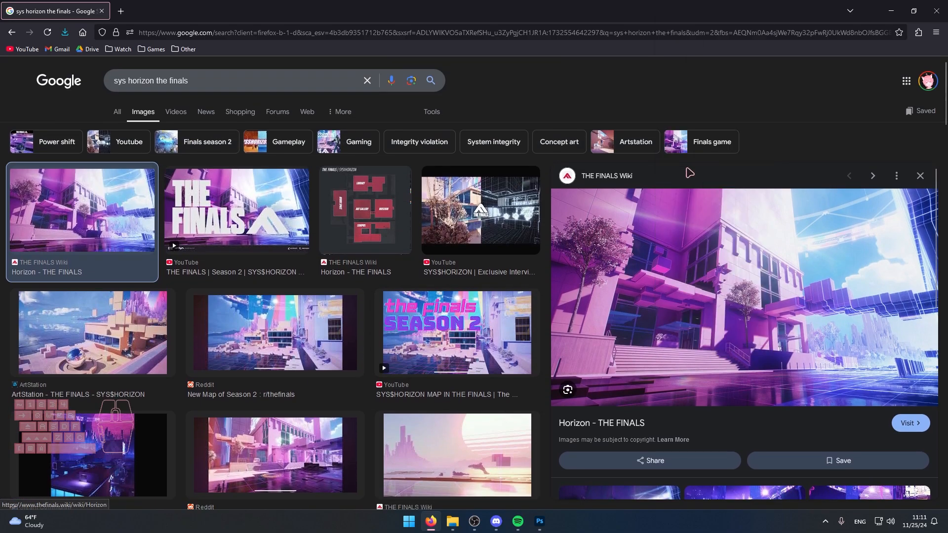
{"action": "left_click", "coordinate": [49, 131]}
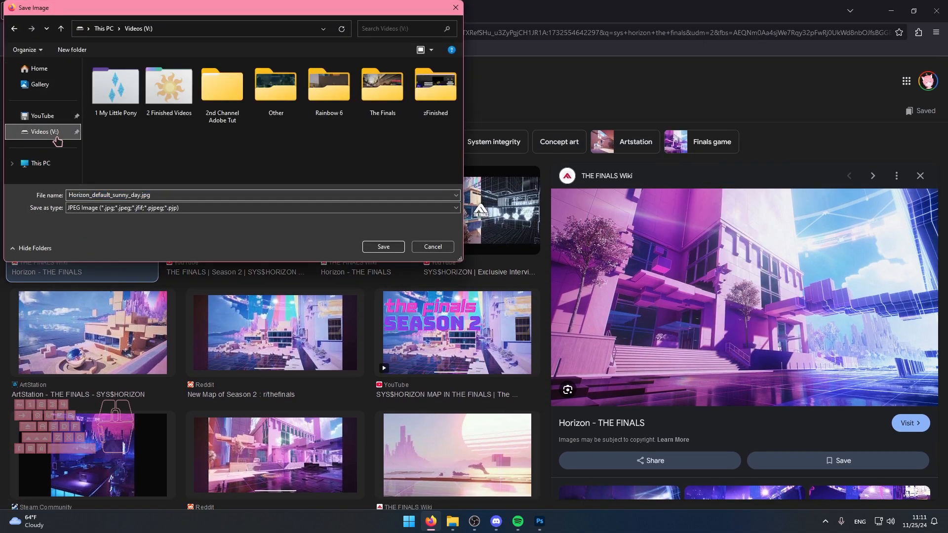
{"action": "left_click", "coordinate": [397, 249]}
Save the ArtStation SYS$HORIZON image with the chrome sphere to the Videos (V:) drive under its default file name.
{"action": "left_click", "coordinate": [99, 346]}
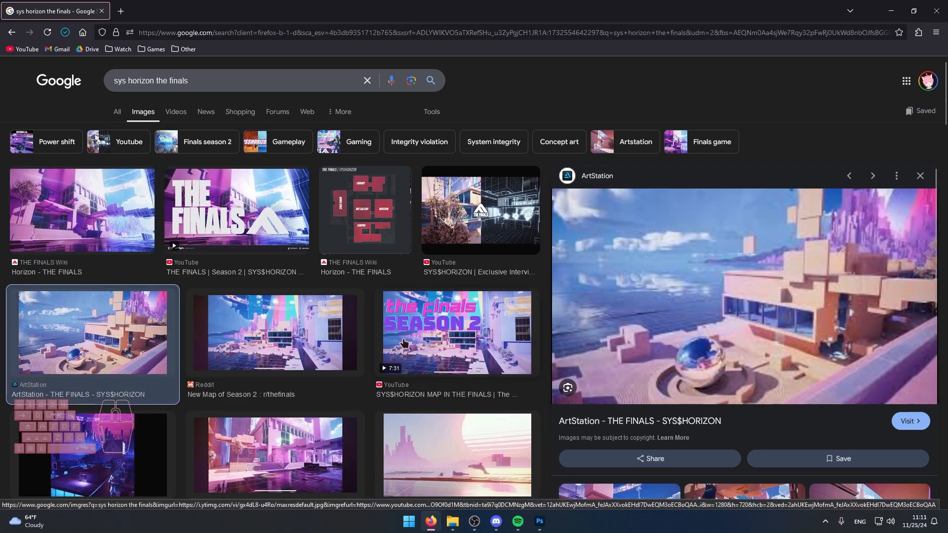
{"action": "right_click", "coordinate": [648, 357]}
{"action": "left_click", "coordinate": [686, 181]}
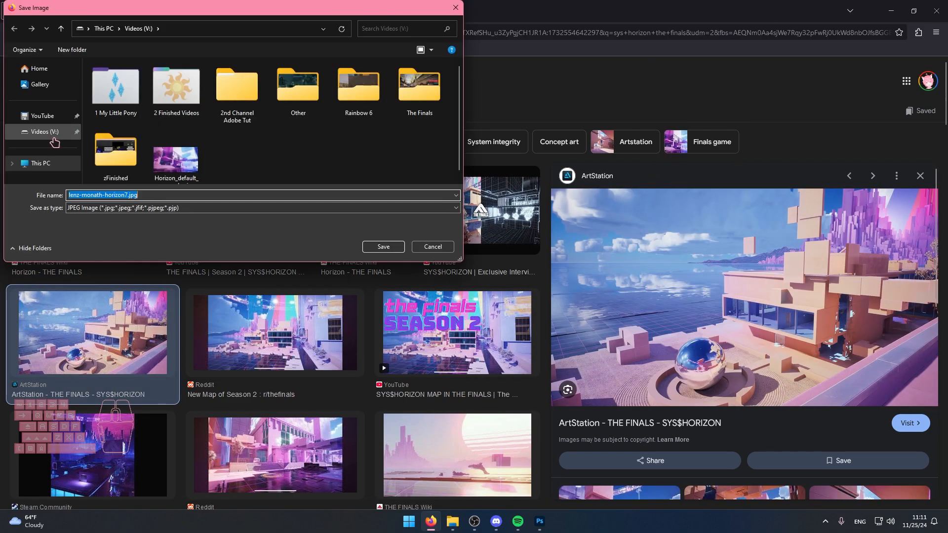
{"action": "left_click", "coordinate": [380, 246]}
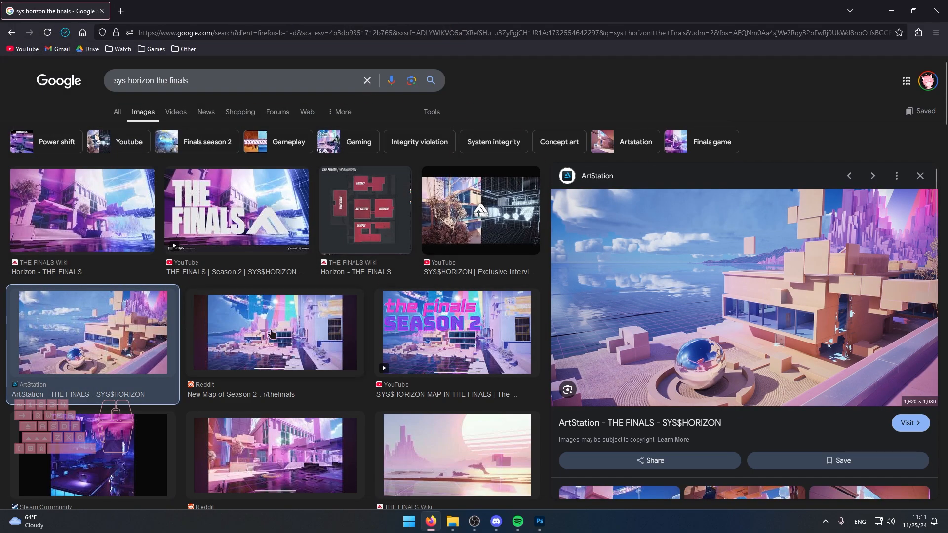
Preview the Reddit "New Map of Season 2" image showing the pink building and courtyard.
{"action": "scroll", "coordinate": [270, 299], "scroll_direction": "down", "scroll_amount": 3}
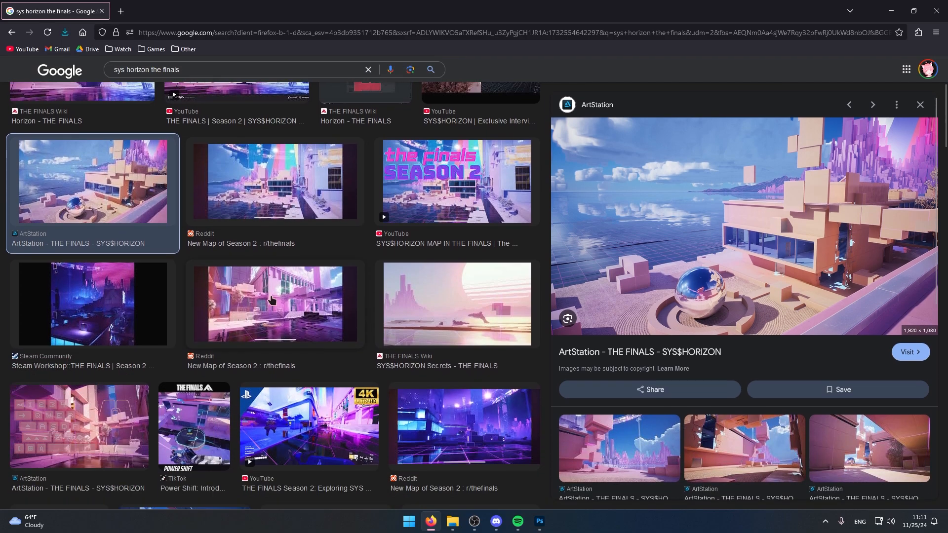
{"action": "left_click", "coordinate": [201, 279]}
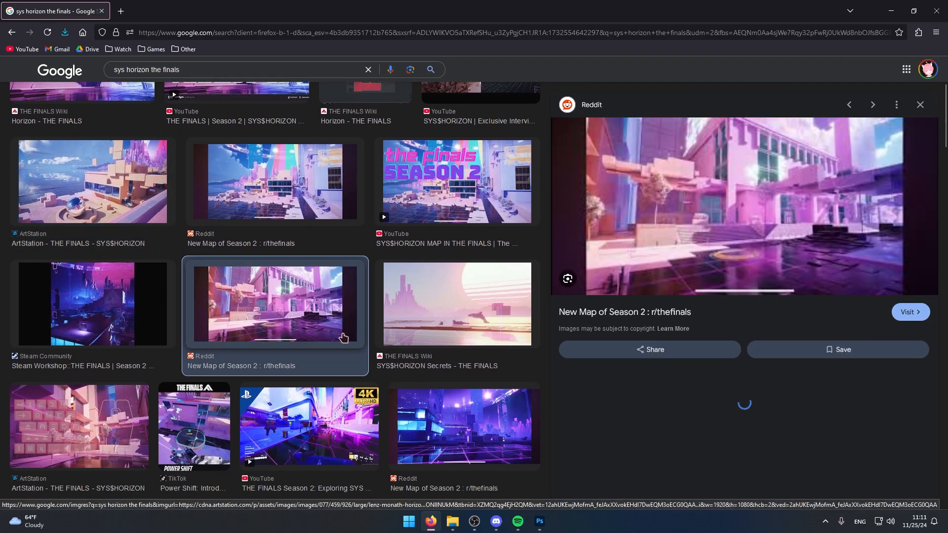
{"action": "right_click", "coordinate": [685, 177]}
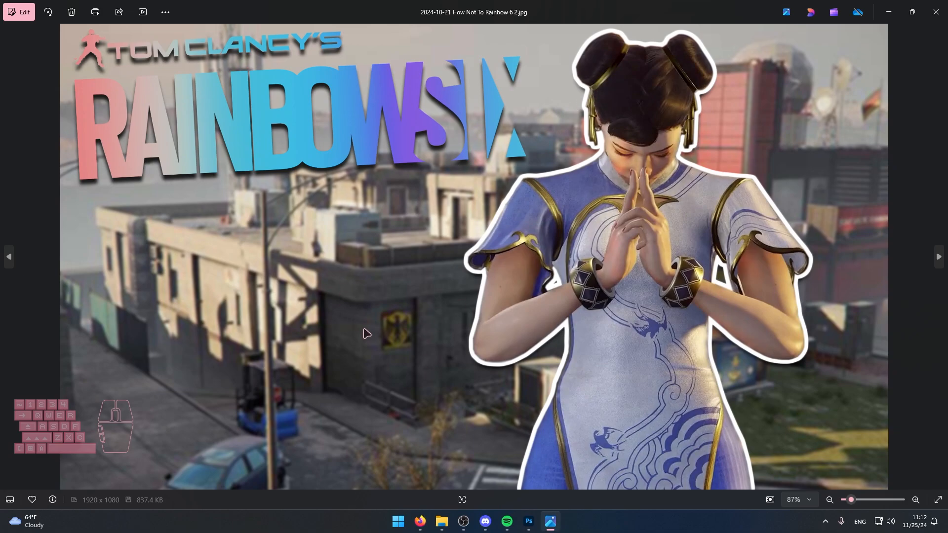
Review the earlier thumbnails Fighting Outlaws In Rainbow 6 Siege 2.jpg and Stressful Rainbow 6 Moments 2.jpg from the Thumbnails folder.
{"action": "left_click", "coordinate": [936, 12]}
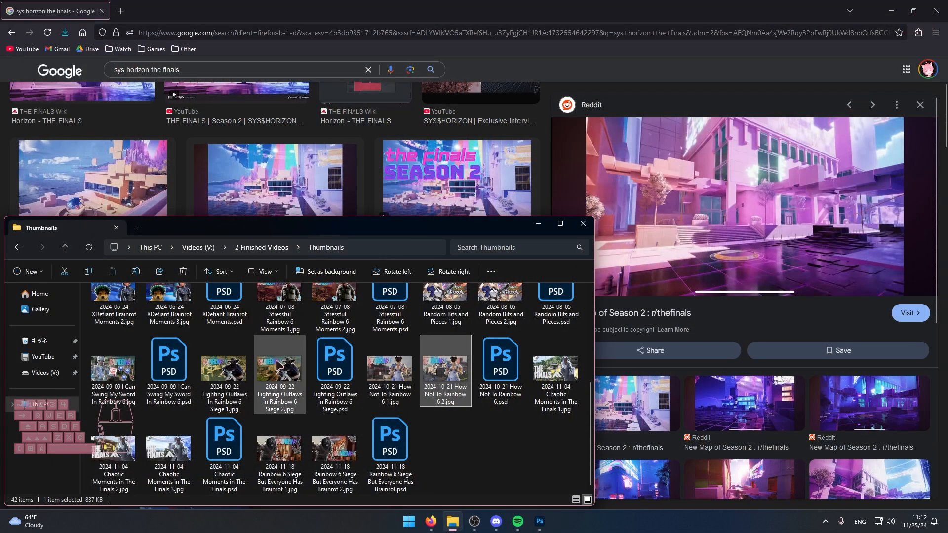
{"action": "double_click", "coordinate": [269, 362]}
{"action": "left_click", "coordinate": [936, 12]}
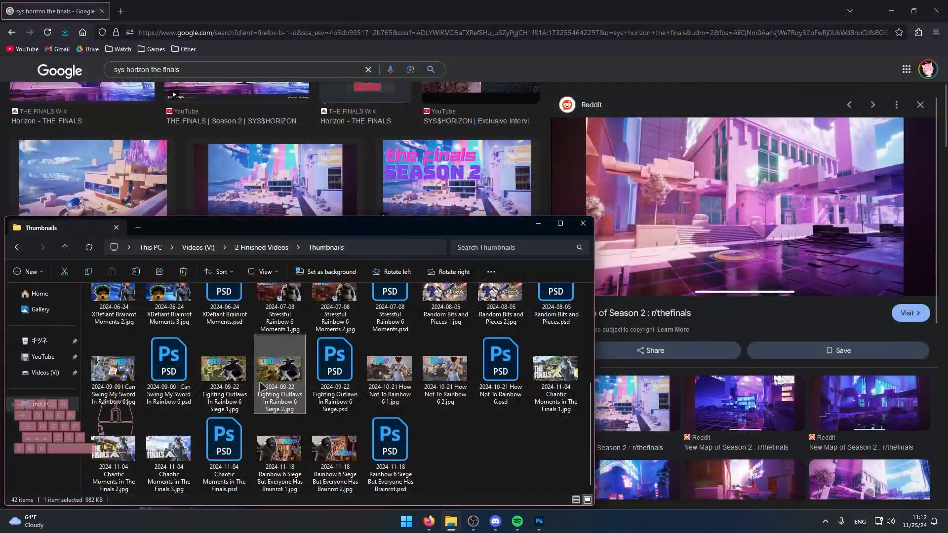
{"action": "double_click", "coordinate": [347, 333]}
{"action": "left_click", "coordinate": [936, 12]}
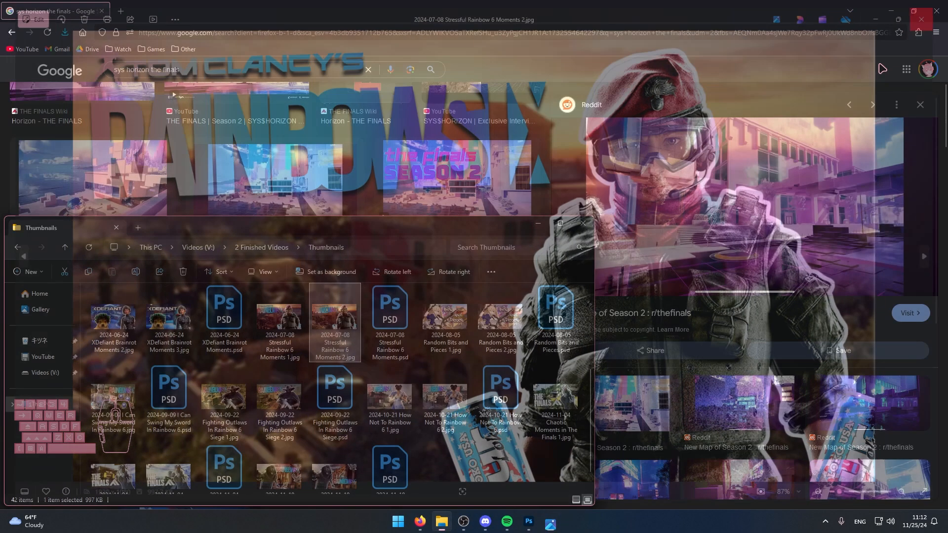
Review the earlier thumbnails 2024-01-15 Fortnite Shibuya Incident.jpg and 2024-04-08 Fast Paced Fortnite Moments.png.
{"action": "scroll", "coordinate": [296, 360], "scroll_direction": "up", "scroll_amount": 3}
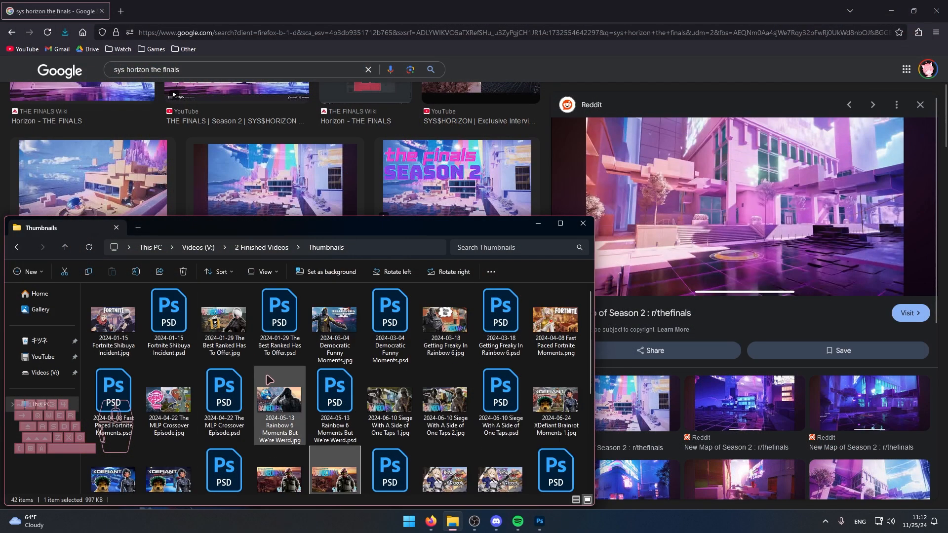
{"action": "double_click", "coordinate": [116, 320]}
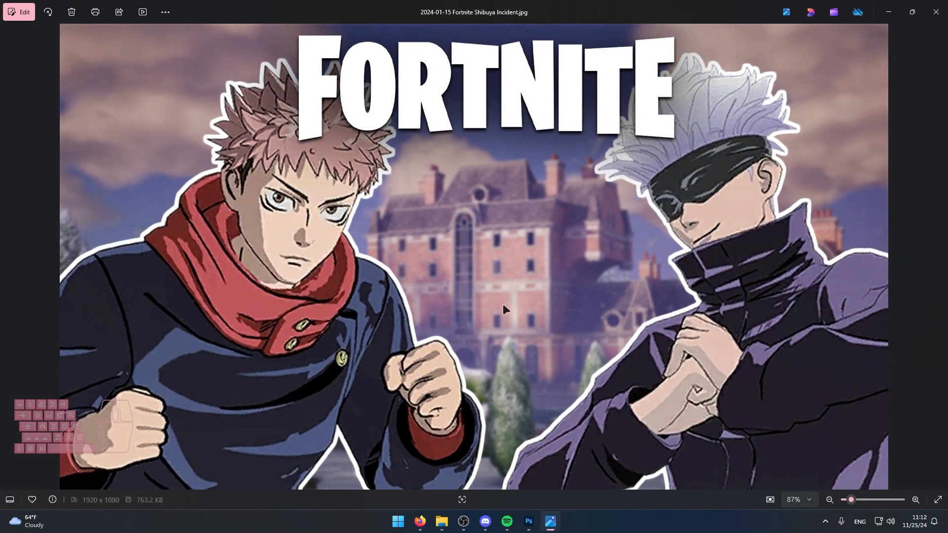
{"action": "left_click", "coordinate": [936, 12]}
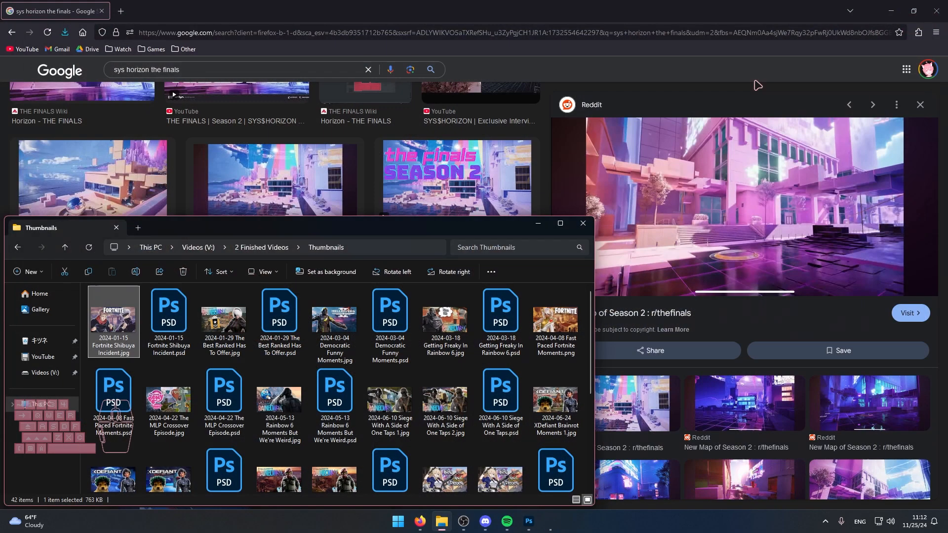
{"action": "double_click", "coordinate": [542, 347]}
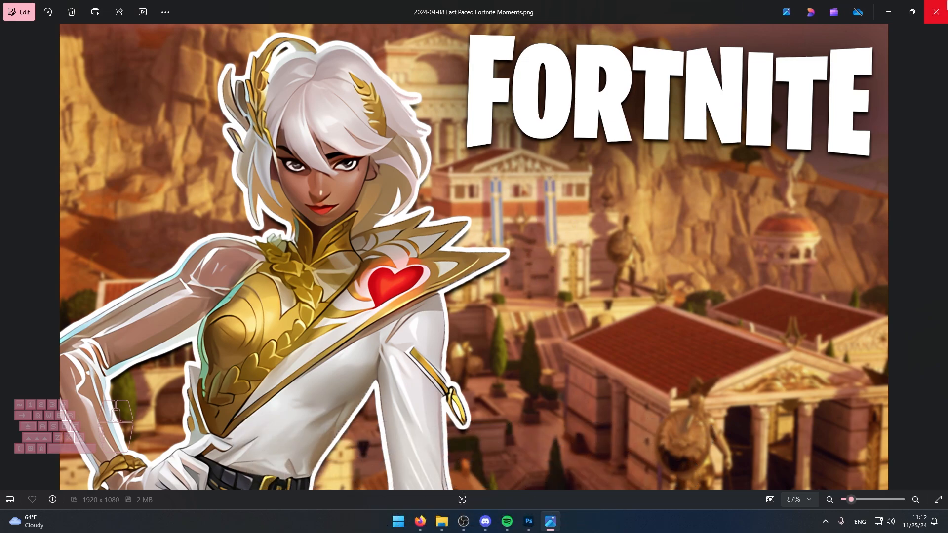
{"action": "left_click", "coordinate": [946, 5]}
Review the earlier thumbnails 2024-05-13 Rainbow 6 Moments But We're Weird.jpg and 2024-03-04 Democratic Funny Moments.jpg.
{"action": "scroll", "coordinate": [303, 378], "scroll_direction": "down", "scroll_amount": 1}
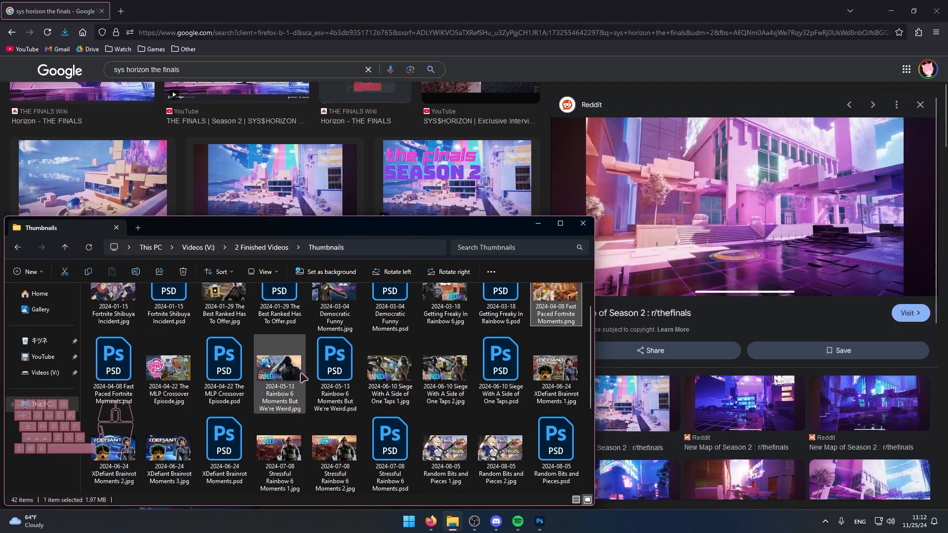
{"action": "double_click", "coordinate": [284, 378]}
{"action": "left_click", "coordinate": [936, 11]}
{"action": "double_click", "coordinate": [335, 294]}
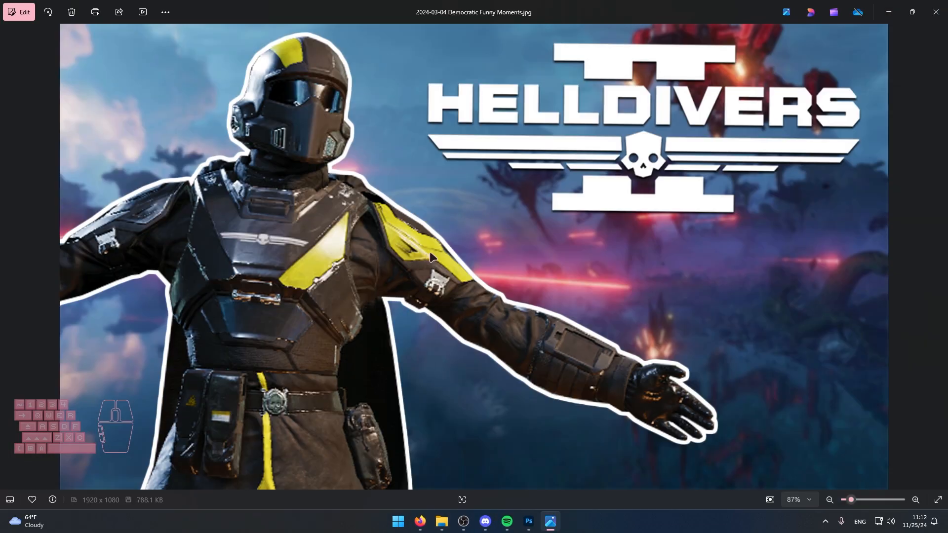
{"action": "left_click", "coordinate": [936, 11]}
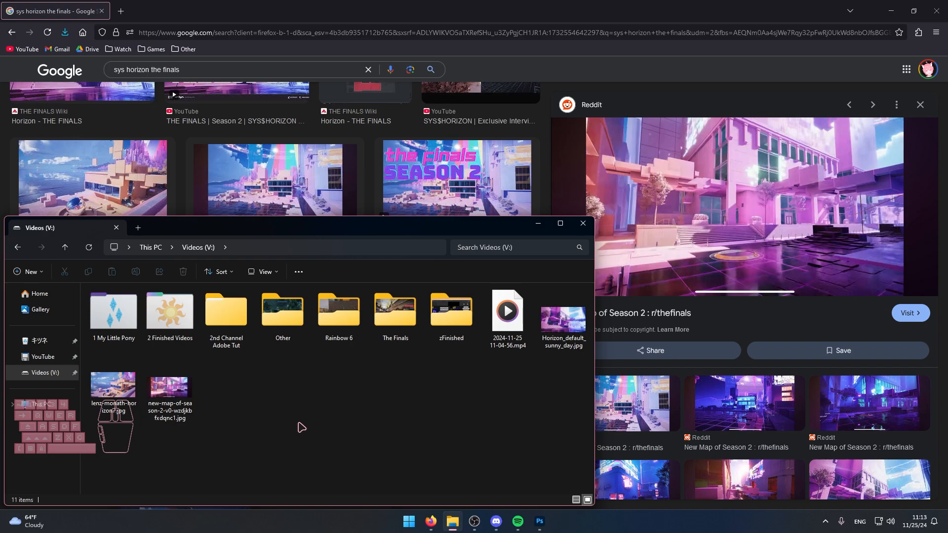
Switch to the browser and preview the transparent Liquipedia Bandit render among the "bandit rainbow 6 png" image results.
{"action": "left_click", "coordinate": [510, 67]}
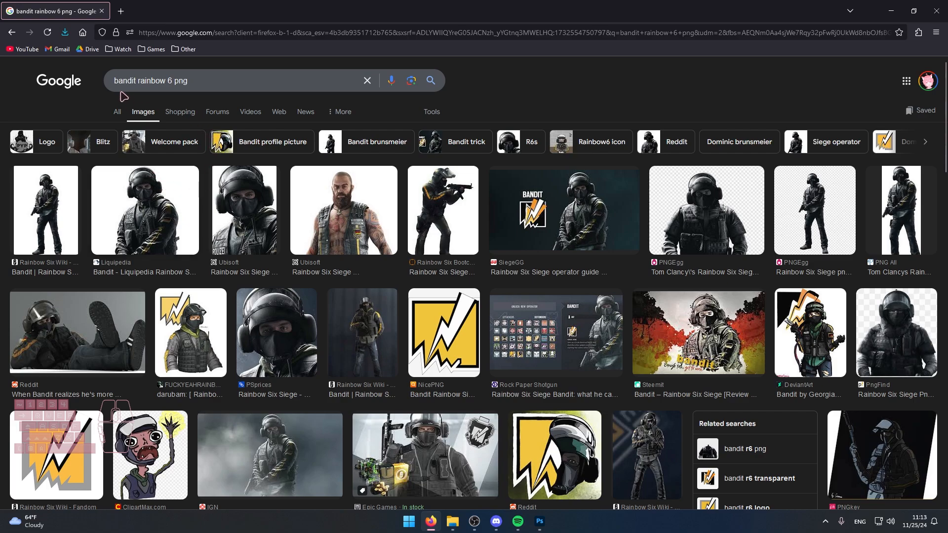
{"action": "left_click", "coordinate": [76, 178]}
{"action": "key", "text": "Right"}
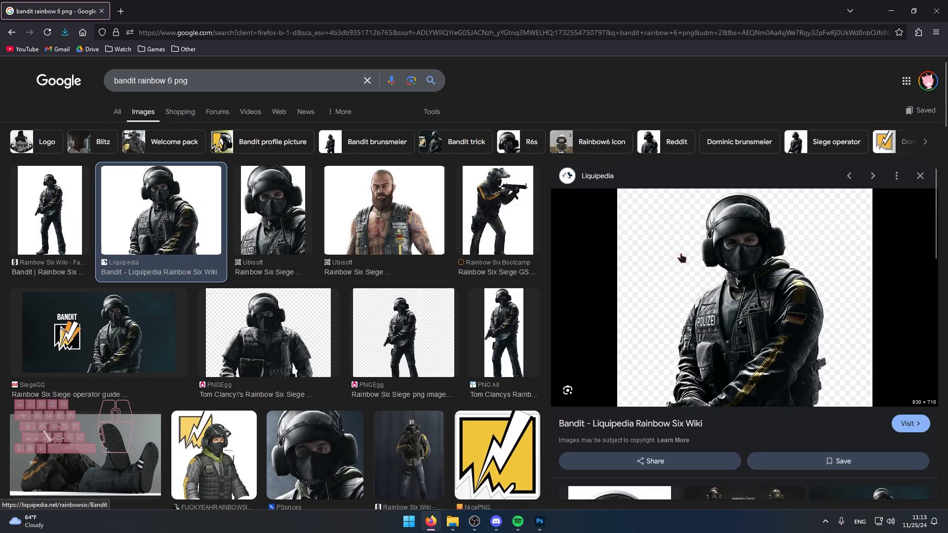
{"action": "right_click", "coordinate": [736, 273]}
{"action": "left_click", "coordinate": [671, 92]}
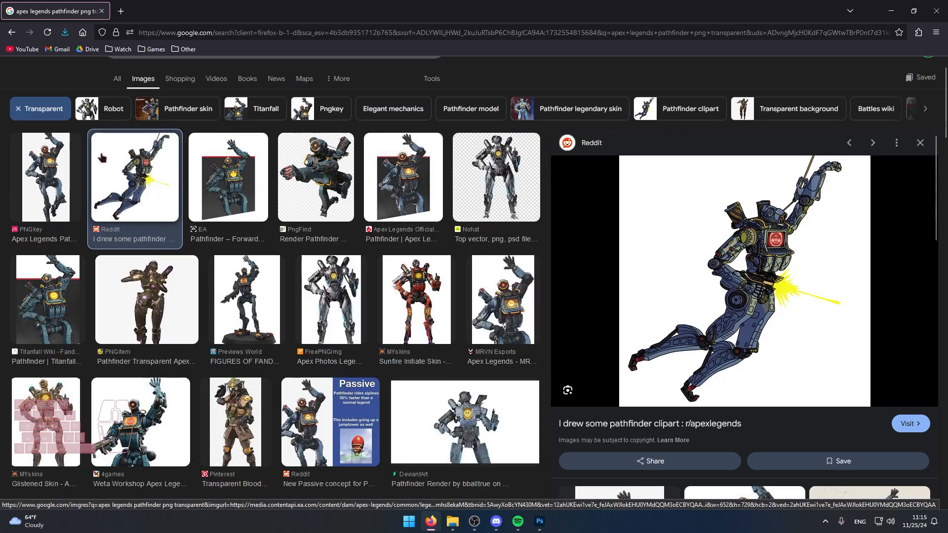
Compare the Apex Legends Pathfinder image results, previewing the Reddit clipart, the Fandom wiki render and the PNGitem render.
{"action": "key", "text": "Left"}
{"action": "key", "text": "Right"}
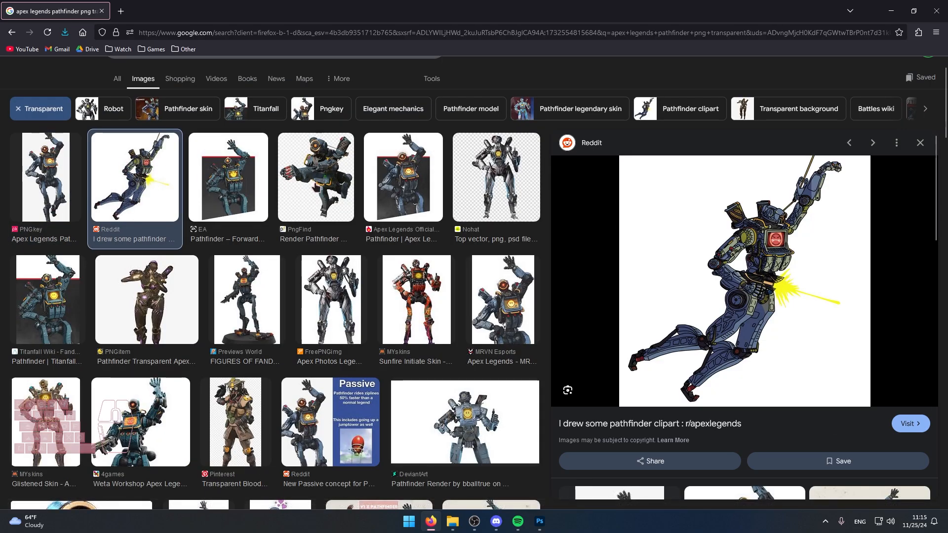
{"action": "key", "text": "Right"}
{"action": "left_click", "coordinate": [409, 186]}
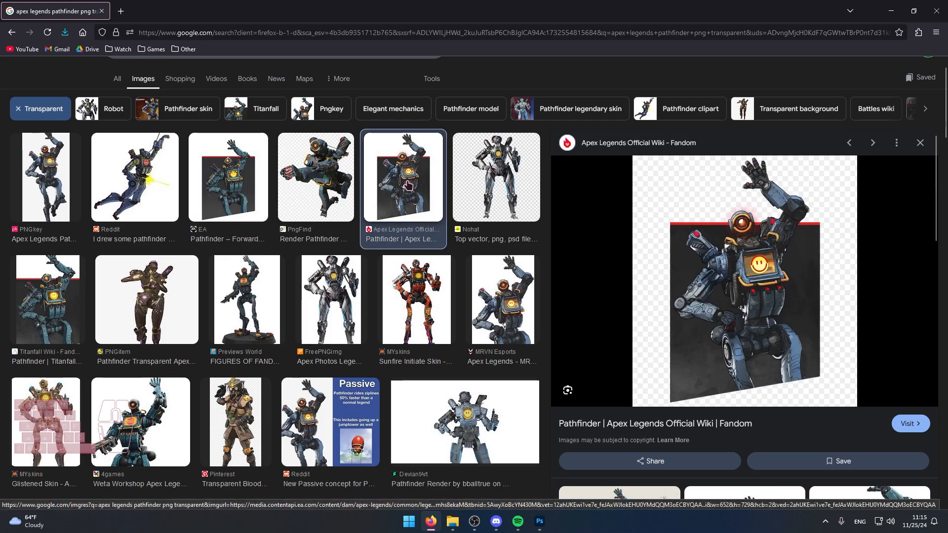
{"action": "left_click", "coordinate": [143, 295]}
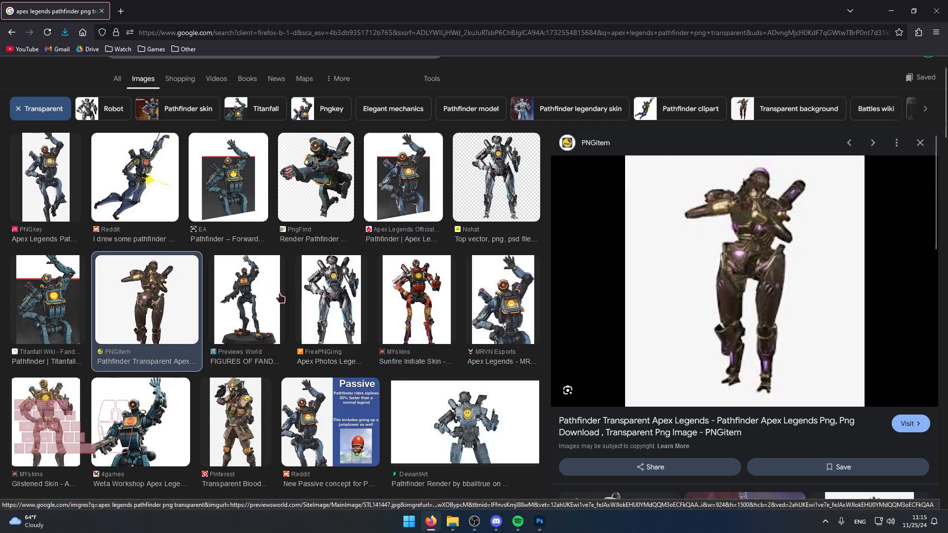
Switch to File Explorer and review the earlier thumbnail 2024-11-04 Chaotic Moments in The Finals 3.jpg.
{"action": "left_click", "coordinate": [452, 521]}
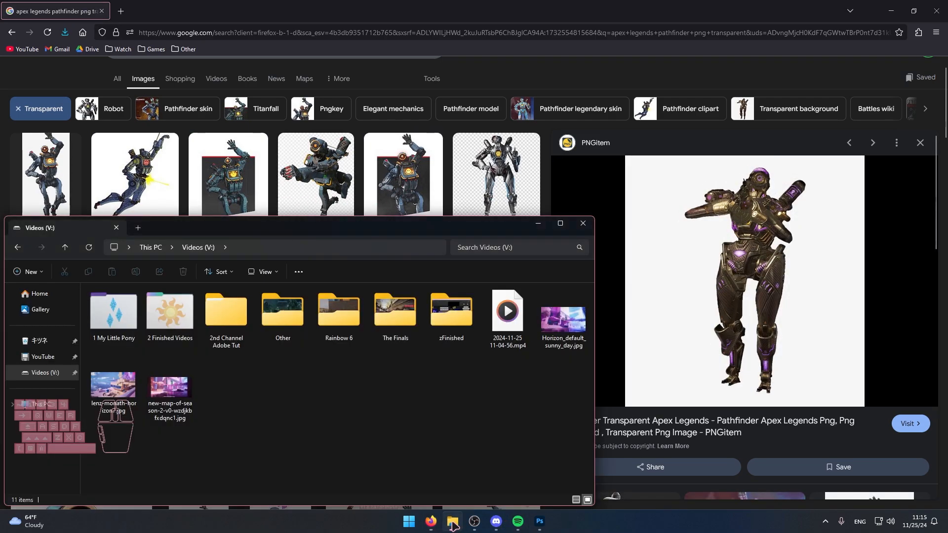
{"action": "double_click", "coordinate": [165, 390]}
{"action": "double_click", "coordinate": [170, 457]}
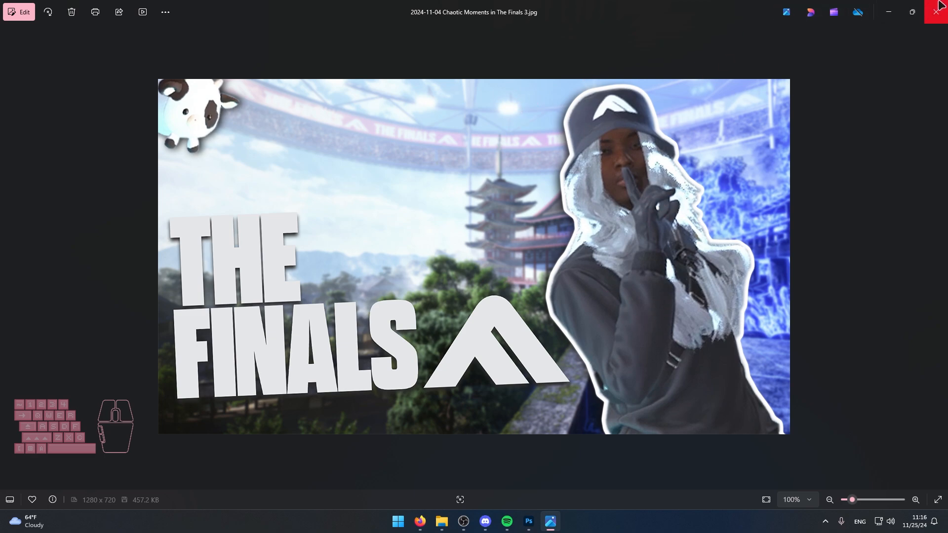
{"action": "left_click", "coordinate": [939, 5]}
Switch to The Finals and preview emote poses such as Sun's Out, Guns Out on the medium-build contestant.
{"action": "key", "text": "super"}
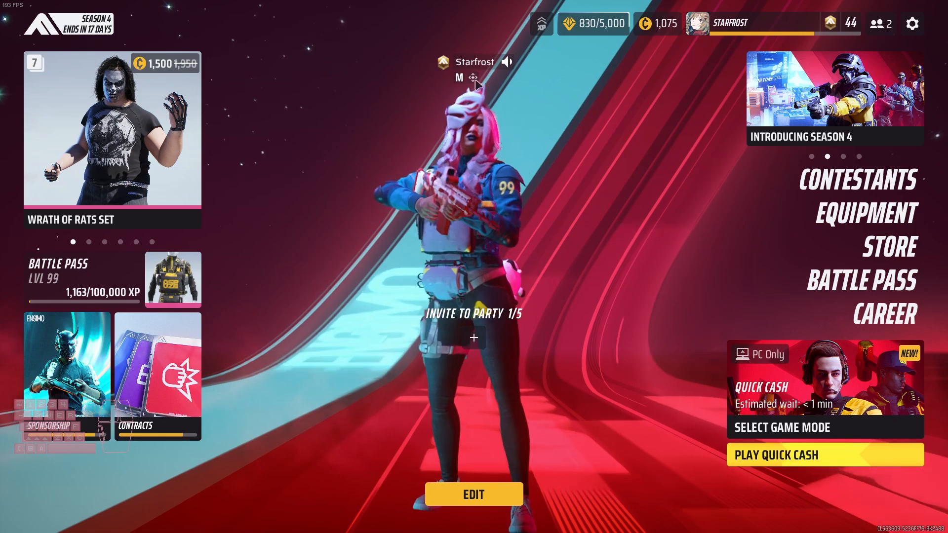
{"action": "left_click", "coordinate": [829, 181]}
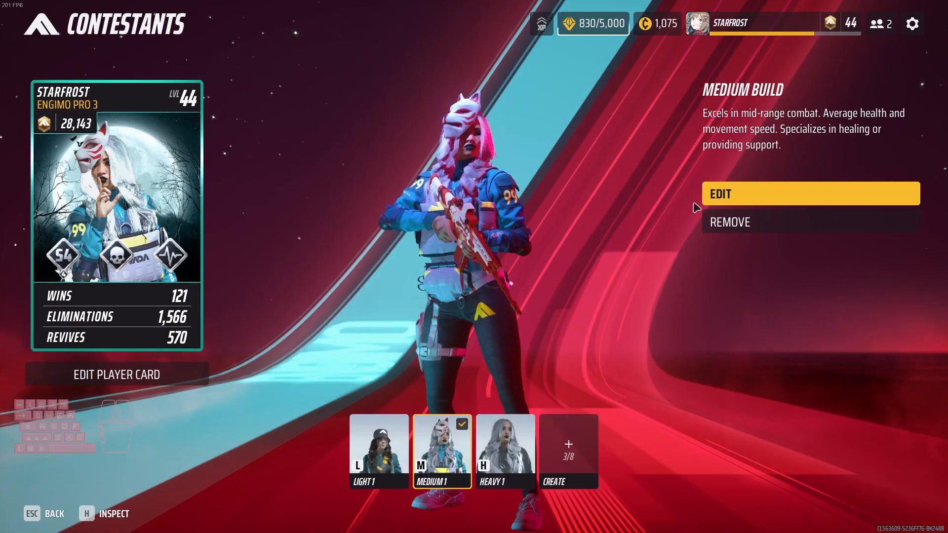
{"action": "left_click", "coordinate": [714, 197]}
{"action": "left_click", "coordinate": [111, 61]}
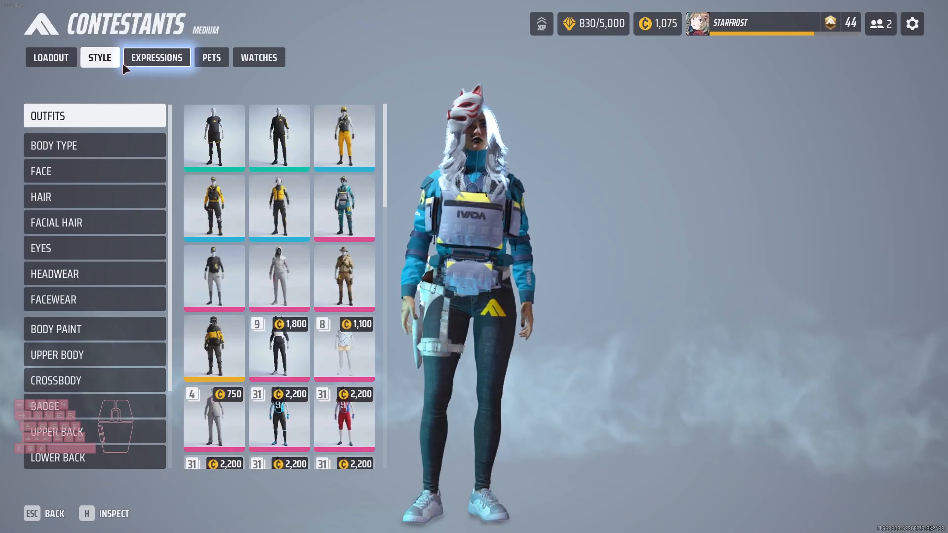
{"action": "left_click", "coordinate": [134, 63]}
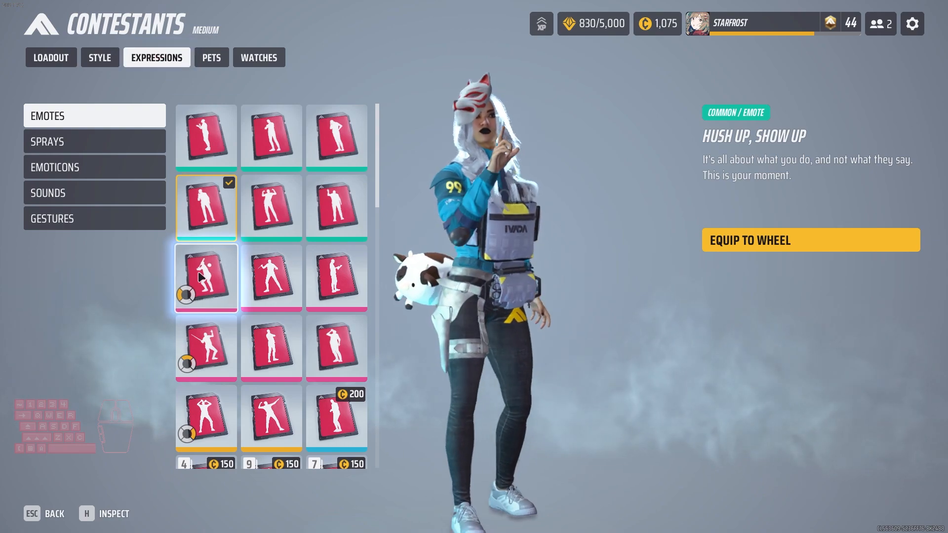
{"action": "left_click", "coordinate": [273, 203]}
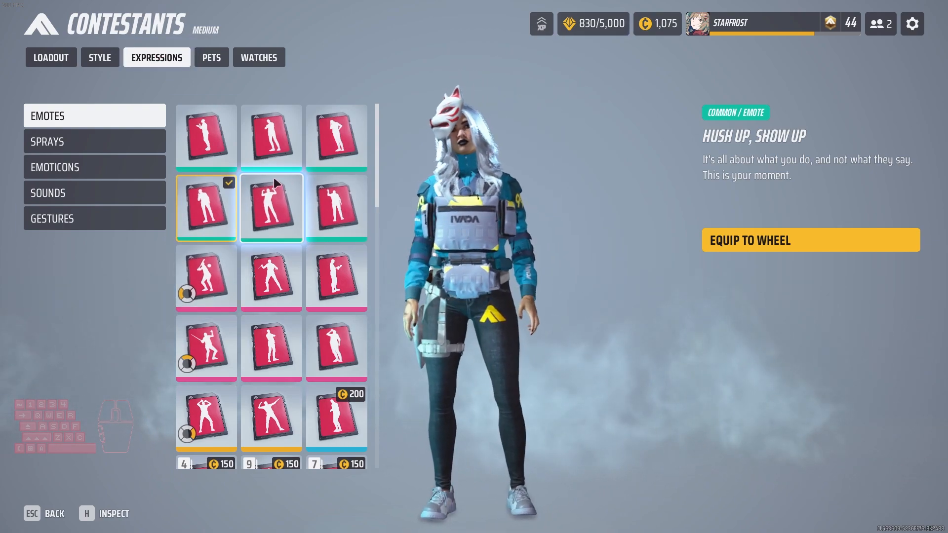
{"action": "left_click", "coordinate": [329, 211]}
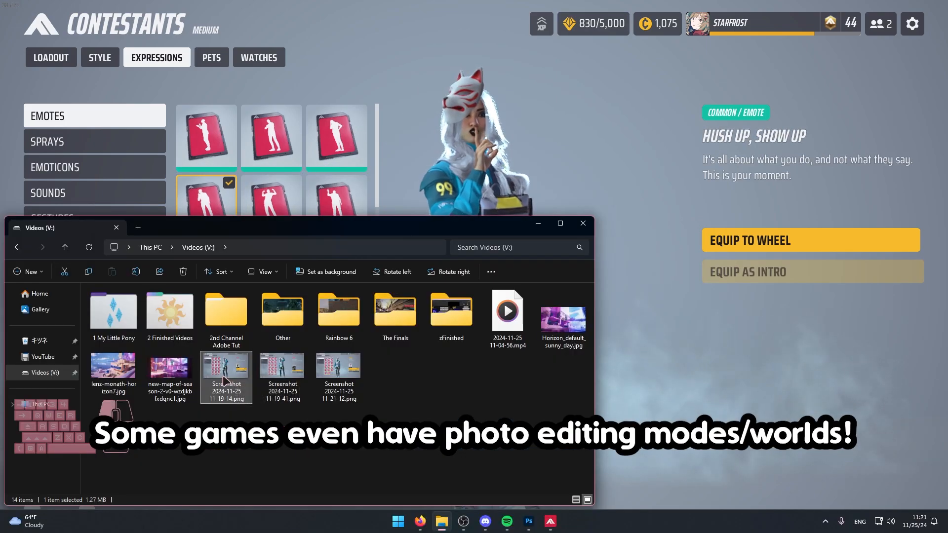
Compare the character poses in the 11-19-14, 11-19-41 and 11-21-12 screenshots saved on Videos (V:).
{"action": "double_click", "coordinate": [224, 380]}
{"action": "key", "text": "Right"}
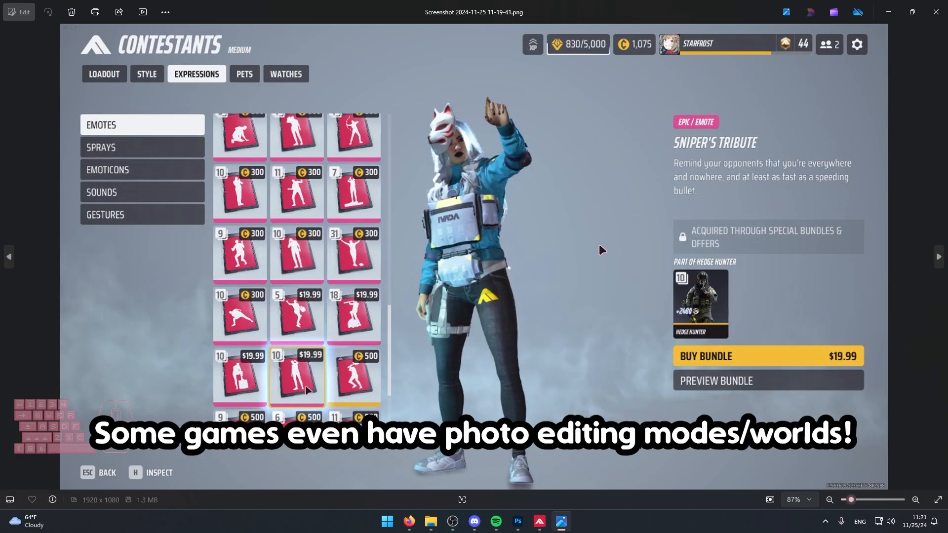
{"action": "key", "text": "Right"}
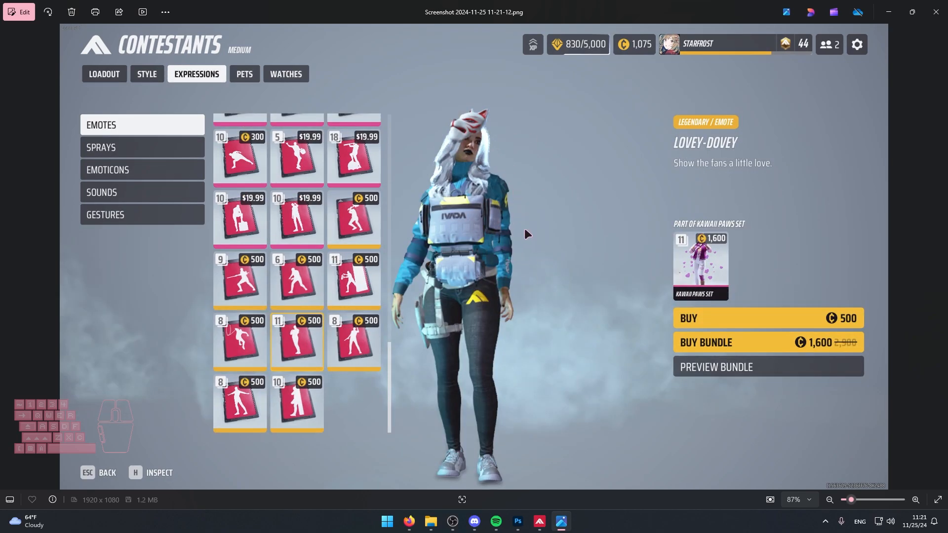
{"action": "key", "text": "Left"}
{"action": "key", "text": "Left"}
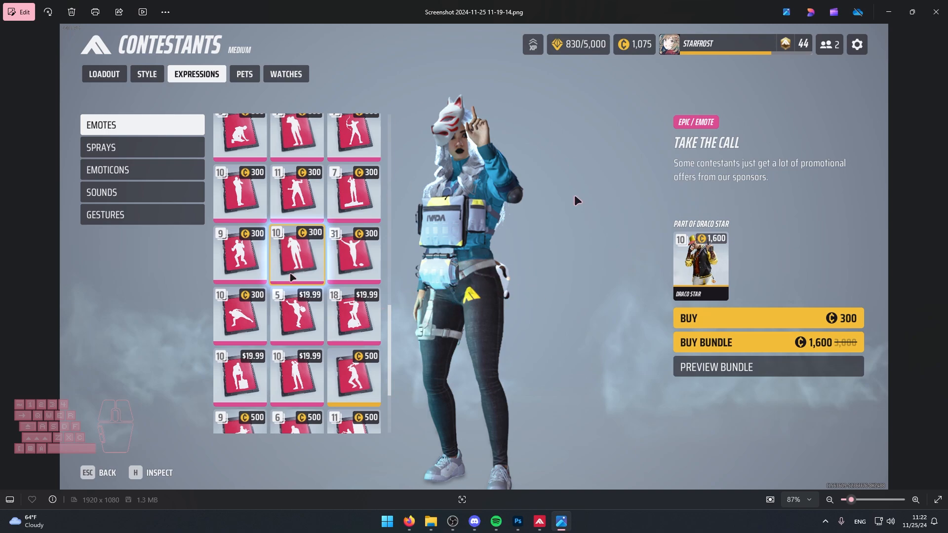
{"action": "key", "text": "Right"}
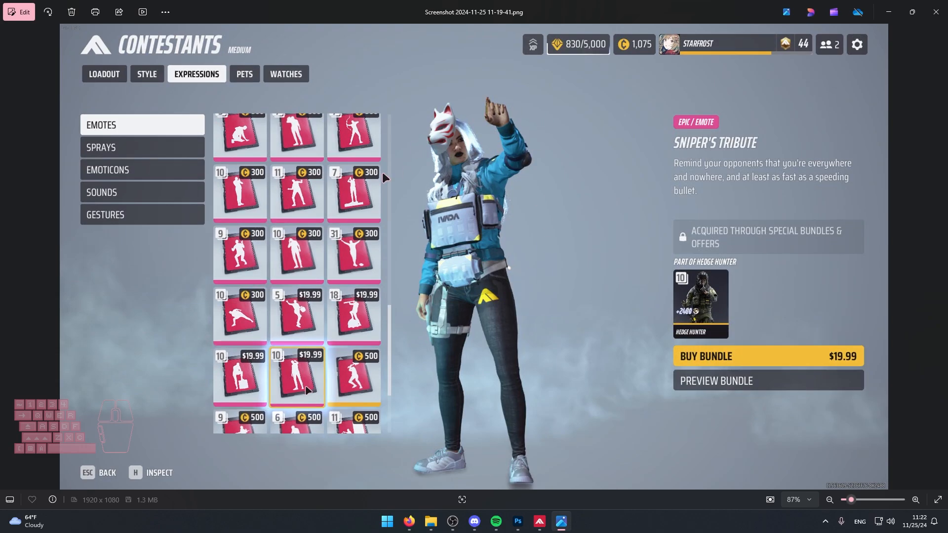
{"action": "key", "text": "Right"}
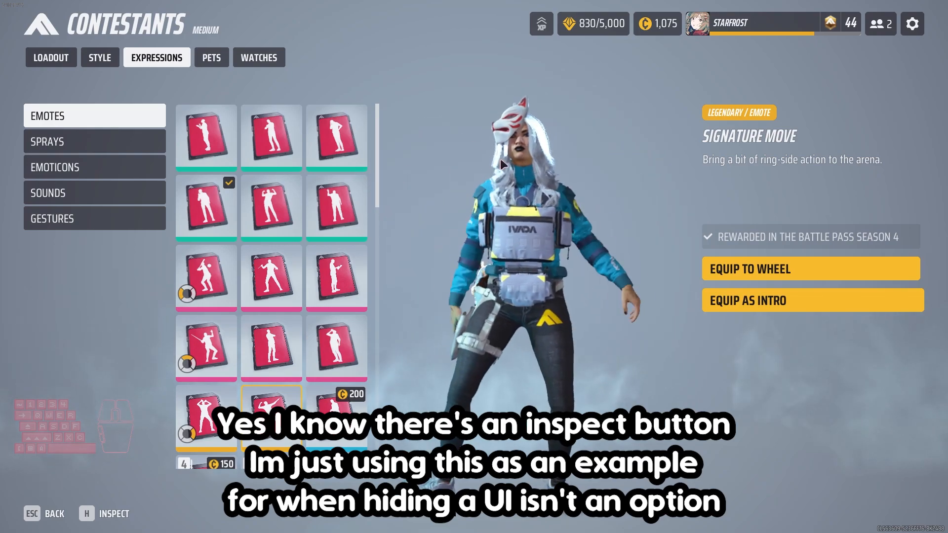
{"action": "left_click", "coordinate": [299, 338]}
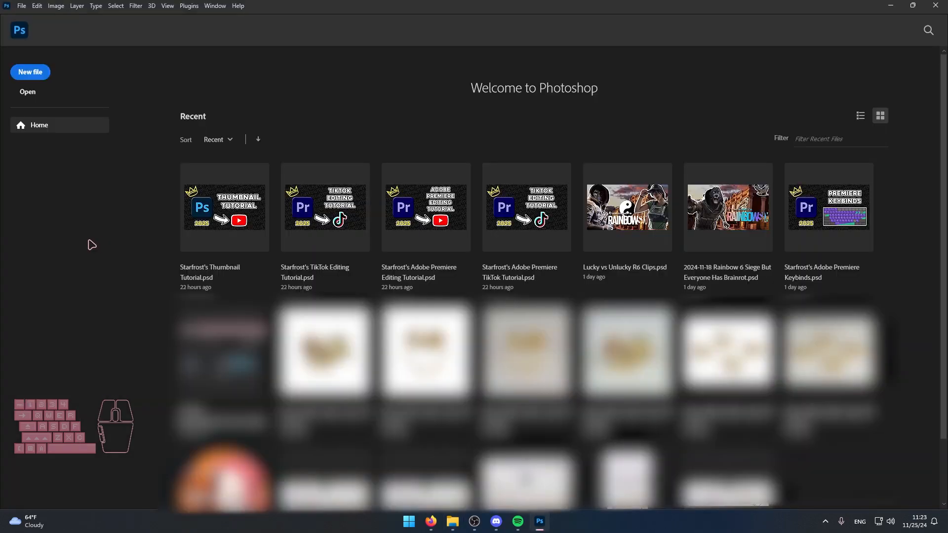
Create a new Photoshop document from the saved 1920x1080 preset at 300 pixels/inch with transparent background contents.
{"action": "left_click", "coordinate": [30, 74]}
{"action": "left_click", "coordinate": [271, 97]}
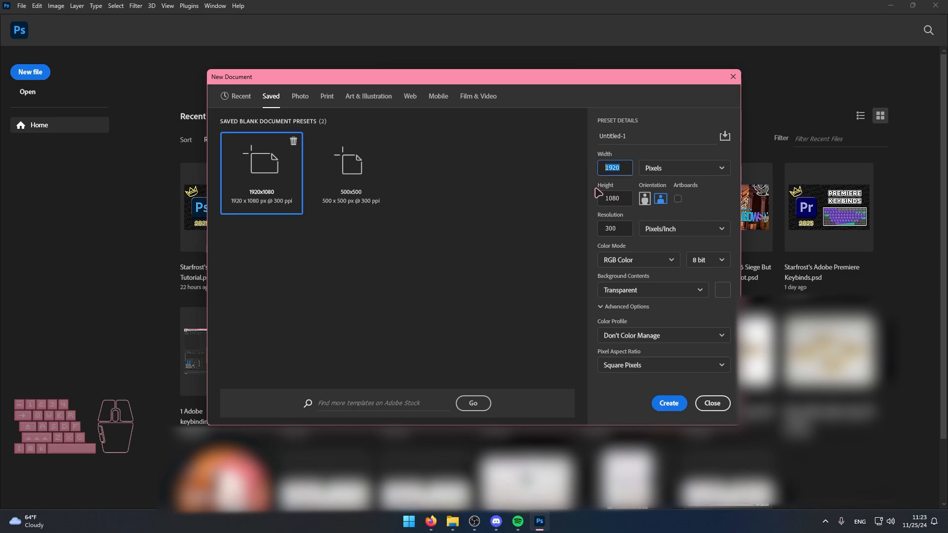
{"action": "left_click_drag", "start_coordinate": [619, 194], "coordinate": [598, 190]}
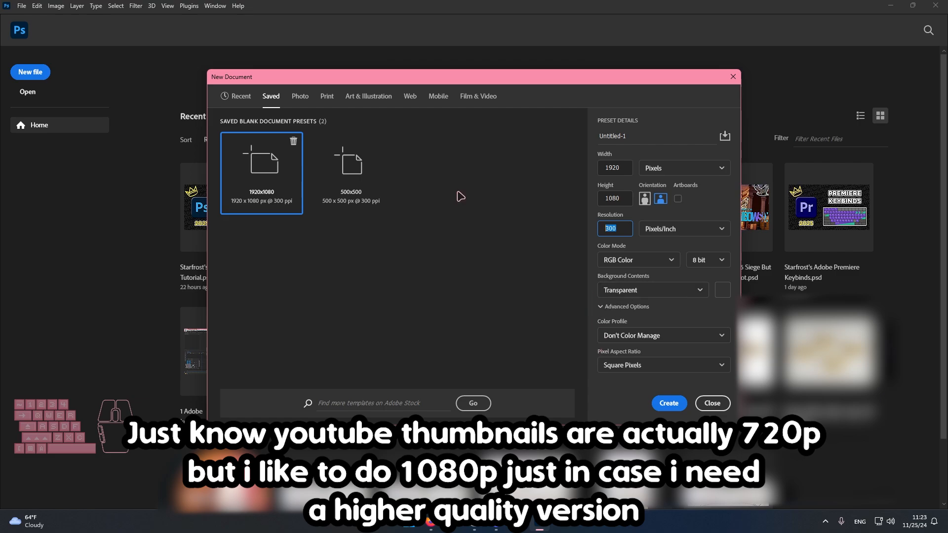
{"action": "left_click", "coordinate": [664, 403]}
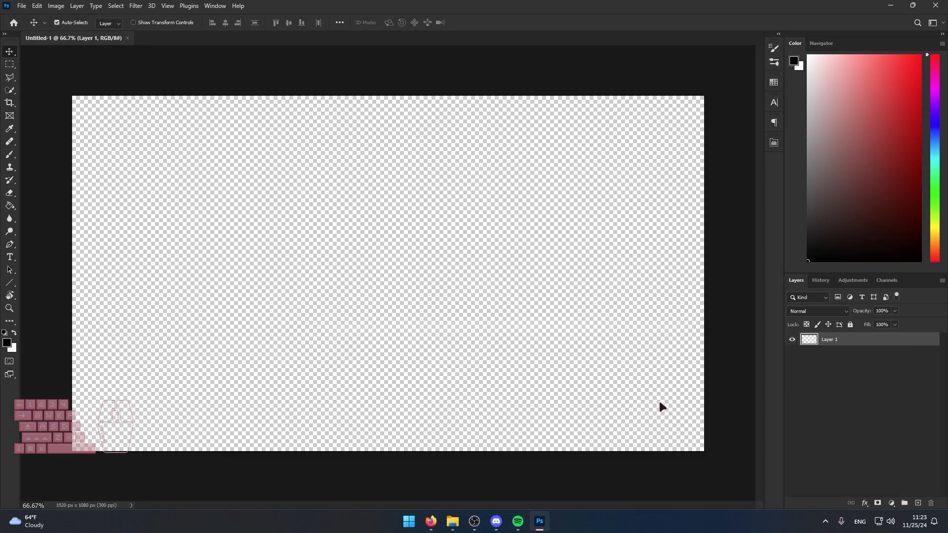
Place Horizon_default_sunny_day, lenz-monath-horizon7 and the new-map-of-season-2 image from Videos (V:) into the document as separate layers.
{"action": "key", "text": "alt+Tab"}
{"action": "left_click", "coordinate": [170, 371], "text": "ctrl"}
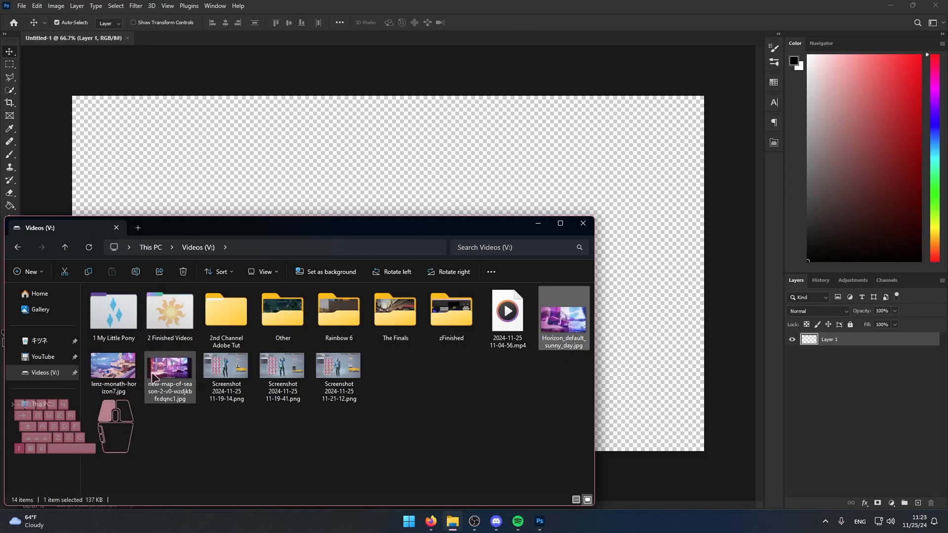
{"action": "left_click", "coordinate": [113, 368], "text": "ctrl"}
{"action": "left_click_drag", "start_coordinate": [562, 318], "coordinate": [668, 233]}
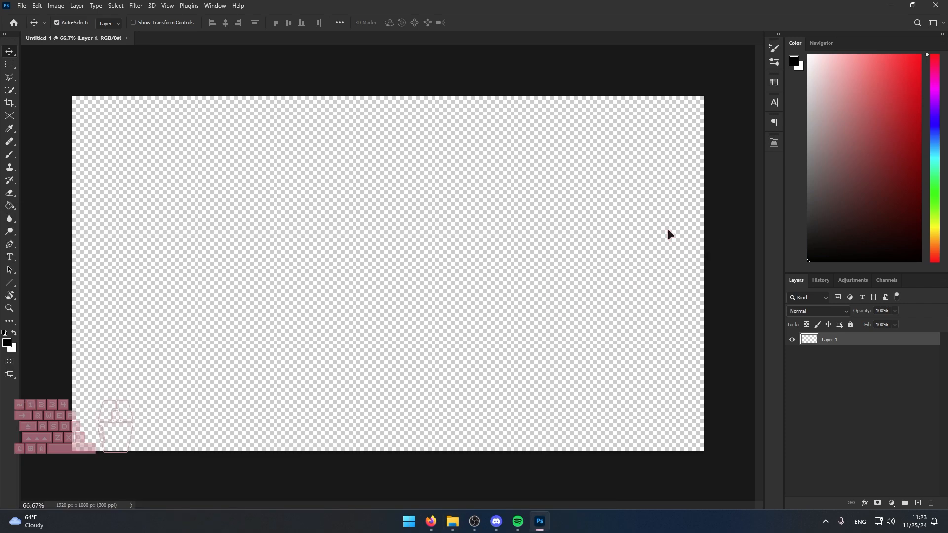
{"action": "key", "text": "Return"}
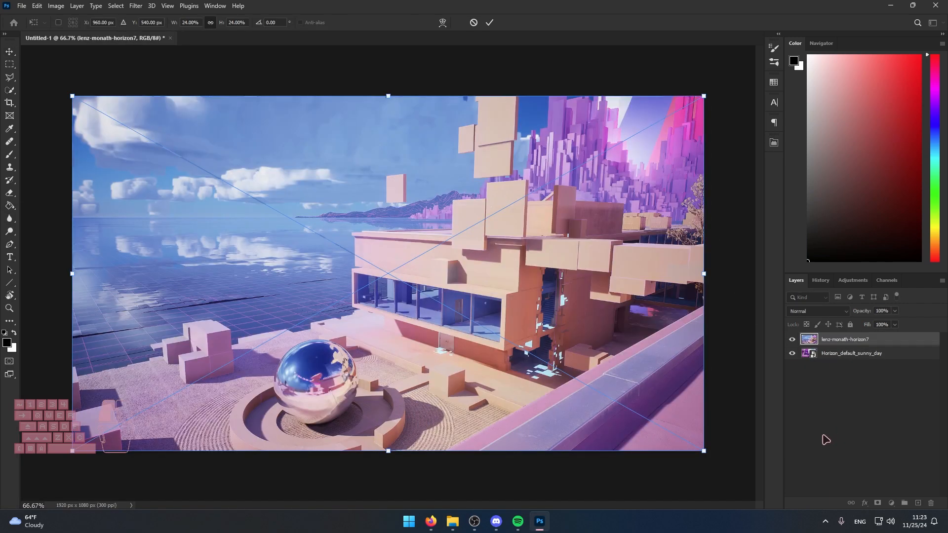
{"action": "key", "text": "Return"}
{"action": "key", "text": "Return"}
Place The Finals 2 logo from the YouTube Thumbnail folder into the thumbnail document as a new layer.
{"action": "left_click", "coordinate": [453, 523]}
{"action": "left_click", "coordinate": [43, 357]}
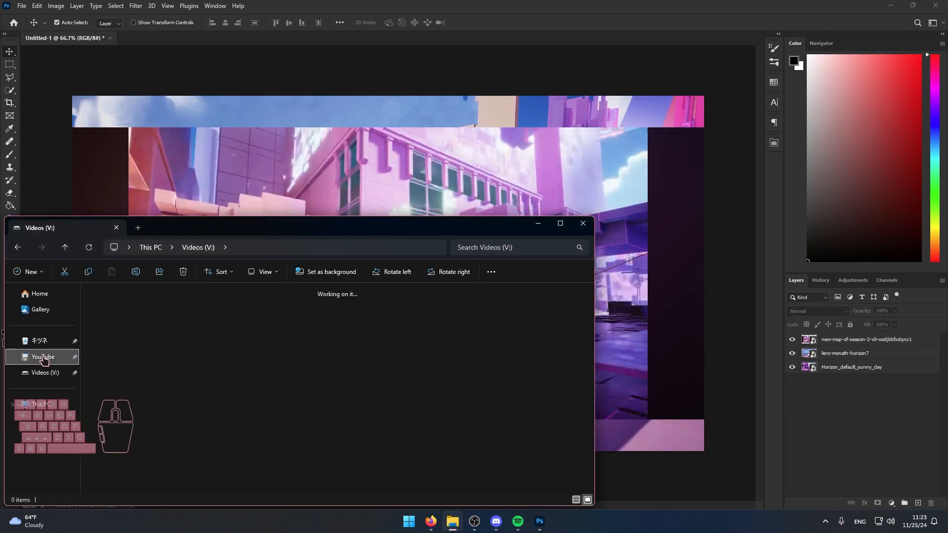
{"action": "double_click", "coordinate": [276, 319]}
{"action": "double_click", "coordinate": [171, 316]}
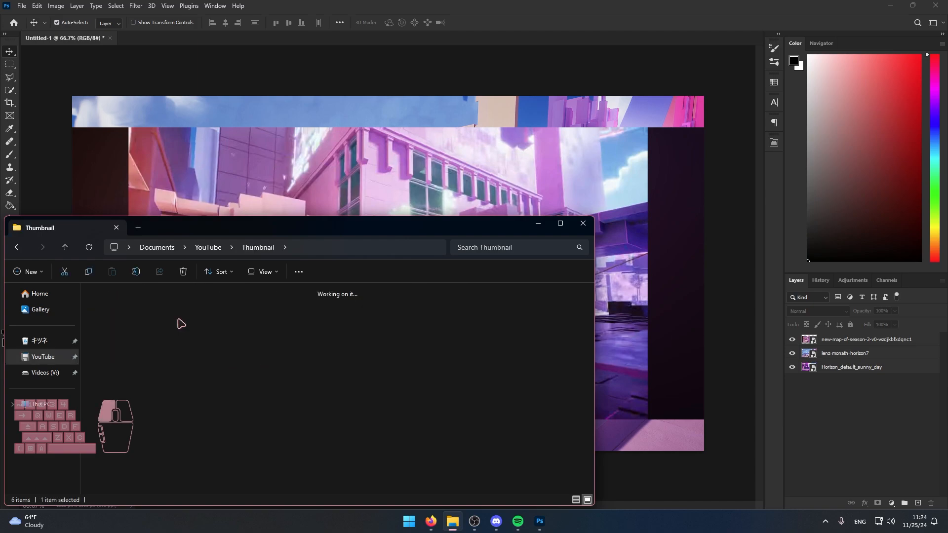
{"action": "scroll", "coordinate": [296, 385], "scroll_direction": "down", "scroll_amount": 5}
{"action": "left_click_drag", "start_coordinate": [445, 400], "coordinate": [494, 132]}
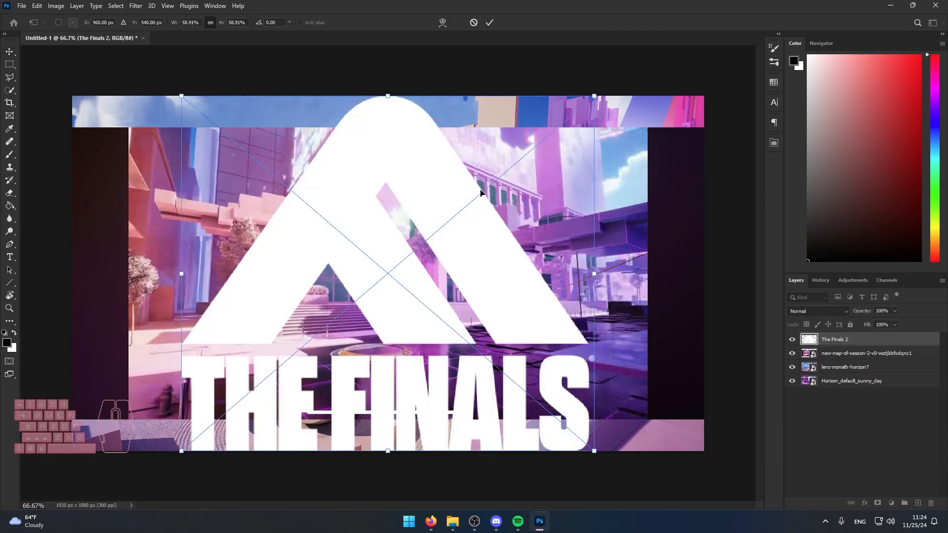
{"action": "left_click", "coordinate": [834, 433]}
Switch to Firefox, search Google Images for "bandit r6 png" and preview the transparent Bandit renders, including the Liquipedia one.
{"action": "left_click", "coordinate": [448, 523]}
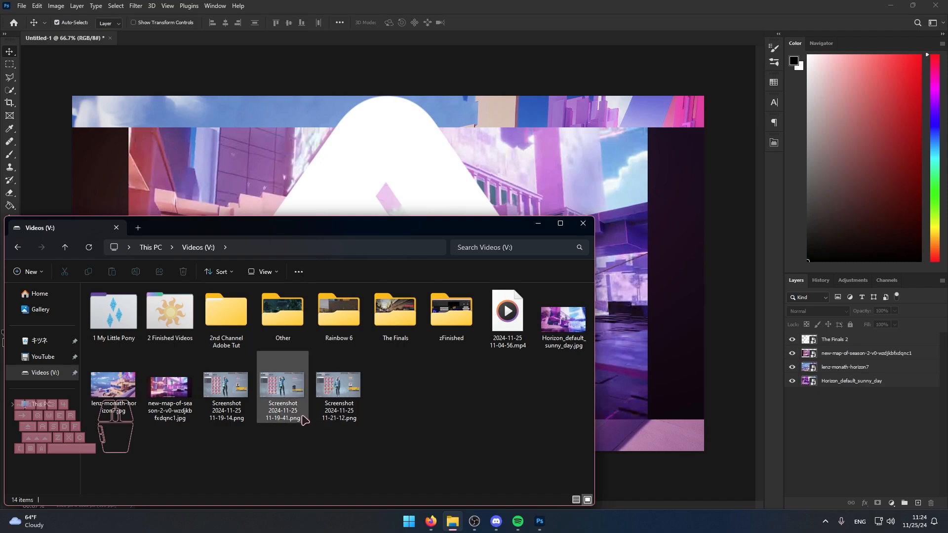
{"action": "left_click", "coordinate": [434, 522]}
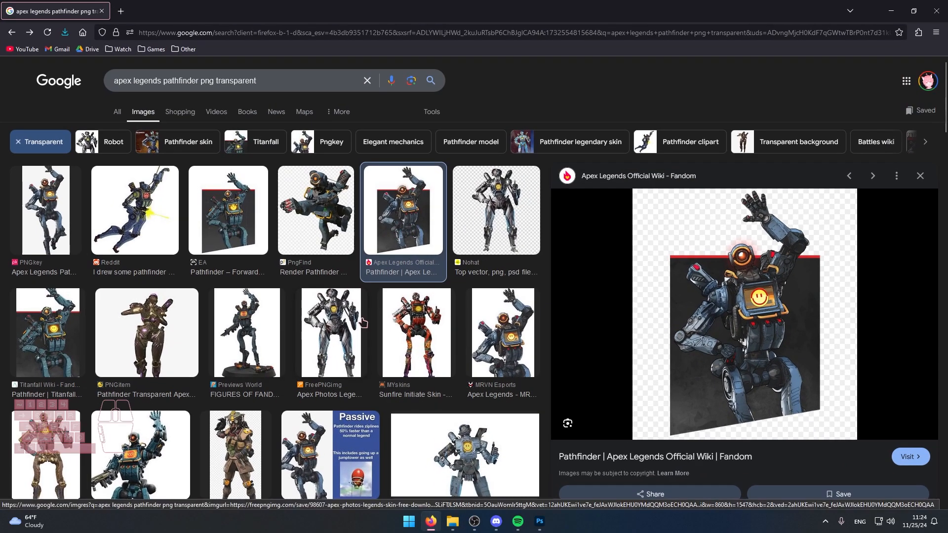
{"action": "key", "text": "alt+Right"}
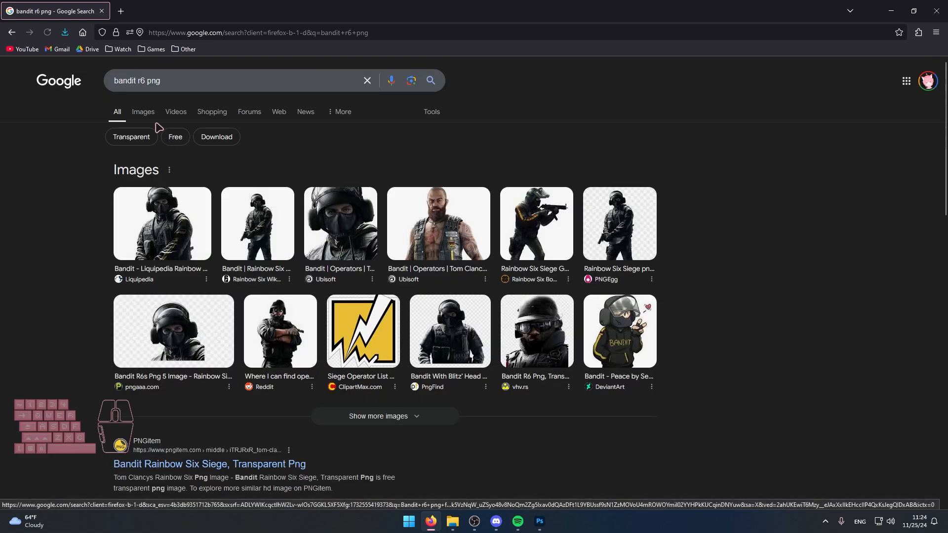
{"action": "left_click", "coordinate": [143, 111]}
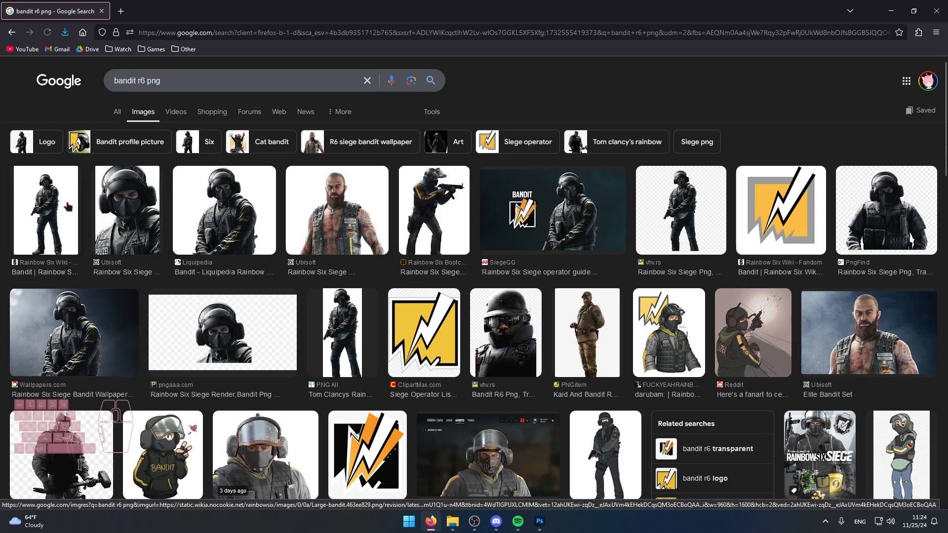
{"action": "left_click", "coordinate": [68, 207]}
{"action": "left_click", "coordinate": [150, 210]}
{"action": "left_click", "coordinate": [247, 212]}
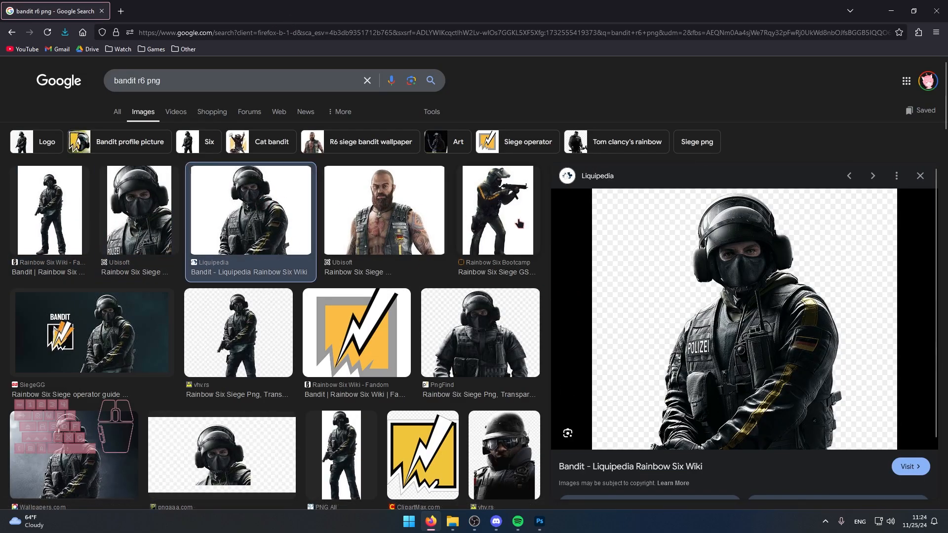
Place the Bandit_R6S image at the centre of the thumbnail document above the logo.
{"action": "left_click_drag", "start_coordinate": [394, 378], "coordinate": [558, 147]}
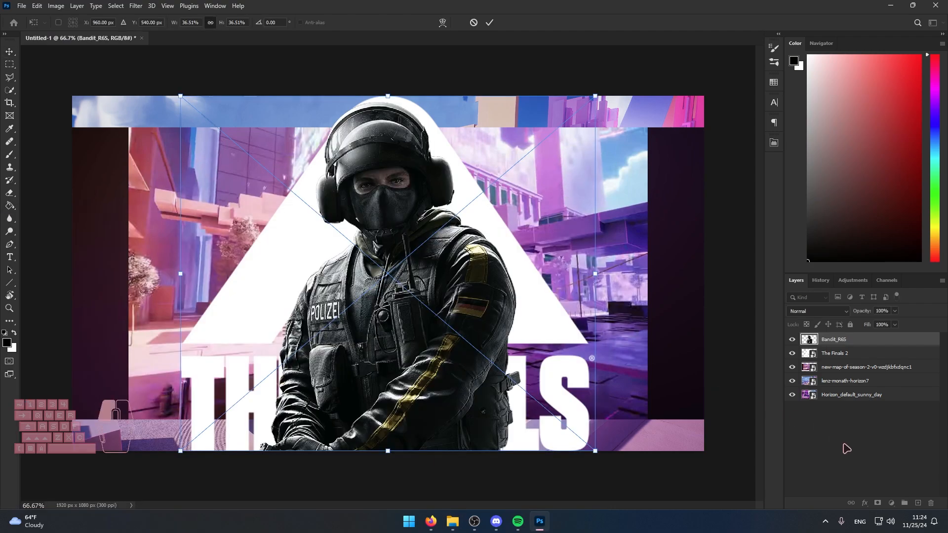
{"action": "key", "text": "Return"}
{"action": "left_click", "coordinate": [847, 448]}
Hide The Finals 2, new-map-of-season-2 and lenz-monath-horizon7 layers, and delete the Bandit_R6S layer.
{"action": "left_click_drag", "start_coordinate": [793, 353], "coordinate": [789, 385]}
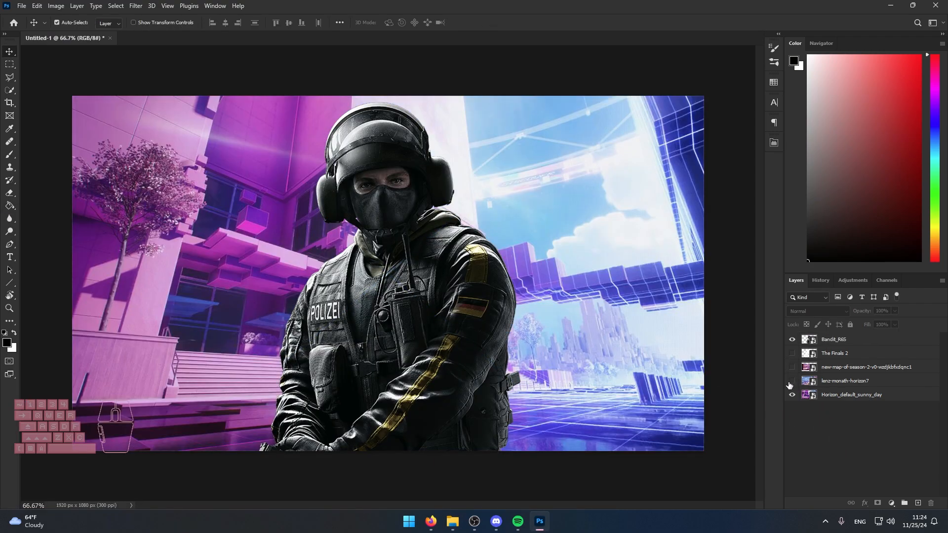
{"action": "left_click", "coordinate": [825, 342]}
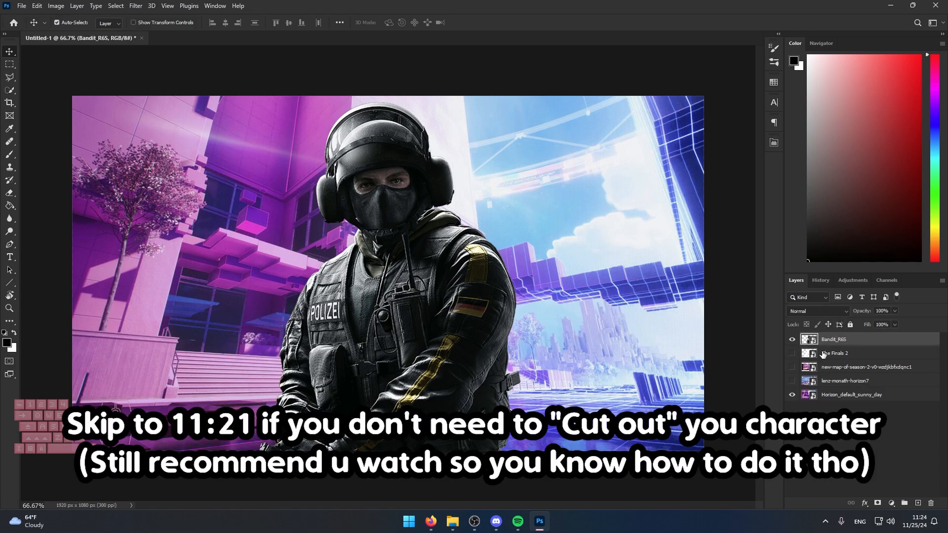
{"action": "key", "text": "Delete"}
Review the 11-19-14, 11-19-41 and 11-21-12 screenshots from Videos (V:) once more to choose the character pose.
{"action": "left_click", "coordinate": [452, 522]}
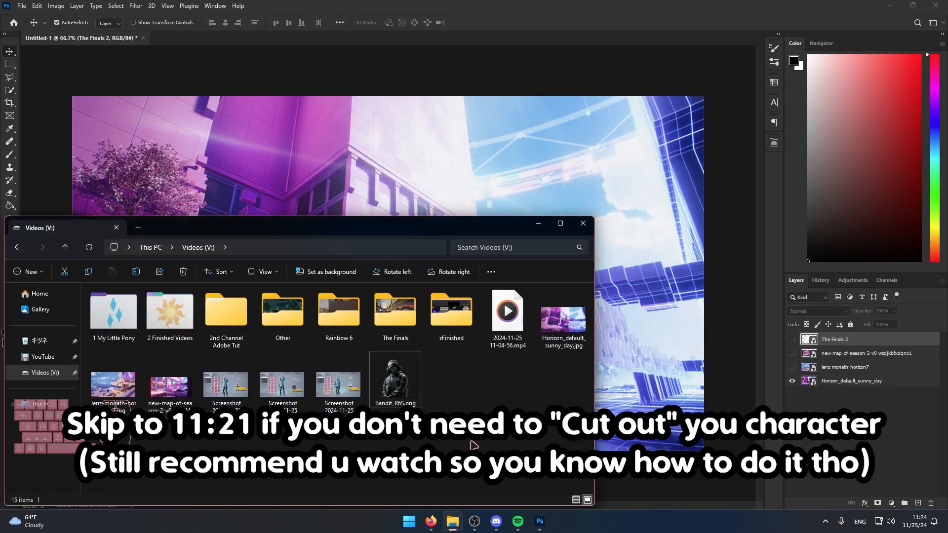
{"action": "double_click", "coordinate": [228, 385]}
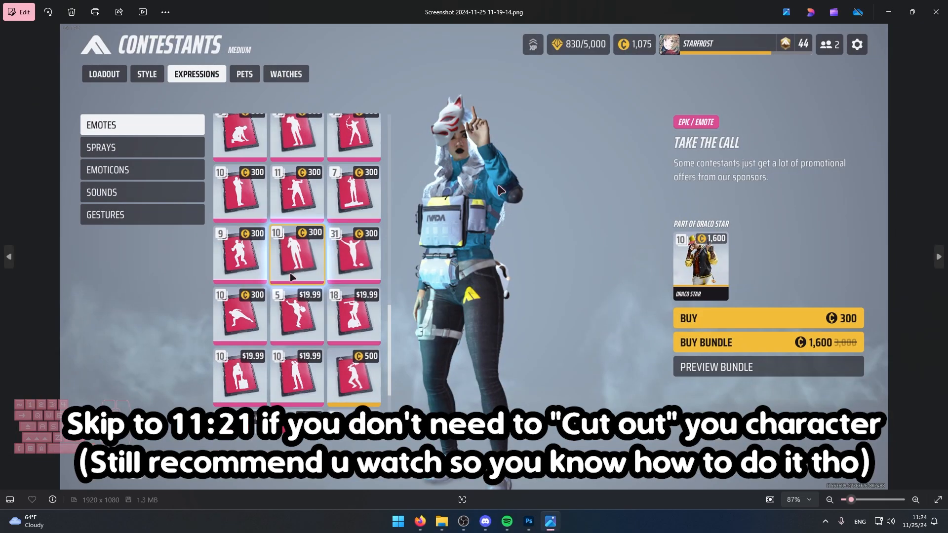
{"action": "key", "text": "Right"}
{"action": "key", "text": "Right"}
{"action": "key", "text": "Left"}
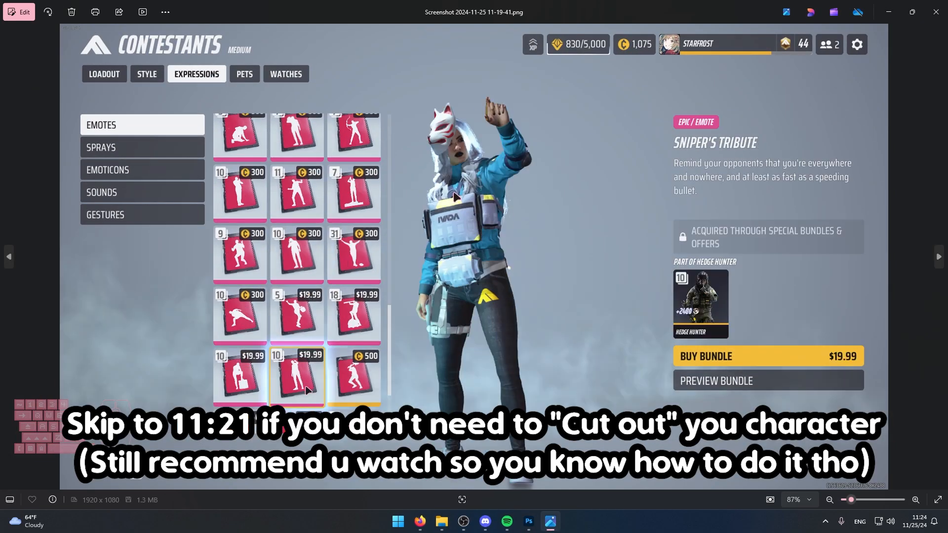
{"action": "key", "text": "Left"}
{"action": "key", "text": "Right"}
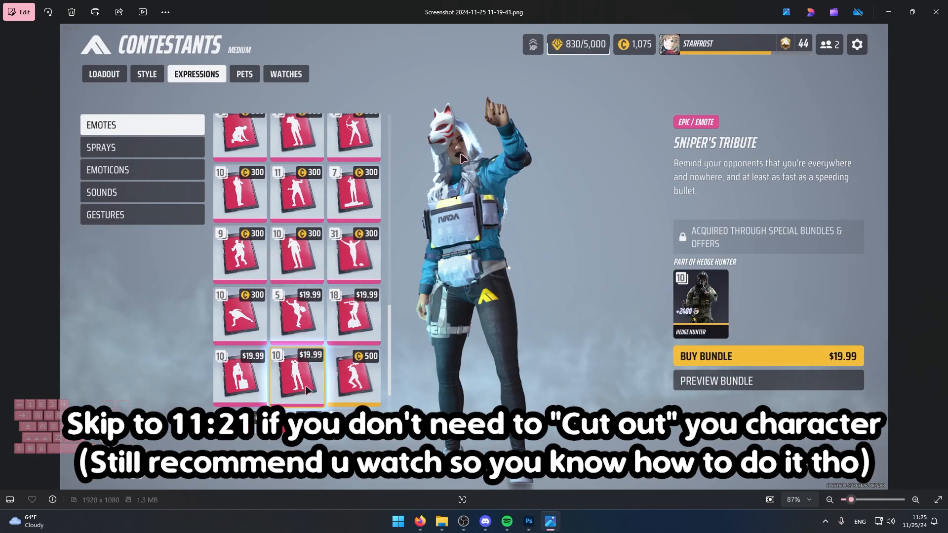
{"action": "key", "text": "Left"}
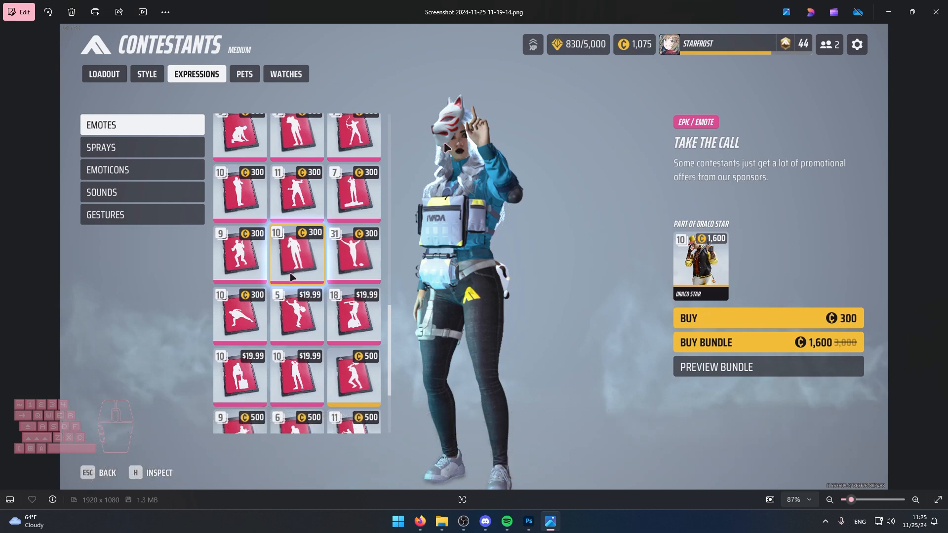
{"action": "key", "text": "alt+Tab"}
{"action": "left_click", "coordinate": [21, 6]}
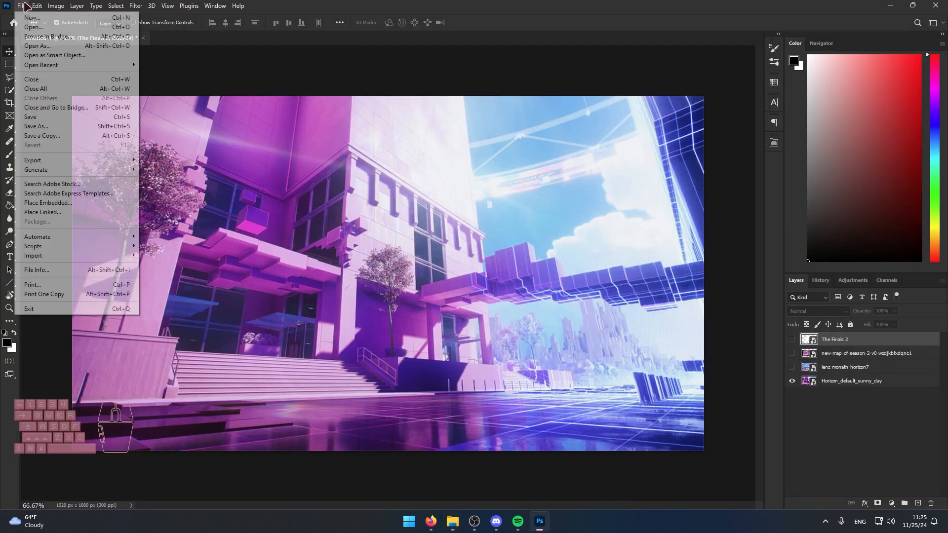
{"action": "left_click", "coordinate": [32, 27]}
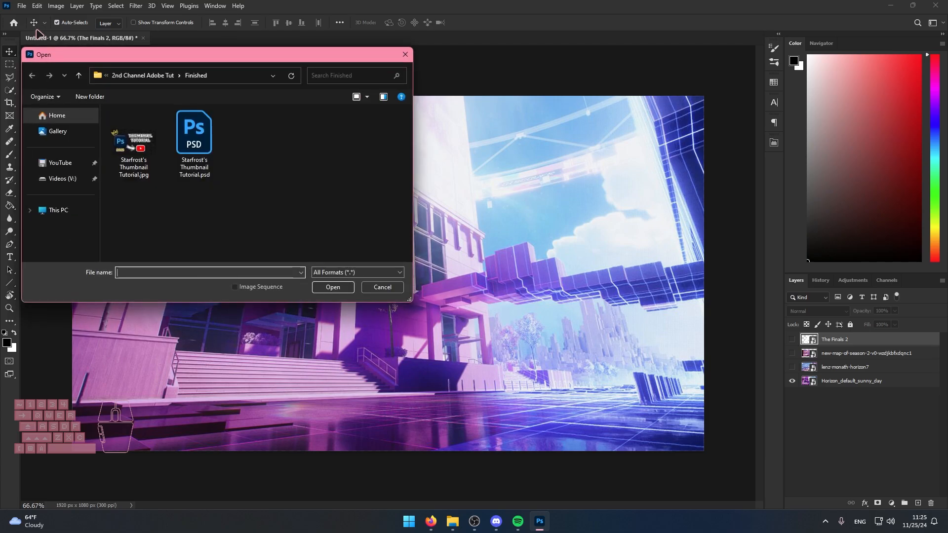
{"action": "left_click", "coordinate": [67, 179]}
{"action": "scroll", "coordinate": [276, 208], "scroll_direction": "down", "scroll_amount": 1}
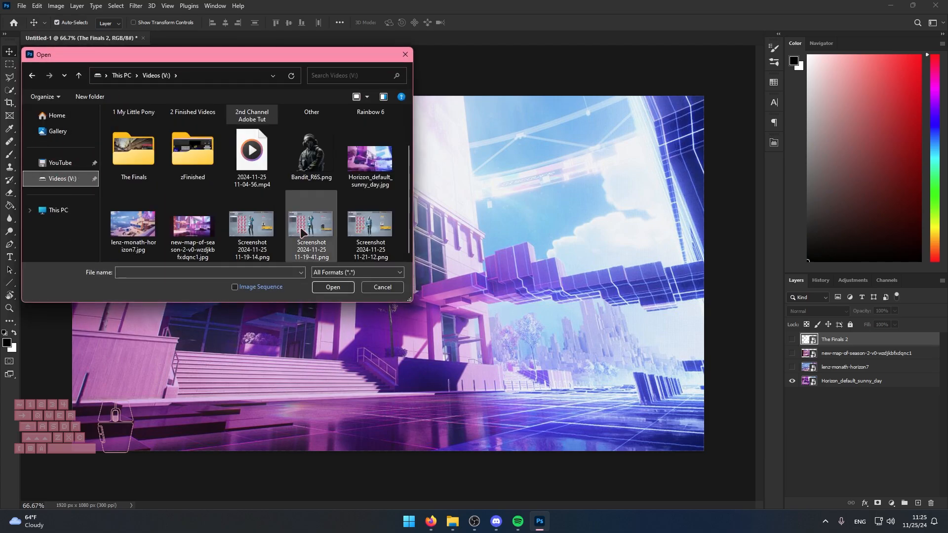
{"action": "left_click", "coordinate": [267, 236]}
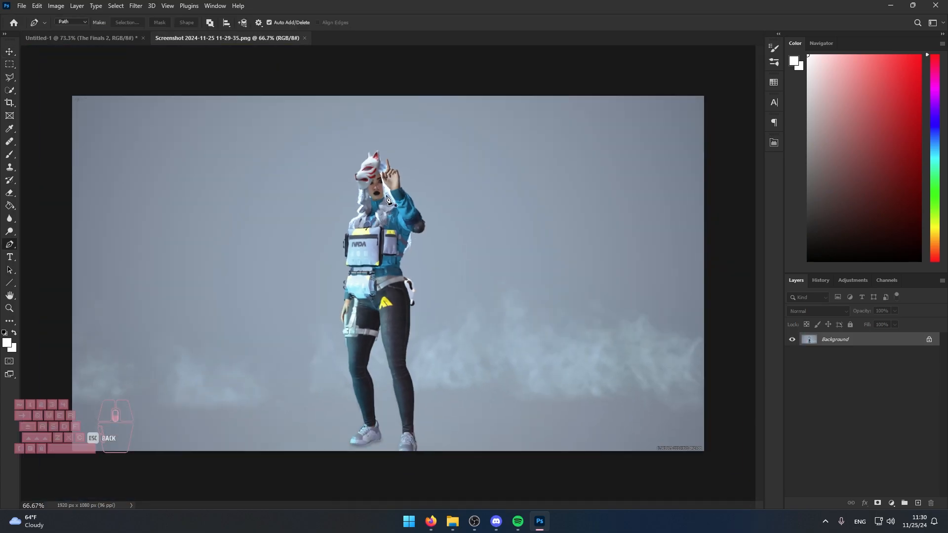
Examine the edges of the character's mask, hair, raised hand and outfit up close in the 11-29-35 screenshot.
{"action": "scroll", "coordinate": [387, 175], "scroll_direction": "up", "scroll_amount": 6}
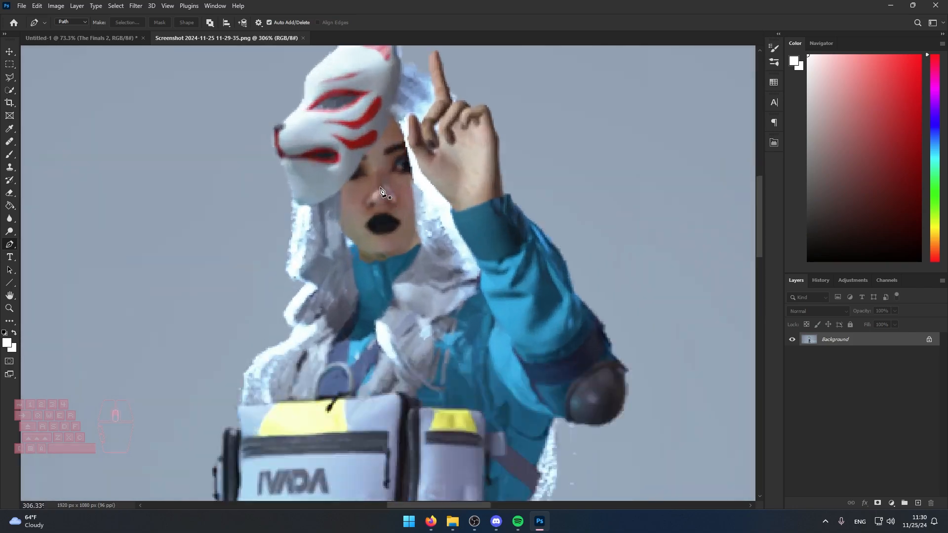
{"action": "scroll", "coordinate": [481, 294], "scroll_direction": "down", "scroll_amount": 7}
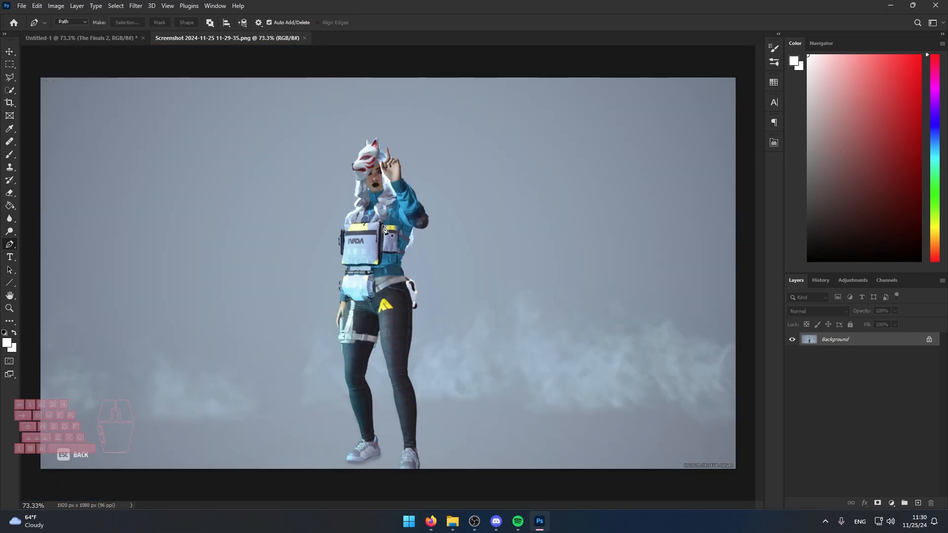
{"action": "scroll", "coordinate": [379, 178], "scroll_direction": "up", "scroll_amount": 12}
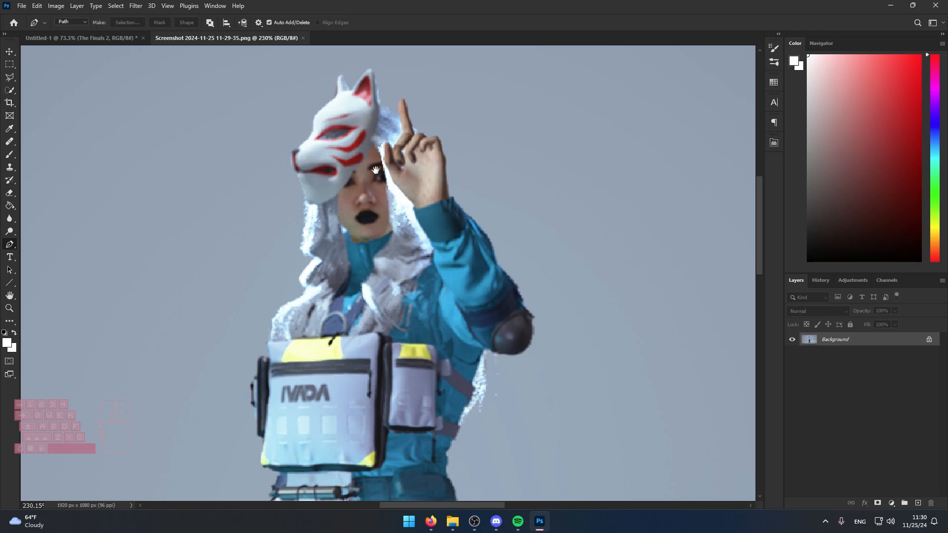
{"action": "left_click_drag", "start_coordinate": [406, 179], "coordinate": [504, 235]}
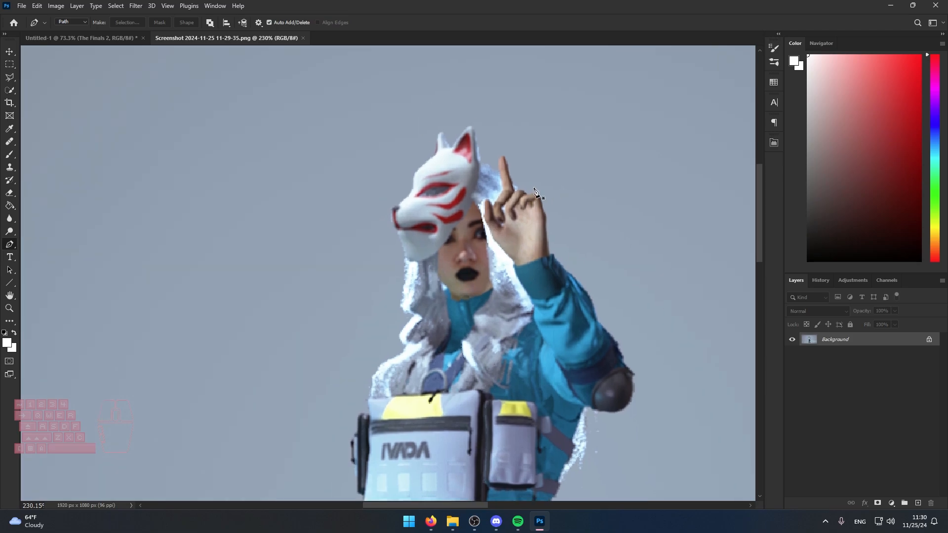
{"action": "scroll", "coordinate": [534, 192], "scroll_direction": "down", "scroll_amount": 6}
{"action": "scroll", "coordinate": [499, 253], "scroll_direction": "up", "scroll_amount": 3}
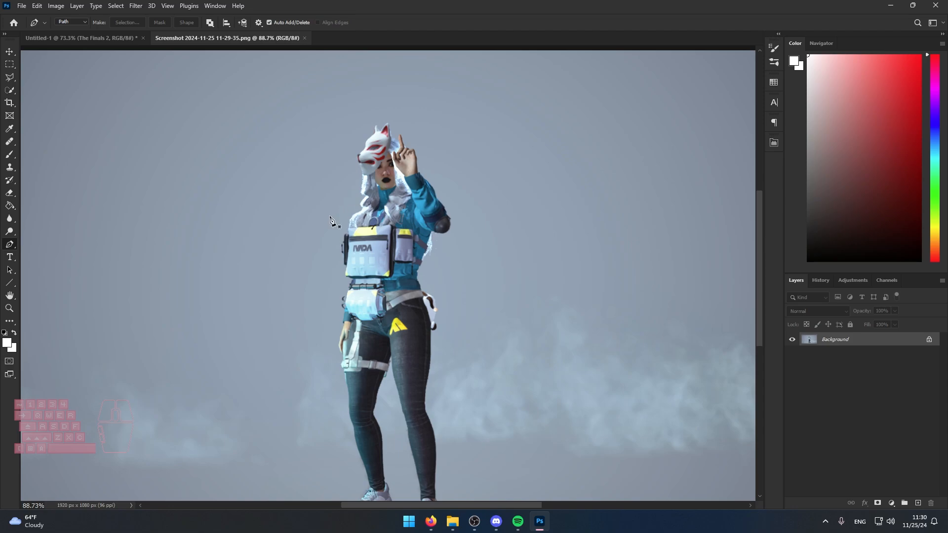
{"action": "scroll", "coordinate": [428, 301], "scroll_direction": "up", "scroll_amount": 3}
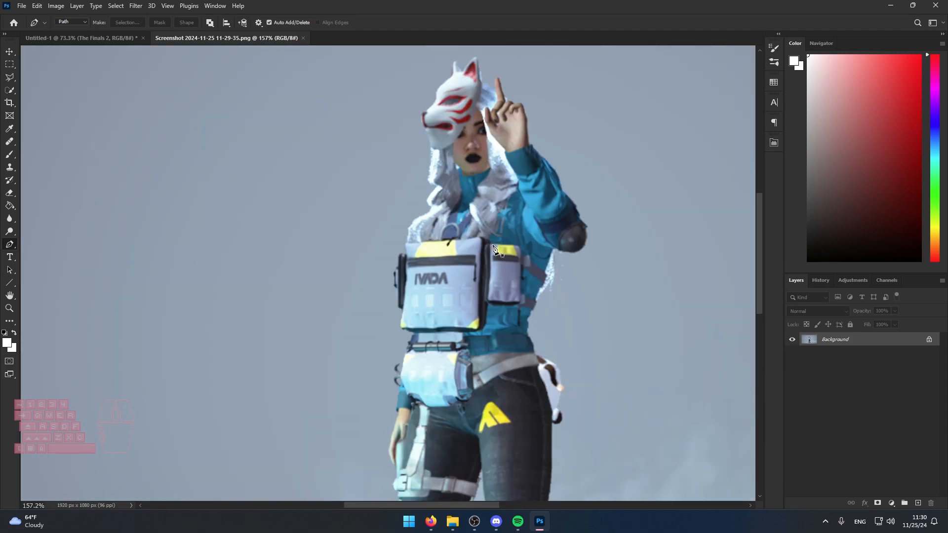
{"action": "scroll", "coordinate": [494, 249], "scroll_direction": "down", "scroll_amount": 2}
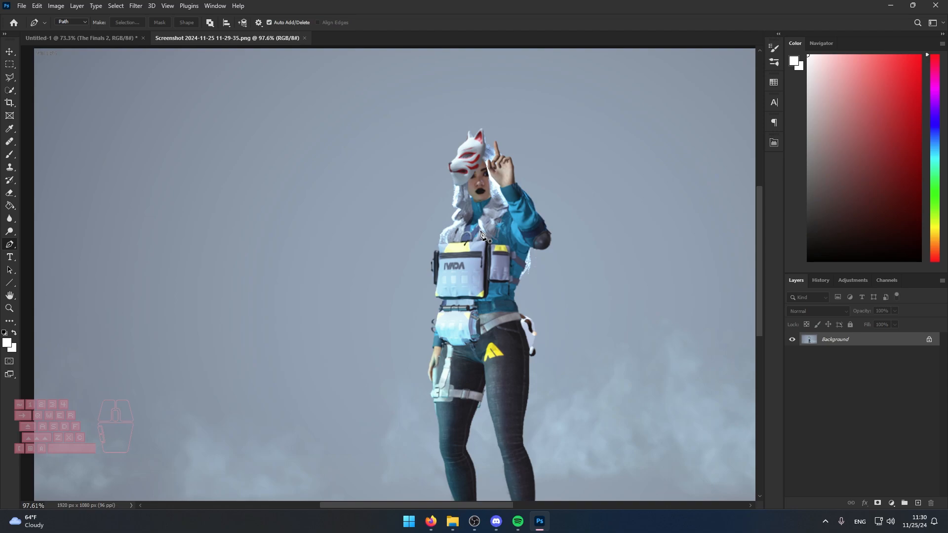
{"action": "scroll", "coordinate": [498, 194], "scroll_direction": "up", "scroll_amount": 7}
{"action": "scroll", "coordinate": [518, 321], "scroll_direction": "down", "scroll_amount": 13}
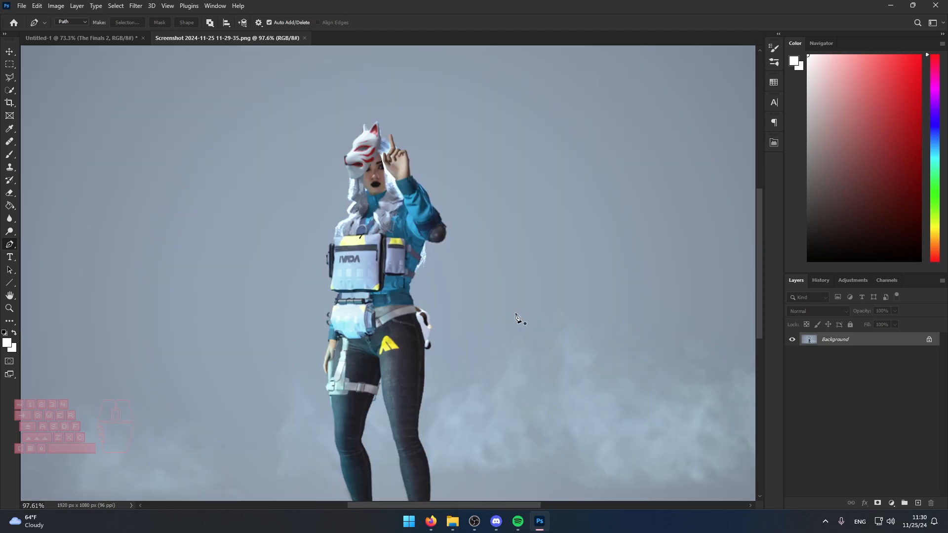
{"action": "scroll", "coordinate": [600, 302], "scroll_direction": "up", "scroll_amount": 2}
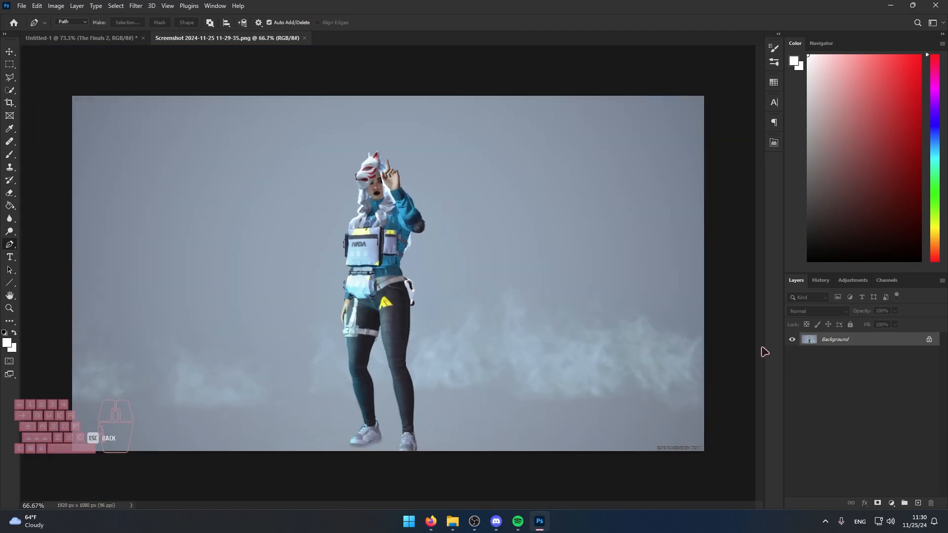
Unlock the screenshot's Background layer and add a new empty layer above it.
{"action": "left_click", "coordinate": [928, 340]}
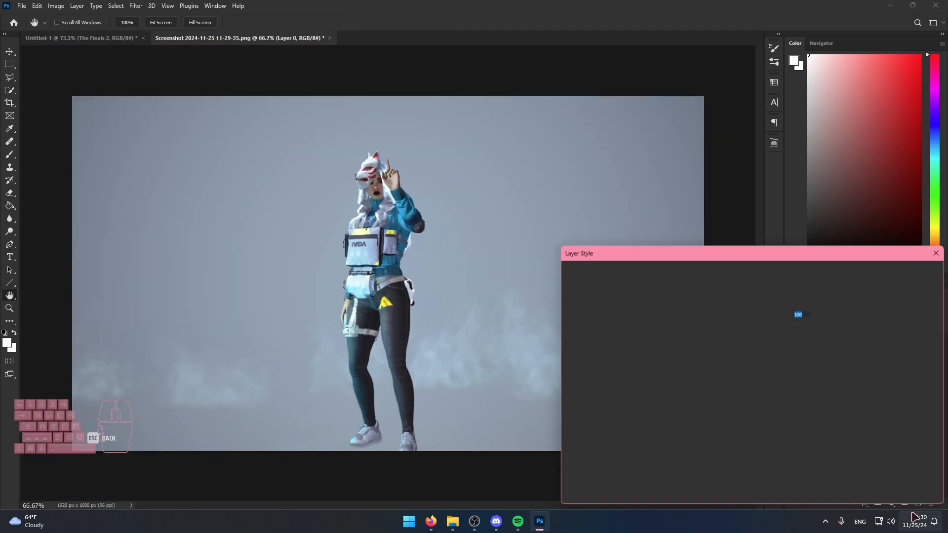
{"action": "key", "text": "Escape"}
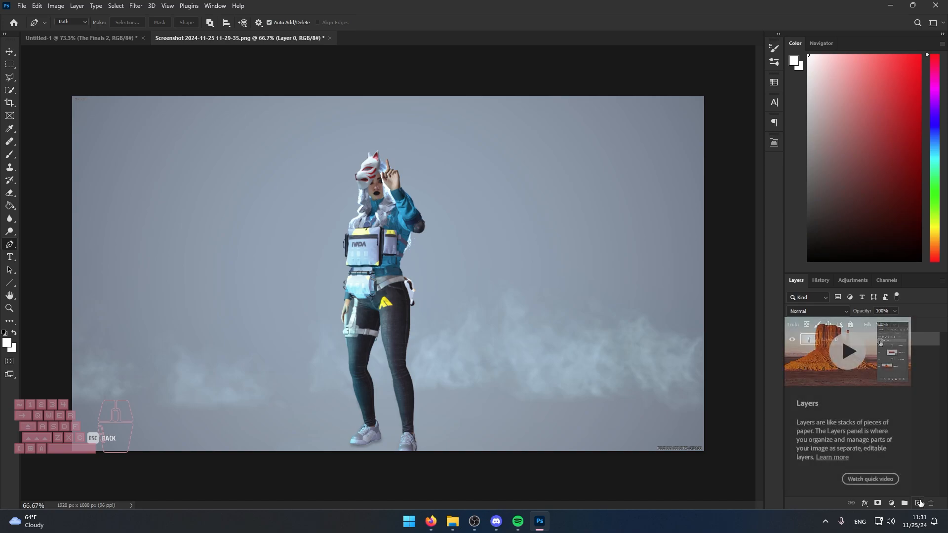
{"action": "left_click", "coordinate": [919, 503]}
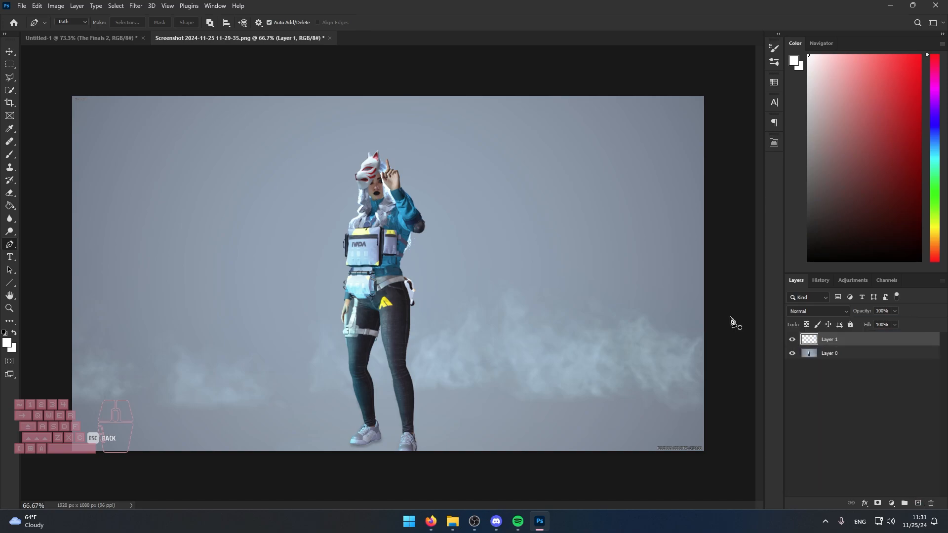
Fill the new empty layer with white and move it below the screenshot layer.
{"action": "key", "text": "g"}
{"action": "left_click", "coordinate": [507, 256]}
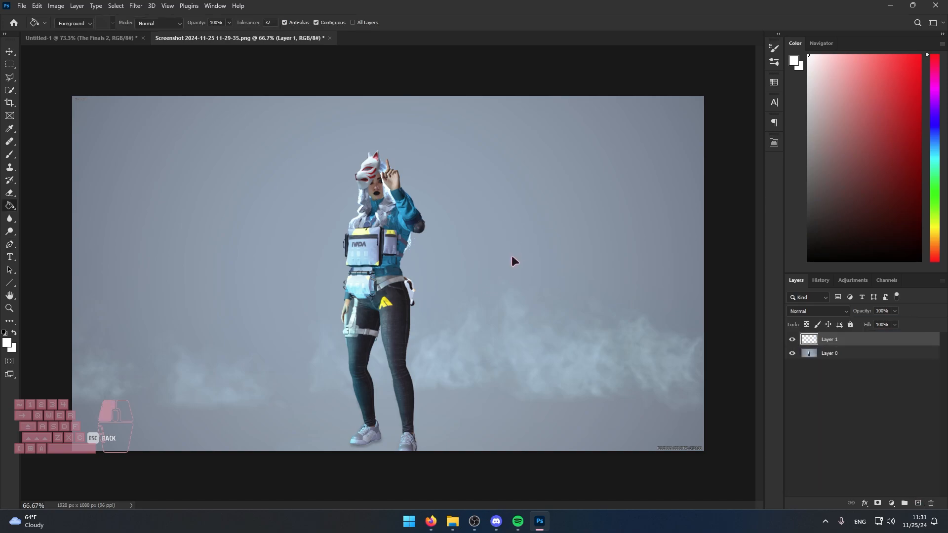
{"action": "left_click_drag", "start_coordinate": [840, 341], "coordinate": [832, 360]}
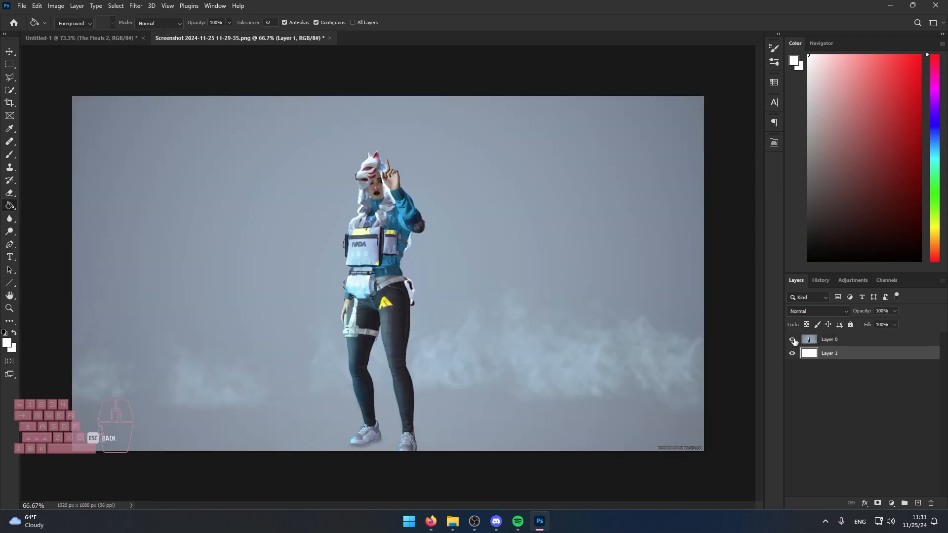
Select the screenshot layer above the white one and activate the Pen tool in Path mode.
{"action": "left_click", "coordinate": [853, 338]}
{"action": "key", "text": "p"}
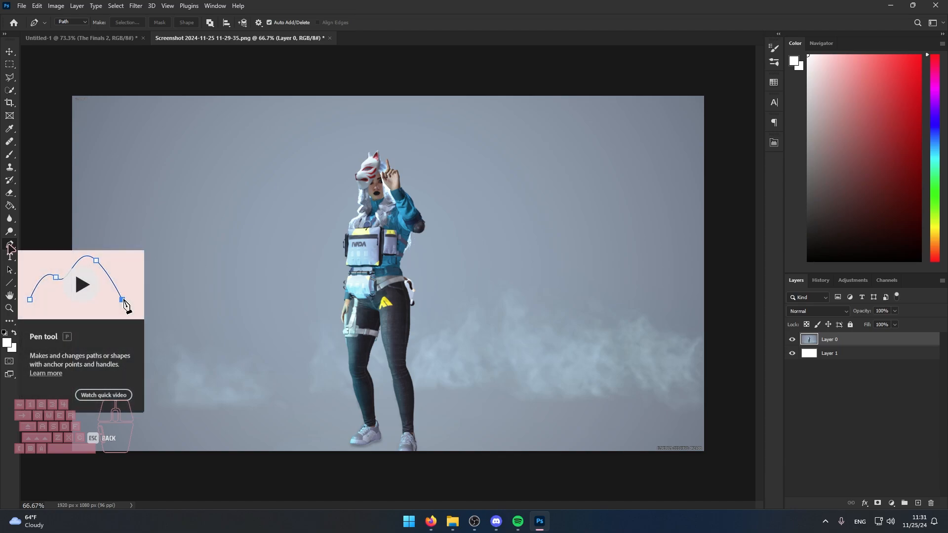
{"action": "scroll", "coordinate": [381, 205], "scroll_direction": "up", "scroll_amount": 12}
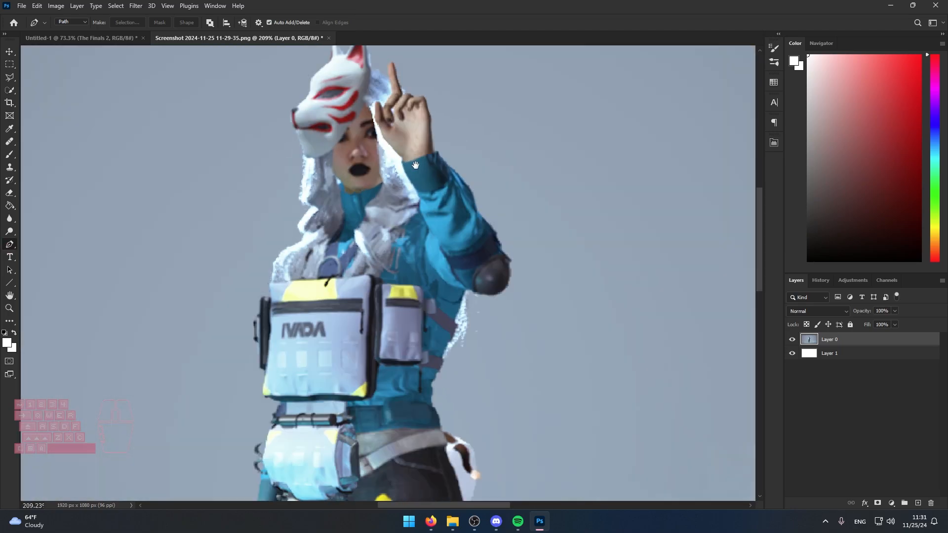
{"action": "key", "text": "space"}
{"action": "left_click_drag", "start_coordinate": [415, 162], "coordinate": [478, 256]}
{"action": "scroll", "coordinate": [368, 200], "scroll_direction": "down", "scroll_amount": 10}
{"action": "scroll", "coordinate": [382, 211], "scroll_direction": "down", "scroll_amount": 3}
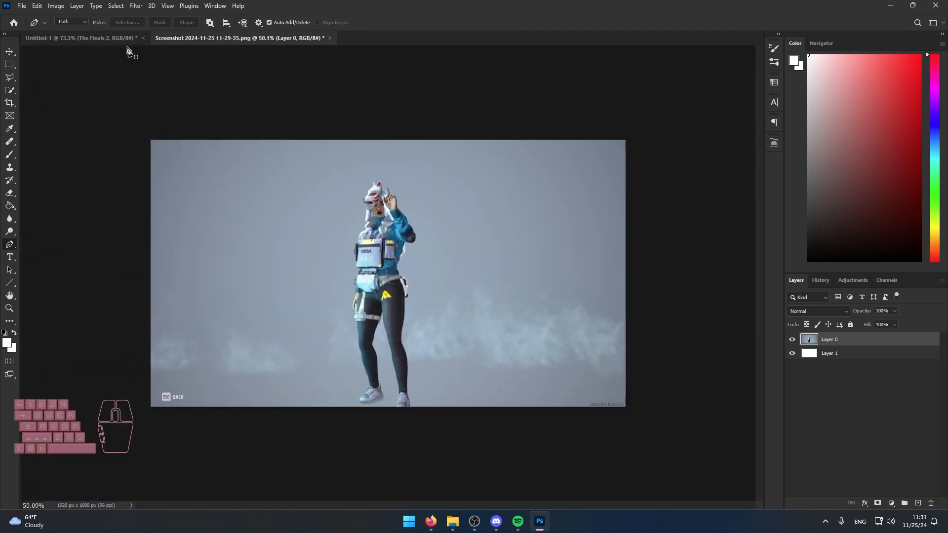
{"action": "left_click", "coordinate": [94, 39]}
{"action": "left_click", "coordinate": [289, 39]}
{"action": "scroll", "coordinate": [414, 208], "scroll_direction": "up", "scroll_amount": 11}
{"action": "left_click", "coordinate": [370, 124]}
{"action": "left_click", "coordinate": [388, 137]}
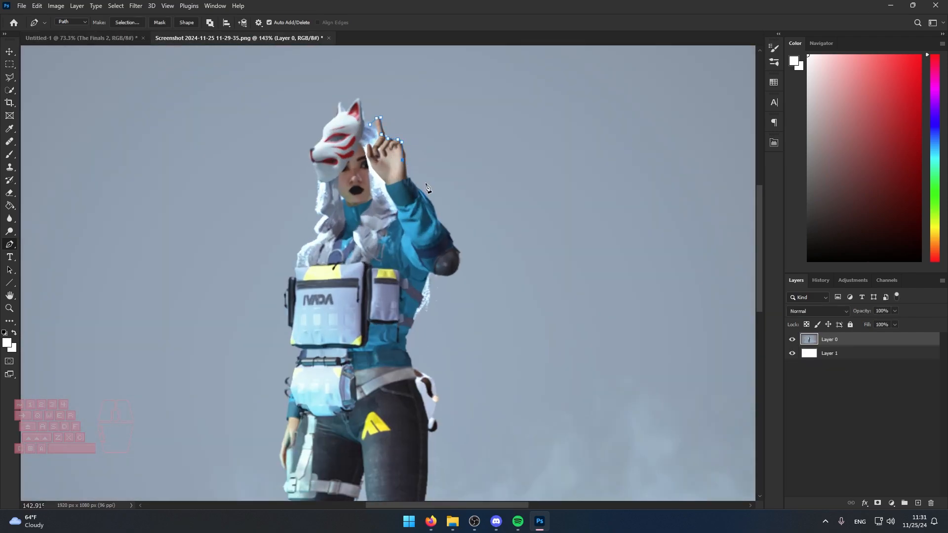
{"action": "key", "text": "ctrl+z"}
{"action": "key", "text": "ctrl+z"}
Start a rough straight-segment path above the raised finger, running loosely outside the raised arm, elbow and hip down to the thigh.
{"action": "scroll", "coordinate": [425, 202], "scroll_direction": "down", "scroll_amount": 4}
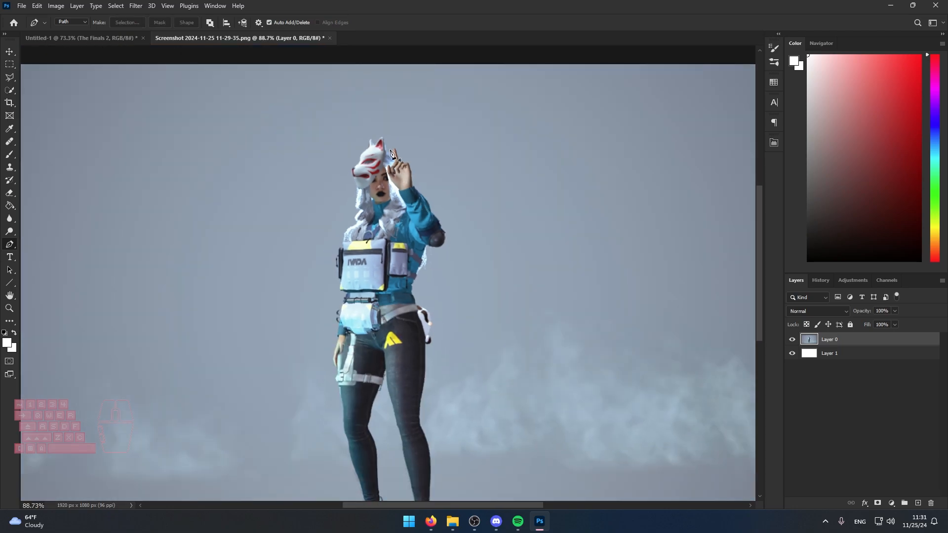
{"action": "left_click", "coordinate": [393, 135]}
{"action": "left_click", "coordinate": [452, 222]}
{"action": "left_click", "coordinate": [441, 253]}
{"action": "left_click", "coordinate": [426, 269]}
{"action": "left_click", "coordinate": [444, 305]}
{"action": "left_click", "coordinate": [432, 345]}
{"action": "left_click", "coordinate": [424, 374]}
Continue the rough path across both thighs, up past the lowered hand and bags, and around the fox mask, closing the outline.
{"action": "left_click", "coordinate": [392, 374]}
{"action": "left_click", "coordinate": [347, 373]}
{"action": "left_click", "coordinate": [318, 372]}
{"action": "left_click", "coordinate": [326, 341]}
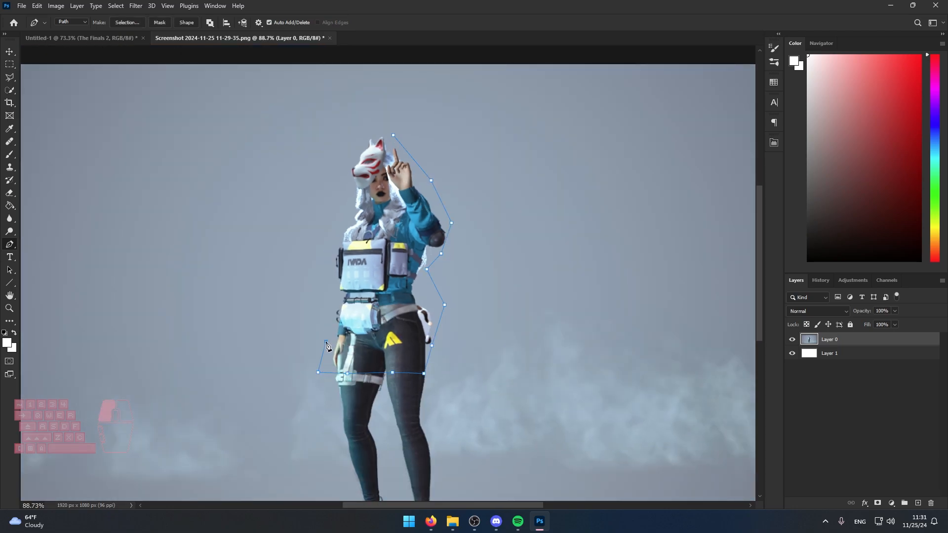
{"action": "left_click", "coordinate": [331, 299]}
{"action": "left_click", "coordinate": [343, 225]}
{"action": "left_click", "coordinate": [349, 204]}
{"action": "left_click", "coordinate": [346, 173]}
{"action": "left_click", "coordinate": [362, 150]}
Convert the closed path to a selection, copy the character and paste it into the Untitled-1 document.
{"action": "right_click", "coordinate": [400, 184]}
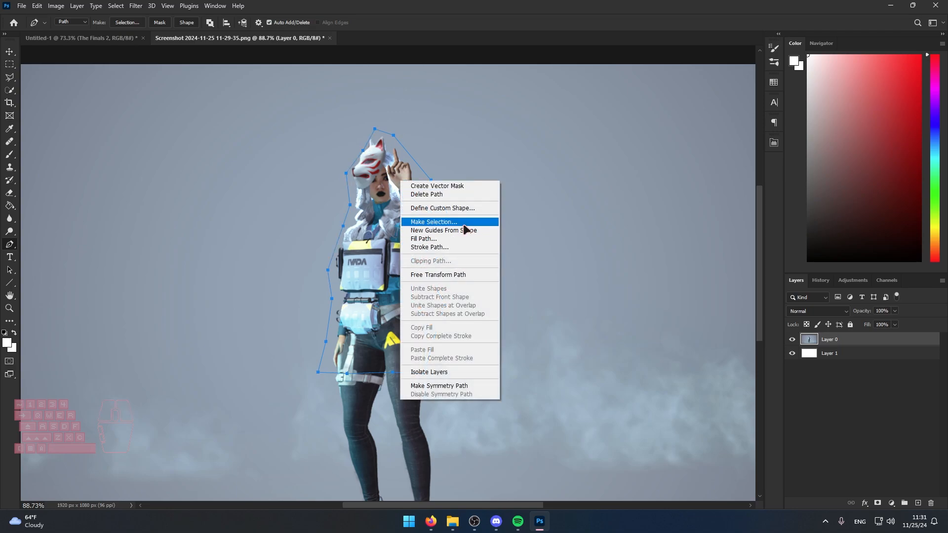
{"action": "left_click", "coordinate": [442, 223]}
{"action": "left_click", "coordinate": [524, 140]}
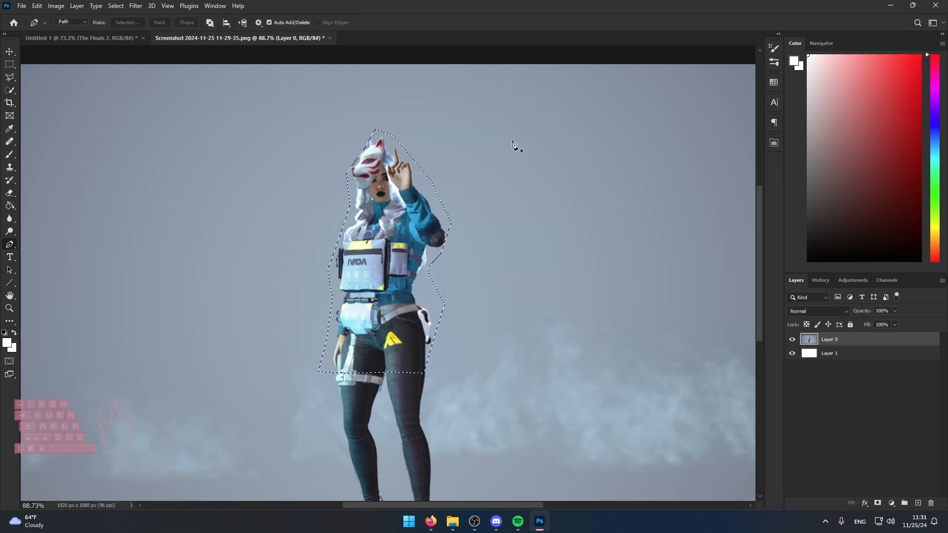
{"action": "left_click", "coordinate": [81, 38]}
{"action": "key", "text": "ctrl+v"}
Enlarge the pasted character, tilt it counterclockwise and position it over the blue side of the thumbnail, cropped at the waist.
{"action": "key", "text": "ctrl+t"}
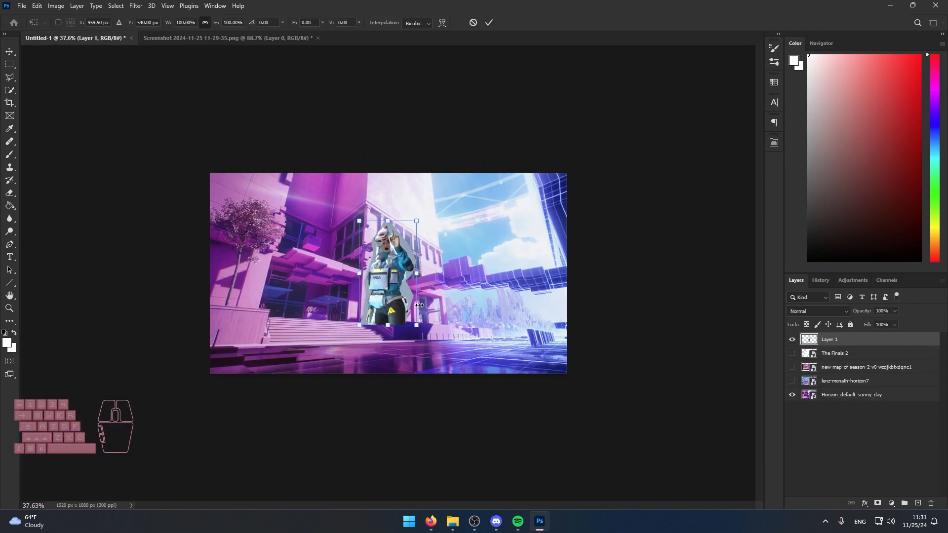
{"action": "left_click_drag", "start_coordinate": [417, 325], "coordinate": [484, 447]}
{"action": "left_click_drag", "start_coordinate": [470, 391], "coordinate": [510, 325]}
{"action": "left_click_drag", "start_coordinate": [565, 380], "coordinate": [647, 464]}
{"action": "left_click_drag", "start_coordinate": [509, 341], "coordinate": [497, 369]}
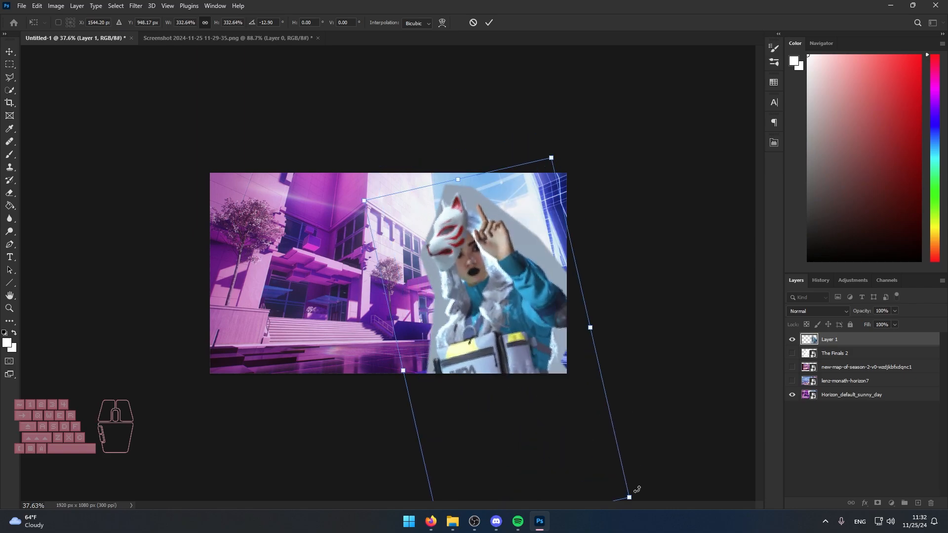
{"action": "left_click_drag", "start_coordinate": [629, 497], "coordinate": [590, 455]}
{"action": "left_click_drag", "start_coordinate": [523, 386], "coordinate": [548, 397]}
{"action": "left_click", "coordinate": [827, 444]}
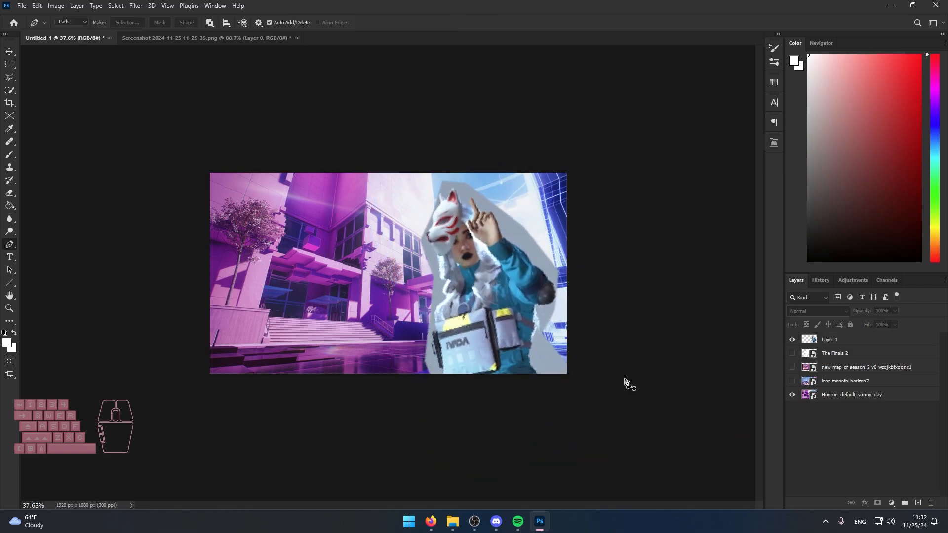
Look through the other character screenshots in Videos (V:), including 11-19-41 and 11-21-12, for a usable pose.
{"action": "scroll", "coordinate": [485, 278], "scroll_direction": "up", "scroll_amount": 4}
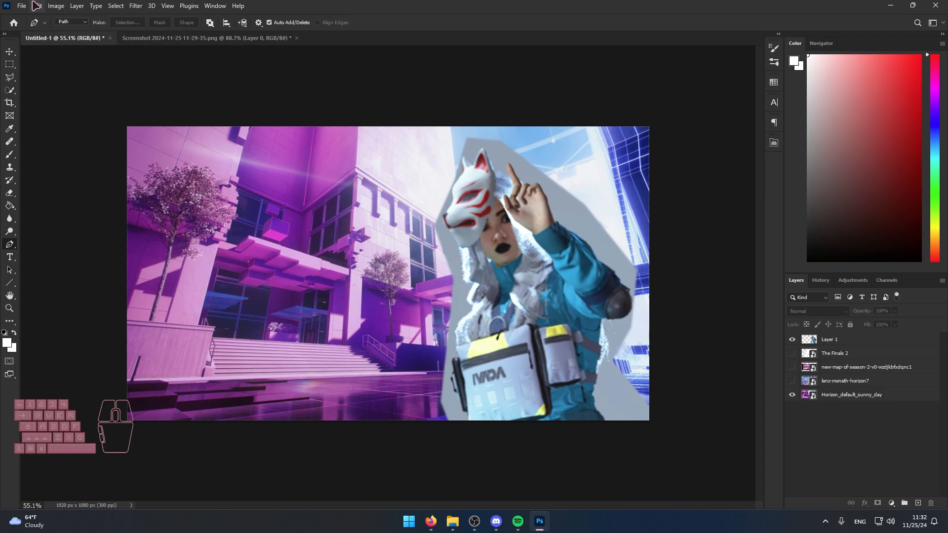
{"action": "left_click", "coordinate": [452, 521]}
{"action": "left_click", "coordinate": [295, 427]}
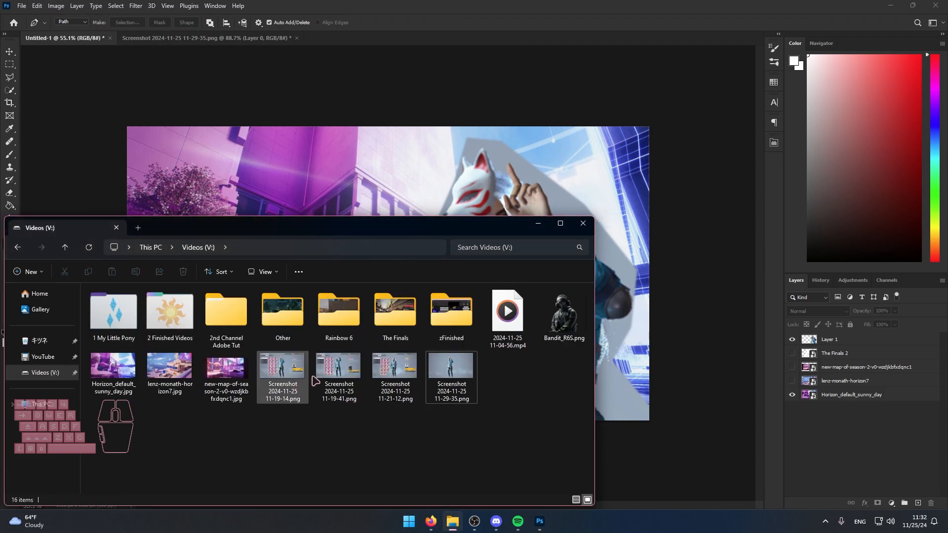
{"action": "double_click", "coordinate": [338, 369]}
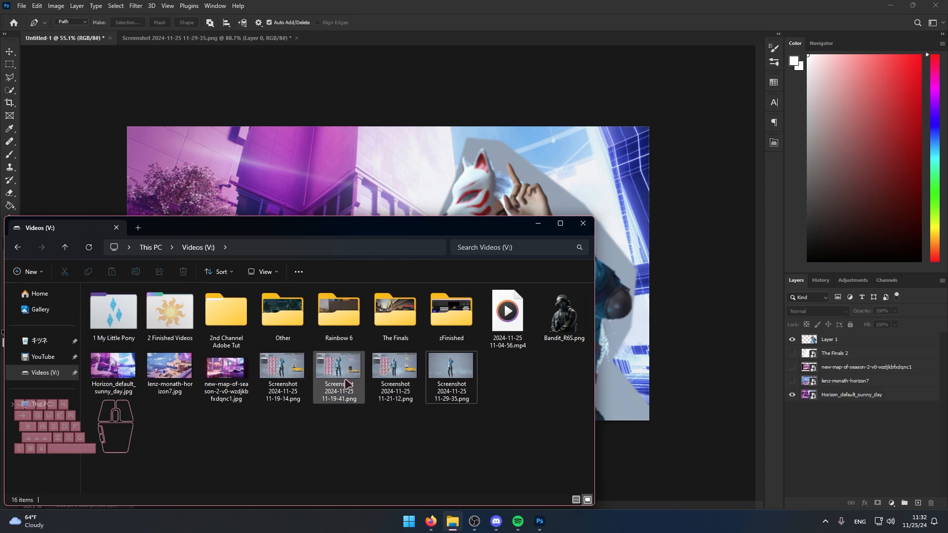
{"action": "left_click", "coordinate": [938, 256]}
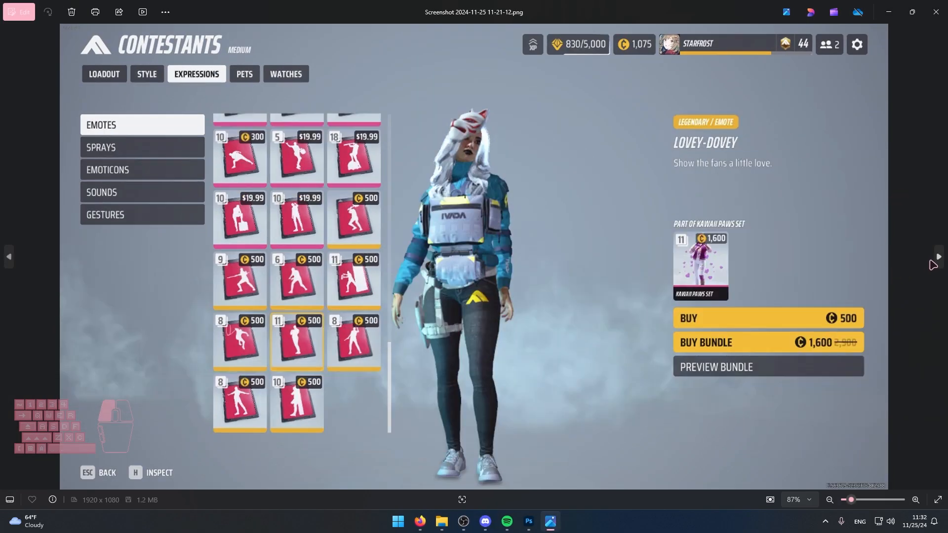
{"action": "left_click", "coordinate": [936, 11]}
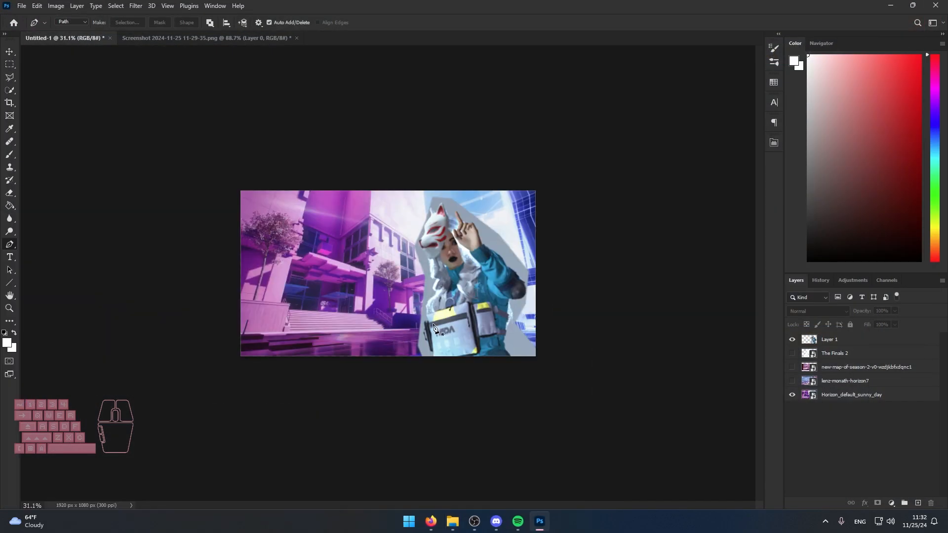
Return to the 11-29-35 screenshot and examine the edges of the fox mask, white hair and raised hand up close.
{"action": "left_click", "coordinate": [217, 40]}
{"action": "scroll", "coordinate": [334, 119], "scroll_direction": "up", "scroll_amount": 3}
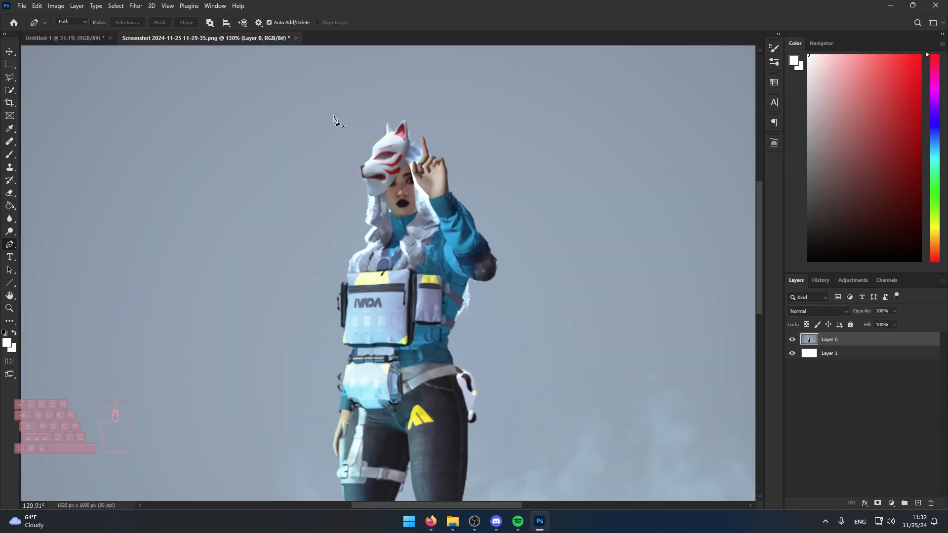
{"action": "scroll", "coordinate": [334, 119], "scroll_direction": "up", "scroll_amount": 10}
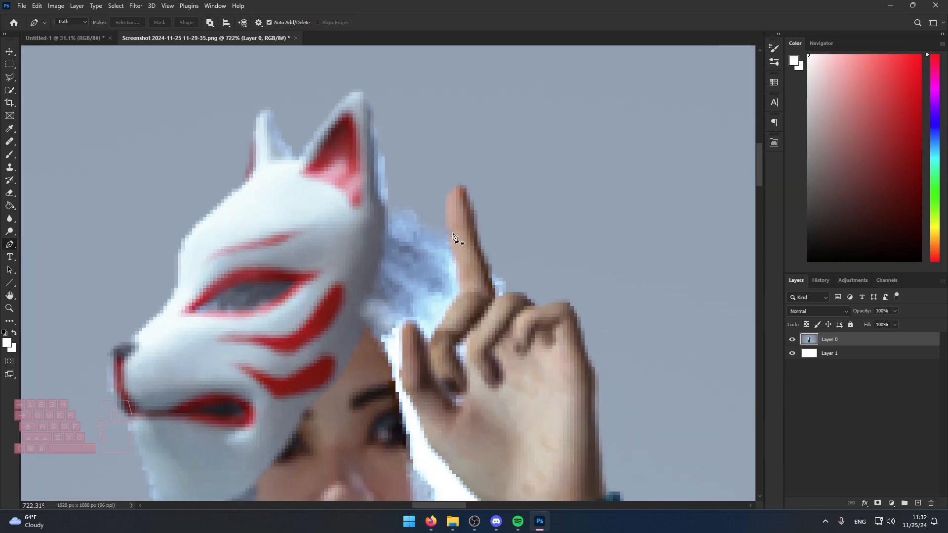
{"action": "left_click_drag", "start_coordinate": [426, 341], "coordinate": [487, 249]}
{"action": "scroll", "coordinate": [465, 346], "scroll_direction": "down", "scroll_amount": 6}
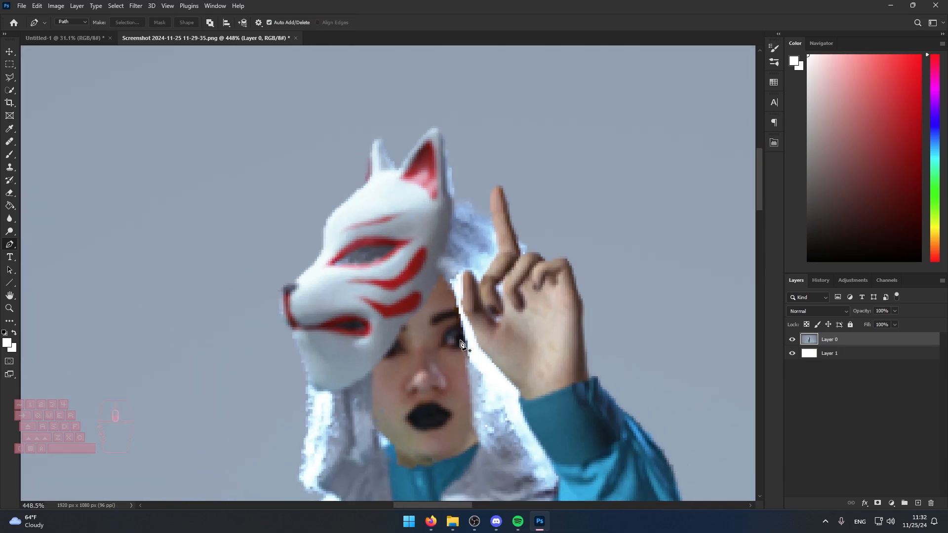
{"action": "left_click_drag", "start_coordinate": [505, 387], "coordinate": [388, 215]}
{"action": "left_click_drag", "start_coordinate": [513, 333], "coordinate": [409, 135]}
{"action": "left_click_drag", "start_coordinate": [373, 193], "coordinate": [543, 450]}
{"action": "left_click_drag", "start_coordinate": [412, 142], "coordinate": [463, 296]}
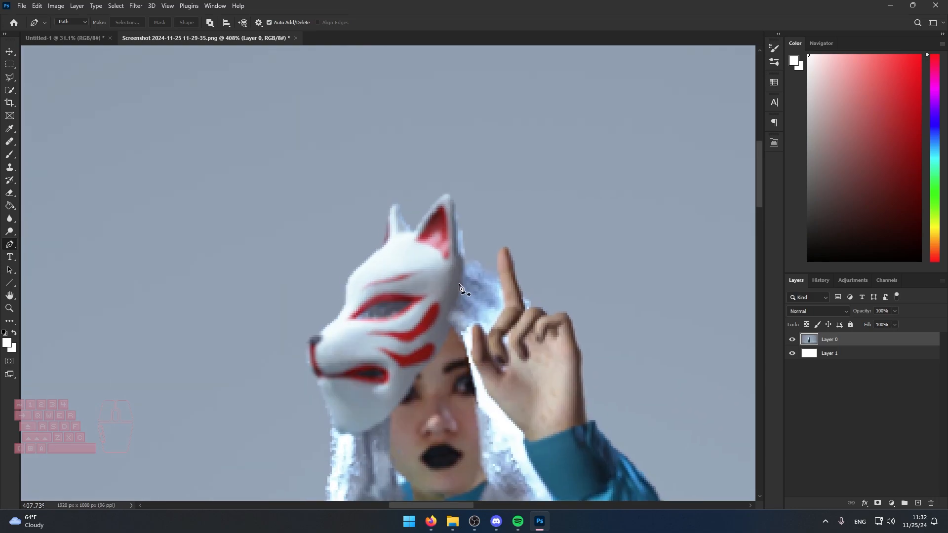
Begin a precise pen path behind the mask's ear, following the hair edge and up around the tip of the raised finger.
{"action": "scroll", "coordinate": [491, 266], "scroll_direction": "up", "scroll_amount": 11}
{"action": "left_click", "coordinate": [427, 270]}
{"action": "left_click", "coordinate": [466, 259]}
{"action": "left_click", "coordinate": [477, 287]}
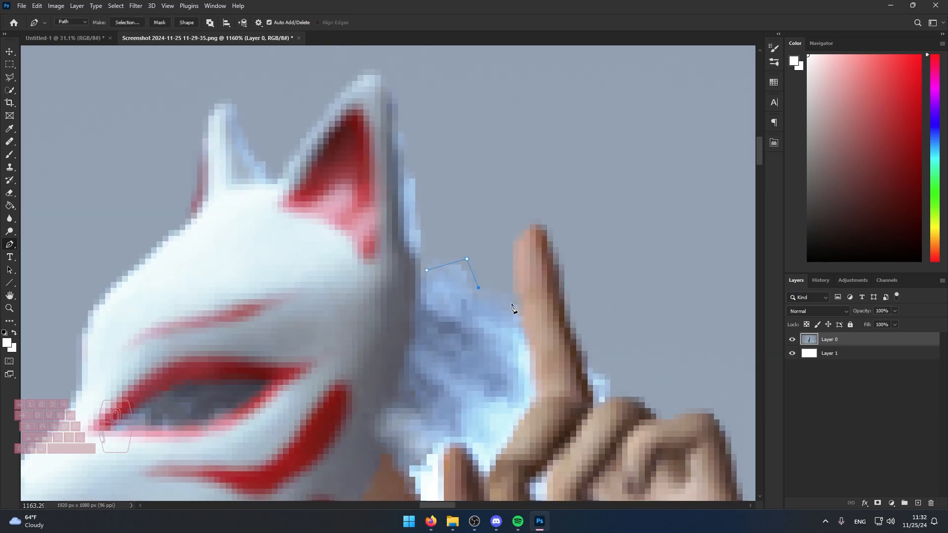
{"action": "left_click", "coordinate": [512, 304]}
{"action": "left_click", "coordinate": [513, 265]}
{"action": "left_click", "coordinate": [523, 230]}
{"action": "left_click", "coordinate": [536, 218]}
Extend the path down the raised finger, over the knuckles and along the hand to the top of the sleeve cuff.
{"action": "left_click_drag", "start_coordinate": [685, 412], "coordinate": [465, 226]}
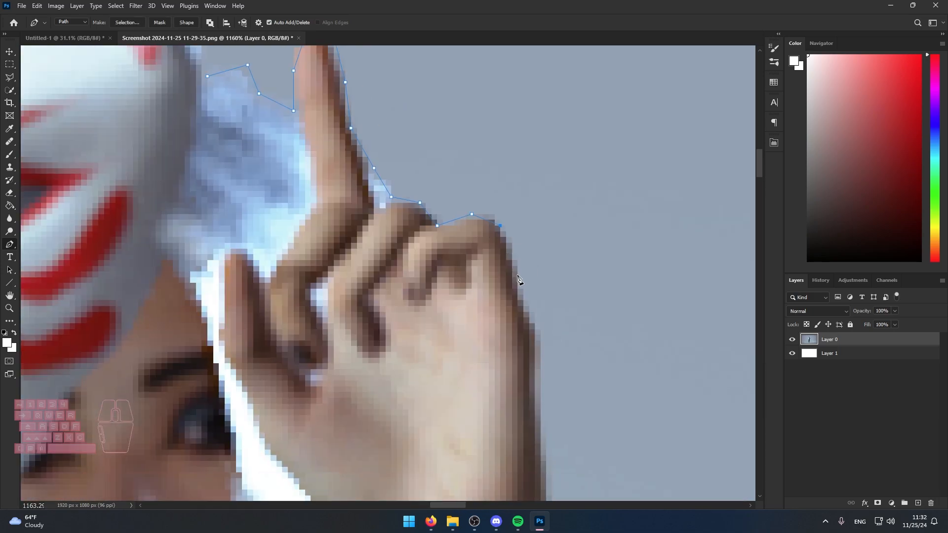
{"action": "left_click", "coordinate": [537, 330]}
{"action": "left_click_drag", "start_coordinate": [566, 411], "coordinate": [512, 233]}
{"action": "left_click", "coordinate": [505, 354]}
{"action": "left_click", "coordinate": [534, 365]}
{"action": "left_click", "coordinate": [557, 394]}
{"action": "left_click", "coordinate": [586, 428]}
Trace the outer edge of the raised blue sleeve with the path, from the cuff down toward the elbow.
{"action": "left_click_drag", "start_coordinate": [629, 450], "coordinate": [414, 259]}
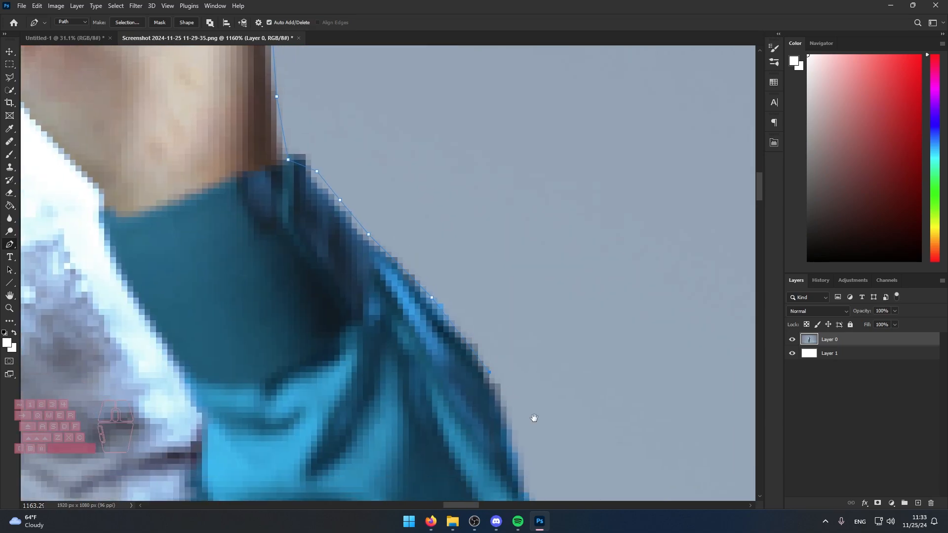
{"action": "left_click_drag", "start_coordinate": [533, 419], "coordinate": [480, 248]}
{"action": "left_click", "coordinate": [460, 286]}
{"action": "left_click_drag", "start_coordinate": [525, 374], "coordinate": [391, 216]}
{"action": "scroll", "coordinate": [392, 217], "scroll_direction": "up", "scroll_amount": 2}
{"action": "left_click", "coordinate": [353, 186]}
{"action": "left_click", "coordinate": [444, 290]}
{"action": "left_click", "coordinate": [472, 366]}
{"action": "left_click", "coordinate": [507, 429]}
Carry the path around the dark elbow pad to the underarm and down the outer edge of the white hair.
{"action": "left_click_drag", "start_coordinate": [518, 445], "coordinate": [547, 191]}
{"action": "left_click", "coordinate": [569, 209]}
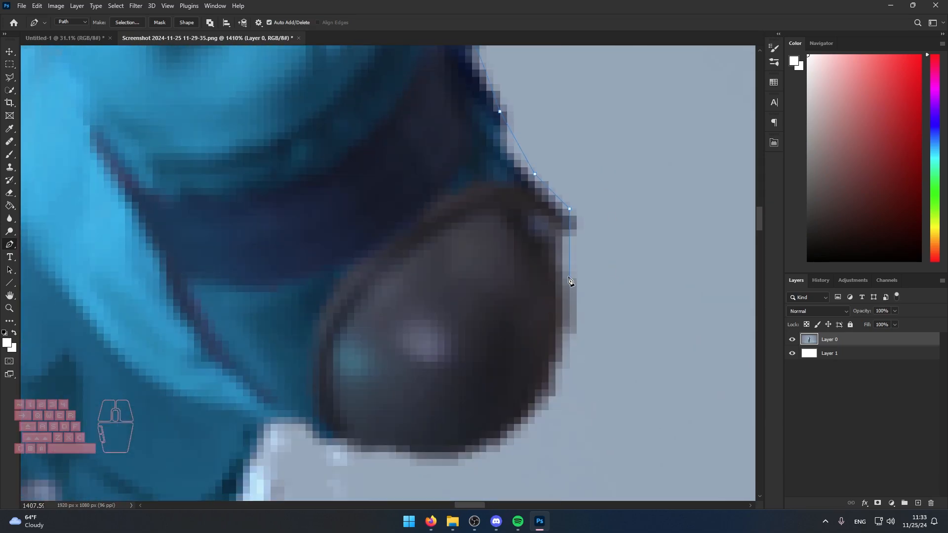
{"action": "left_click", "coordinate": [504, 438]}
{"action": "left_click", "coordinate": [292, 431]}
{"action": "left_click_drag", "start_coordinate": [292, 431], "coordinate": [561, 175]}
{"action": "left_click", "coordinate": [549, 333]}
{"action": "left_click", "coordinate": [549, 402]}
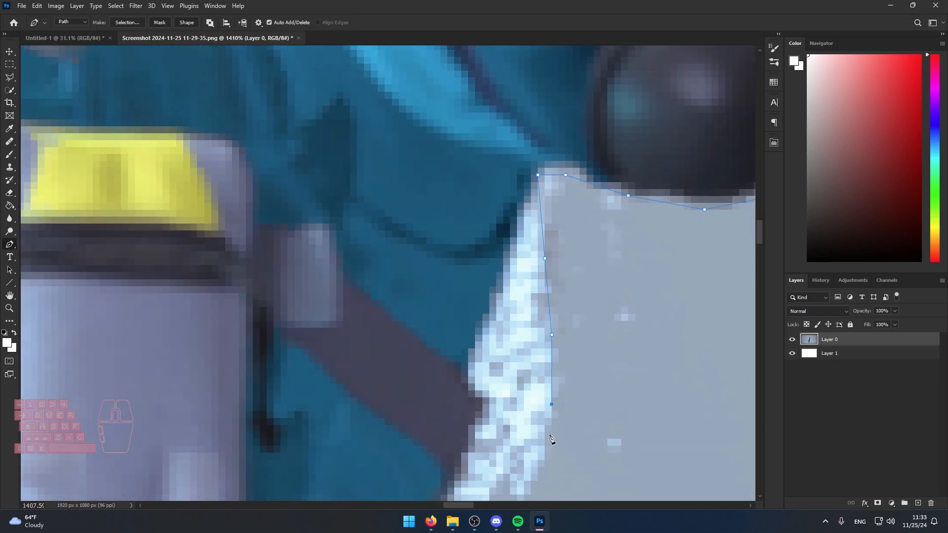
Continue the path around the lower hair ends and down the side of the blue jacket to its waist.
{"action": "left_click_drag", "start_coordinate": [549, 435], "coordinate": [653, 150]}
{"action": "left_click", "coordinate": [644, 165]}
{"action": "left_click", "coordinate": [631, 193]}
{"action": "left_click", "coordinate": [574, 235]}
{"action": "left_click", "coordinate": [520, 305]}
{"action": "left_click", "coordinate": [493, 347]}
{"action": "left_click", "coordinate": [465, 416]}
{"action": "left_click_drag", "start_coordinate": [467, 431], "coordinate": [526, 225]}
{"action": "left_click", "coordinate": [503, 273]}
{"action": "left_click", "coordinate": [476, 301]}
{"action": "left_click", "coordinate": [482, 349]}
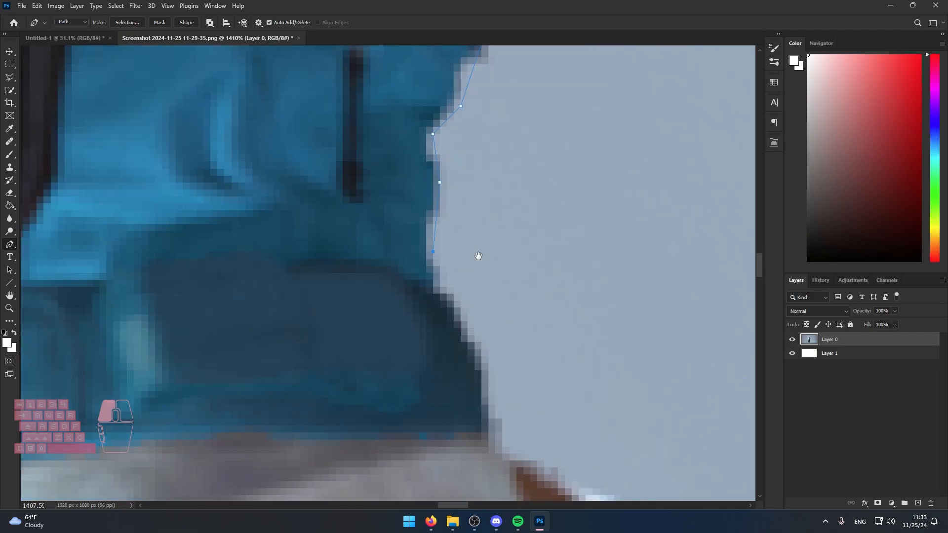
Extend the path past the belt and over the top curve of the brown-and-white accessory at the hip.
{"action": "left_click", "coordinate": [477, 347]}
{"action": "left_click", "coordinate": [516, 369]}
{"action": "left_click", "coordinate": [542, 386]}
{"action": "left_click", "coordinate": [576, 399]}
{"action": "left_click", "coordinate": [593, 416]}
{"action": "left_click", "coordinate": [606, 433]}
{"action": "left_click_drag", "start_coordinate": [634, 496], "coordinate": [563, 177]}
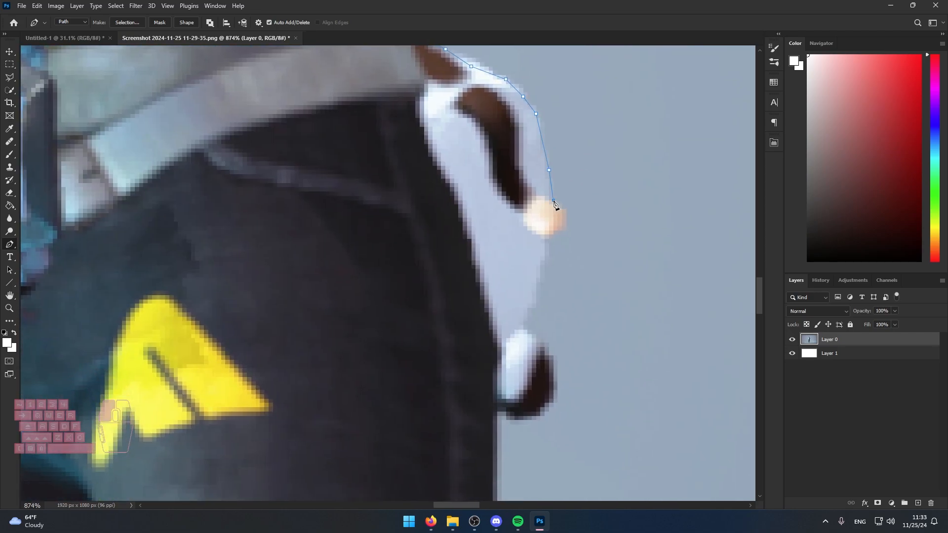
Trace the outer edge of the hip accessory down around its dark tip and back to the thigh.
{"action": "left_click", "coordinate": [545, 256]}
{"action": "left_click", "coordinate": [531, 291]}
{"action": "left_click", "coordinate": [528, 313]}
{"action": "left_click", "coordinate": [523, 329]}
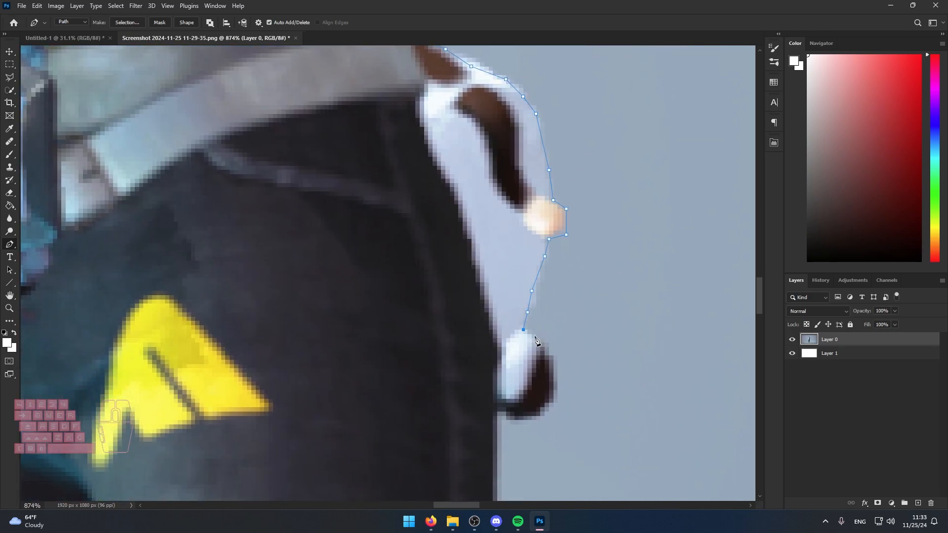
{"action": "left_click", "coordinate": [498, 419]}
Run the path down the outer thigh and straight across both legs to the far side of the thigh strap.
{"action": "left_click_drag", "start_coordinate": [545, 494], "coordinate": [522, 207]}
{"action": "scroll", "coordinate": [518, 343], "scroll_direction": "down", "scroll_amount": 5}
{"action": "scroll", "coordinate": [528, 352], "scroll_direction": "up", "scroll_amount": 2}
{"action": "left_click", "coordinate": [487, 179]}
{"action": "left_click", "coordinate": [486, 224]}
{"action": "left_click", "coordinate": [485, 252]}
{"action": "left_click", "coordinate": [332, 279]}
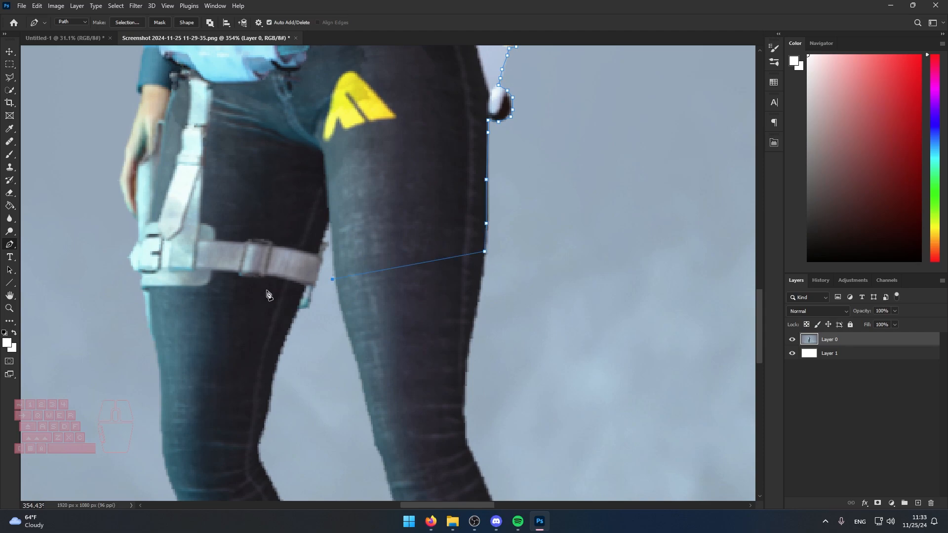
{"action": "left_click", "coordinate": [142, 289]}
Trace the lowered hand upward with the path, from the fingers along the wrist to the sleeve cuff.
{"action": "left_click_drag", "start_coordinate": [191, 195], "coordinate": [489, 271]}
{"action": "left_click", "coordinate": [430, 290]}
{"action": "scroll", "coordinate": [422, 271], "scroll_direction": "up", "scroll_amount": 7}
{"action": "left_click", "coordinate": [408, 233]}
{"action": "left_click", "coordinate": [428, 175]}
{"action": "left_click", "coordinate": [441, 117]}
{"action": "left_click_drag", "start_coordinate": [447, 59], "coordinate": [555, 286]}
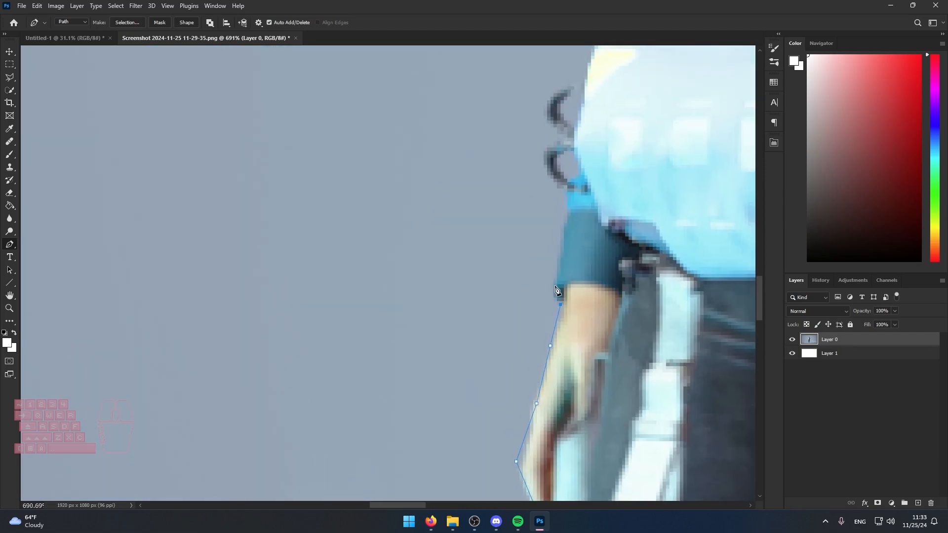
Undo the last anchor point, and continue the path around the pouch rings and belt up toward the chest bag.
{"action": "key", "text": "ctrl+z"}
{"action": "left_click", "coordinate": [574, 83]}
{"action": "left_click", "coordinate": [584, 76]}
{"action": "left_click_drag", "start_coordinate": [594, 53], "coordinate": [558, 203]}
{"action": "left_click", "coordinate": [590, 104]}
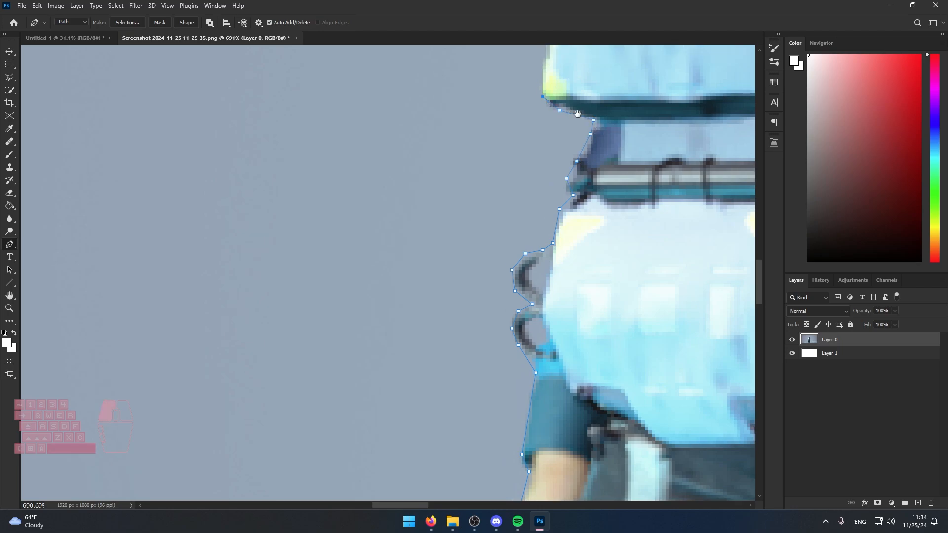
Trace the outer side of the chest bag and its dark side clips up to the base of the white hair.
{"action": "left_click", "coordinate": [557, 230]}
{"action": "left_click_drag", "start_coordinate": [547, 64], "coordinate": [567, 252]}
{"action": "left_click", "coordinate": [537, 135]}
{"action": "left_click", "coordinate": [520, 110]}
{"action": "left_click", "coordinate": [554, 184]}
{"action": "left_click", "coordinate": [571, 175]}
{"action": "left_click", "coordinate": [588, 178]}
{"action": "left_click", "coordinate": [585, 136]}
{"action": "left_click", "coordinate": [595, 99]}
{"action": "left_click_drag", "start_coordinate": [597, 69], "coordinate": [478, 310]}
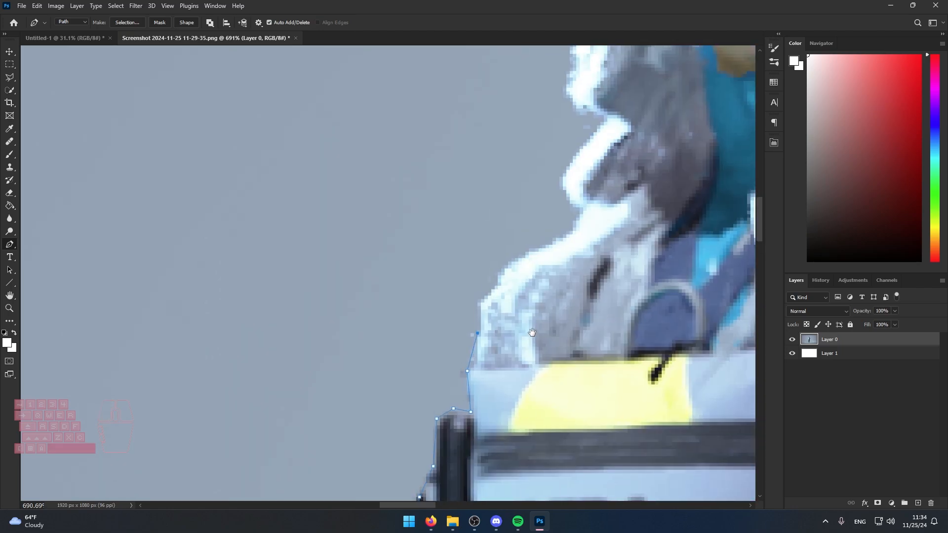
Follow the bright outer edge of the white hair with the path, from the shoulder up to the inward notch.
{"action": "left_click", "coordinate": [479, 309]}
{"action": "left_click", "coordinate": [496, 292]}
{"action": "left_click", "coordinate": [503, 271]}
{"action": "left_click", "coordinate": [526, 260]}
{"action": "left_click", "coordinate": [557, 190]}
{"action": "left_click", "coordinate": [564, 169]}
{"action": "left_click", "coordinate": [584, 145]}
{"action": "left_click", "coordinate": [601, 129]}
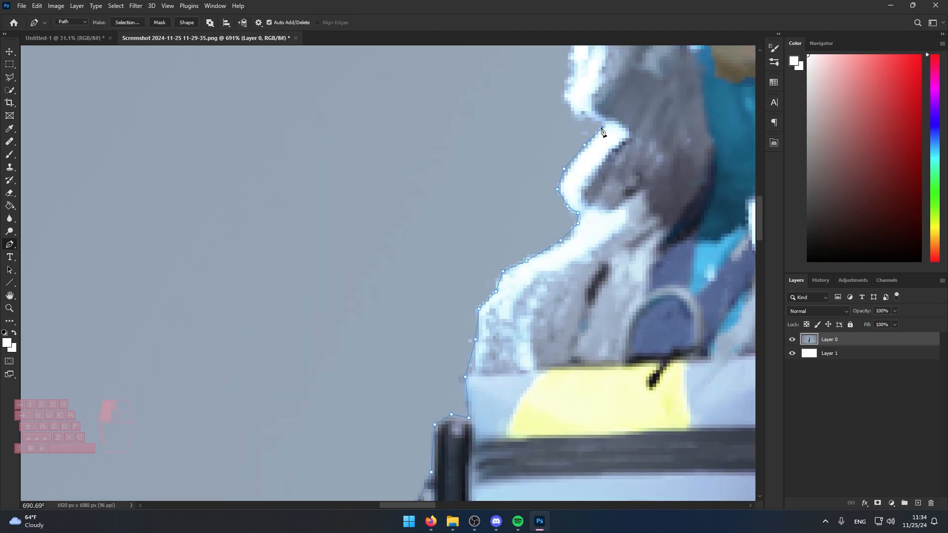
Continue the path up the bright outer edge of the white hair, from the notch to the mask's chin.
{"action": "left_click", "coordinate": [602, 122]}
{"action": "left_click", "coordinate": [581, 118]}
{"action": "left_click", "coordinate": [568, 101]}
{"action": "left_click_drag", "start_coordinate": [584, 100], "coordinate": [508, 327]}
{"action": "left_click_drag", "start_coordinate": [483, 103], "coordinate": [457, 389]}
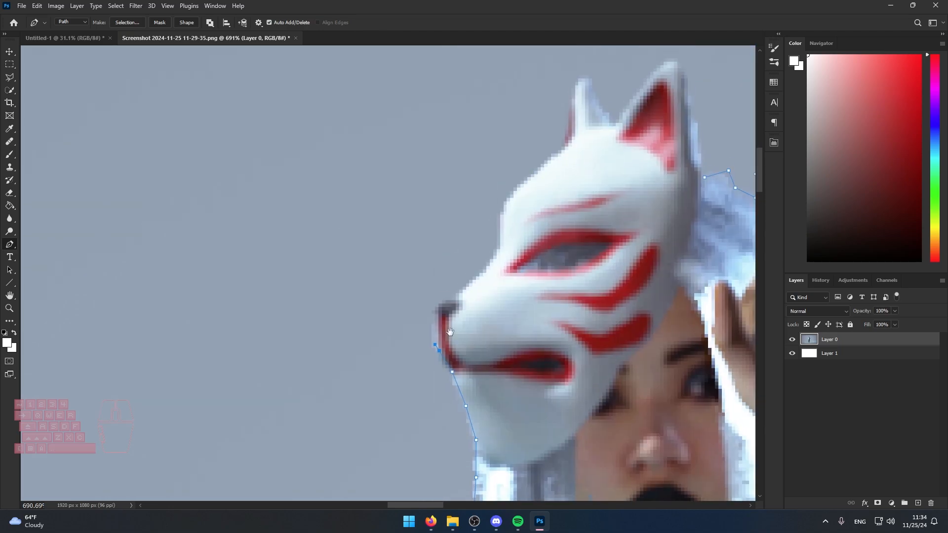
Trace the fox mask with the path from the chin around the nose, up the forehead and over both ears.
{"action": "left_click", "coordinate": [453, 382]}
{"action": "left_click", "coordinate": [434, 354]}
{"action": "left_click", "coordinate": [434, 320]}
{"action": "left_click", "coordinate": [459, 299]}
{"action": "left_click", "coordinate": [486, 279]}
{"action": "left_click", "coordinate": [503, 214]}
{"action": "left_click", "coordinate": [547, 170]}
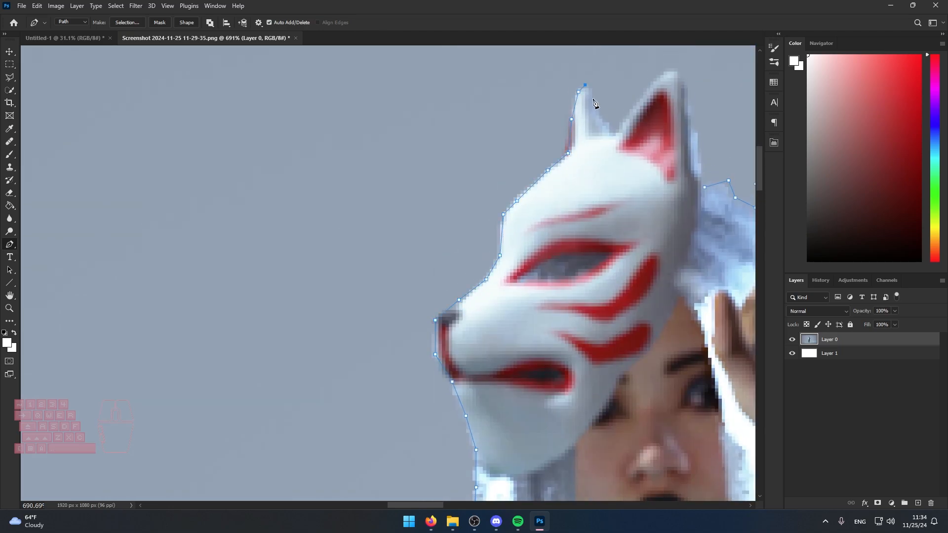
{"action": "left_click", "coordinate": [703, 188]}
{"action": "left_click_drag", "start_coordinate": [703, 188], "coordinate": [404, 250]}
{"action": "scroll", "coordinate": [405, 250], "scroll_direction": "down", "scroll_amount": 8}
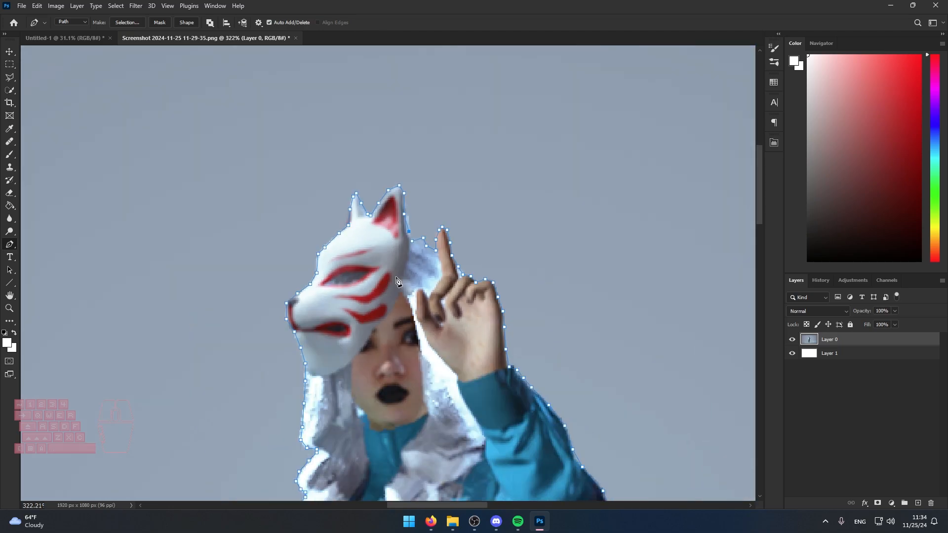
Review the traced outline around the character's whole body, from the mask down to the legs and shoes.
{"action": "left_click_drag", "start_coordinate": [443, 334], "coordinate": [513, 197]}
{"action": "scroll", "coordinate": [501, 239], "scroll_direction": "down", "scroll_amount": 7}
{"action": "scroll", "coordinate": [517, 284], "scroll_direction": "down", "scroll_amount": 1}
{"action": "scroll", "coordinate": [516, 285], "scroll_direction": "down", "scroll_amount": 4}
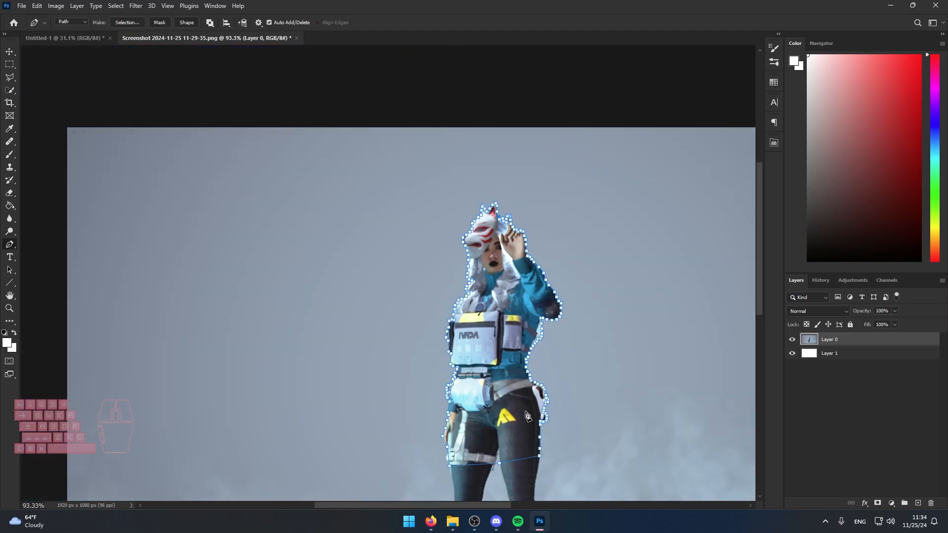
{"action": "left_click_drag", "start_coordinate": [599, 412], "coordinate": [580, 256]}
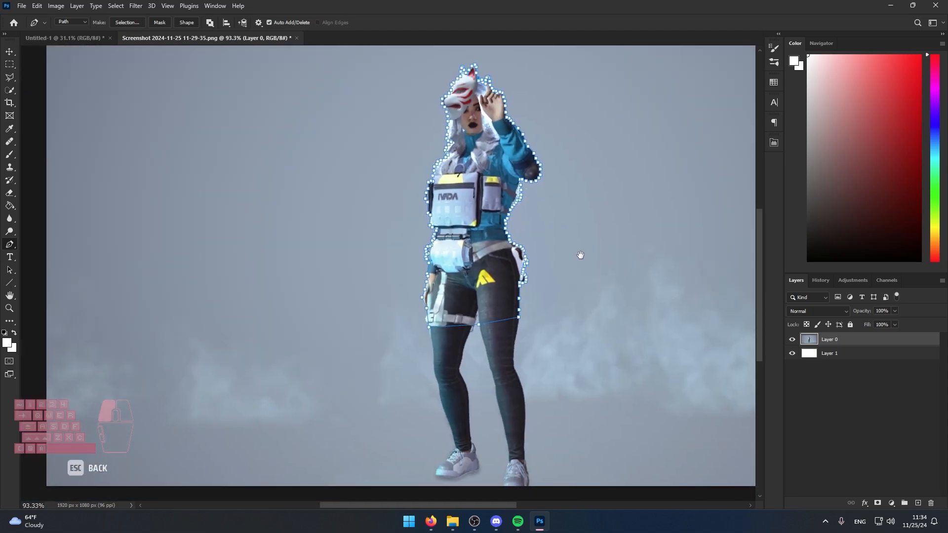
{"action": "left_click_drag", "start_coordinate": [584, 194], "coordinate": [566, 253]}
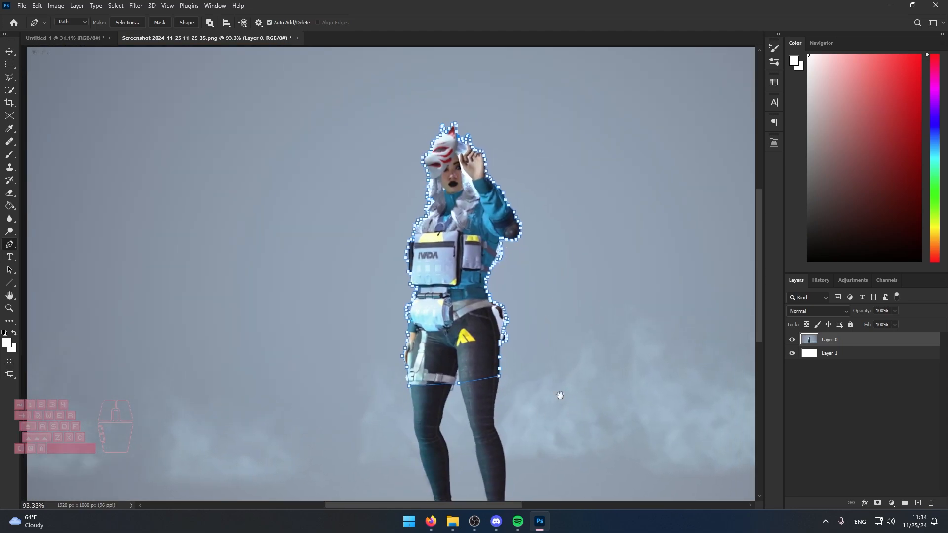
{"action": "left_click_drag", "start_coordinate": [559, 395], "coordinate": [565, 290]}
{"action": "scroll", "coordinate": [535, 311], "scroll_direction": "up", "scroll_amount": 3}
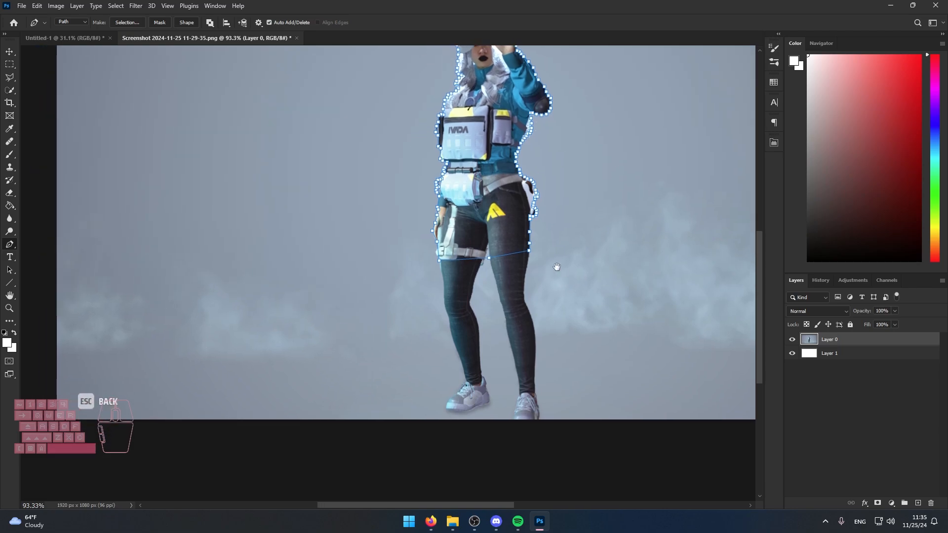
{"action": "left_click_drag", "start_coordinate": [463, 94], "coordinate": [501, 359]}
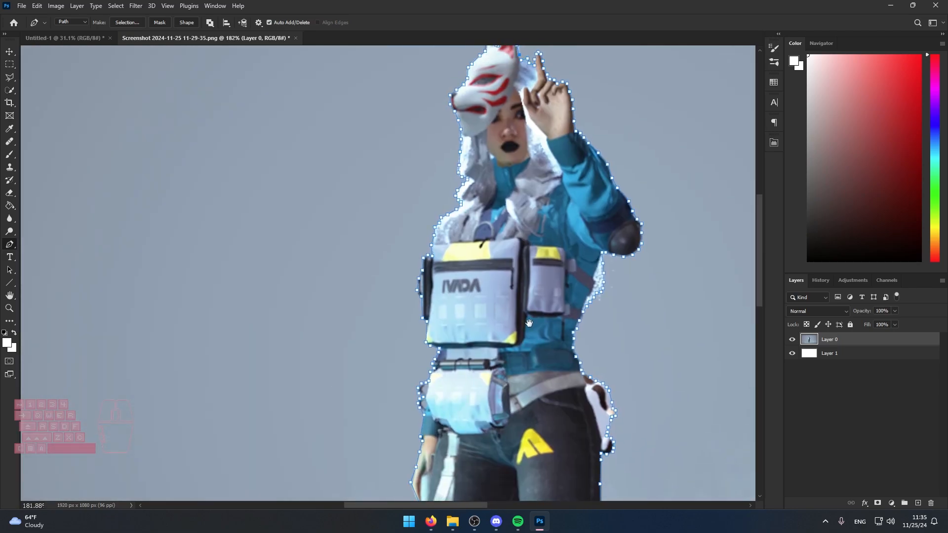
Close the path at its starting point on the hair beside the mask's rear ear.
{"action": "left_click_drag", "start_coordinate": [518, 74], "coordinate": [522, 301]}
{"action": "scroll", "coordinate": [528, 285], "scroll_direction": "up", "scroll_amount": 15}
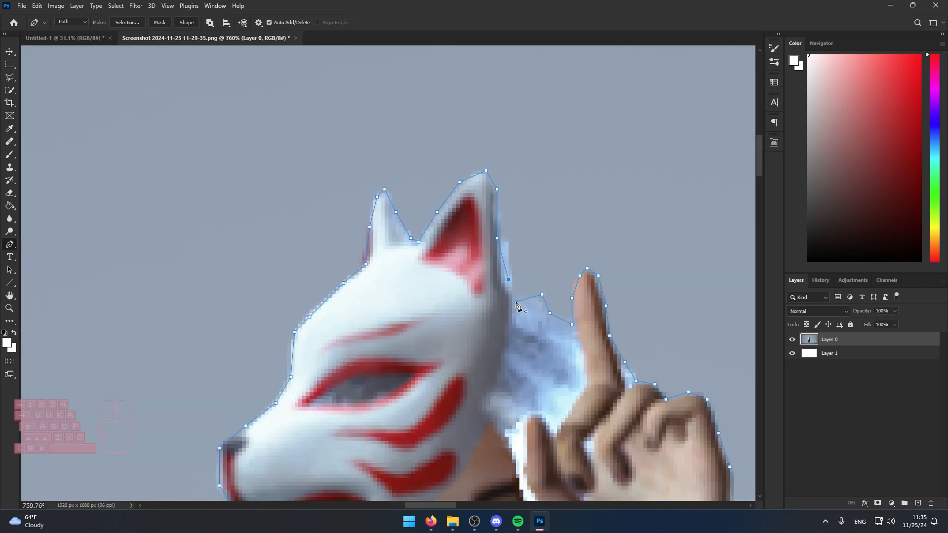
{"action": "scroll", "coordinate": [518, 306], "scroll_direction": "down", "scroll_amount": 15}
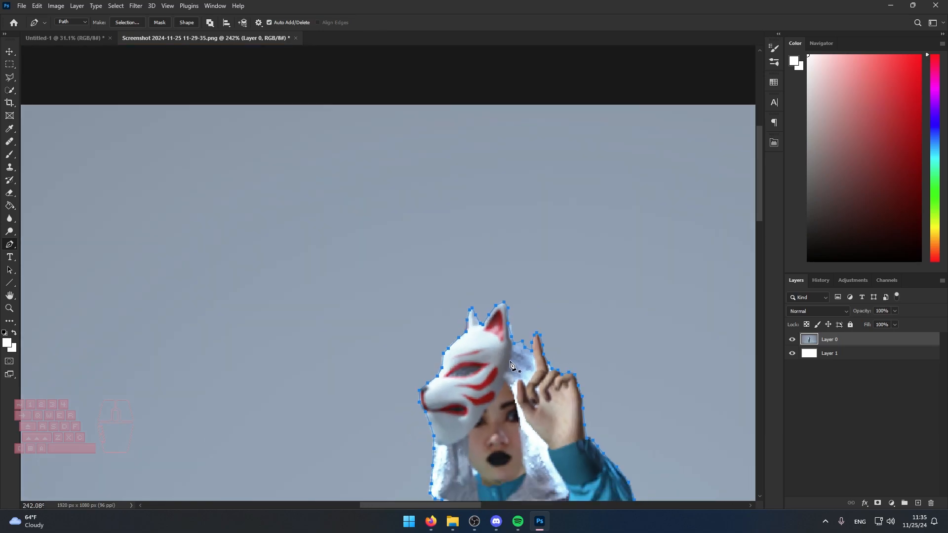
{"action": "scroll", "coordinate": [497, 346], "scroll_direction": "up", "scroll_amount": 2}
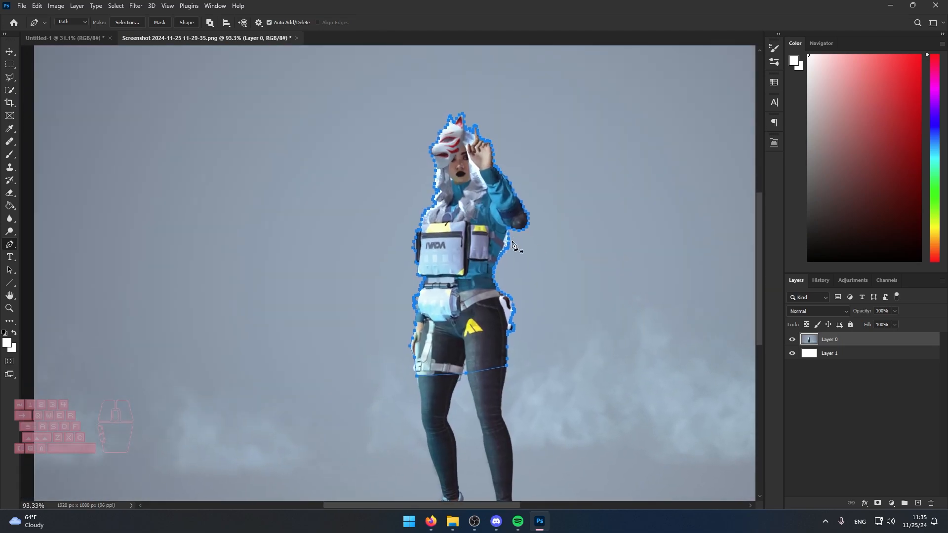
Convert the closed path into a new anti-aliased selection with a feather radius of 1 pixel.
{"action": "right_click", "coordinate": [471, 228]}
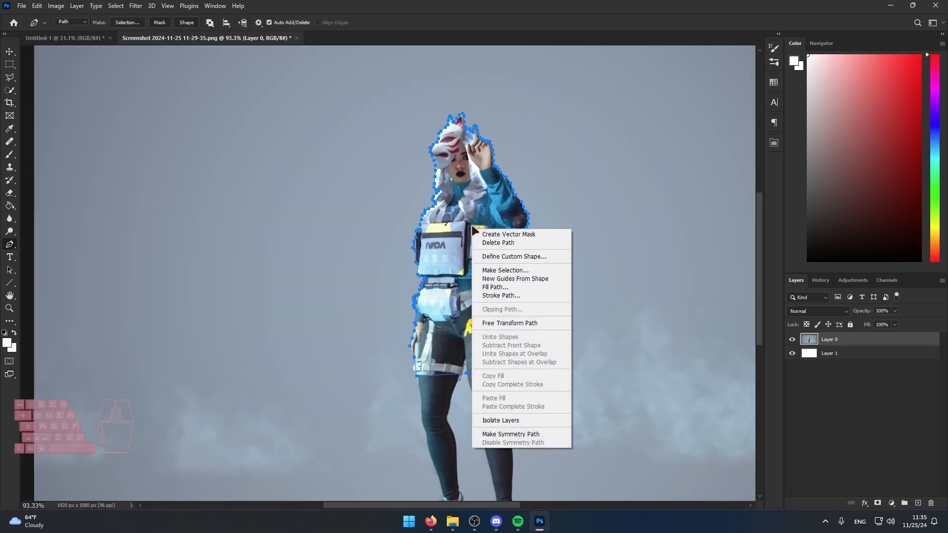
{"action": "left_click", "coordinate": [500, 270]}
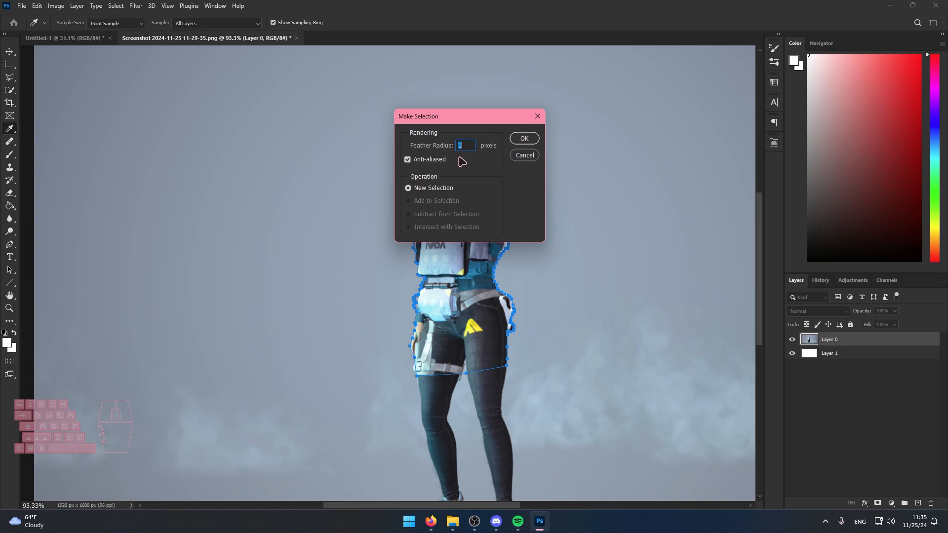
{"action": "left_click", "coordinate": [522, 141]}
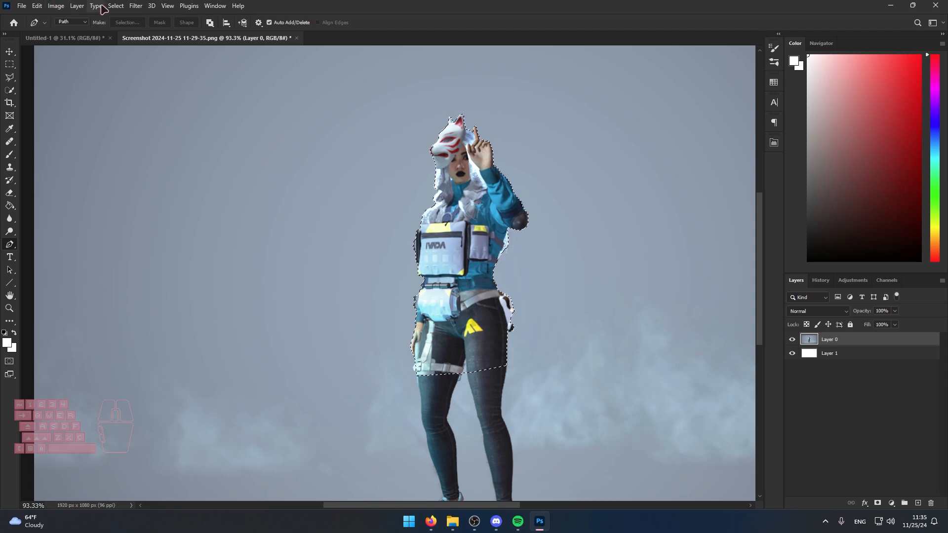
Invert the selection and delete the background around the character on Layer 0.
{"action": "left_click", "coordinate": [116, 6]}
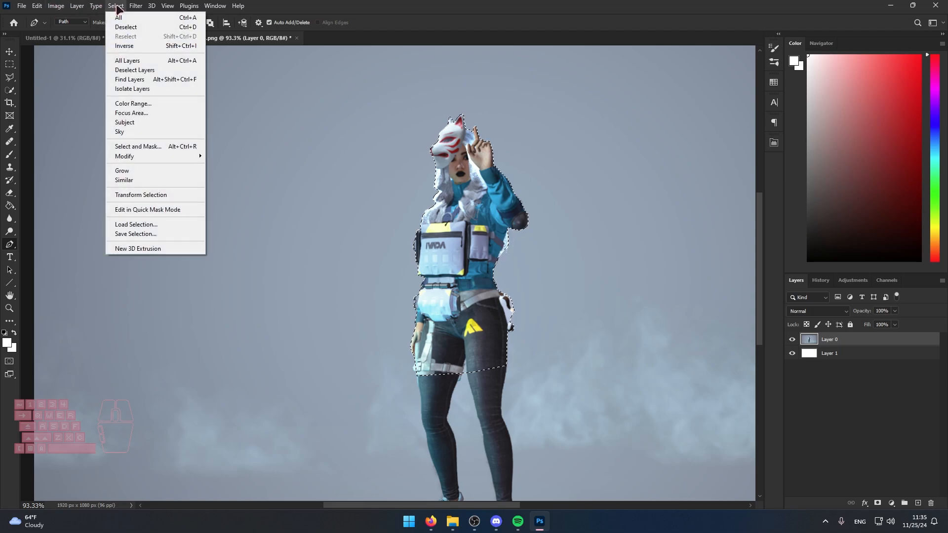
{"action": "left_click", "coordinate": [137, 44]}
{"action": "key", "text": "Delete"}
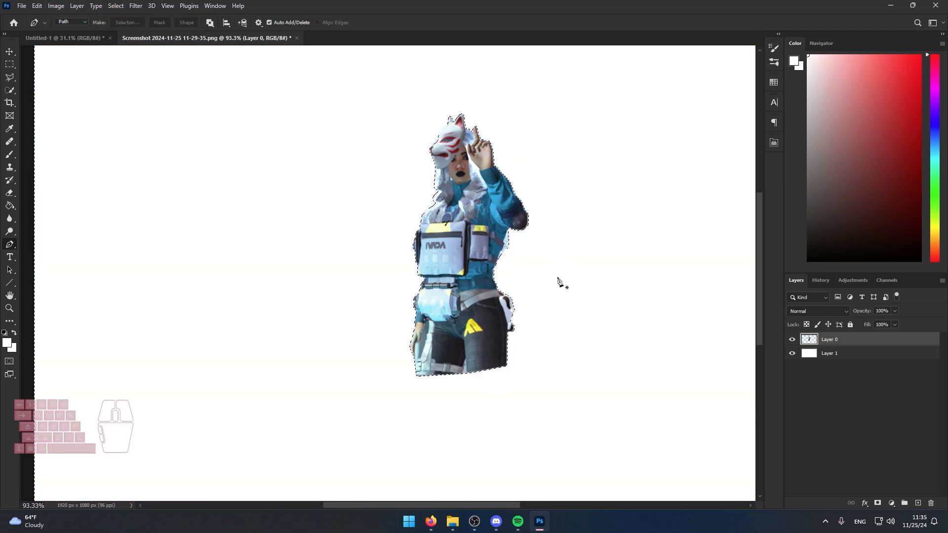
{"action": "scroll", "coordinate": [464, 292], "scroll_direction": "down", "scroll_amount": 2}
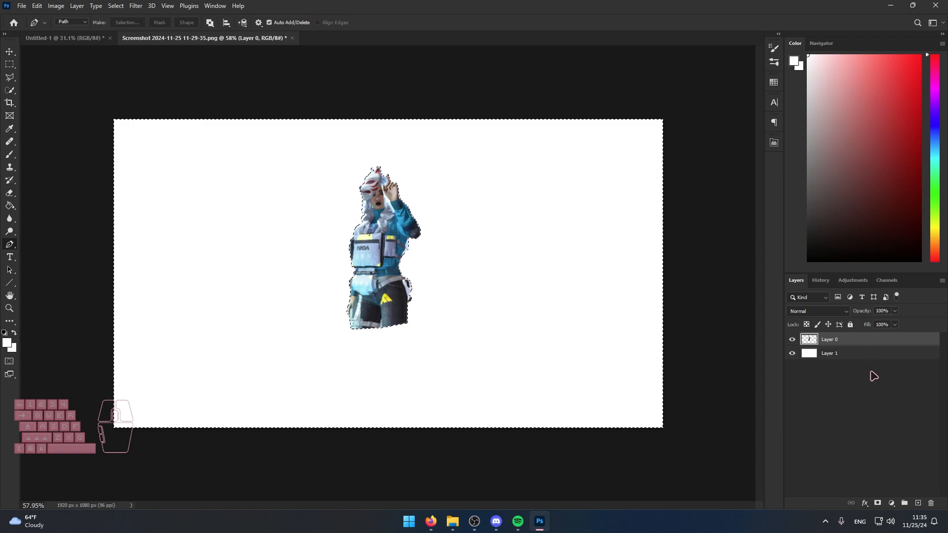
Clear the selection and toggle the visibility of Layer 1 to check the cut-out character.
{"action": "left_click", "coordinate": [868, 380]}
{"action": "scroll", "coordinate": [367, 253], "scroll_direction": "up", "scroll_amount": 2}
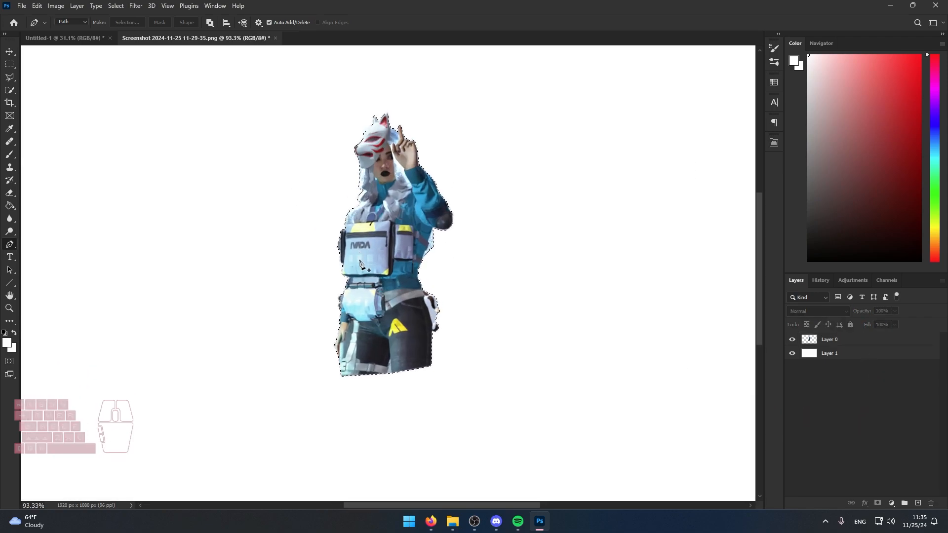
{"action": "scroll", "coordinate": [395, 167], "scroll_direction": "down", "scroll_amount": 2}
{"action": "left_click", "coordinate": [792, 353]}
{"action": "left_click", "coordinate": [792, 353]}
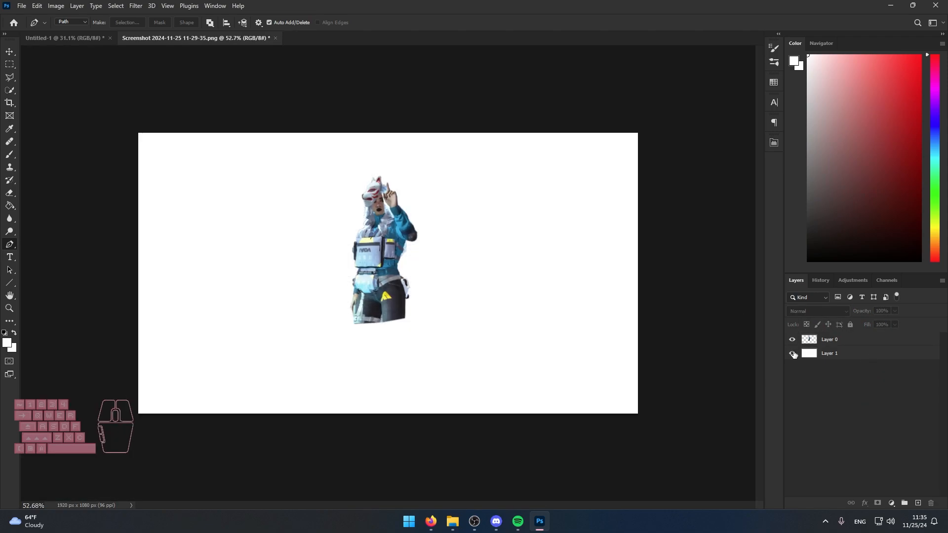
{"action": "left_click", "coordinate": [793, 353]}
{"action": "left_click", "coordinate": [792, 353]}
Reset the colours to default and fill Layer 1 with black using the Paint Bucket.
{"action": "key", "text": "d"}
{"action": "left_click", "coordinate": [840, 355]}
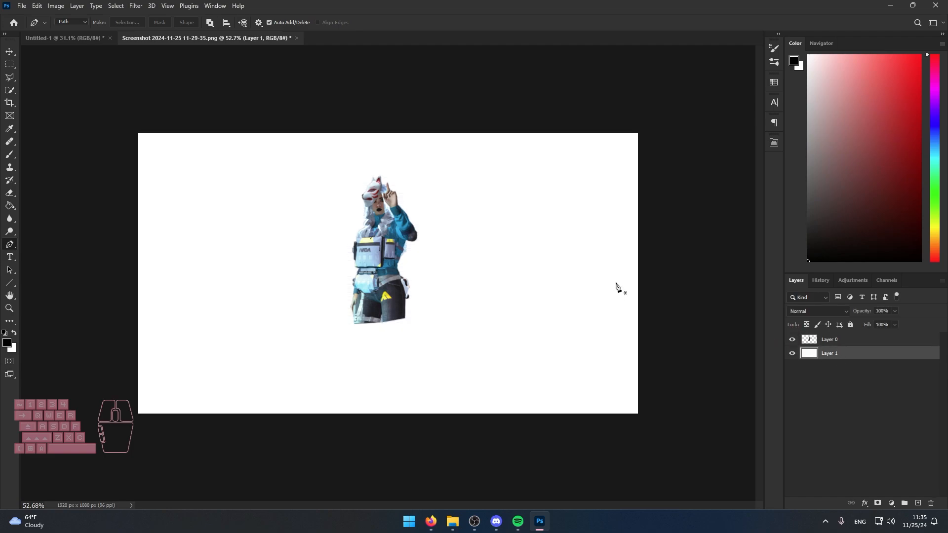
{"action": "key", "text": "g"}
{"action": "left_click", "coordinate": [421, 266]}
Examine the cutout's edges against the black background around the mask, hair, elbow, bags and pouch rings.
{"action": "scroll", "coordinate": [417, 262], "scroll_direction": "up", "scroll_amount": 5}
{"action": "left_click_drag", "start_coordinate": [385, 210], "coordinate": [520, 226]}
{"action": "scroll", "coordinate": [520, 227], "scroll_direction": "up", "scroll_amount": 4}
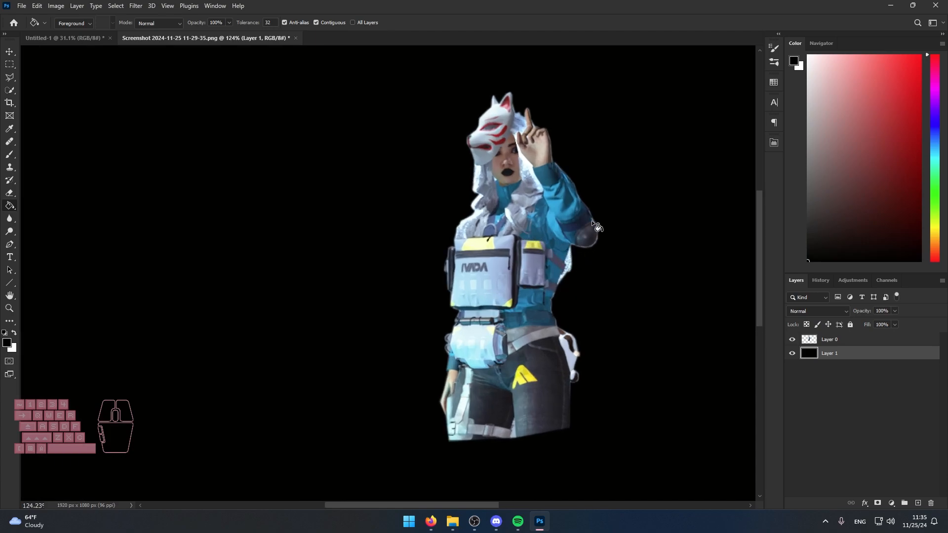
{"action": "scroll", "coordinate": [593, 222], "scroll_direction": "up", "scroll_amount": 10}
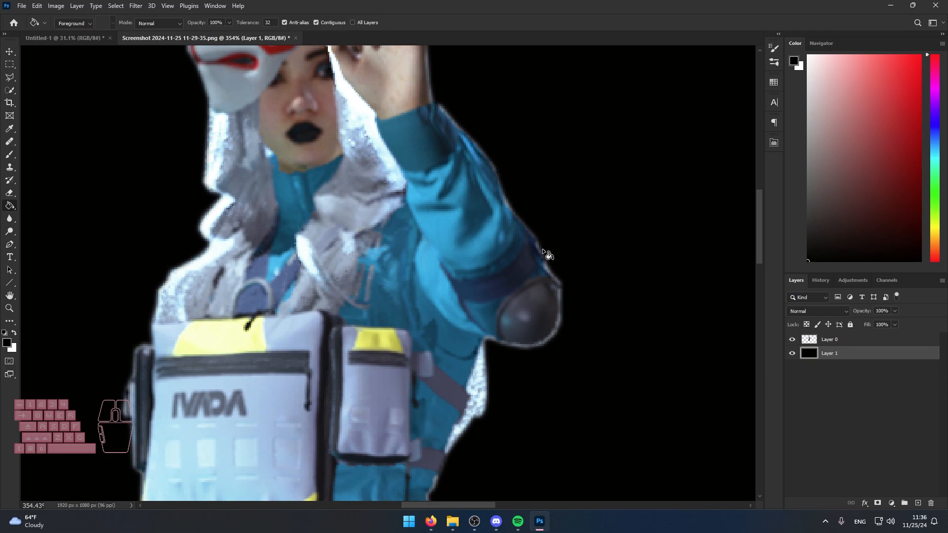
{"action": "scroll", "coordinate": [563, 286], "scroll_direction": "down", "scroll_amount": 9}
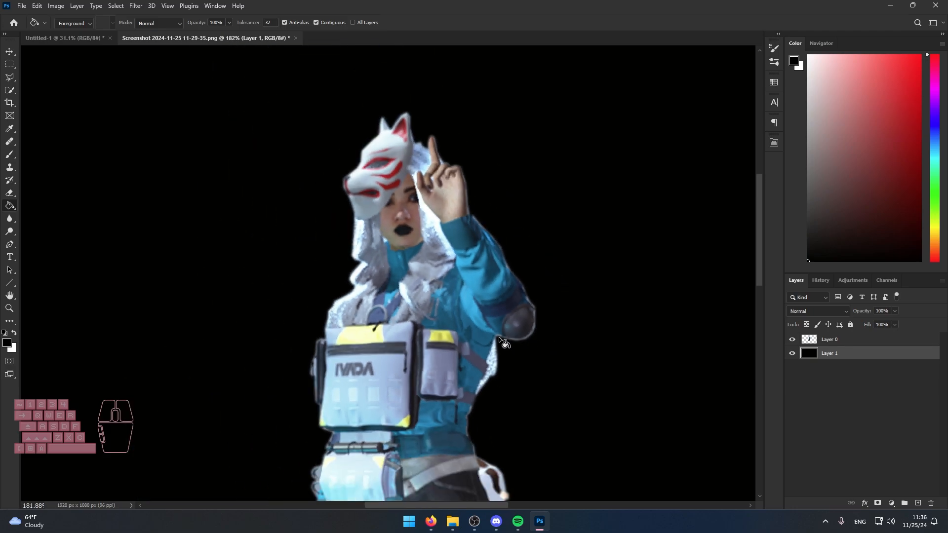
{"action": "scroll", "coordinate": [482, 341], "scroll_direction": "up", "scroll_amount": 2}
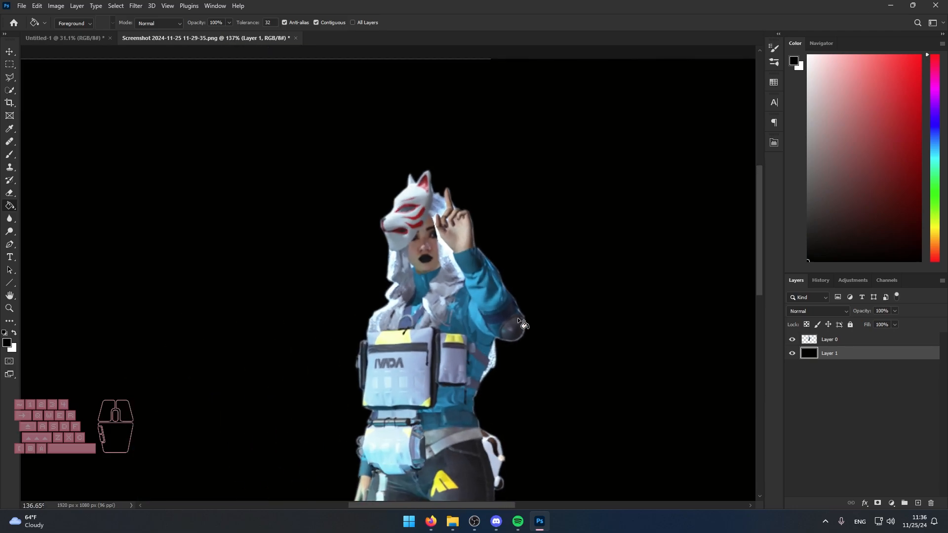
{"action": "scroll", "coordinate": [573, 371], "scroll_direction": "up", "scroll_amount": 3}
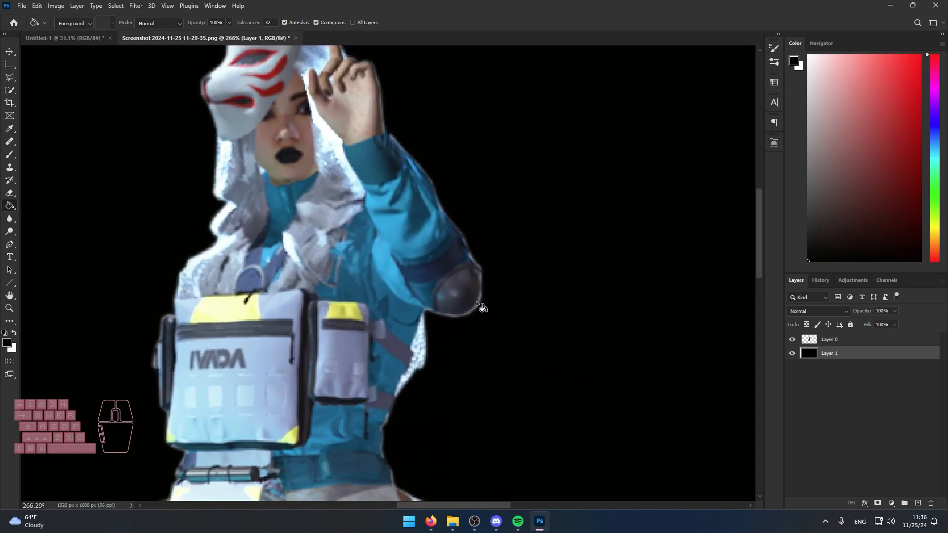
{"action": "scroll", "coordinate": [432, 301], "scroll_direction": "down", "scroll_amount": 7}
{"action": "left_click_drag", "start_coordinate": [431, 301], "coordinate": [552, 197]}
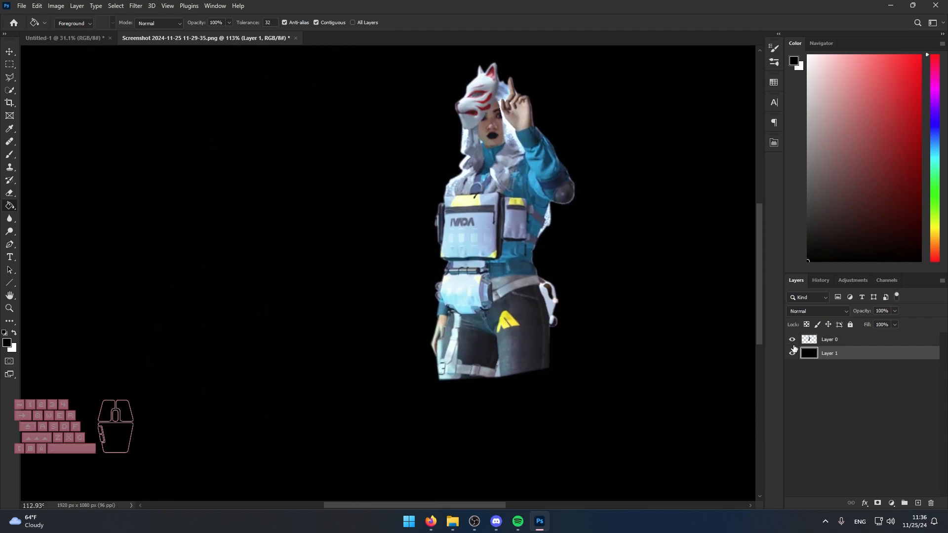
{"action": "scroll", "coordinate": [452, 323], "scroll_direction": "up", "scroll_amount": 8}
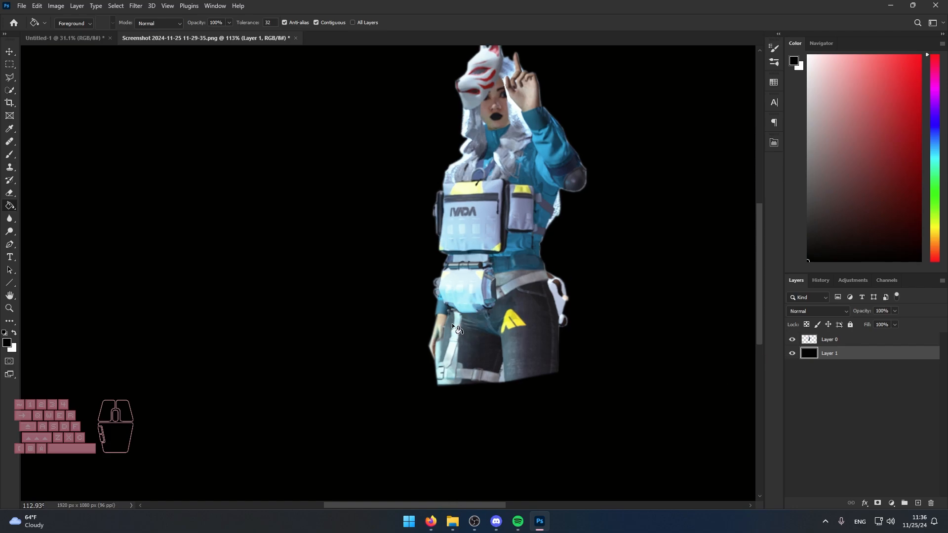
{"action": "scroll", "coordinate": [451, 303], "scroll_direction": "up", "scroll_amount": 1}
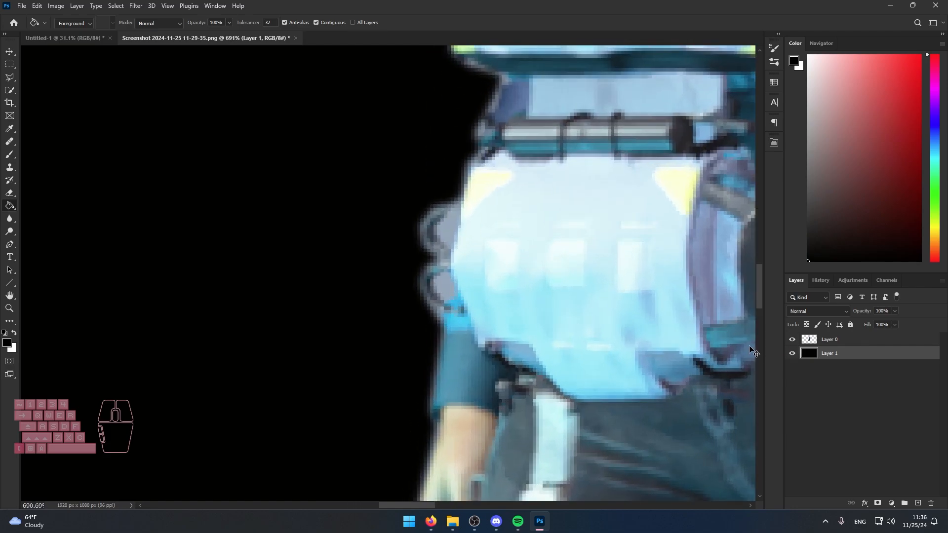
Undo back past the black fill and the background deletion to the inverted selection.
{"action": "key", "text": "ctrl+z"}
{"action": "key", "text": "ctrl+z"}
{"action": "scroll", "coordinate": [450, 225], "scroll_direction": "down", "scroll_amount": 3}
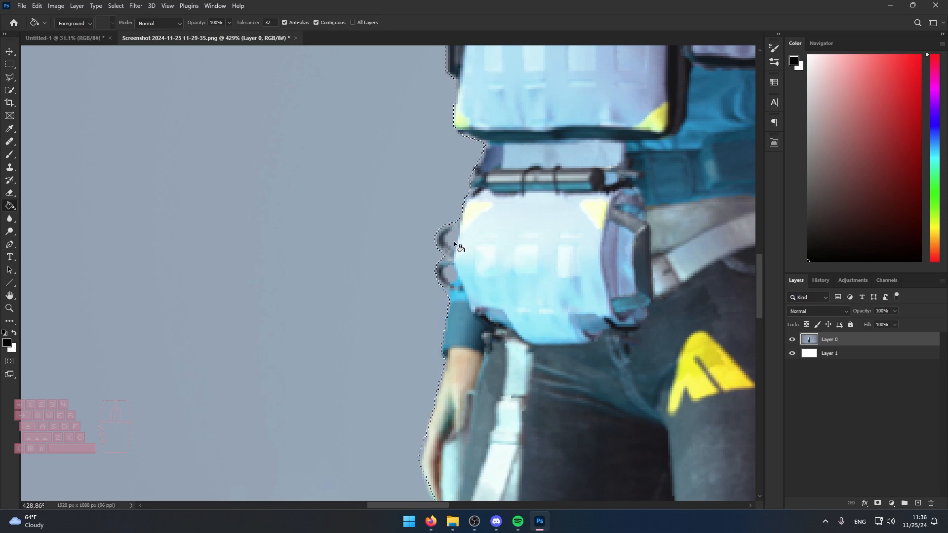
{"action": "scroll", "coordinate": [454, 241], "scroll_direction": "down", "scroll_amount": 6}
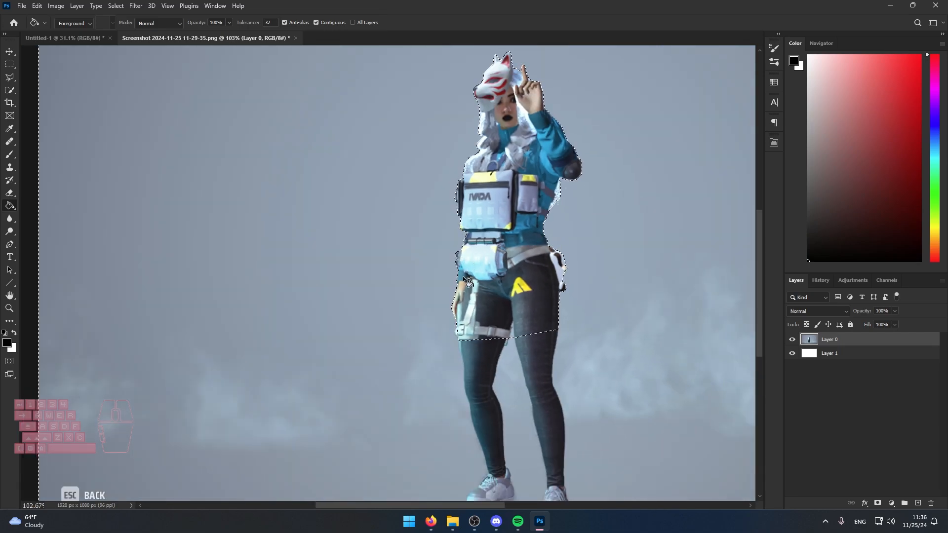
{"action": "scroll", "coordinate": [462, 259], "scroll_direction": "up", "scroll_amount": 5}
Delete the background around the character again, clear the selection and activate the Pen tool at the pouch rings.
{"action": "key", "text": "Delete"}
{"action": "key", "text": "ctrl+d"}
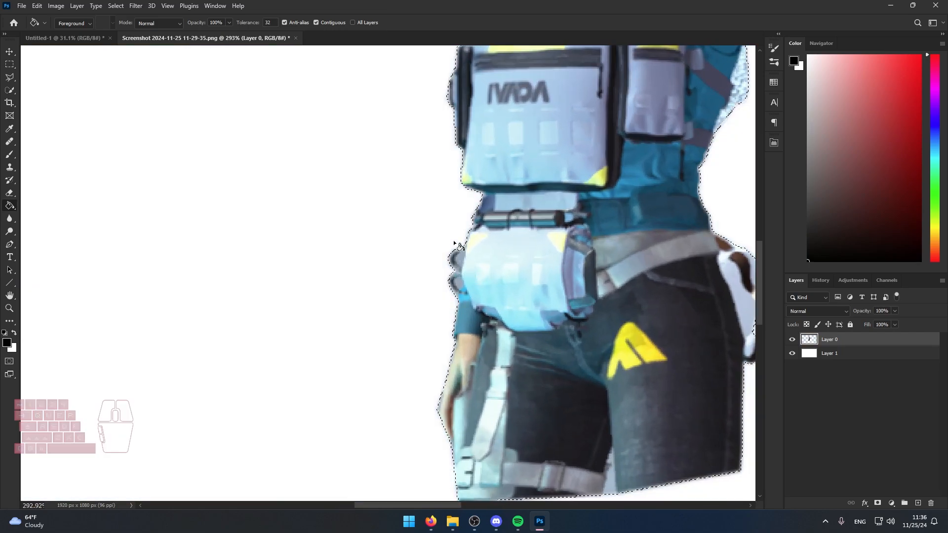
{"action": "key", "text": "p"}
{"action": "scroll", "coordinate": [464, 269], "scroll_direction": "up", "scroll_amount": 4}
{"action": "scroll", "coordinate": [485, 290], "scroll_direction": "down", "scroll_amount": 3}
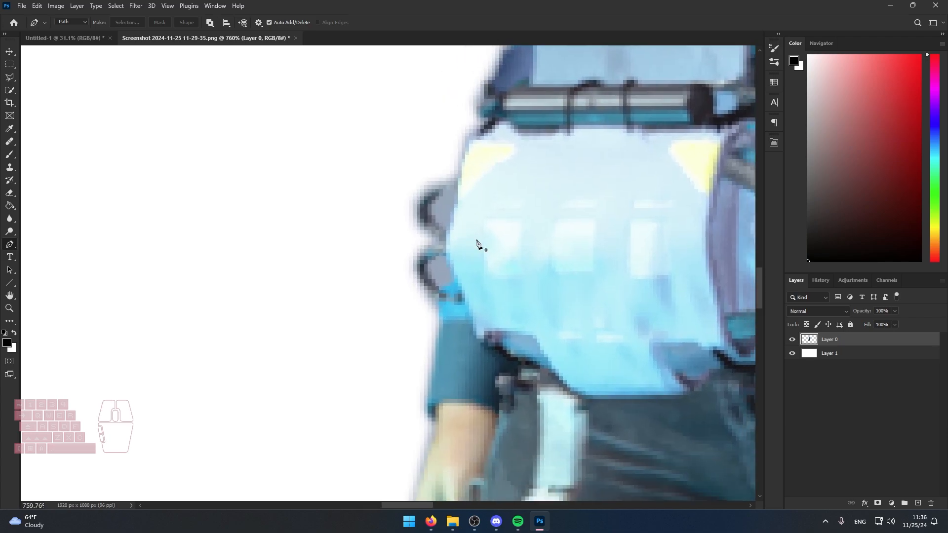
Switch to File Explorer, open the finished thumbnail 2024-10-21 How Not To Rainbow 6 1.jpg and examine the gaps around the arms.
{"action": "left_click", "coordinate": [452, 521]}
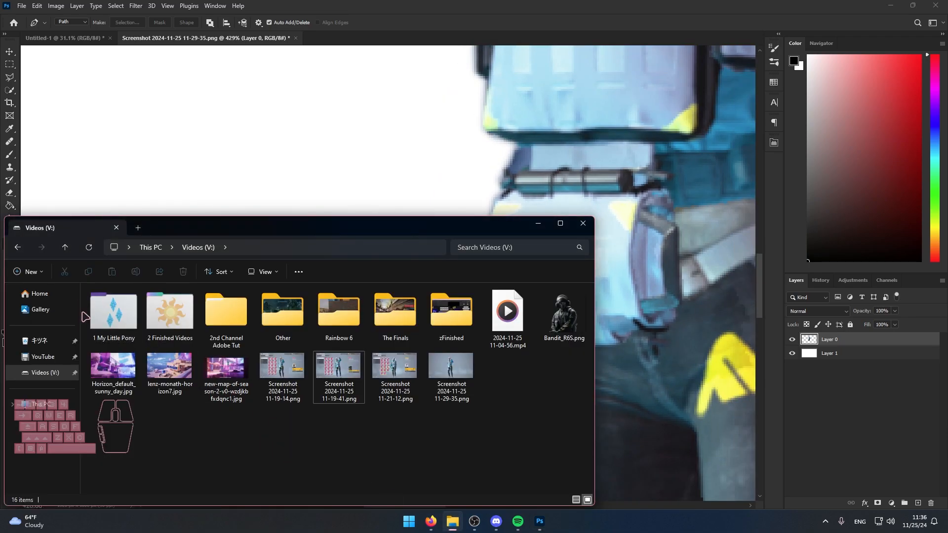
{"action": "double_click", "coordinate": [171, 312]}
{"action": "left_click", "coordinate": [114, 326]}
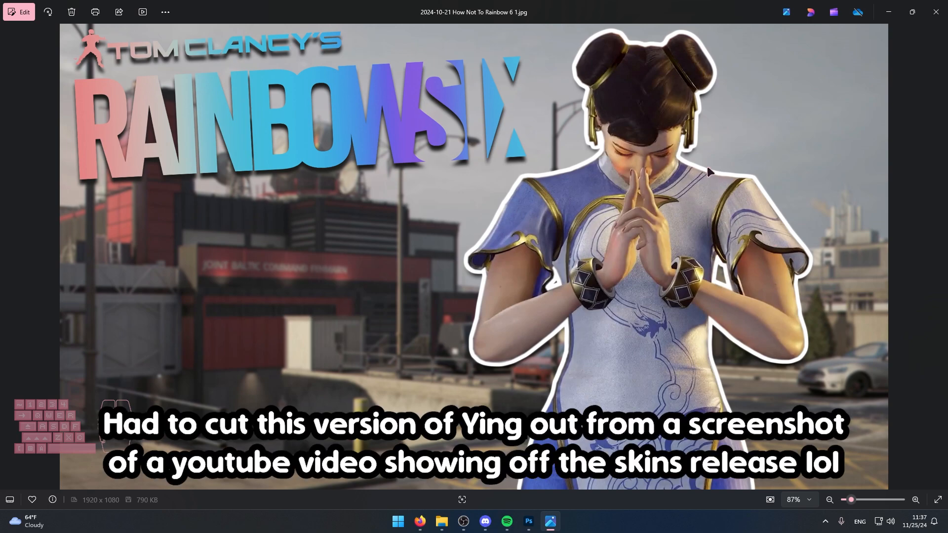
{"action": "scroll", "coordinate": [730, 278], "scroll_direction": "up", "scroll_amount": 5}
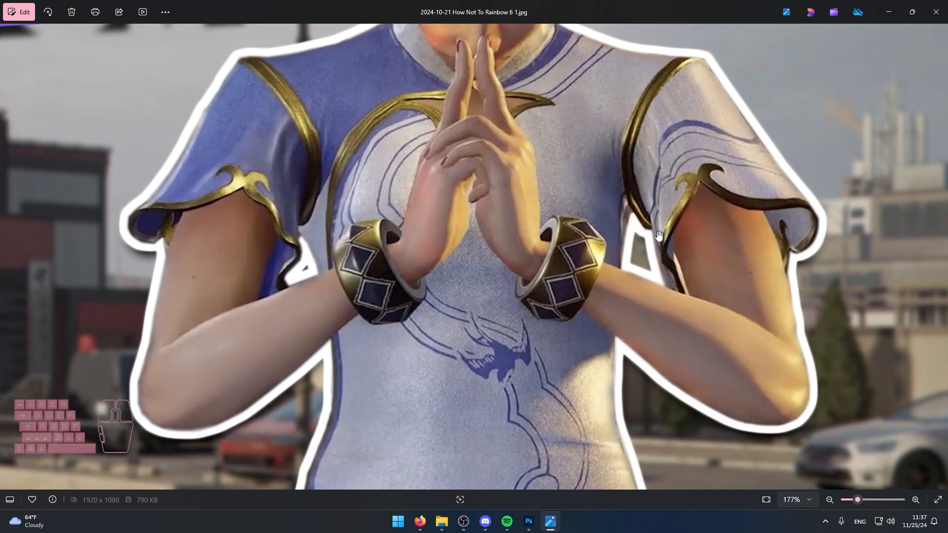
Examine the gaps beside the sleeves in the finished thumbnail and return to the character cutout in Photoshop.
{"action": "scroll", "coordinate": [642, 254], "scroll_direction": "up", "scroll_amount": 4}
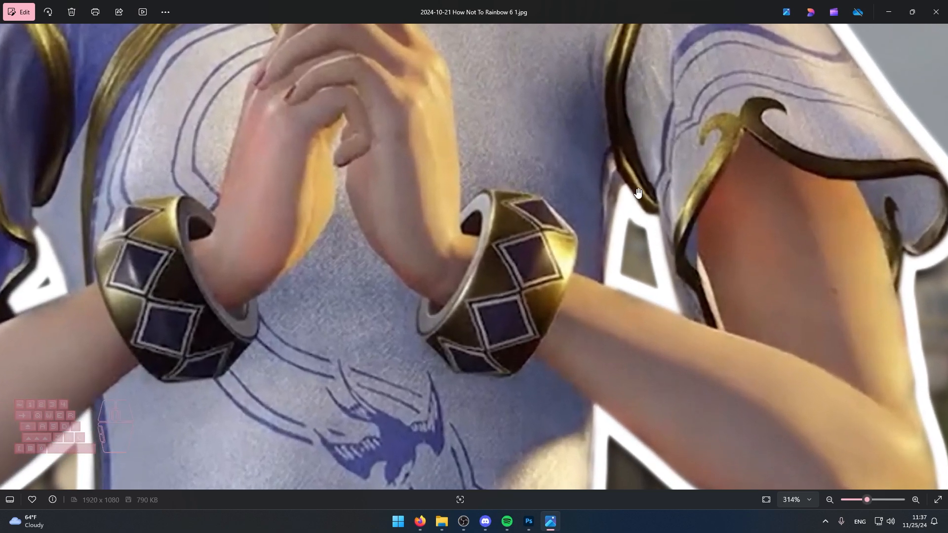
{"action": "scroll", "coordinate": [617, 253], "scroll_direction": "down", "scroll_amount": 4}
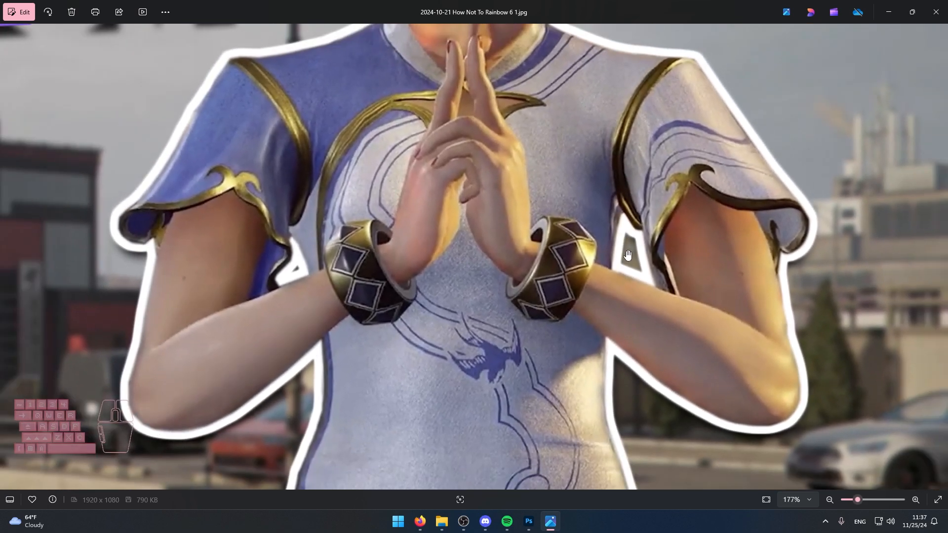
{"action": "scroll", "coordinate": [627, 252], "scroll_direction": "down", "scroll_amount": 3}
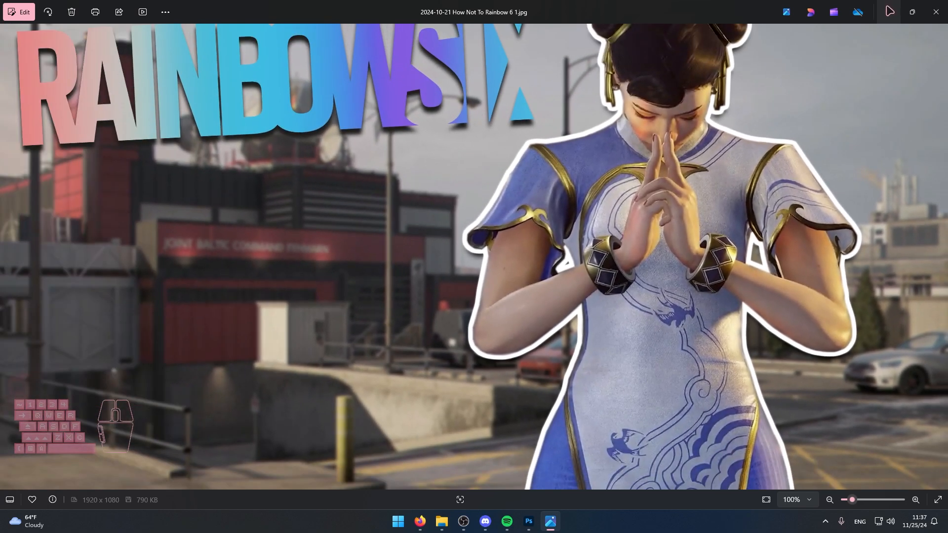
{"action": "left_click", "coordinate": [889, 11]}
{"action": "left_click", "coordinate": [830, 388]}
Trace the opening of the upper pouch ring with the Pen tool, convert the path to a selection and delete its background.
{"action": "scroll", "coordinate": [518, 278], "scroll_direction": "up", "scroll_amount": 6}
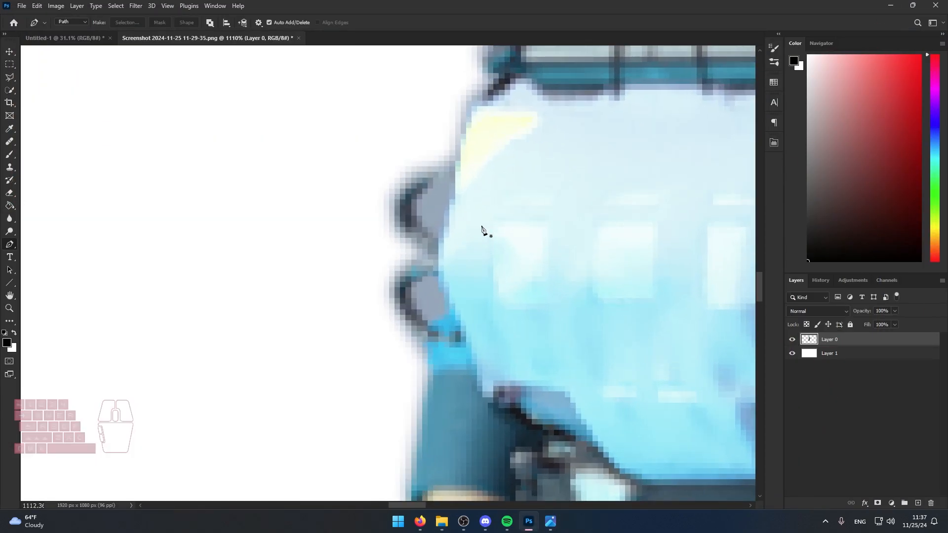
{"action": "left_click", "coordinate": [433, 233]}
{"action": "left_click", "coordinate": [449, 178]}
{"action": "left_click", "coordinate": [449, 200]}
{"action": "left_click", "coordinate": [433, 233]}
{"action": "right_click", "coordinate": [434, 214]}
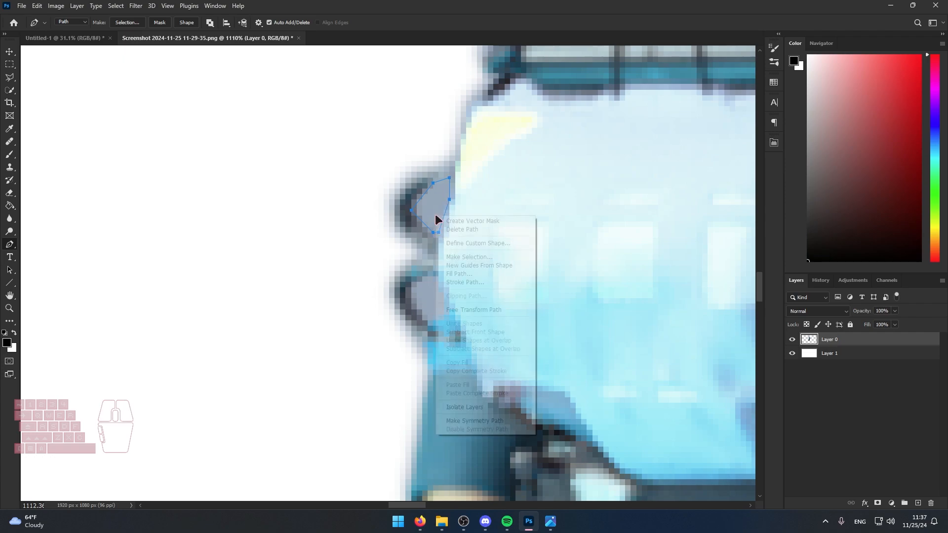
{"action": "left_click", "coordinate": [464, 262]}
{"action": "left_click", "coordinate": [525, 140]}
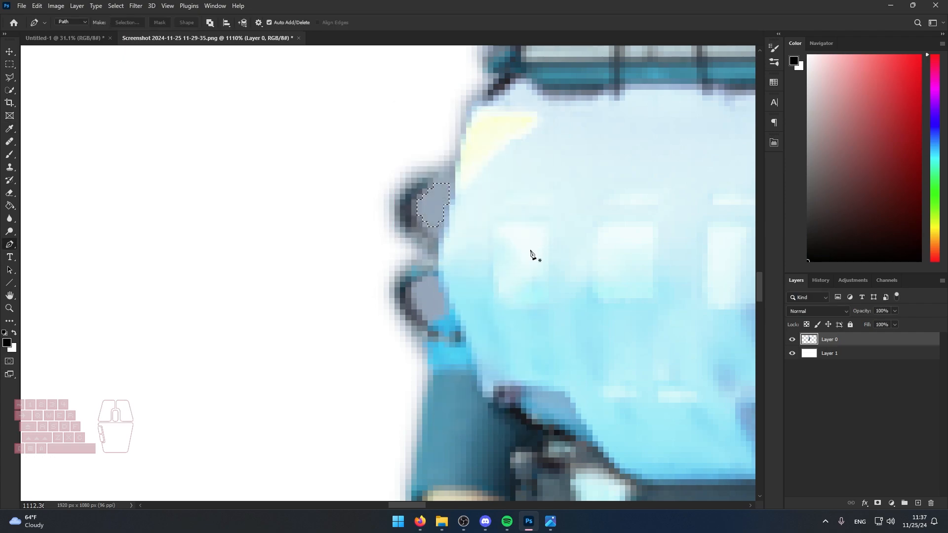
Delete the background inside the lower pouch ring using a Pen-traced selection with a 1 pixel feather radius.
{"action": "left_click", "coordinate": [427, 321]}
{"action": "left_click", "coordinate": [413, 297]}
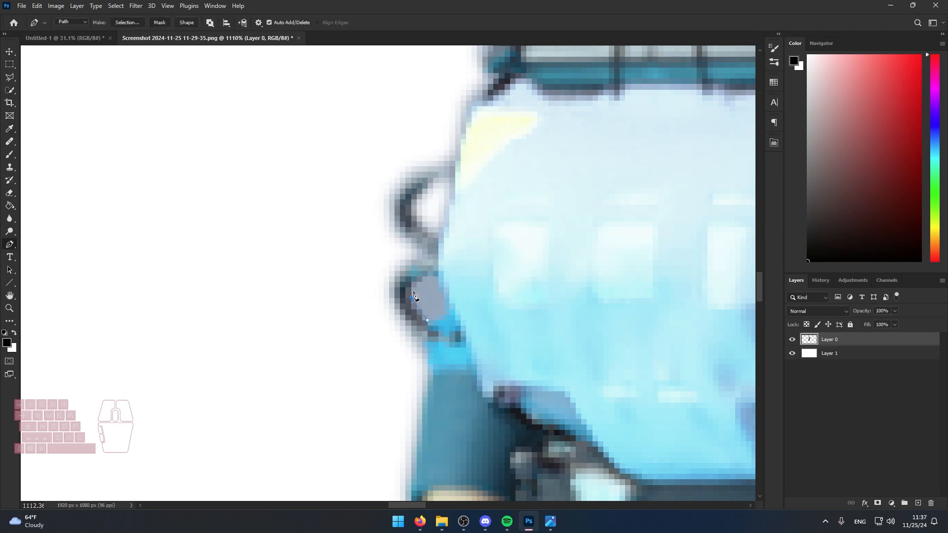
{"action": "left_click", "coordinate": [439, 276]}
{"action": "left_click", "coordinate": [444, 298]}
{"action": "left_click", "coordinate": [444, 309]}
{"action": "right_click", "coordinate": [429, 310]}
{"action": "left_click", "coordinate": [467, 117]}
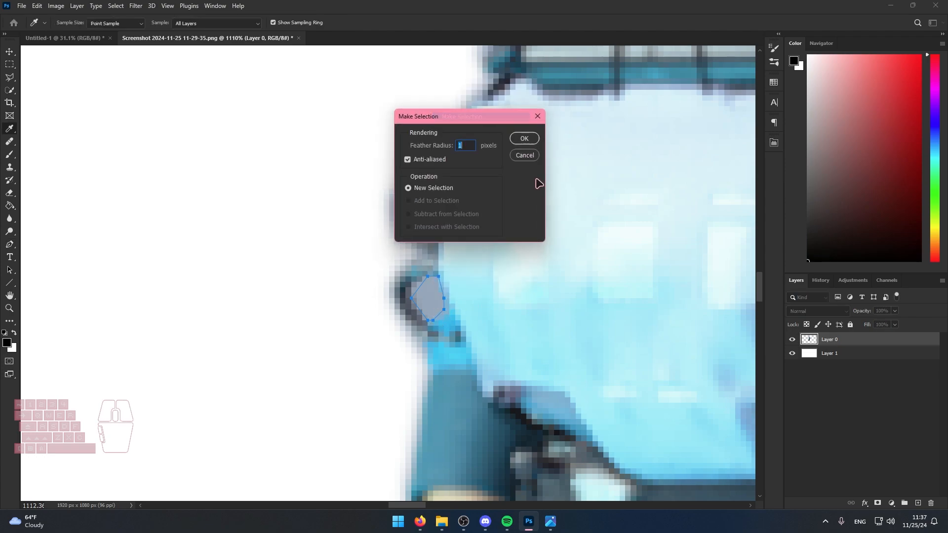
{"action": "left_click", "coordinate": [524, 139]}
{"action": "key", "text": "Delete"}
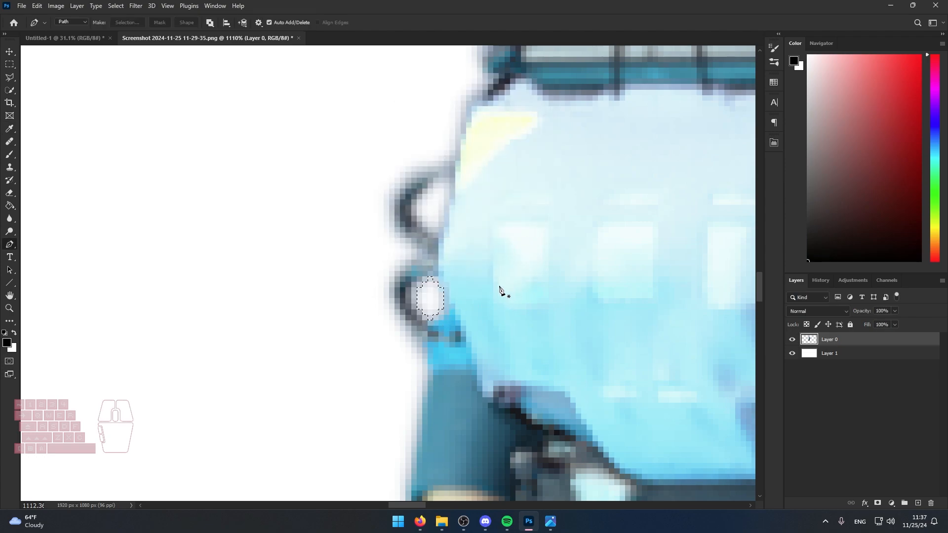
{"action": "scroll", "coordinate": [499, 289], "scroll_direction": "down", "scroll_amount": 10}
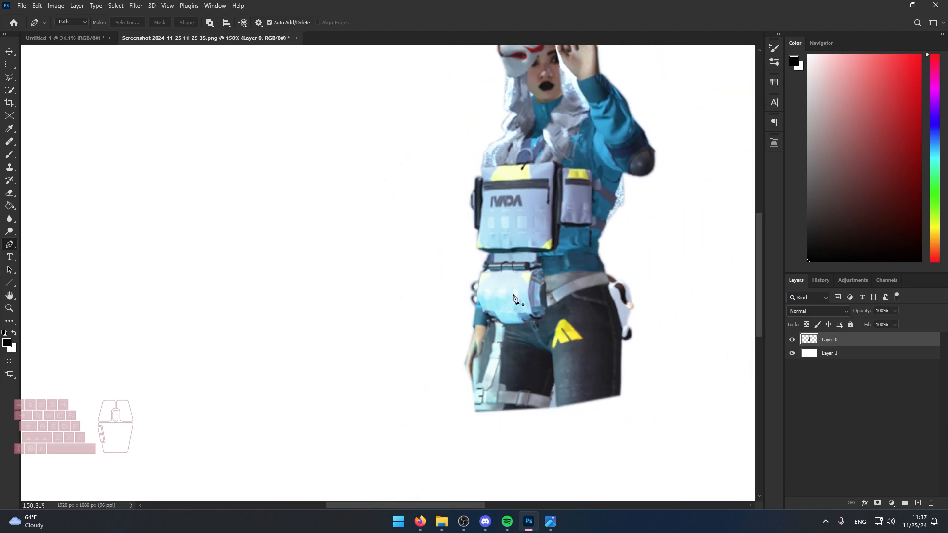
Replace the rough character layer in the Untitled-1 document with the refined cutout from the screenshot document.
{"action": "scroll", "coordinate": [511, 295], "scroll_direction": "down", "scroll_amount": 2}
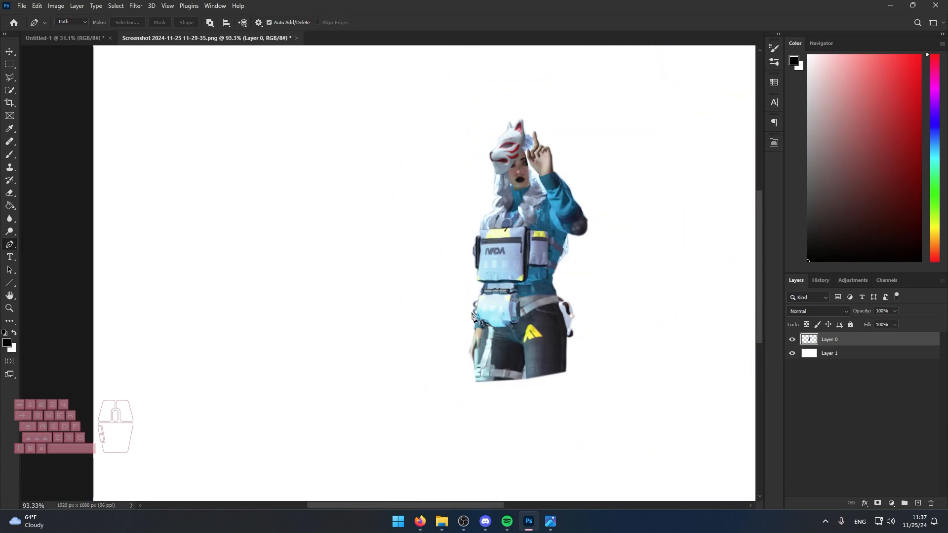
{"action": "scroll", "coordinate": [475, 303], "scroll_direction": "down", "scroll_amount": 1}
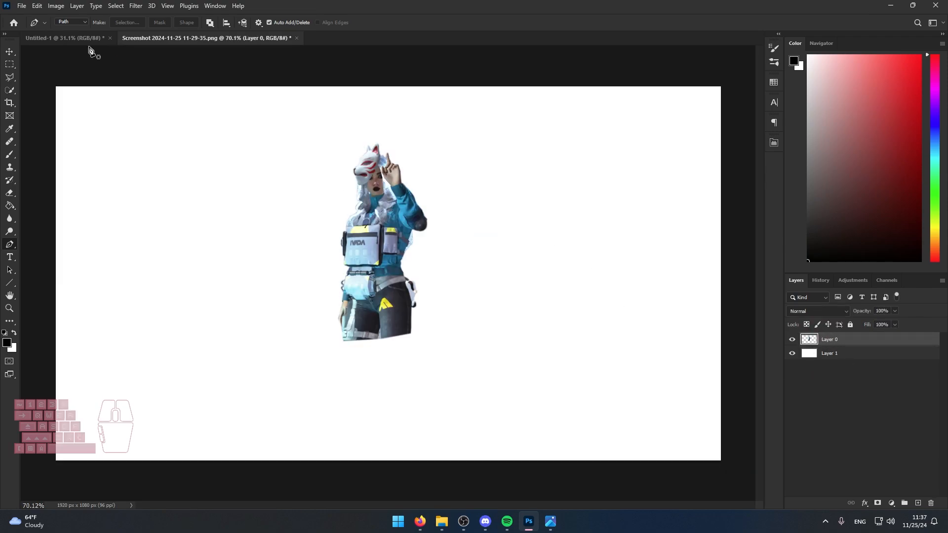
{"action": "left_click", "coordinate": [72, 40]}
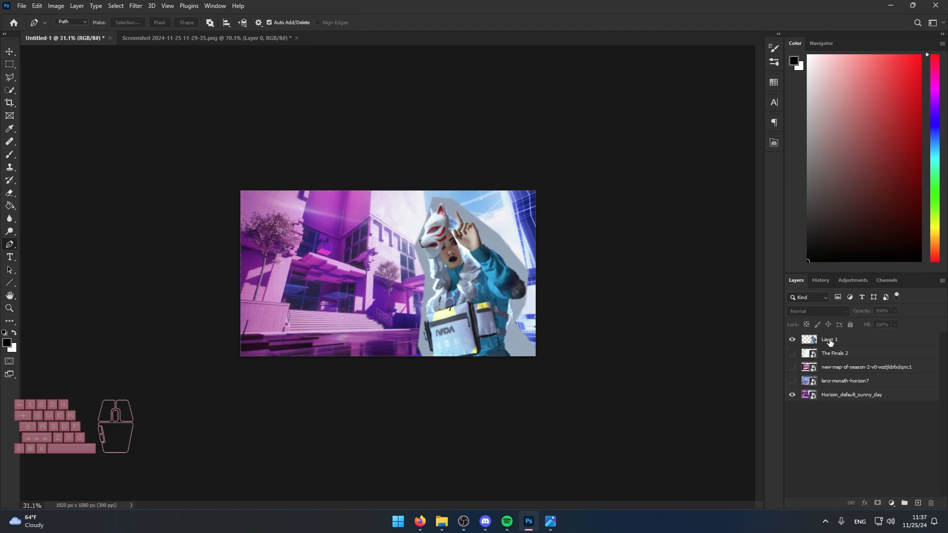
{"action": "left_click", "coordinate": [828, 342]}
{"action": "left_click", "coordinate": [796, 339]}
{"action": "left_click", "coordinate": [795, 339]}
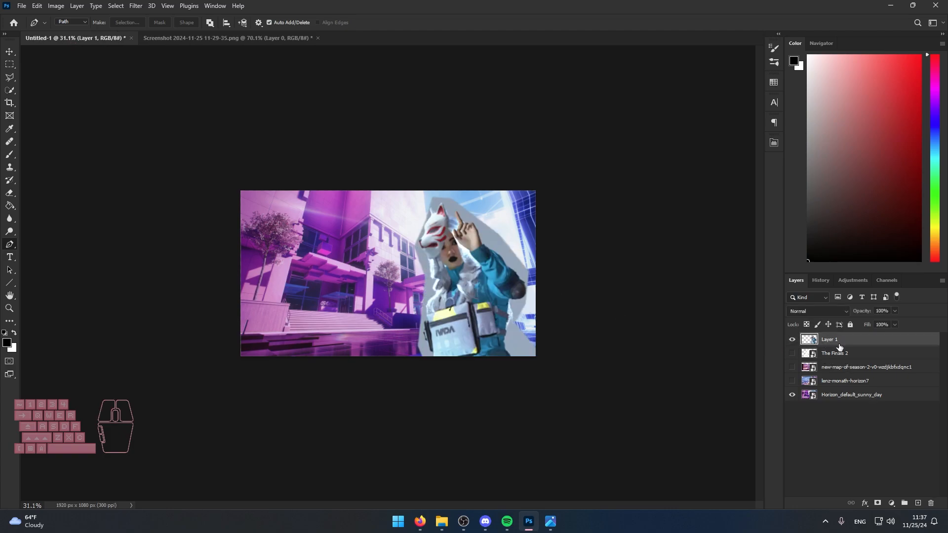
{"action": "key", "text": "Delete"}
{"action": "left_click", "coordinate": [823, 408]}
{"action": "key", "text": "ctrl+v"}
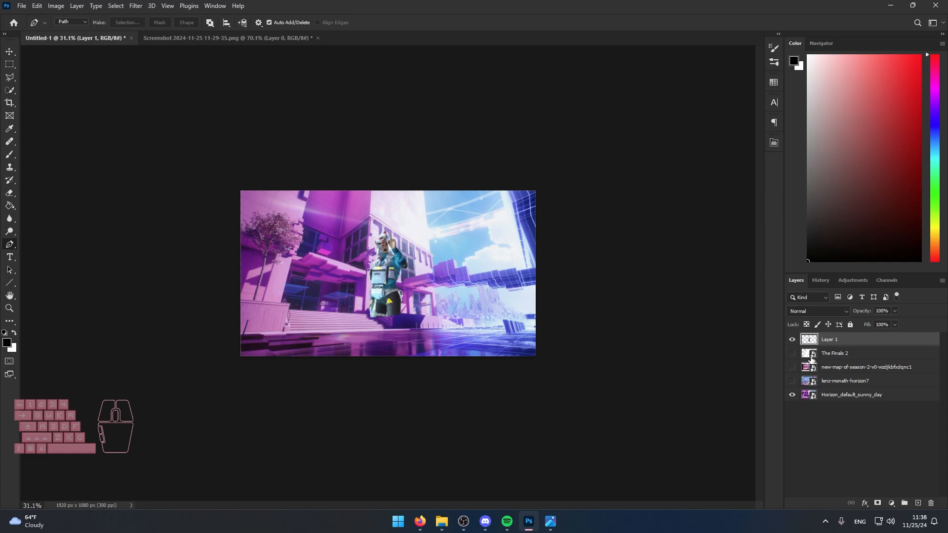
Hide the character layer and select the Horizon_default_sunny_day background layer.
{"action": "left_click", "coordinate": [792, 340]}
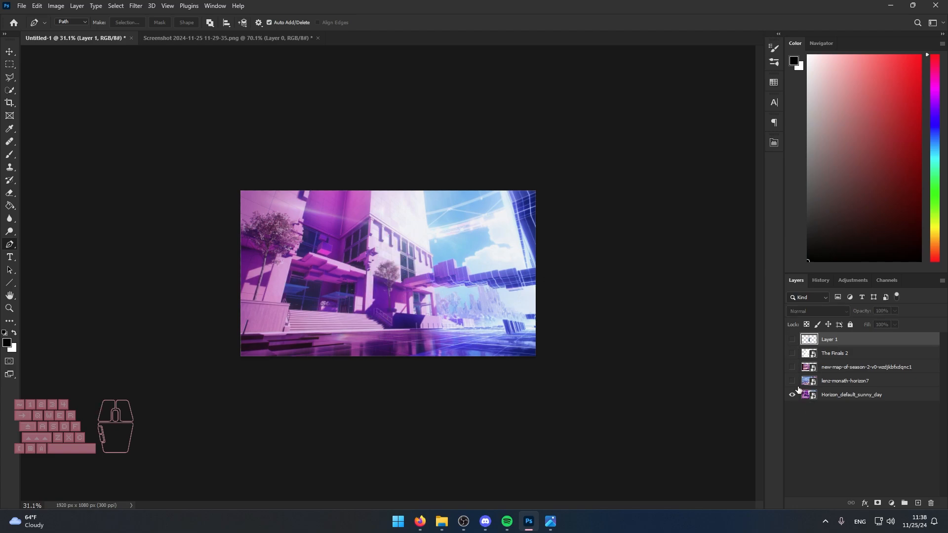
{"action": "left_click", "coordinate": [845, 396]}
{"action": "key", "text": "ctrl+t"}
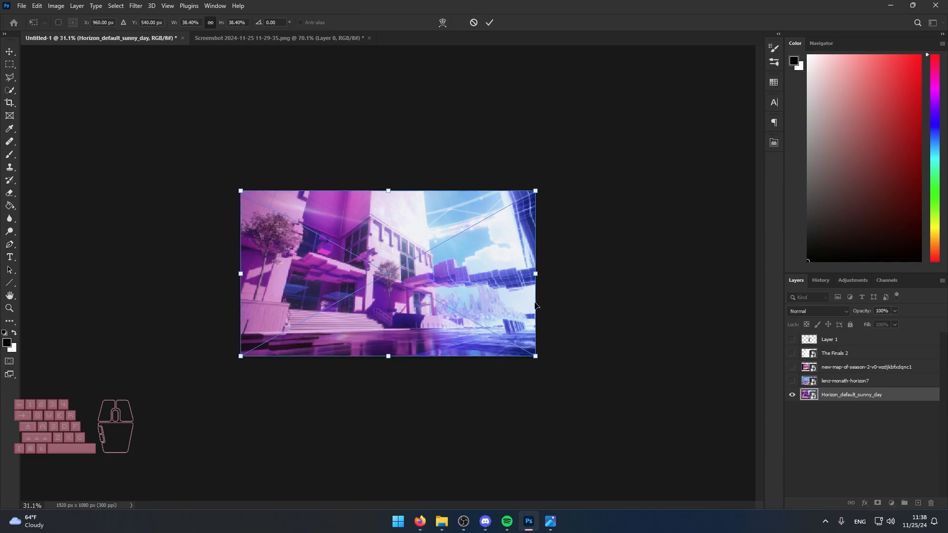
{"action": "left_click", "coordinate": [800, 416]}
{"action": "scroll", "coordinate": [316, 274], "scroll_direction": "up", "scroll_amount": 7}
{"action": "scroll", "coordinate": [356, 275], "scroll_direction": "down", "scroll_amount": 3}
{"action": "scroll", "coordinate": [355, 277], "scroll_direction": "up", "scroll_amount": 2}
{"action": "left_click", "coordinate": [839, 395]}
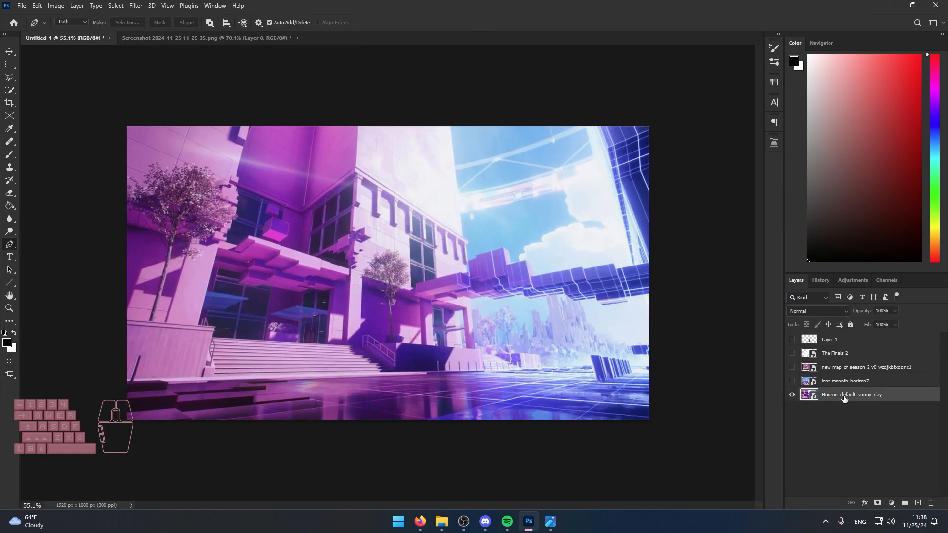
Enlarge the Horizon_default_sunny_day background to about 42% with Free Transform and shift it upward over the canvas.
{"action": "key", "text": "ctrl+t"}
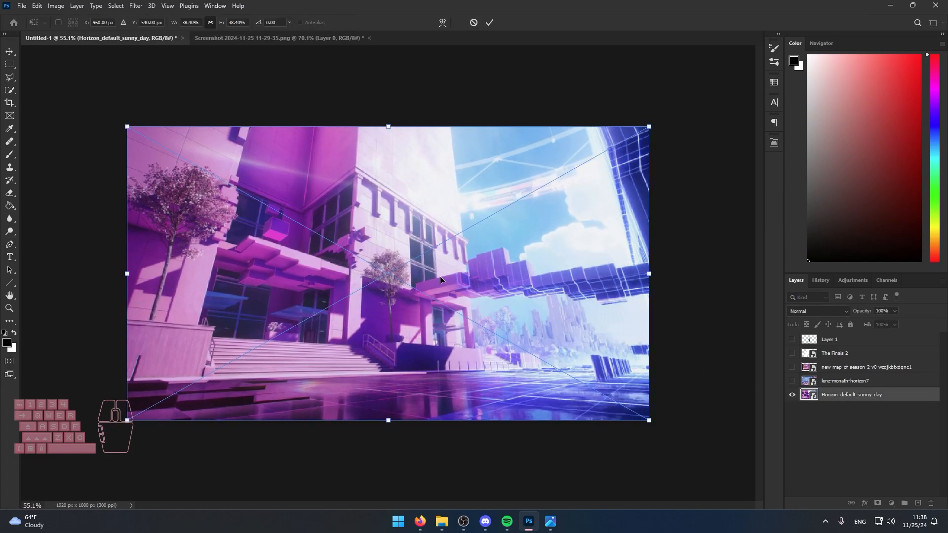
{"action": "mouse_move", "coordinate": [439, 276]}
{"action": "left_mouse_down"}
{"action": "mouse_move", "coordinate": [499, 278]}
{"action": "mouse_move", "coordinate": [441, 277]}
{"action": "left_mouse_up"}
{"action": "left_click_drag", "start_coordinate": [649, 419], "coordinate": [677, 436]}
{"action": "key", "text": "ctrl+z"}
{"action": "scroll", "coordinate": [640, 410], "scroll_direction": "down", "scroll_amount": 1}
{"action": "left_click_drag", "start_coordinate": [626, 407], "coordinate": [664, 432]}
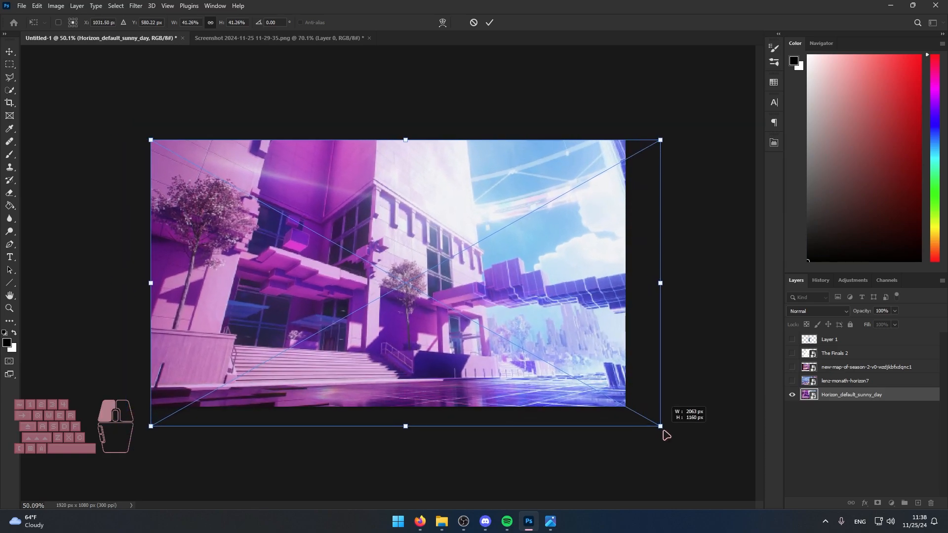
{"action": "left_click_drag", "start_coordinate": [524, 367], "coordinate": [523, 345]}
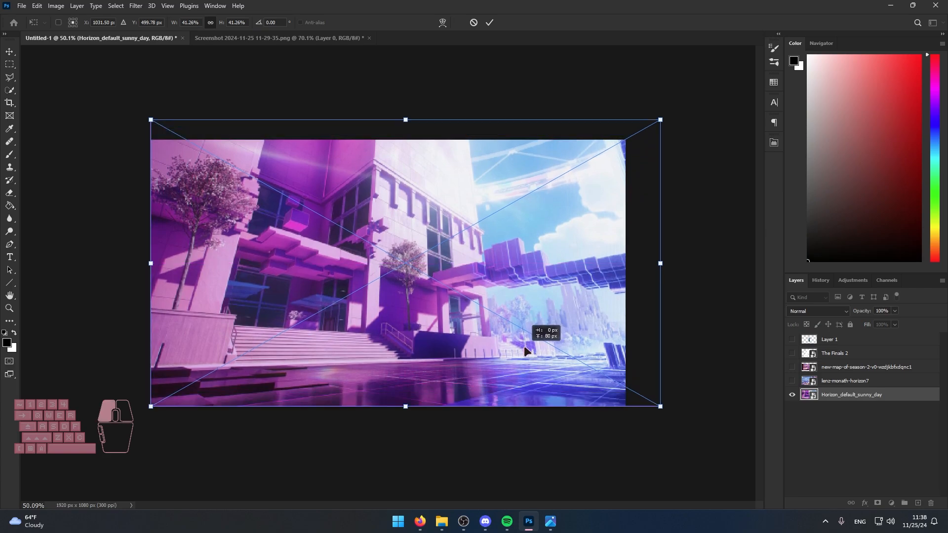
{"action": "left_click_drag", "start_coordinate": [662, 263], "coordinate": [668, 265]}
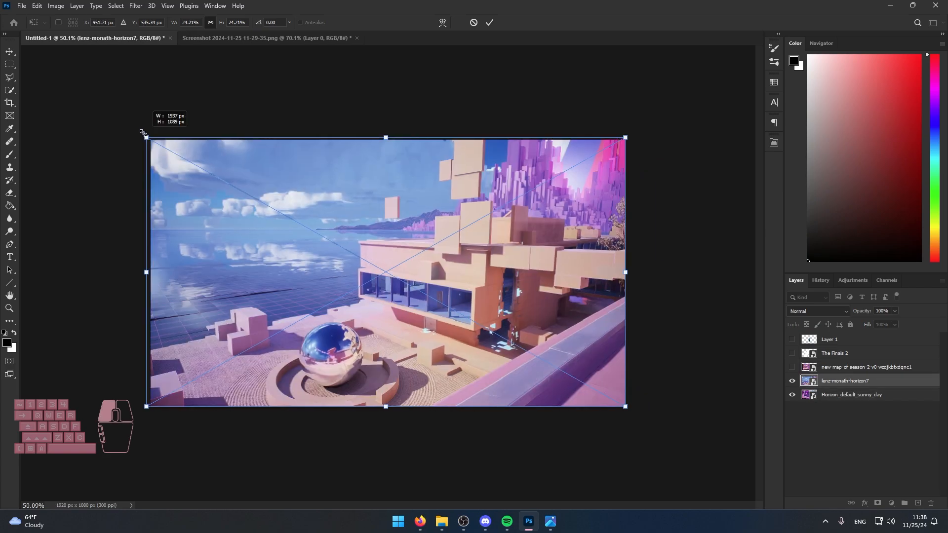
{"action": "mouse_move", "coordinate": [150, 121]}
{"action": "left_mouse_down"}
{"action": "mouse_move", "coordinate": [106, 91]}
{"action": "mouse_move", "coordinate": [162, 125]}
{"action": "mouse_move", "coordinate": [153, 124]}
{"action": "left_mouse_up"}
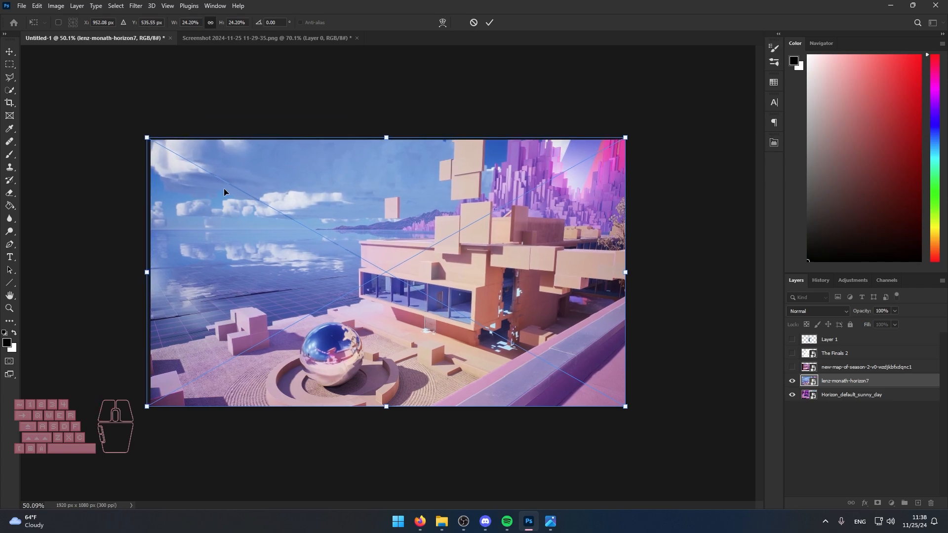
Enlarge the lenz-monath-horizon7 background to about 28% and adjust its position over the canvas.
{"action": "left_click_drag", "start_coordinate": [147, 137], "coordinate": [79, 88]}
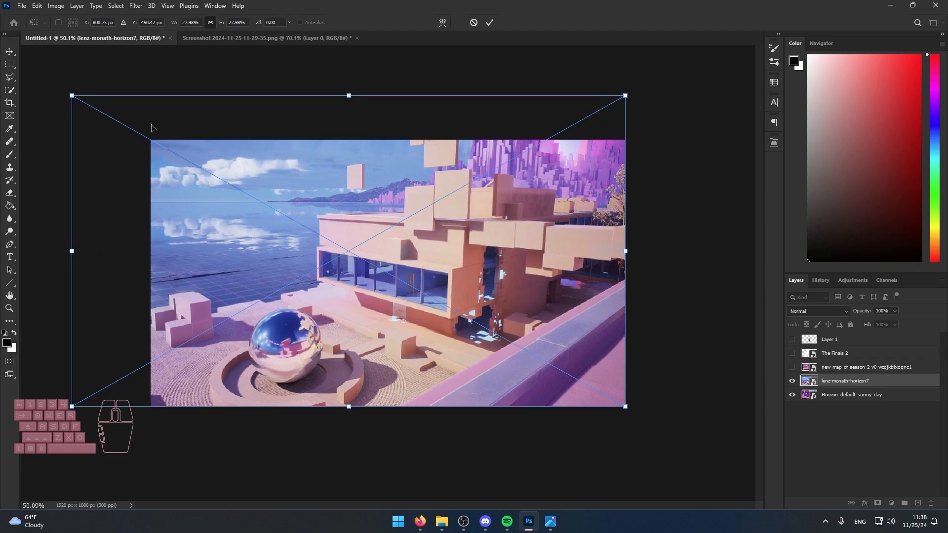
{"action": "left_click_drag", "start_coordinate": [439, 264], "coordinate": [444, 269]}
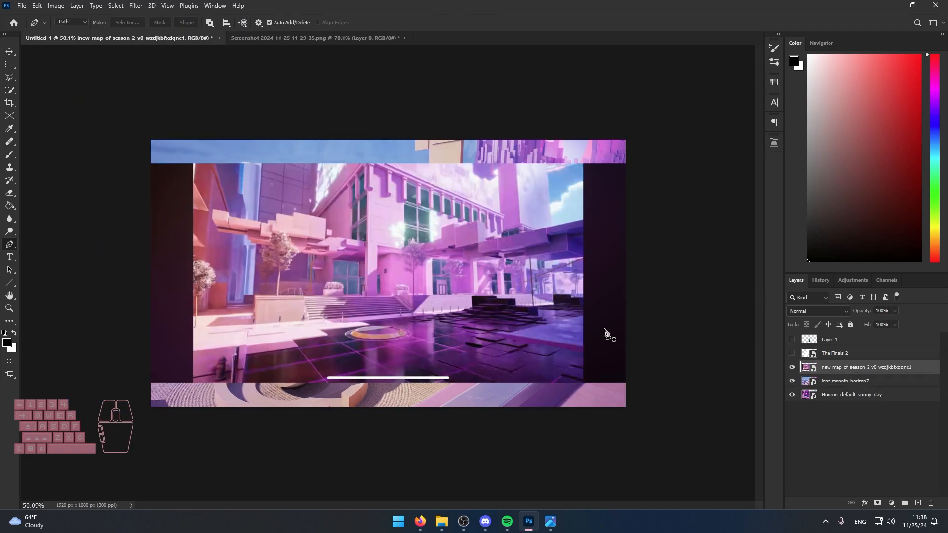
{"action": "key", "text": "ctrl+t"}
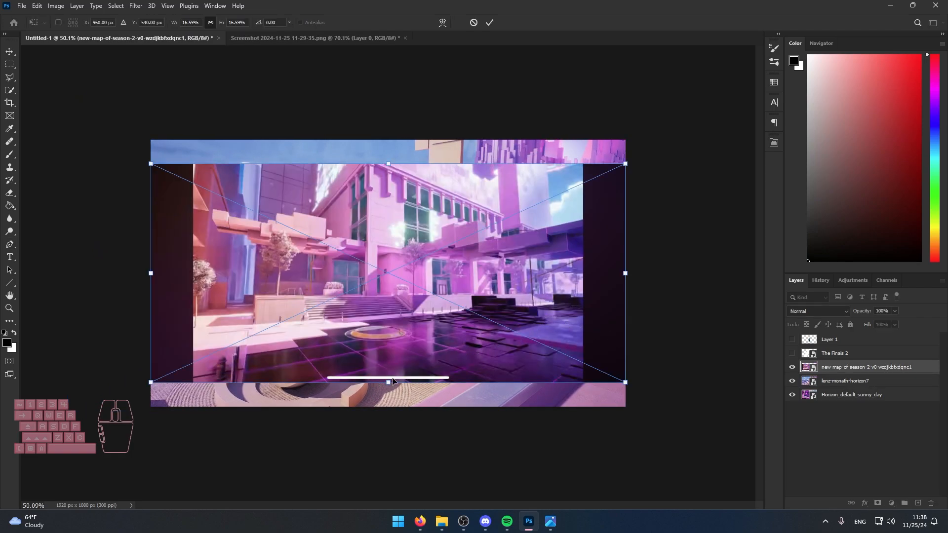
{"action": "left_click", "coordinate": [811, 426]}
{"action": "scroll", "coordinate": [445, 349], "scroll_direction": "up", "scroll_amount": 2}
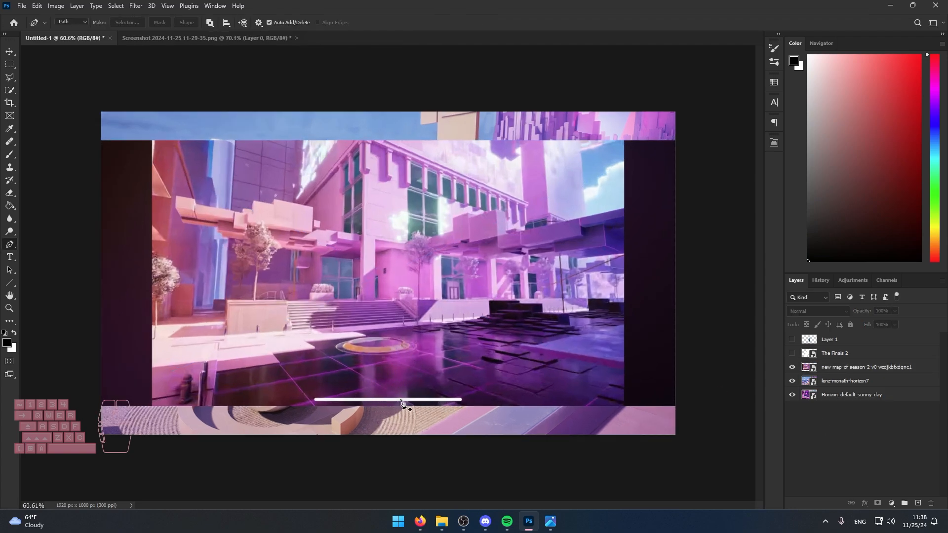
{"action": "scroll", "coordinate": [383, 404], "scroll_direction": "down", "scroll_amount": 2}
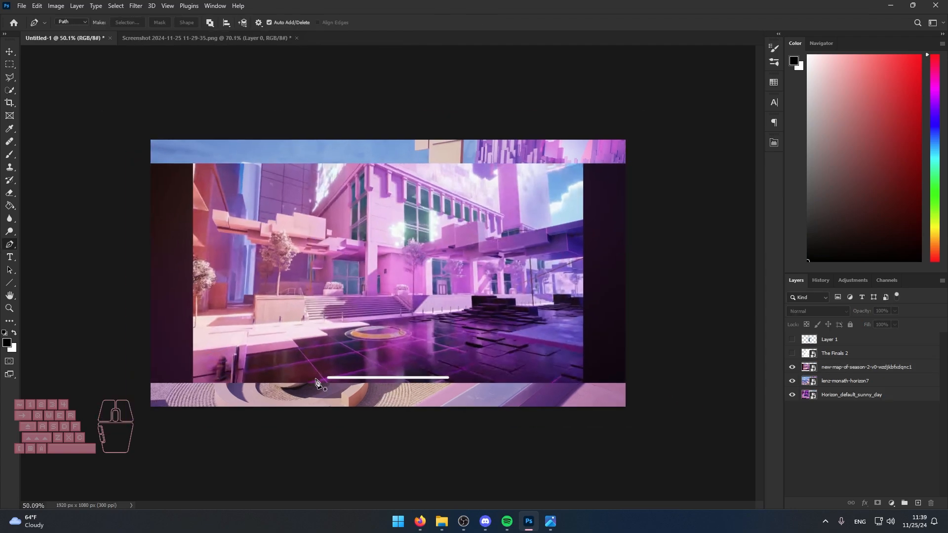
Hide the other two backgrounds and enlarge the new-map-of-season-2 image until its dark borders and white bar lie outside the canvas.
{"action": "left_click_drag", "start_coordinate": [796, 384], "coordinate": [793, 395]}
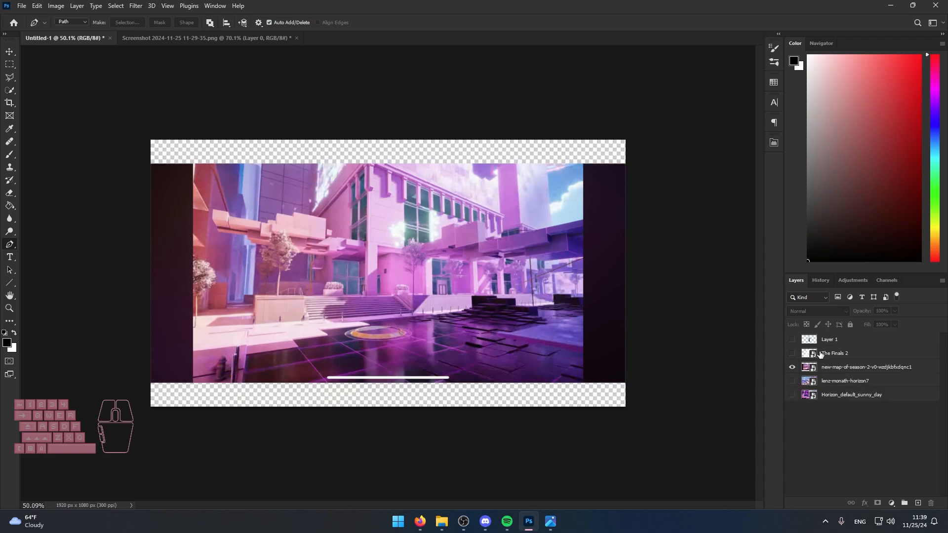
{"action": "left_click", "coordinate": [842, 367]}
{"action": "key", "text": "ctrl+t"}
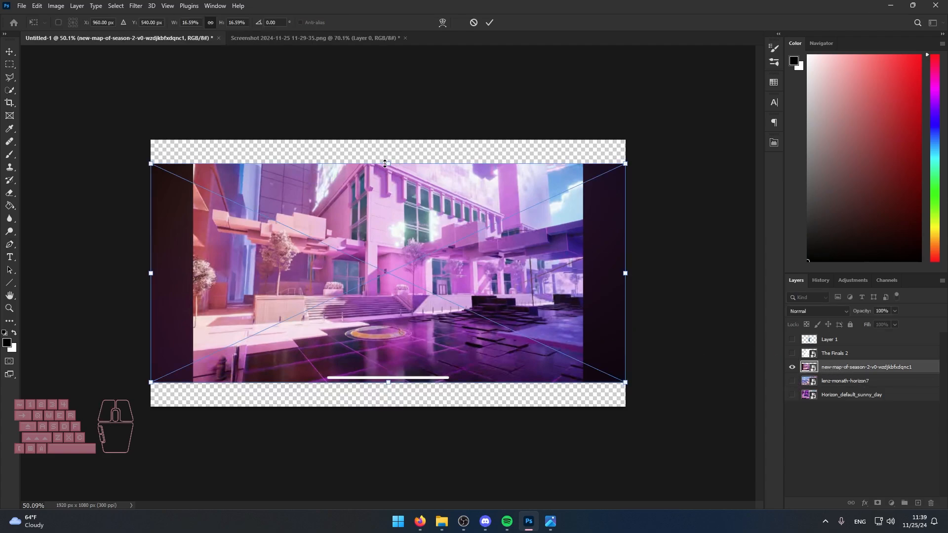
{"action": "left_click_drag", "start_coordinate": [385, 163], "coordinate": [386, 140]}
{"action": "left_click_drag", "start_coordinate": [388, 383], "coordinate": [393, 424]}
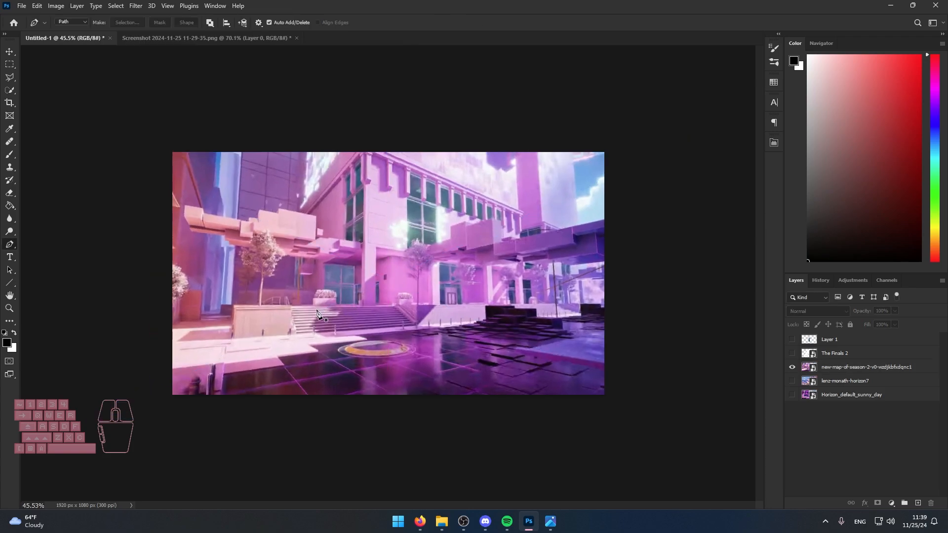
{"action": "scroll", "coordinate": [324, 314], "scroll_direction": "up", "scroll_amount": 2}
{"action": "key", "text": "space"}
{"action": "left_click_drag", "start_coordinate": [497, 291], "coordinate": [482, 283]}
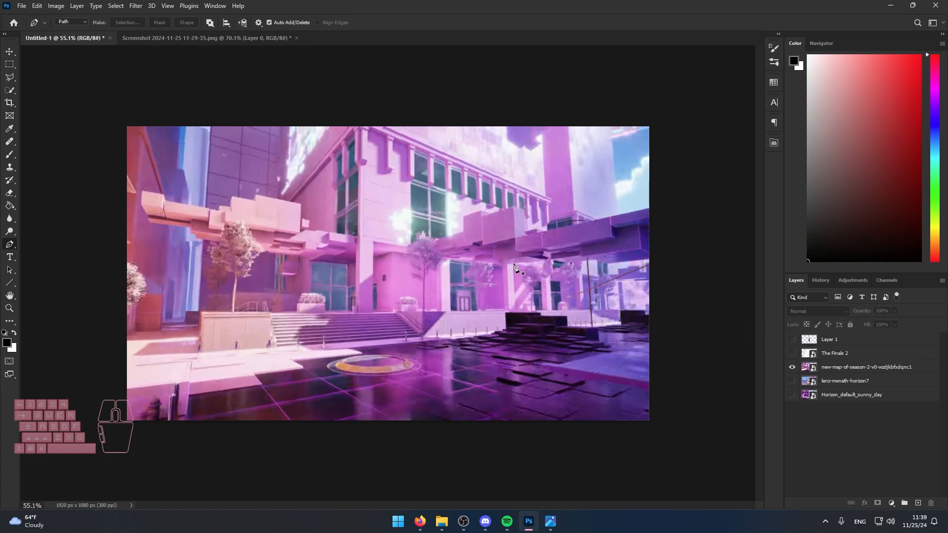
{"action": "left_click", "coordinate": [792, 368]}
{"action": "left_click", "coordinate": [792, 367]}
Save the Ubisoft Kafe Dostoyevsky picture from the Google image results for "rainbow 6 cafe" in the browser.
{"action": "left_click", "coordinate": [441, 521]}
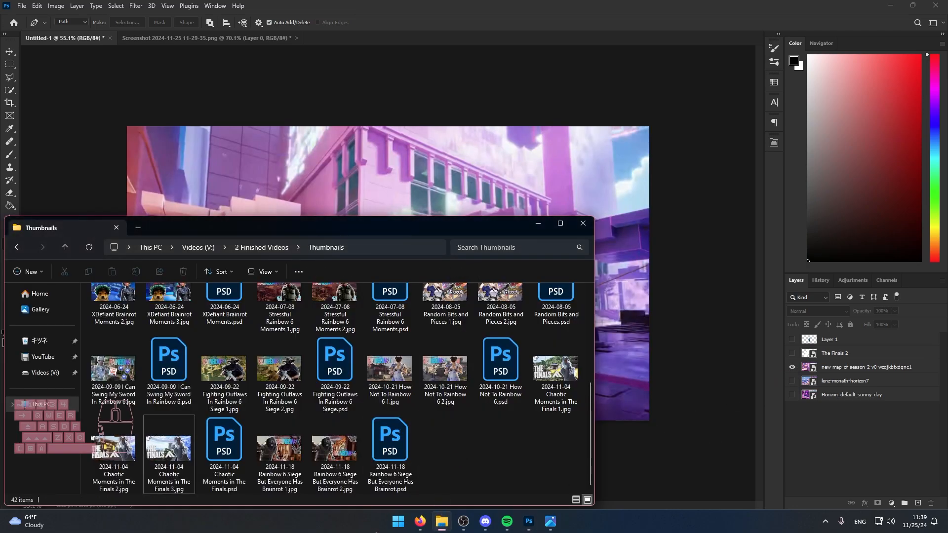
{"action": "left_click", "coordinate": [419, 521]}
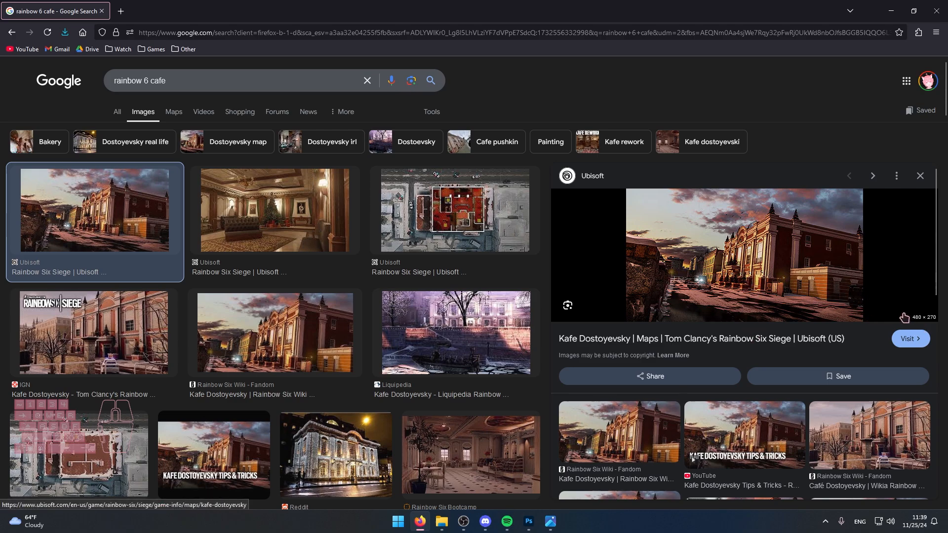
{"action": "right_click", "coordinate": [710, 272]}
{"action": "right_click", "coordinate": [653, 247]}
{"action": "left_click", "coordinate": [686, 344]}
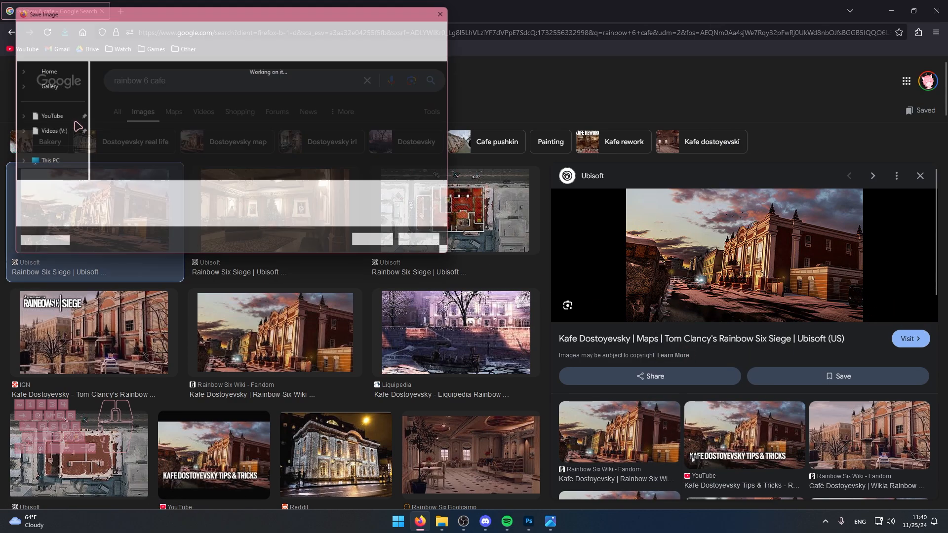
{"action": "left_click", "coordinate": [383, 245]}
Place r6-maps-kafe.avif into the Photoshop thumbnail document with default Camera Raw settings and scale it to cover the whole canvas.
{"action": "left_click", "coordinate": [551, 521]}
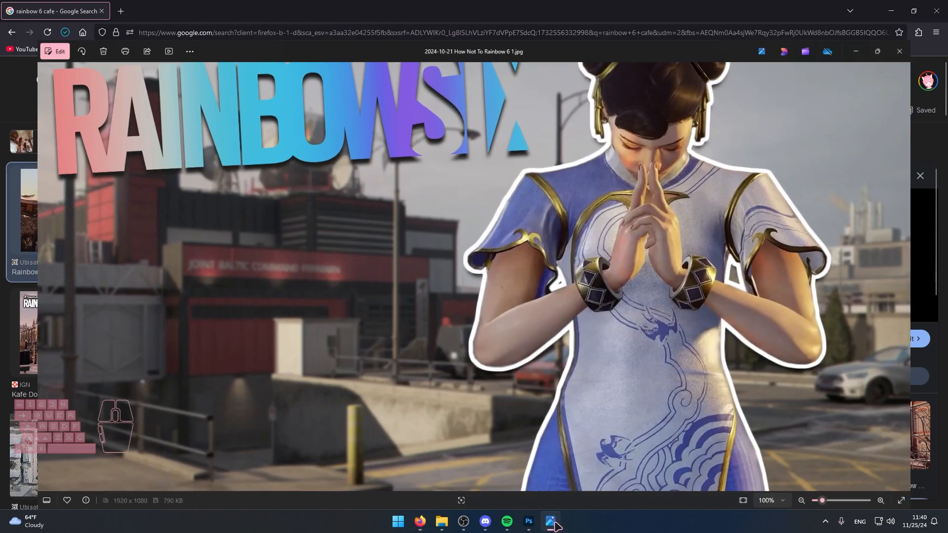
{"action": "left_click", "coordinate": [937, 9]}
{"action": "left_click", "coordinate": [538, 524]}
{"action": "left_click", "coordinate": [446, 528]}
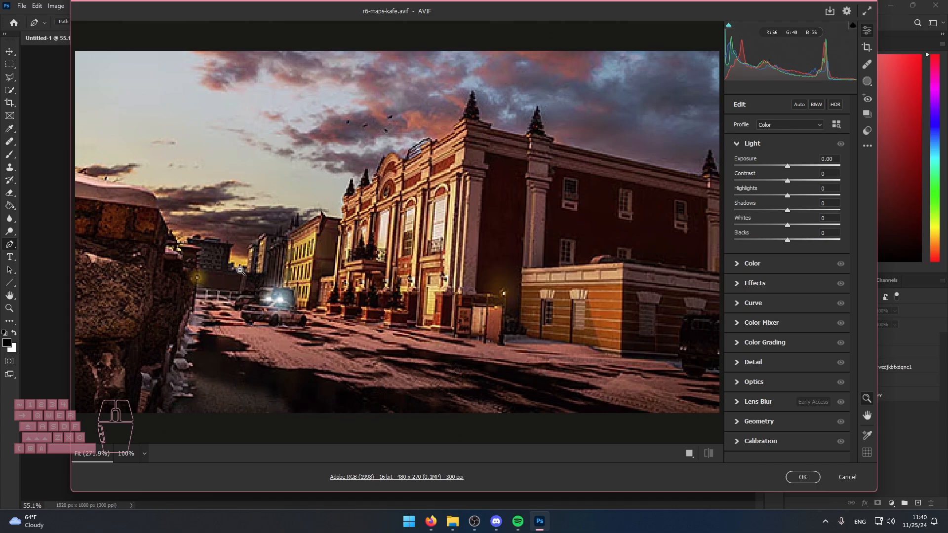
{"action": "left_click", "coordinate": [802, 477]}
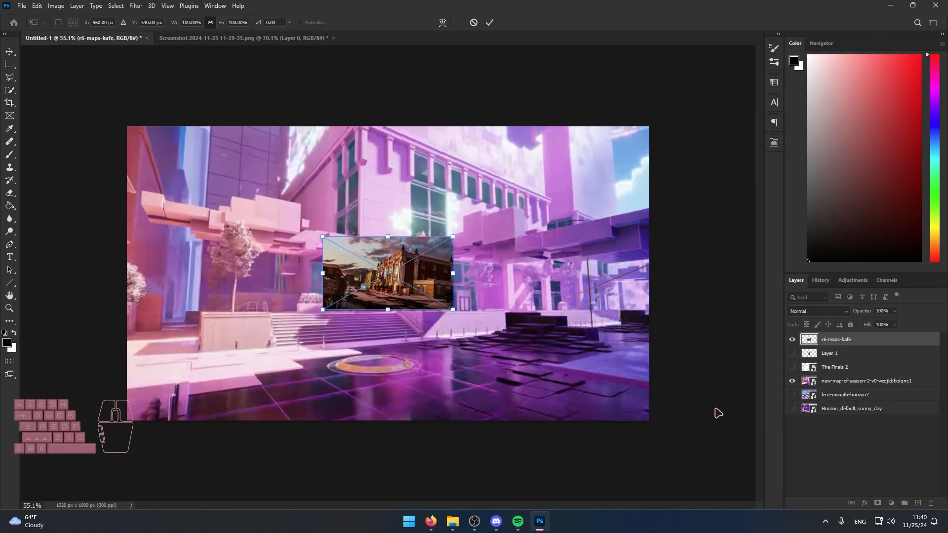
{"action": "left_click_drag", "start_coordinate": [383, 237], "coordinate": [386, 127]}
{"action": "left_click_drag", "start_coordinate": [390, 310], "coordinate": [415, 423]}
{"action": "key", "text": "Return"}
{"action": "key", "text": "p"}
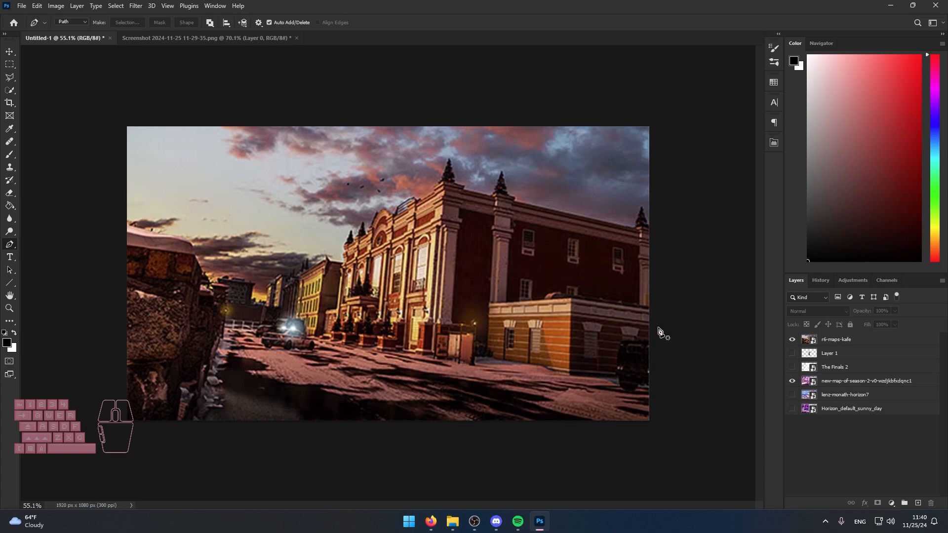
Hide the r6-maps-kafe layer and apply a Gaussian Blur with a 3-pixel radius to the new-map-of-season-2 layer.
{"action": "left_click", "coordinate": [792, 339]}
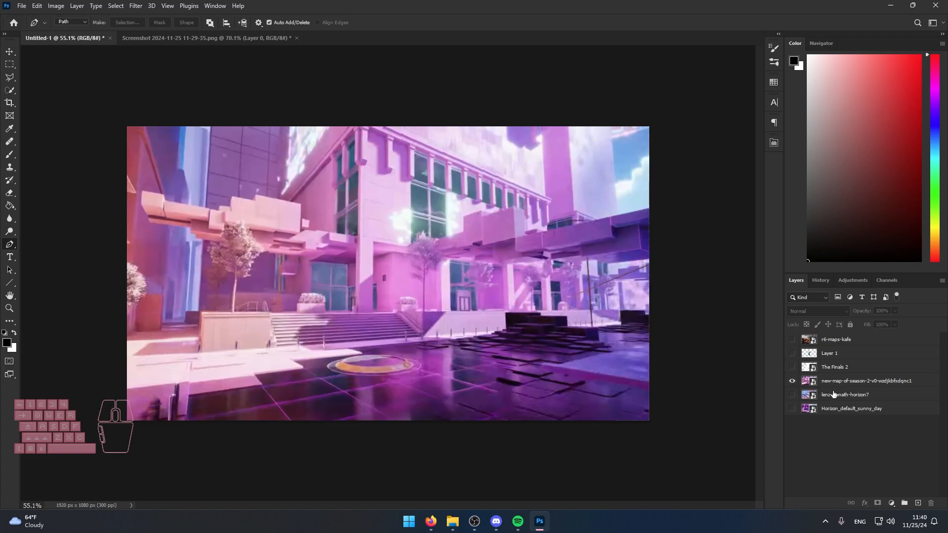
{"action": "left_click", "coordinate": [813, 383]}
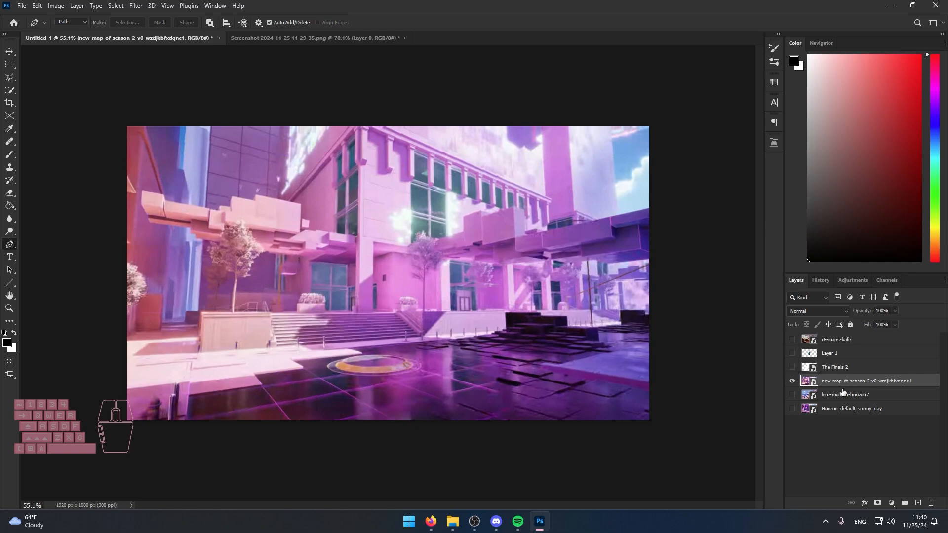
{"action": "left_click", "coordinate": [135, 5]}
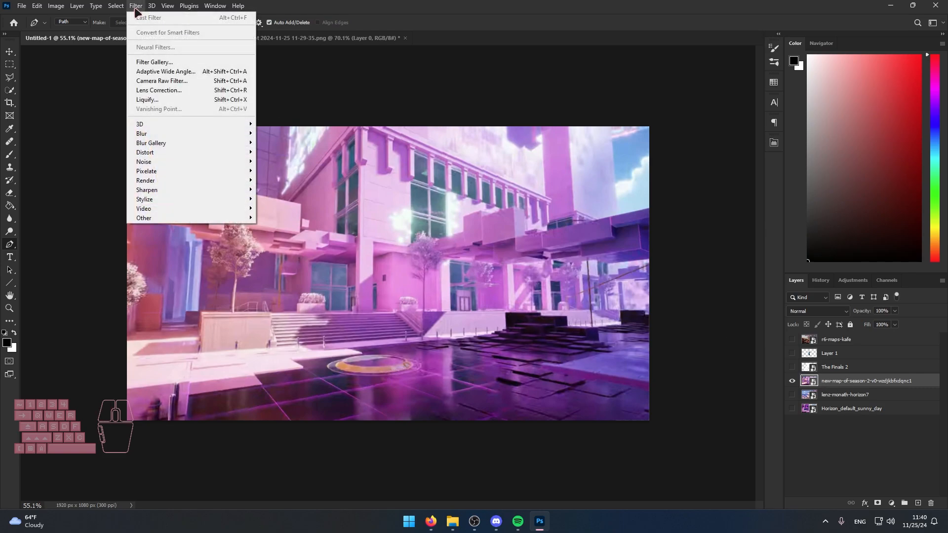
{"action": "mouse_move", "coordinate": [153, 134]}
{"action": "left_click", "coordinate": [286, 171]}
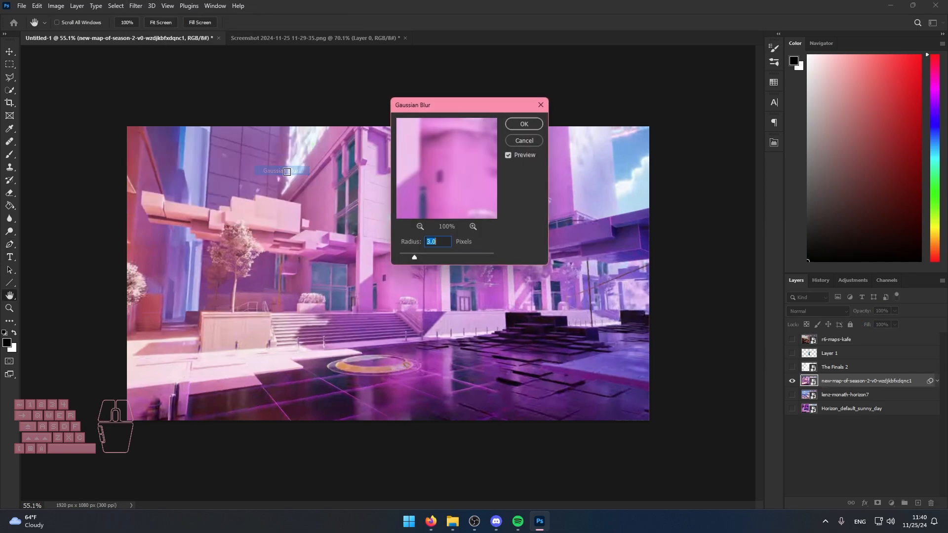
{"action": "left_click_drag", "start_coordinate": [443, 244], "coordinate": [352, 235]}
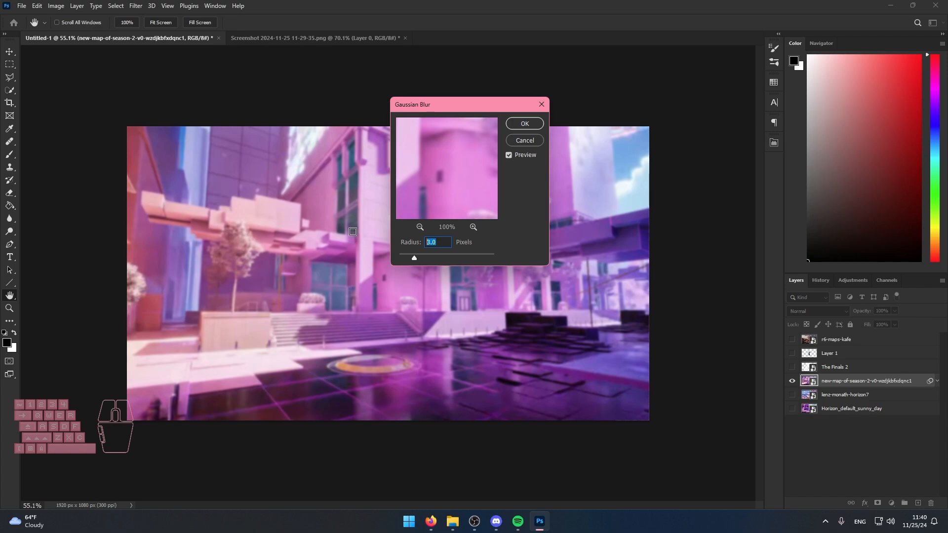
{"action": "type", "text": "2"}
{"action": "type", "text": "5"}
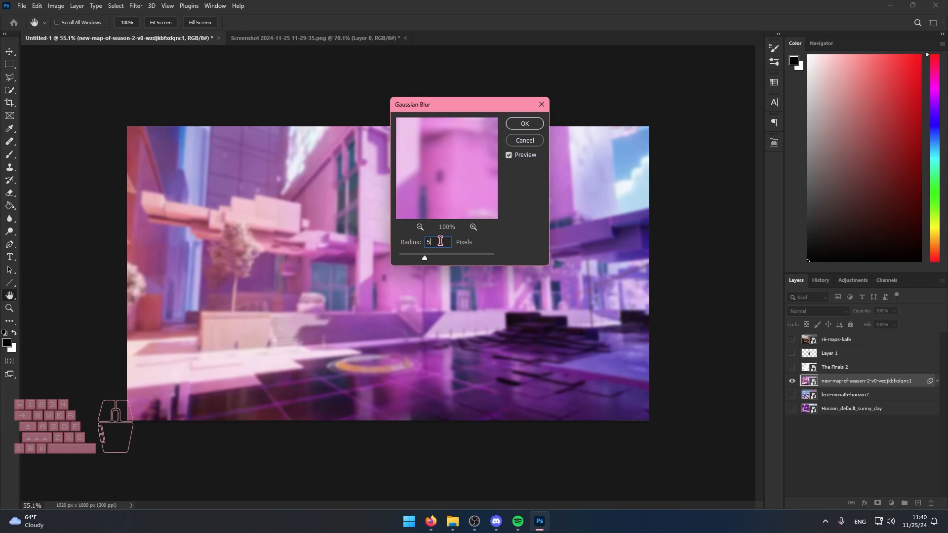
{"action": "key", "text": "BackSpace"}
{"action": "type", "text": "4"}
{"action": "left_click", "coordinate": [524, 124]}
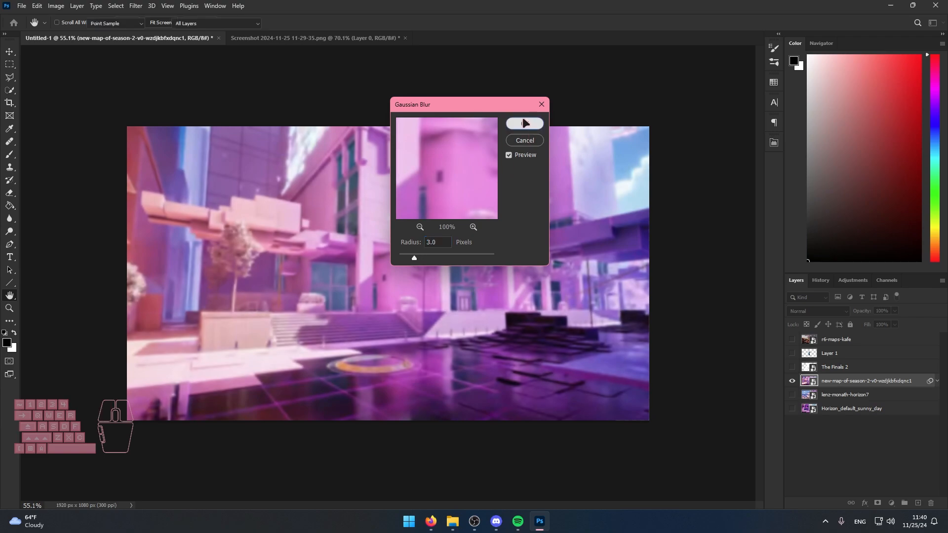
Apply Gaussian Blur to the lenz-monath-horizon7 and Horizon_default_sunny_day backgrounds, and make all three The Finals backgrounds visible.
{"action": "left_click", "coordinate": [829, 424]}
{"action": "left_click", "coordinate": [792, 416]}
{"action": "left_click", "coordinate": [792, 381]}
{"action": "left_click", "coordinate": [839, 414]}
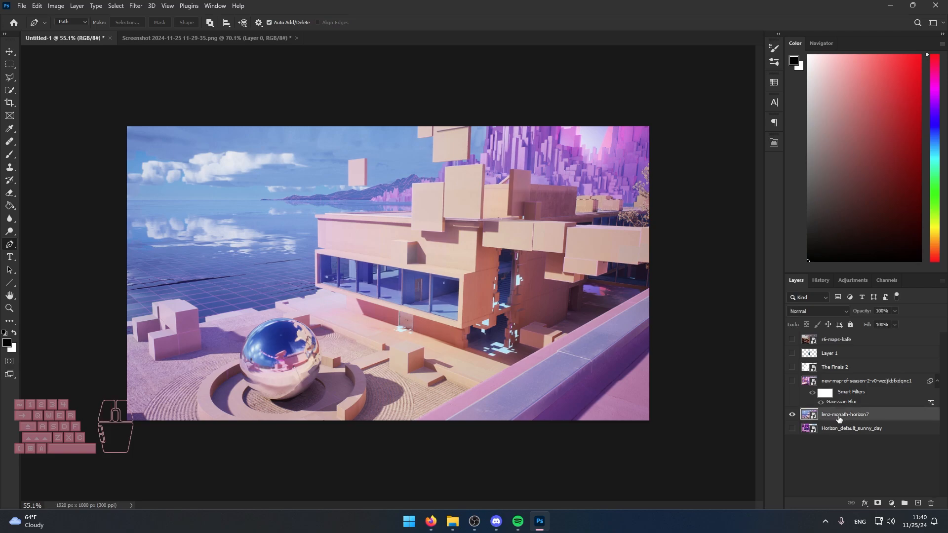
{"action": "left_click", "coordinate": [152, 6]}
{"action": "mouse_move", "coordinate": [135, 5]}
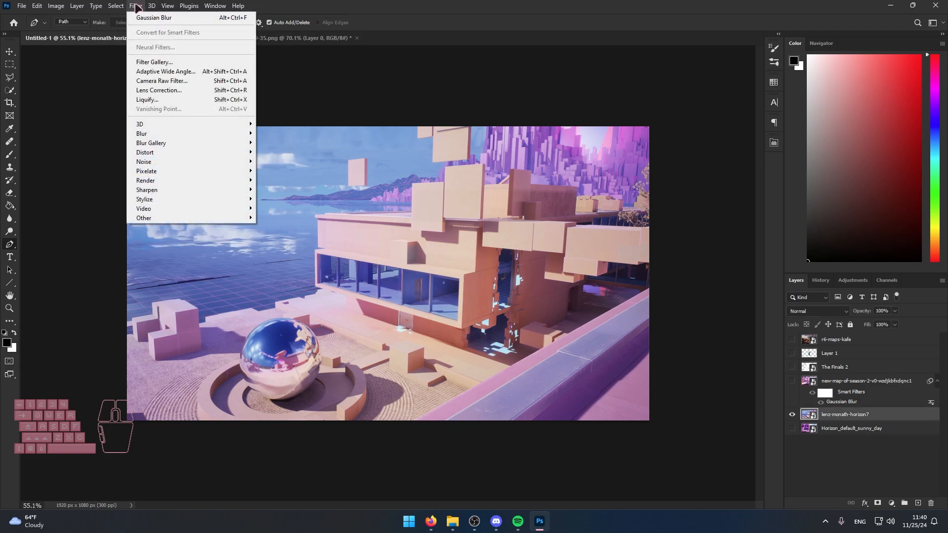
{"action": "mouse_move", "coordinate": [153, 133]}
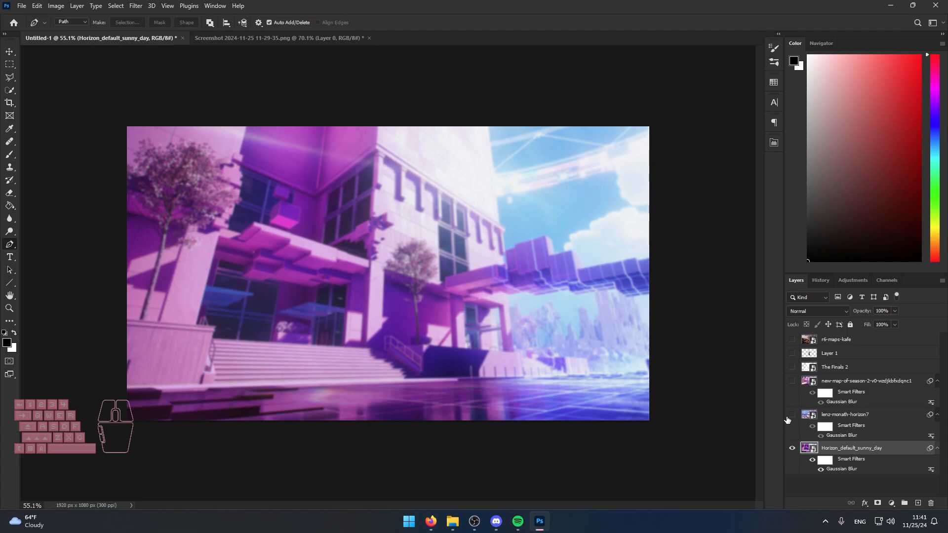
{"action": "left_click", "coordinate": [791, 415]}
{"action": "left_click", "coordinate": [792, 381]}
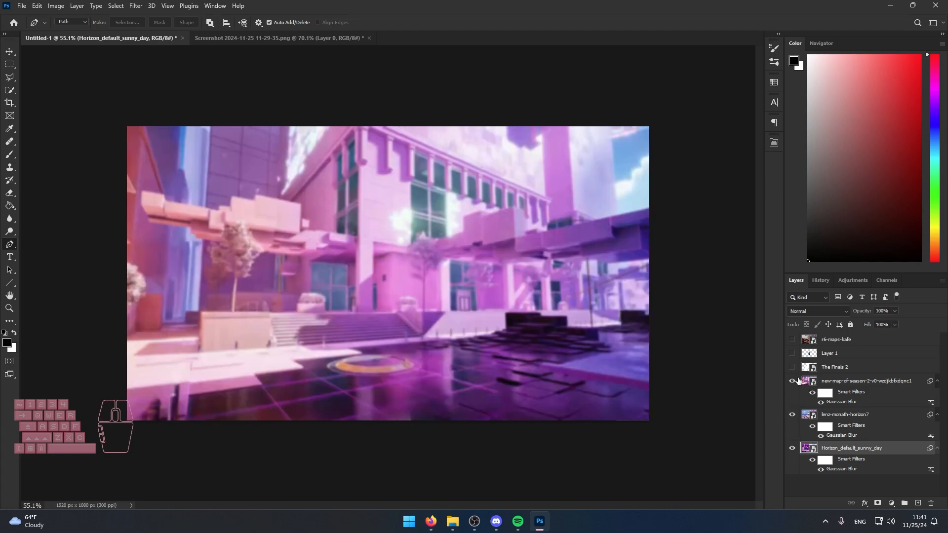
Show the r6-maps-kafe layer and apply Gaussian Blur to it.
{"action": "left_click", "coordinate": [791, 339]}
{"action": "left_click", "coordinate": [832, 344]}
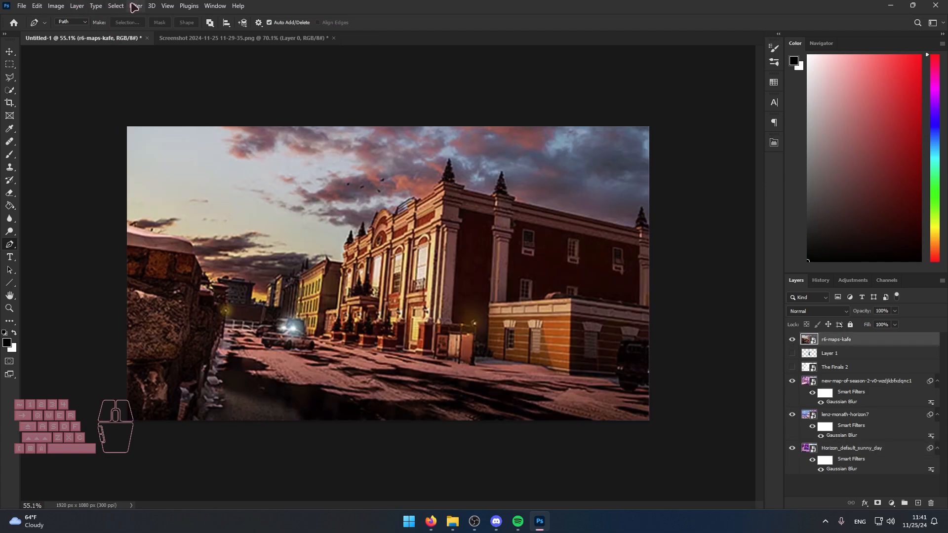
{"action": "left_click", "coordinate": [136, 5]}
{"action": "mouse_move", "coordinate": [165, 133]}
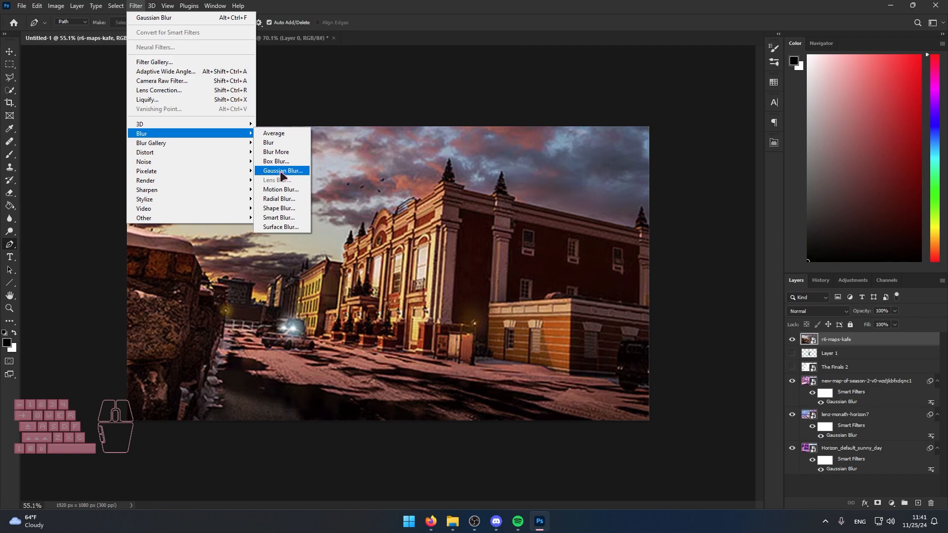
{"action": "left_click", "coordinate": [311, 171]}
{"action": "key", "text": "Return"}
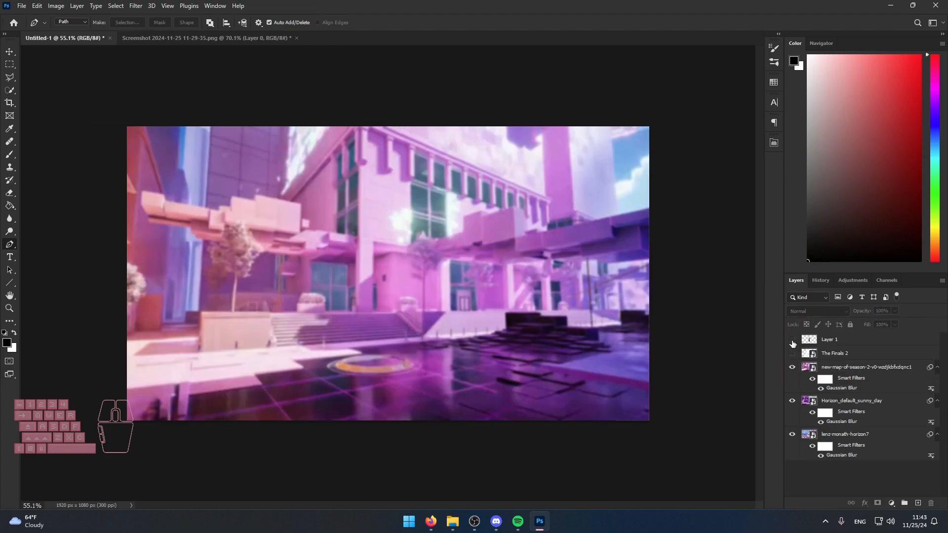
Stack the hidden The Finals 2 logo layer above the visible character layer and start Free Transform on the character.
{"action": "left_click_drag", "start_coordinate": [846, 354], "coordinate": [822, 355]}
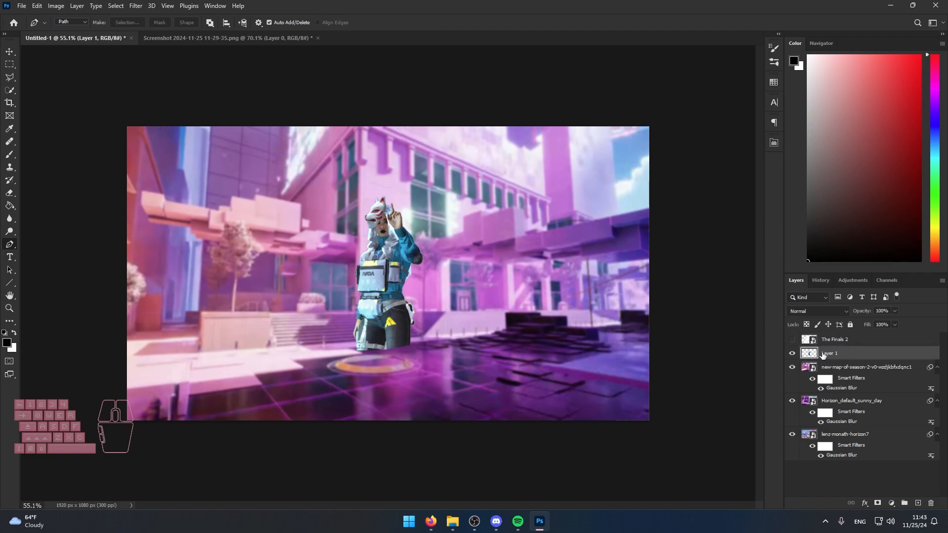
{"action": "left_click", "coordinate": [792, 339]}
{"action": "left_click", "coordinate": [792, 339]}
{"action": "left_click", "coordinate": [792, 339]}
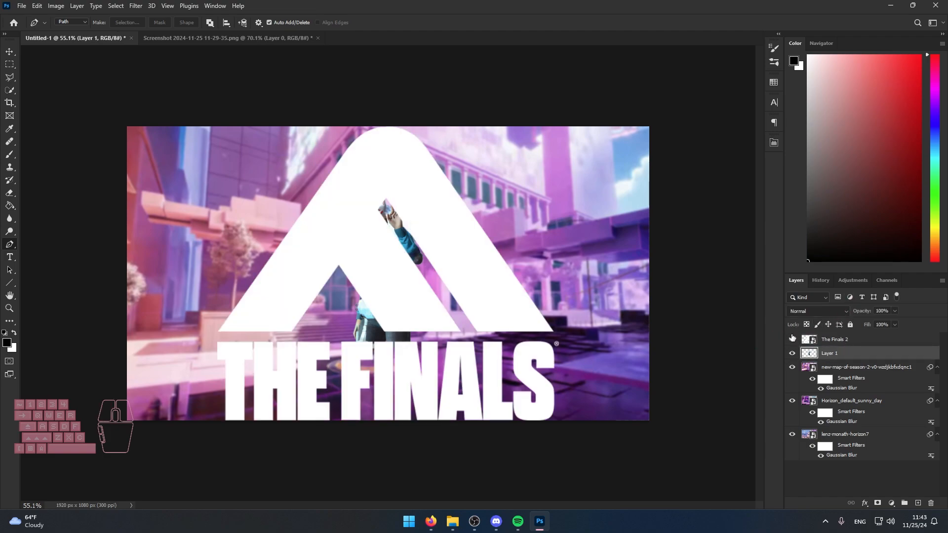
{"action": "left_click", "coordinate": [792, 340]}
{"action": "key", "text": "ctrl+t"}
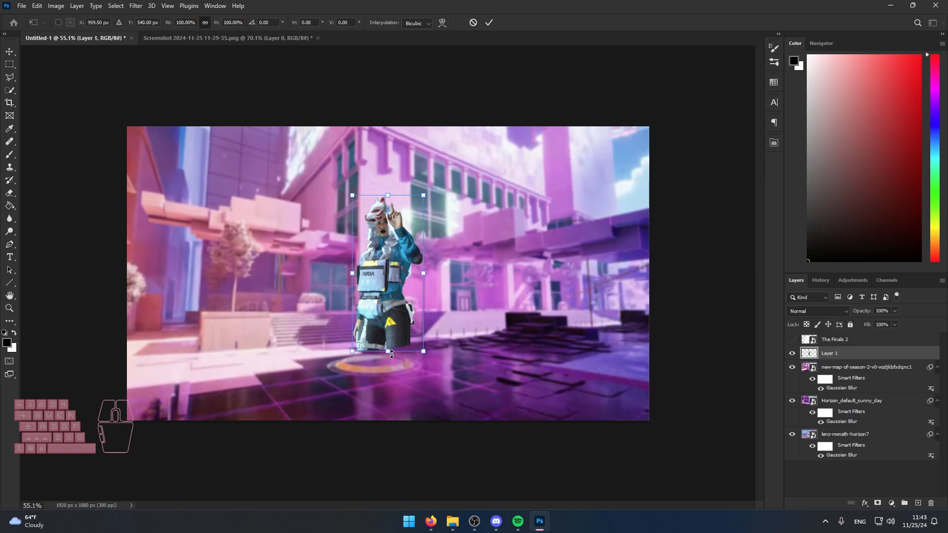
Examine the character placement in earlier thumbnails, including Fortnite Shibuya Incident and Siege With A Side of One Taps, from the Thumbnails folder.
{"action": "left_click", "coordinate": [452, 521]}
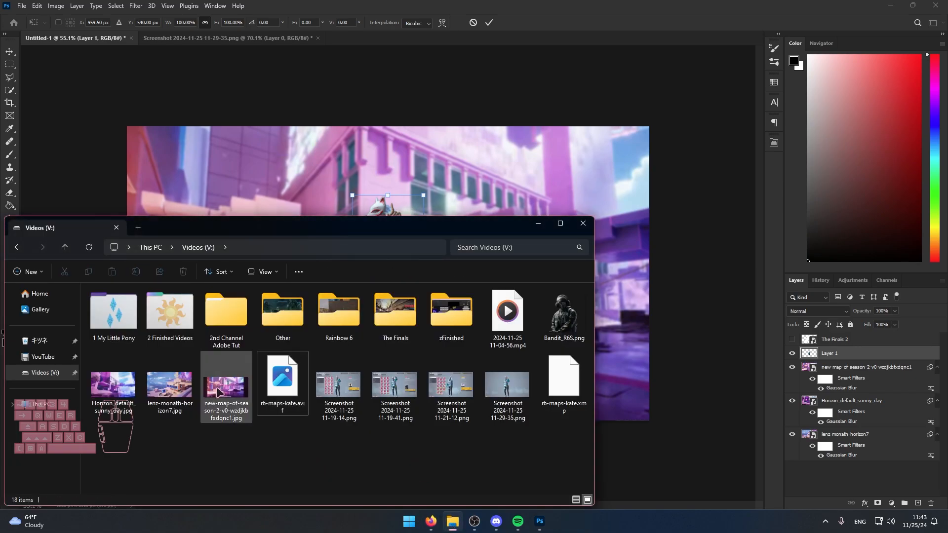
{"action": "double_click", "coordinate": [171, 316]}
{"action": "left_click", "coordinate": [111, 321]}
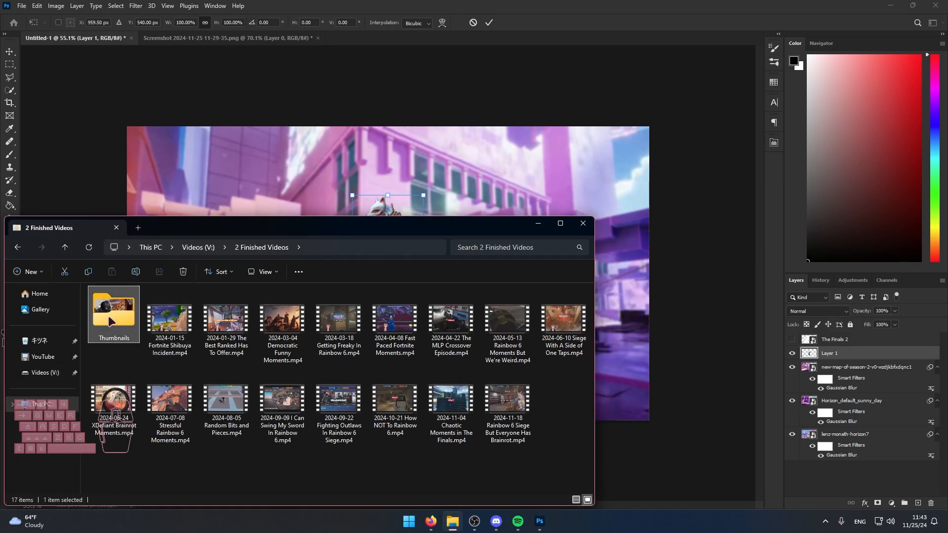
{"action": "double_click", "coordinate": [111, 321]}
{"action": "double_click", "coordinate": [114, 324]}
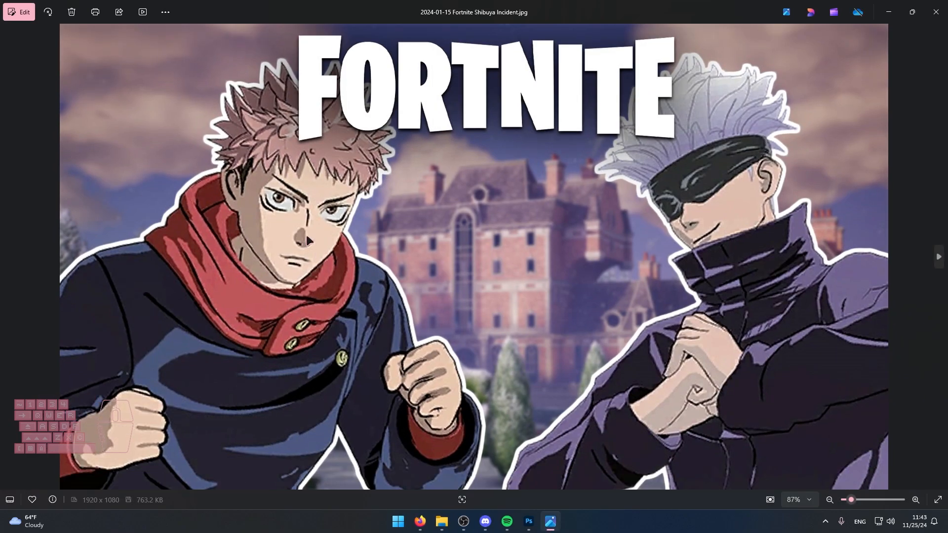
{"action": "left_click", "coordinate": [937, 12]}
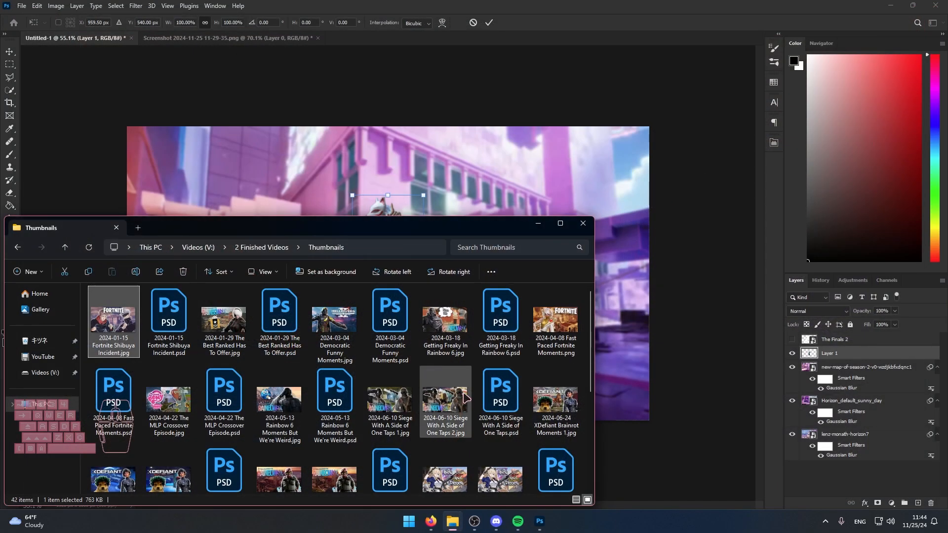
{"action": "double_click", "coordinate": [461, 395]}
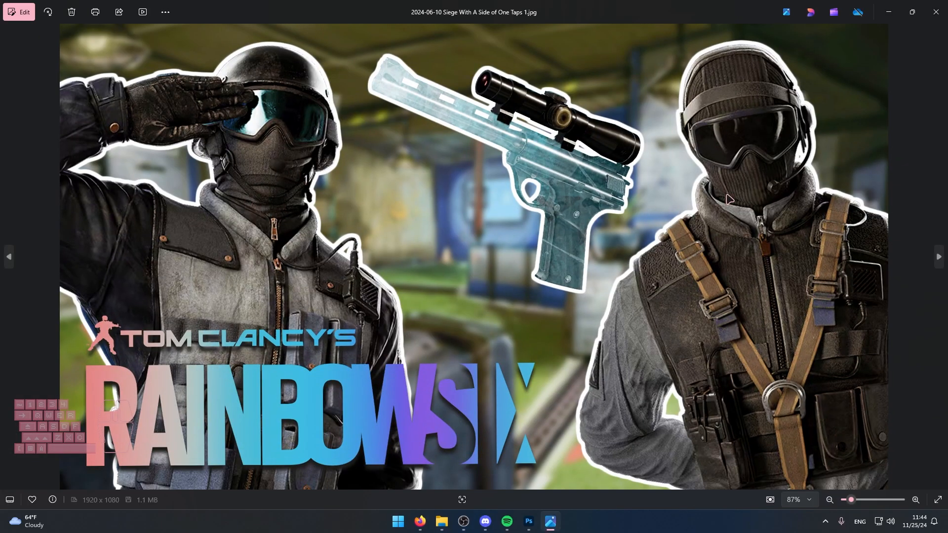
{"action": "left_click", "coordinate": [937, 11]}
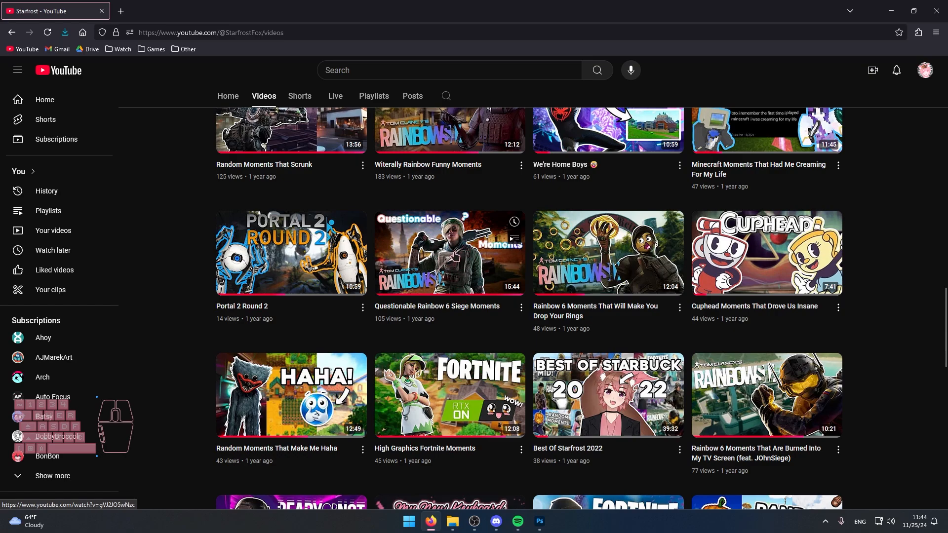
Enlarge, rotate and move the character in Photoshop so it fills the left half of the canvas from the bottom edge.
{"action": "left_click", "coordinate": [540, 520]}
{"action": "left_click_drag", "start_coordinate": [401, 289], "coordinate": [419, 280]}
{"action": "left_click_drag", "start_coordinate": [445, 362], "coordinate": [419, 369]}
{"action": "left_click_drag", "start_coordinate": [407, 400], "coordinate": [178, 407]}
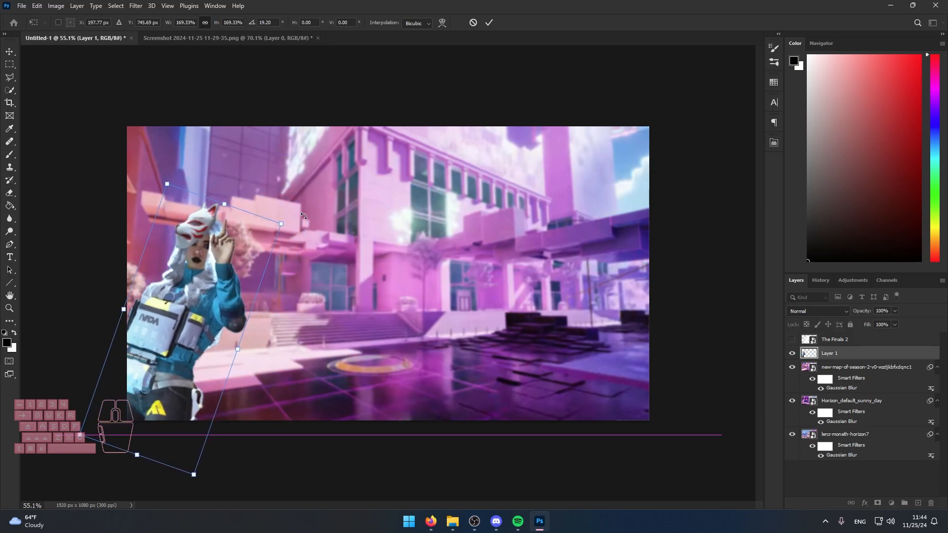
{"action": "left_click_drag", "start_coordinate": [284, 225], "coordinate": [393, 199]}
{"action": "left_click_drag", "start_coordinate": [272, 469], "coordinate": [273, 460]}
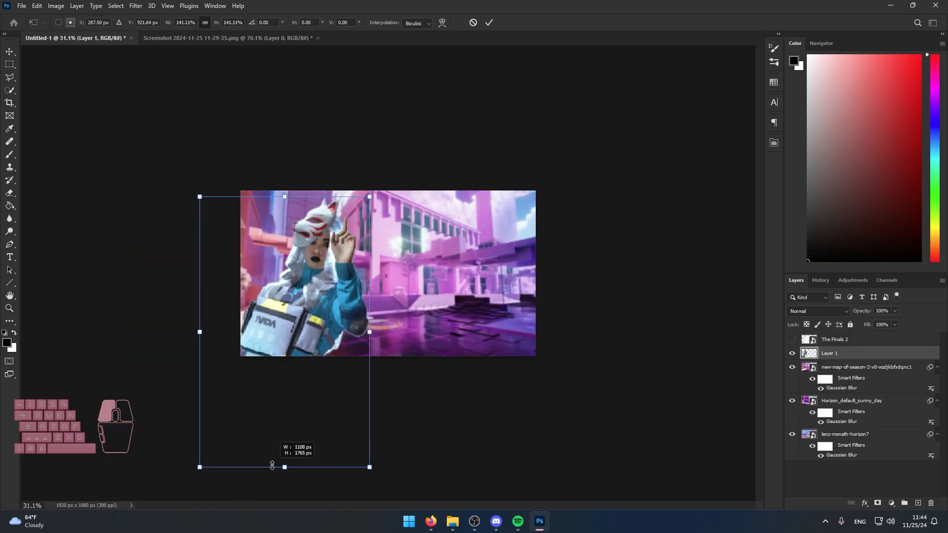
{"action": "scroll", "coordinate": [271, 381], "scroll_direction": "up", "scroll_amount": 2}
Duplicate the character layer and place the copy on the right half of the canvas, tilted slightly counter-clockwise.
{"action": "left_click", "coordinate": [858, 354]}
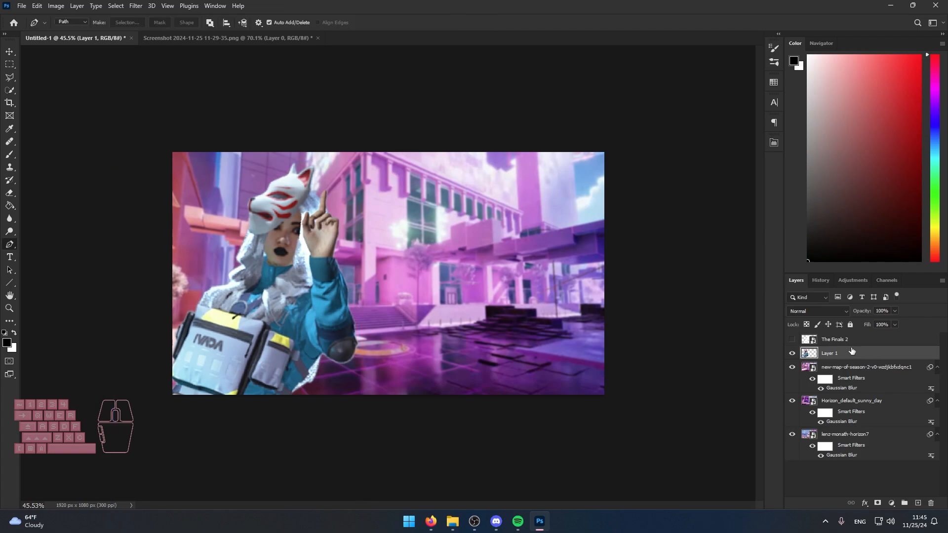
{"action": "left_click_drag", "start_coordinate": [236, 292], "coordinate": [527, 292]}
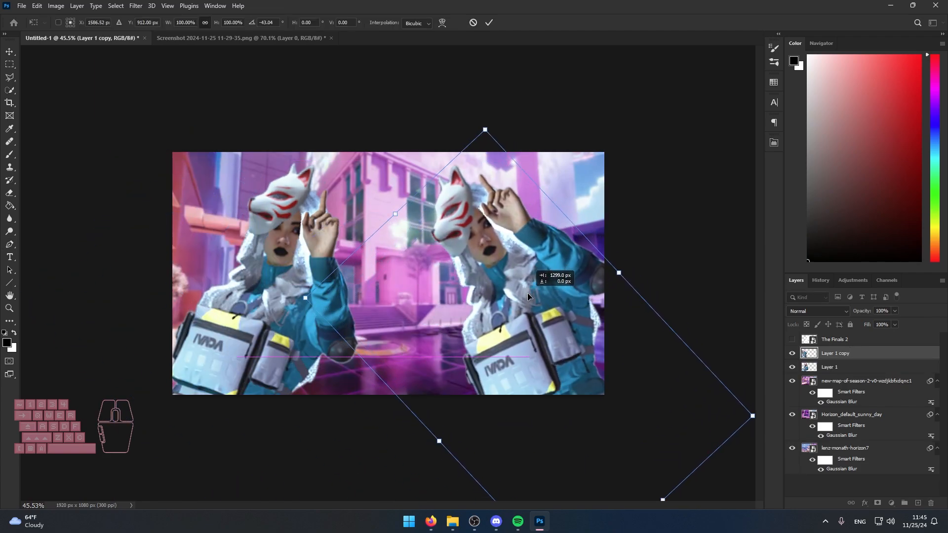
{"action": "left_click_drag", "start_coordinate": [713, 308], "coordinate": [724, 334]}
{"action": "left_click_drag", "start_coordinate": [585, 347], "coordinate": [578, 356]}
{"action": "left_click", "coordinate": [832, 359]}
{"action": "scroll", "coordinate": [375, 277], "scroll_direction": "down", "scroll_amount": 1}
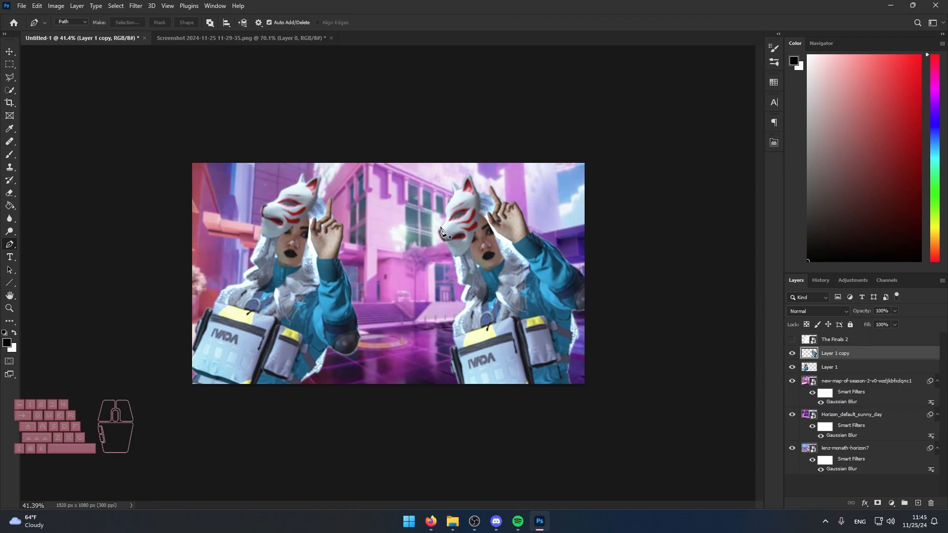
Hide both character layers and the new-map-of-season-2 background.
{"action": "left_click", "coordinate": [792, 353]}
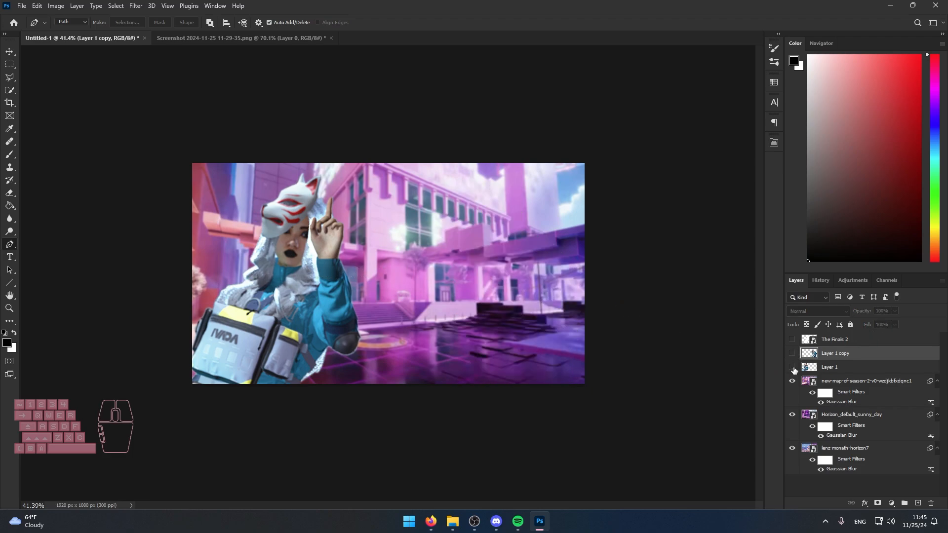
{"action": "left_click", "coordinate": [792, 366]}
{"action": "left_click", "coordinate": [792, 382]}
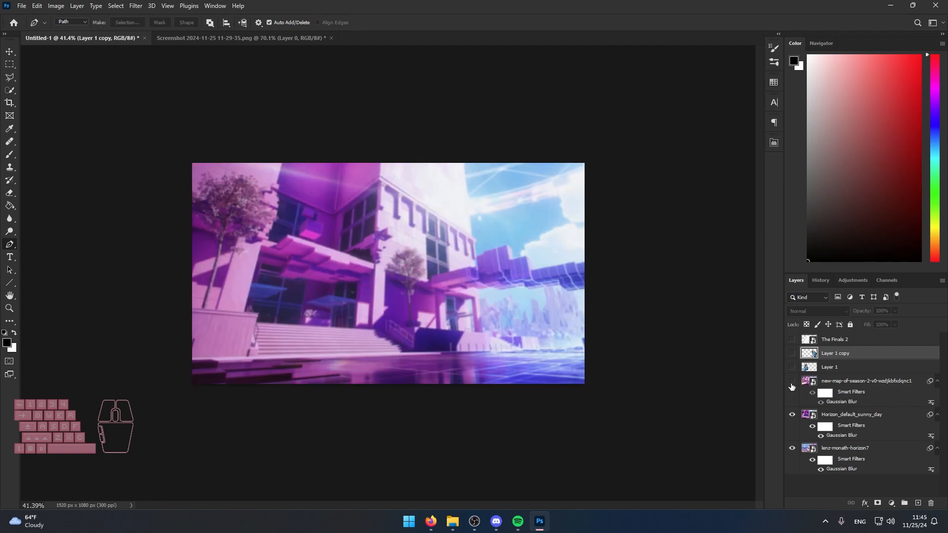
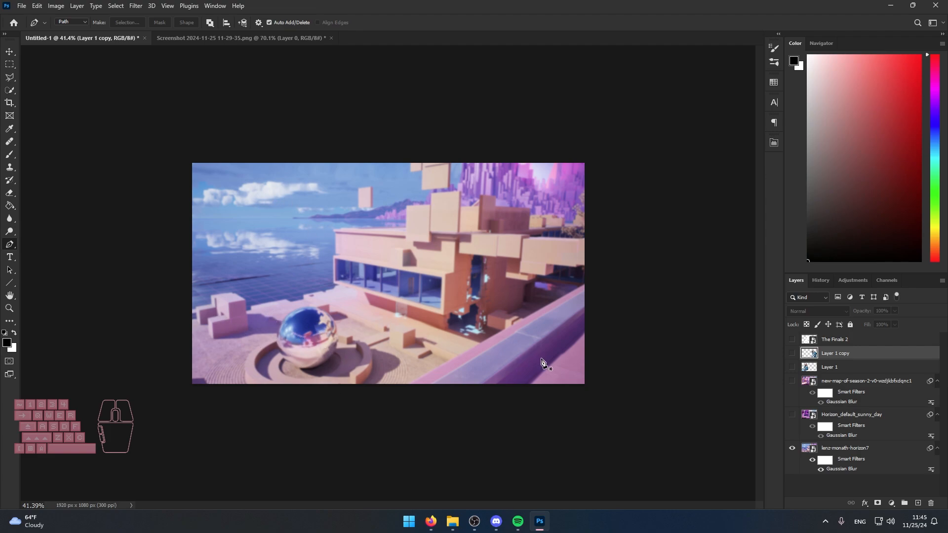
Preview the Layer 1 character against the lenz-monath-horizon7 background, hide it again, and show the Horizon_default_sunny_day background layer.
{"action": "left_click", "coordinate": [790, 366]}
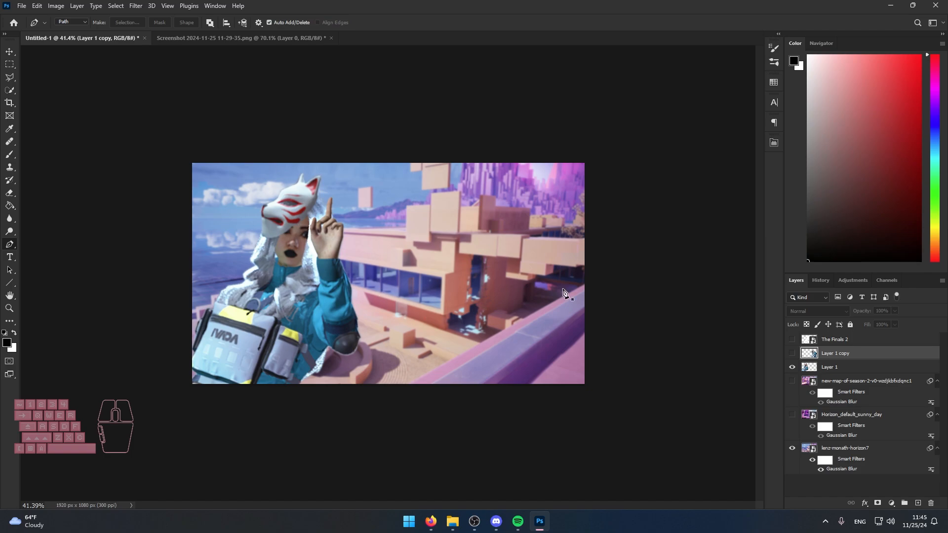
{"action": "left_click", "coordinate": [792, 367]}
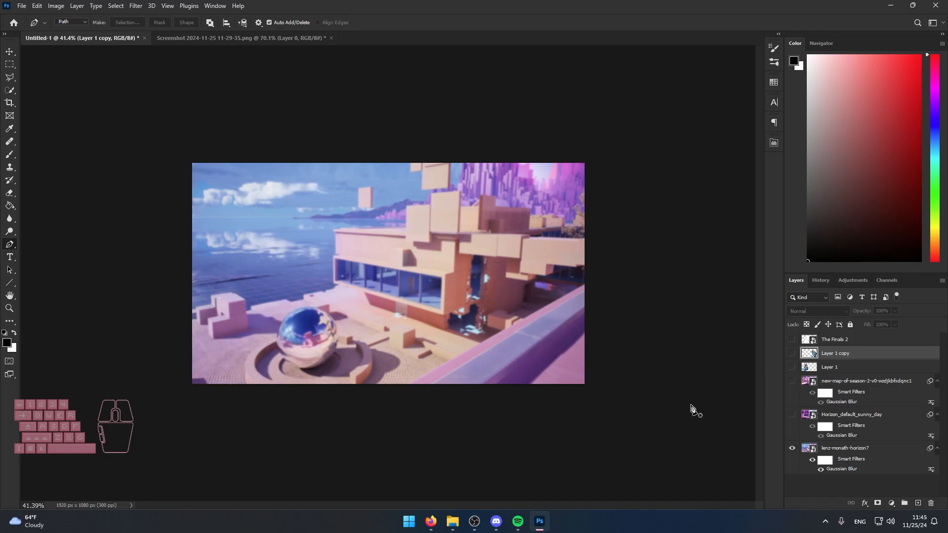
{"action": "left_click", "coordinate": [793, 417]}
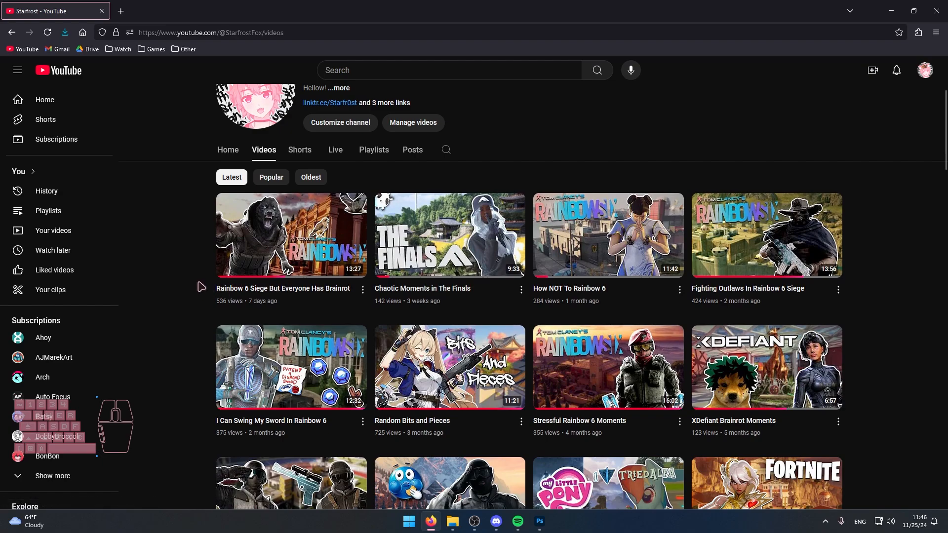
Examine the character placement in earlier thumbnails on the YouTube channel's Videos page and in the Thumbnails folder.
{"action": "scroll", "coordinate": [201, 286], "scroll_direction": "down", "scroll_amount": 1}
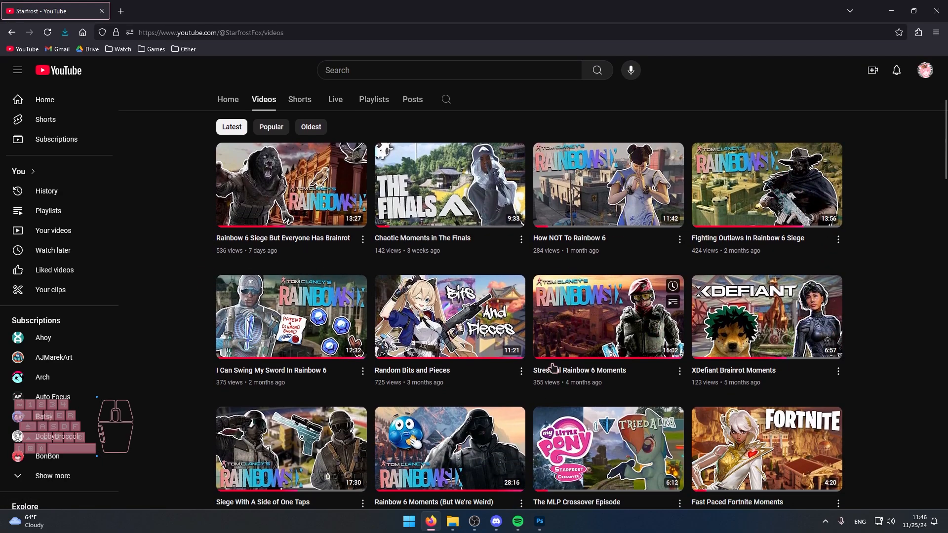
{"action": "scroll", "coordinate": [579, 262], "scroll_direction": "down", "scroll_amount": 4}
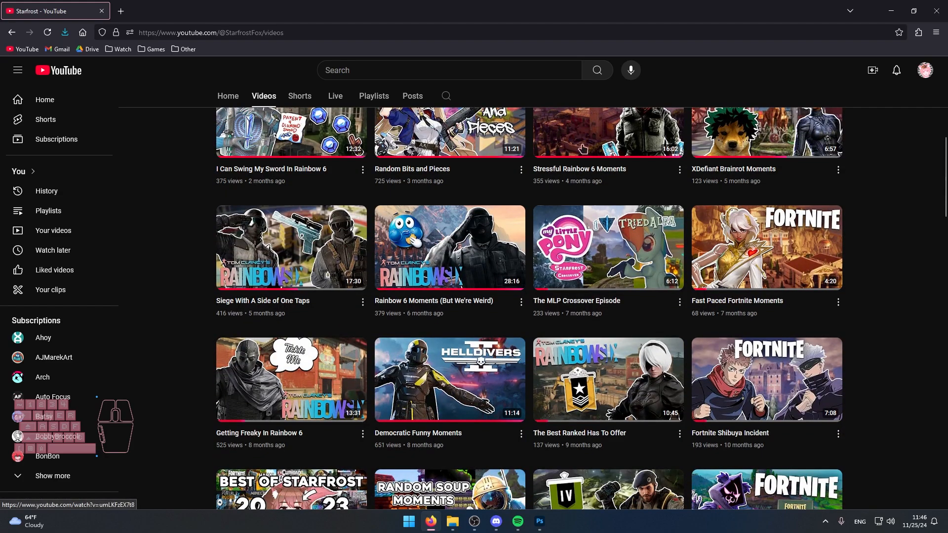
{"action": "scroll", "coordinate": [459, 278], "scroll_direction": "down", "scroll_amount": 1}
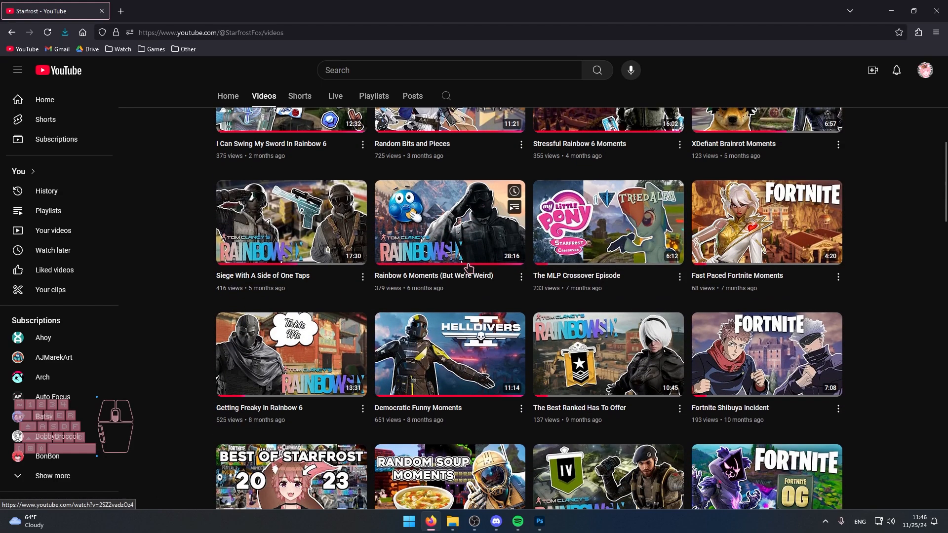
{"action": "scroll", "coordinate": [459, 277], "scroll_direction": "up", "scroll_amount": 6}
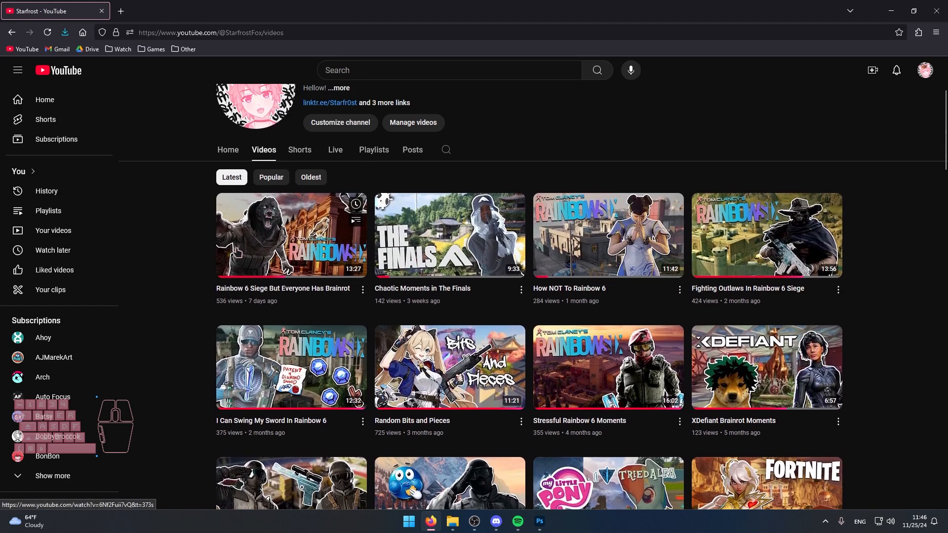
{"action": "scroll", "coordinate": [175, 279], "scroll_direction": "down", "scroll_amount": 1}
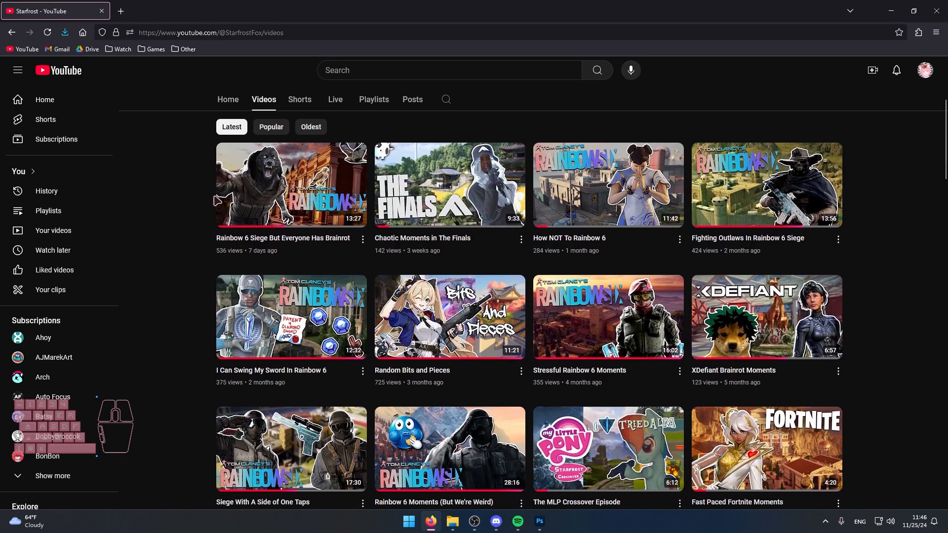
{"action": "left_click", "coordinate": [453, 523]}
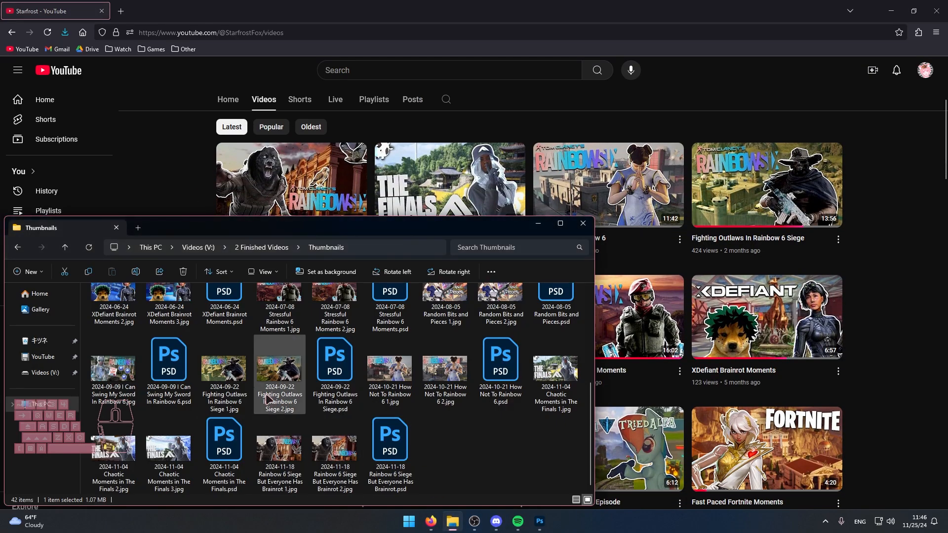
{"action": "double_click", "coordinate": [334, 451]}
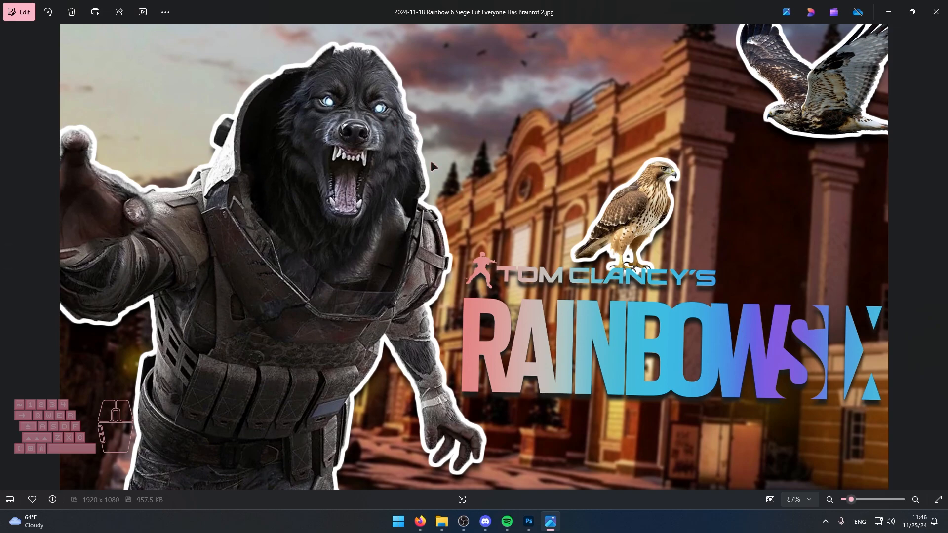
{"action": "left_click", "coordinate": [936, 11]}
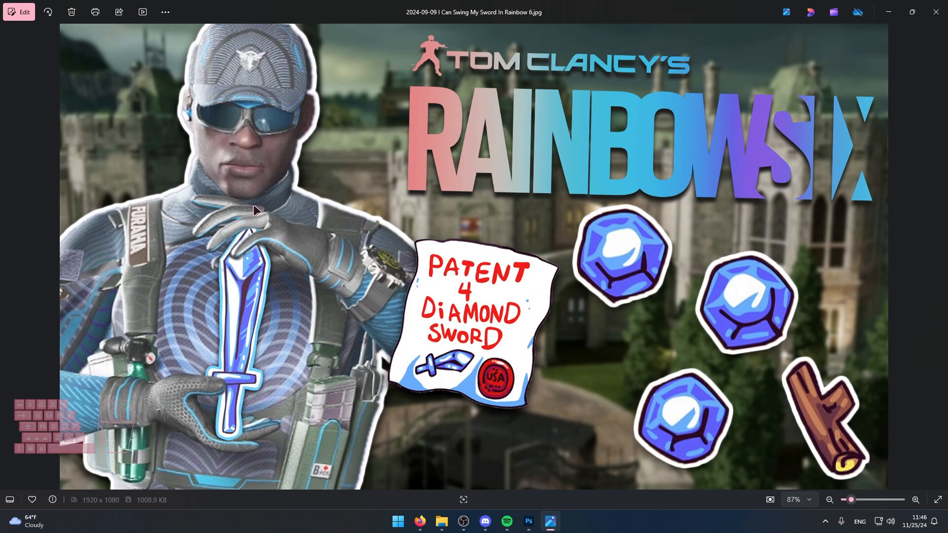
{"action": "left_click", "coordinate": [935, 12]}
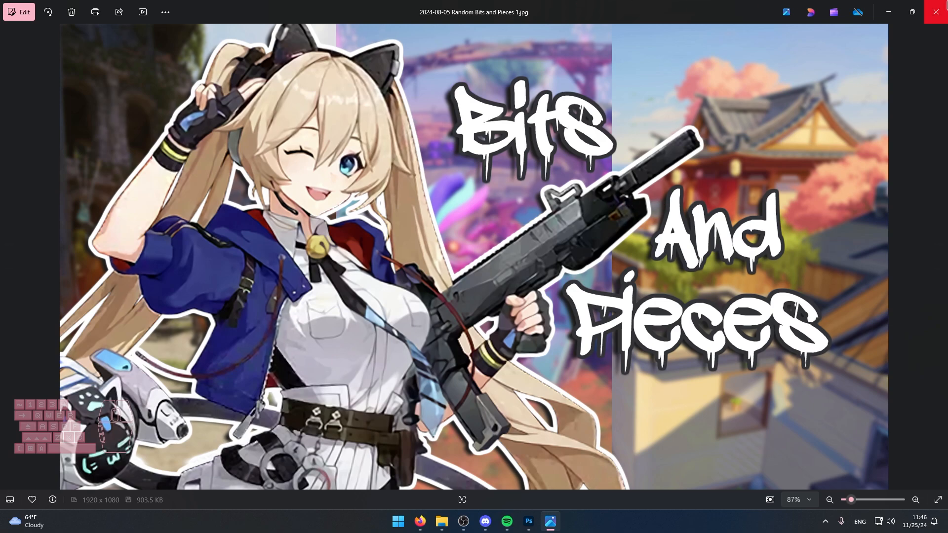
{"action": "left_click", "coordinate": [945, 4]}
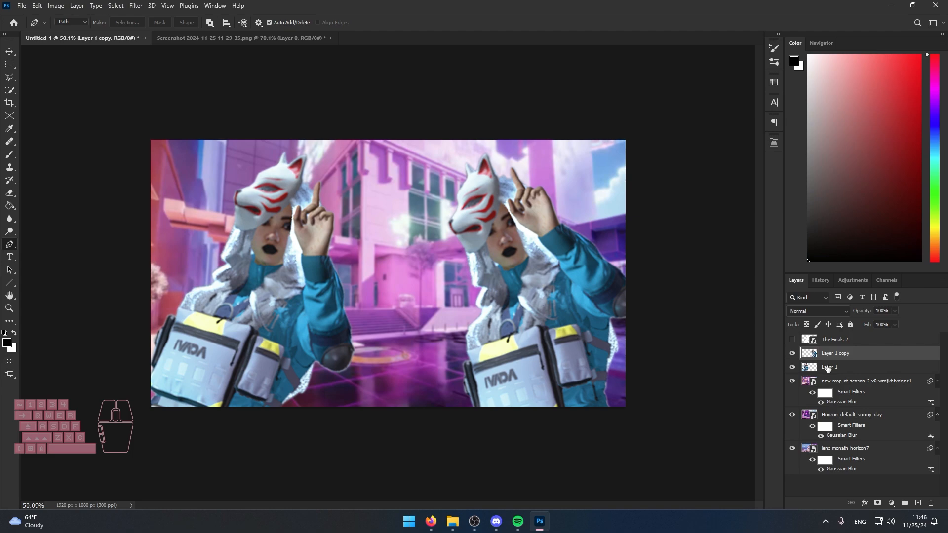
Delete the Layer 1 copy character, and check the latest thumbnails on the YouTube channel's Videos page in Firefox.
{"action": "key", "text": "Delete"}
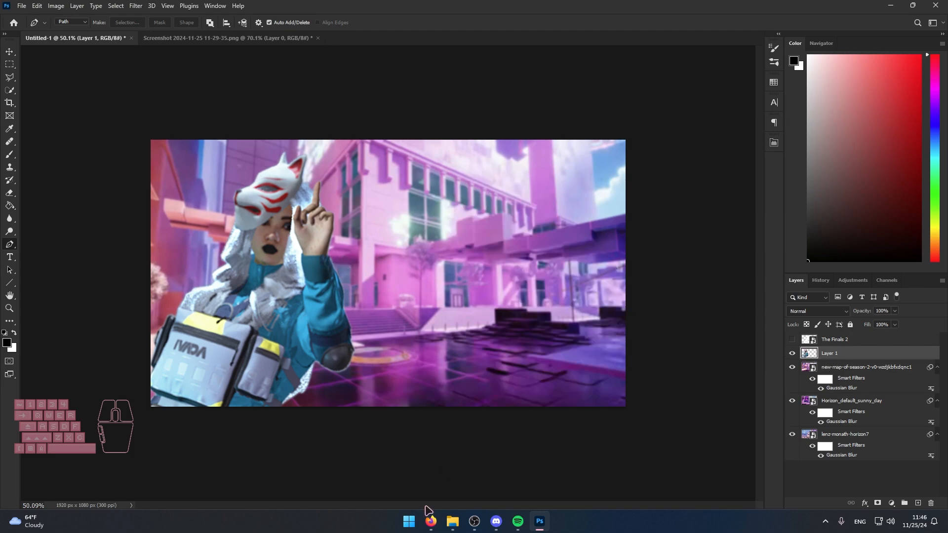
{"action": "left_click", "coordinate": [431, 520]}
{"action": "scroll", "coordinate": [239, 352], "scroll_direction": "down", "scroll_amount": 3}
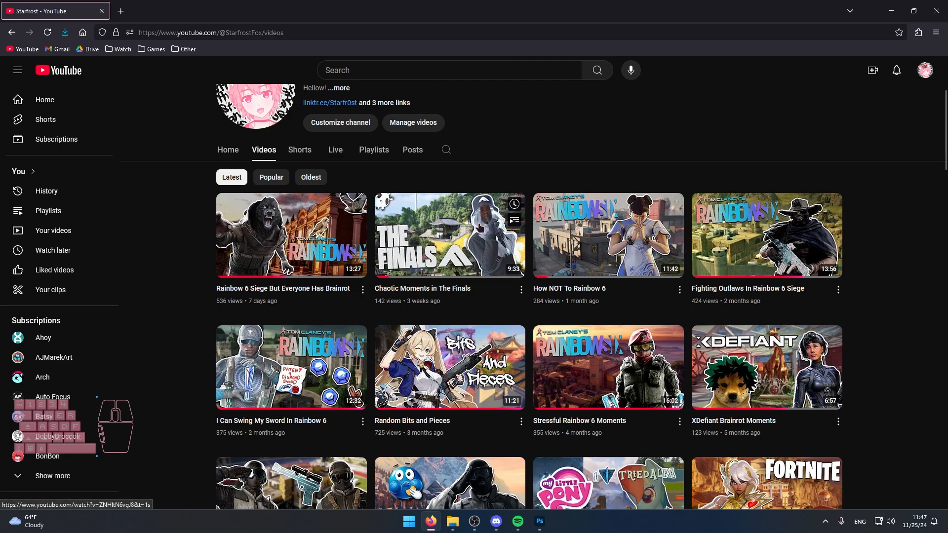
In Photoshop, rotate the Layer 1 character about 6 degrees counter-clockwise and shift it slightly right within the left half of the canvas.
{"action": "left_click", "coordinate": [540, 521]}
{"action": "key", "text": "ctrl+t"}
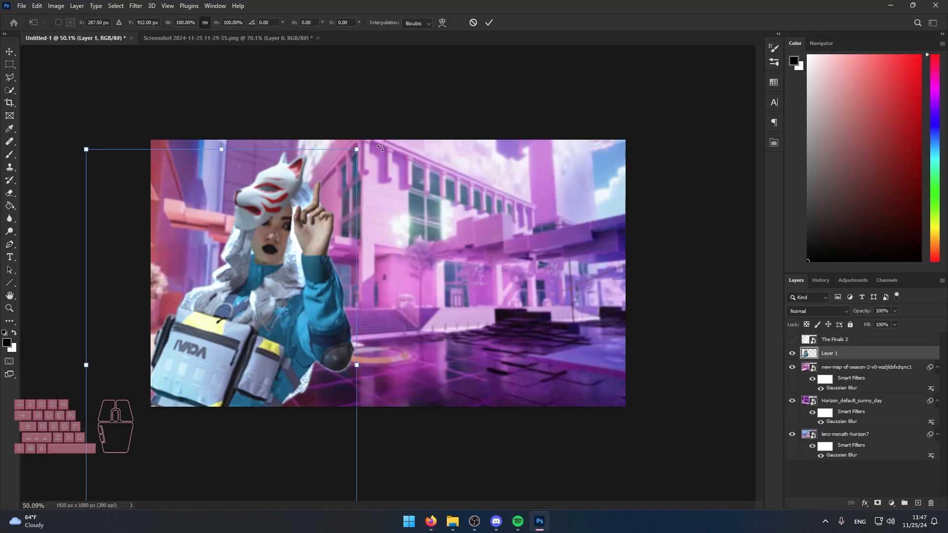
{"action": "left_click_drag", "start_coordinate": [388, 130], "coordinate": [365, 113]}
{"action": "left_click_drag", "start_coordinate": [302, 243], "coordinate": [307, 241]}
{"action": "left_click_drag", "start_coordinate": [268, 313], "coordinate": [268, 315]}
{"action": "scroll", "coordinate": [309, 337], "scroll_direction": "down", "scroll_amount": 2}
{"action": "scroll", "coordinate": [309, 337], "scroll_direction": "up", "scroll_amount": 2}
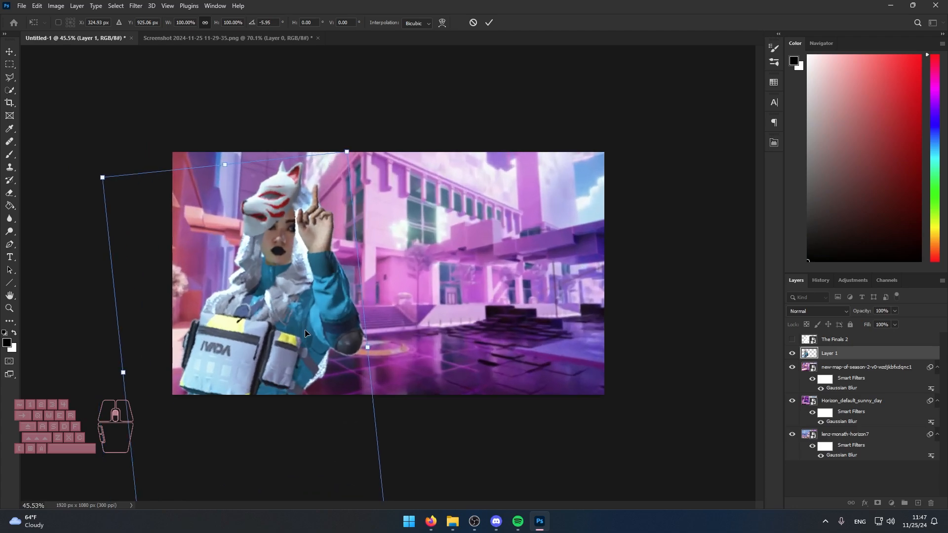
{"action": "key", "text": "Return"}
{"action": "key", "text": "p"}
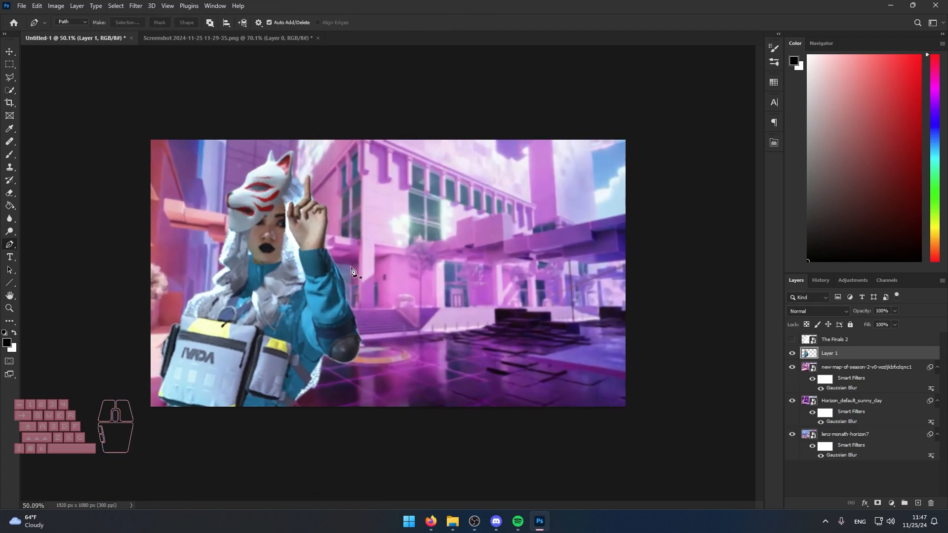
Check how the character and background read with the canvas viewed at small thumbnail size.
{"action": "scroll", "coordinate": [226, 239], "scroll_direction": "up", "scroll_amount": 1}
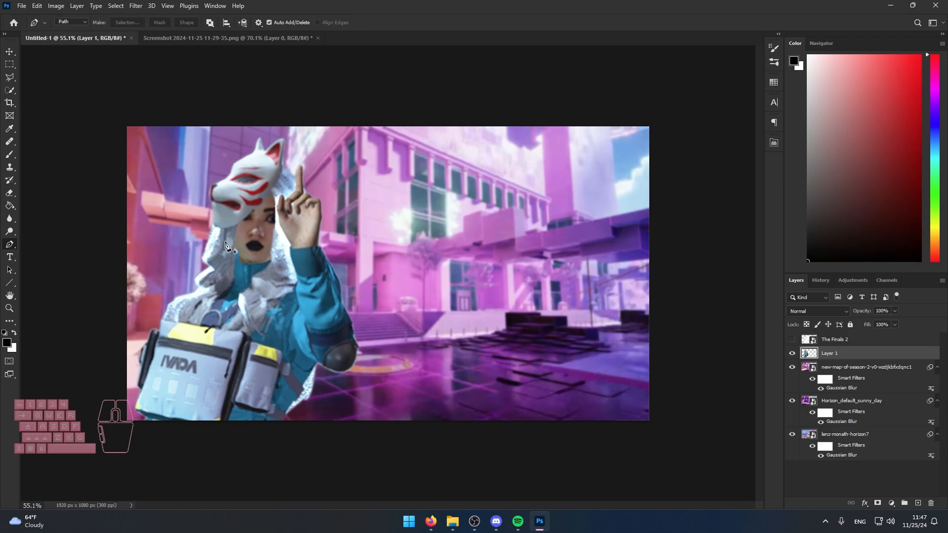
{"action": "scroll", "coordinate": [346, 311], "scroll_direction": "down", "scroll_amount": 15}
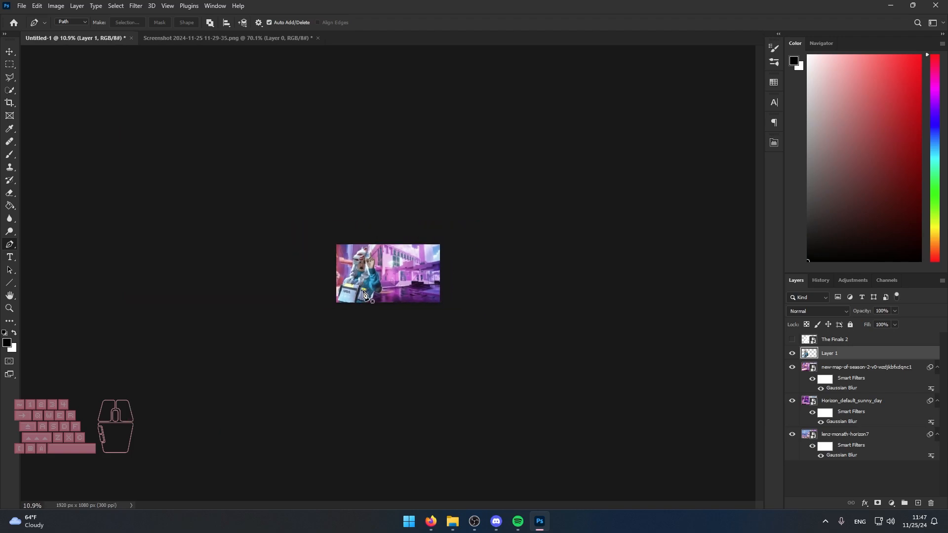
{"action": "scroll", "coordinate": [404, 282], "scroll_direction": "up", "scroll_amount": 4}
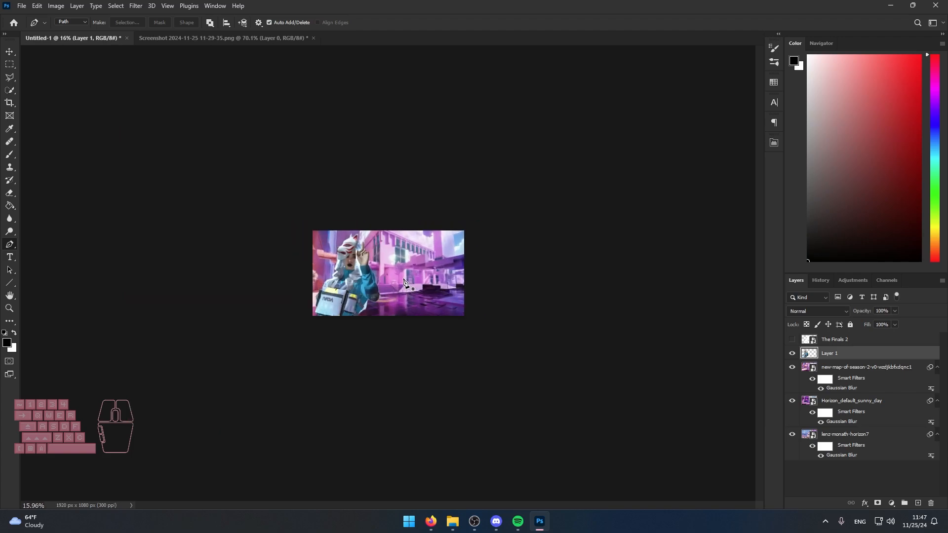
{"action": "scroll", "coordinate": [404, 283], "scroll_direction": "up", "scroll_amount": 1}
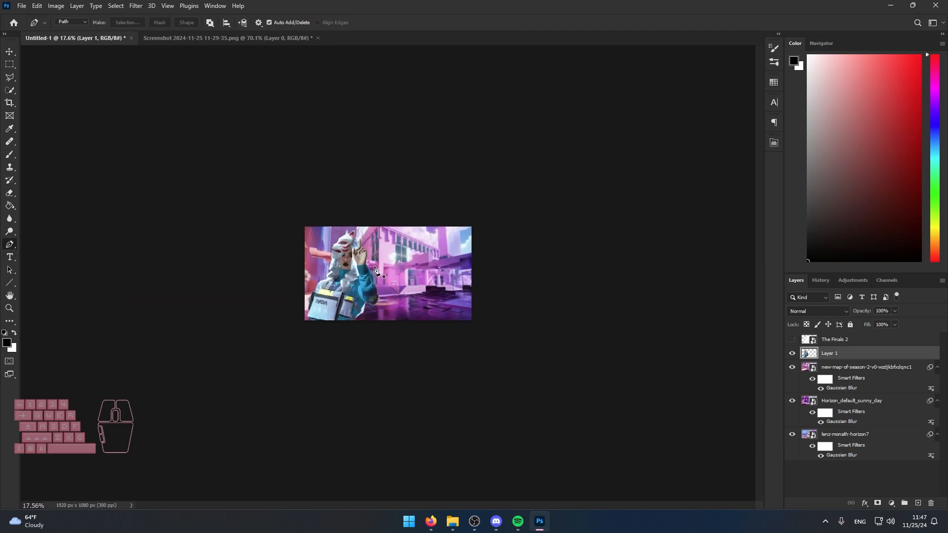
{"action": "scroll", "coordinate": [345, 291], "scroll_direction": "up", "scroll_amount": 1}
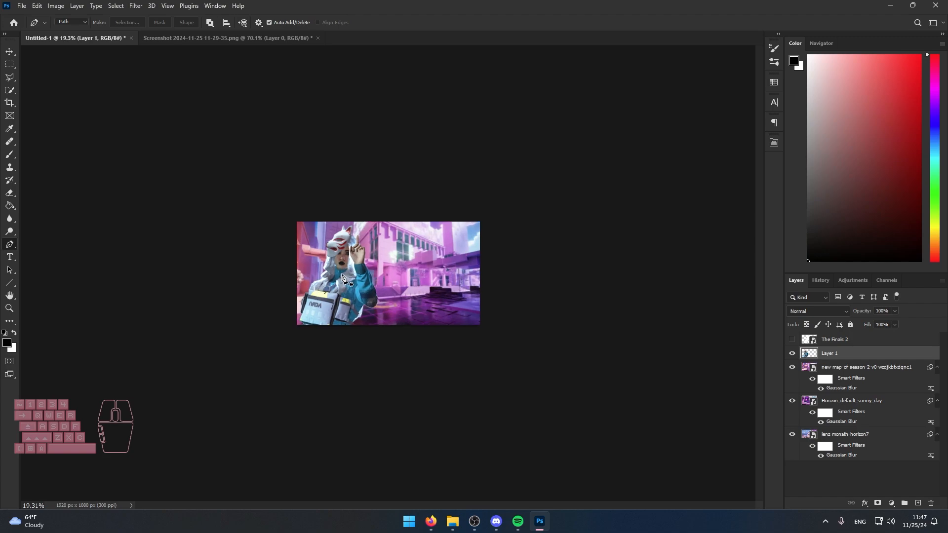
{"action": "scroll", "coordinate": [328, 294], "scroll_direction": "up", "scroll_amount": 6}
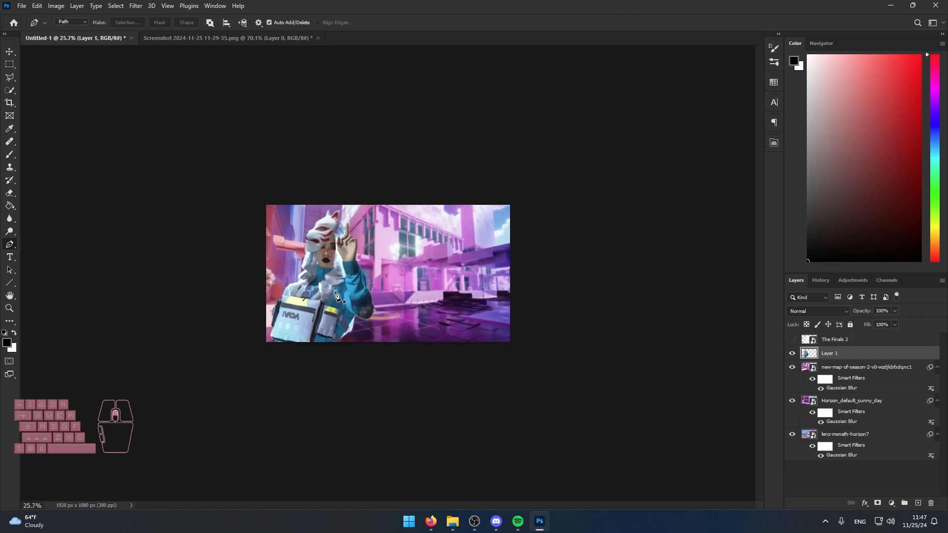
Compare the character positions in earlier thumbnails, from Rainbow 6 Siege But Everyone Has Brainrot back to Siege With A Side of One Taps.
{"action": "left_click", "coordinate": [434, 522]}
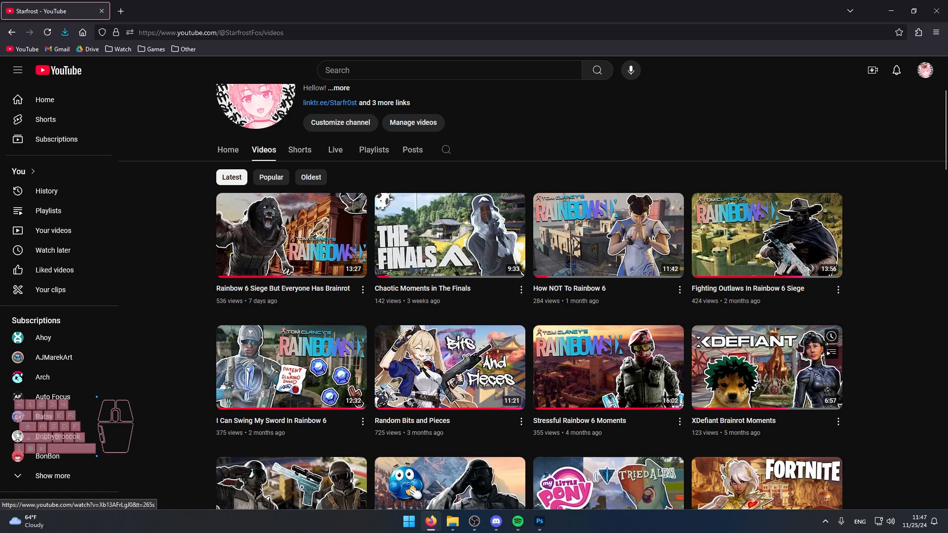
{"action": "scroll", "coordinate": [311, 383], "scroll_direction": "down", "scroll_amount": 5}
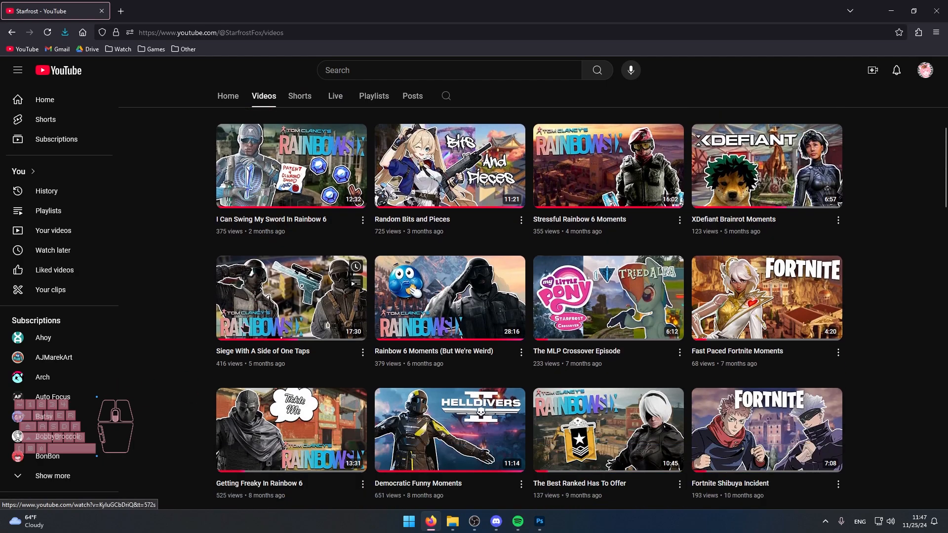
{"action": "scroll", "coordinate": [561, 312], "scroll_direction": "down", "scroll_amount": 2}
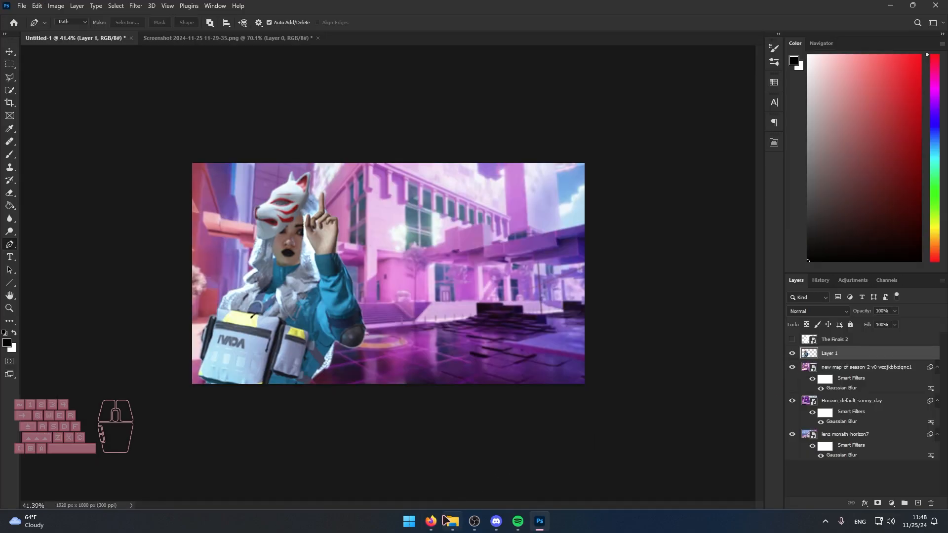
{"action": "left_click", "coordinate": [451, 522]}
{"action": "scroll", "coordinate": [424, 437], "scroll_direction": "down", "scroll_amount": 2}
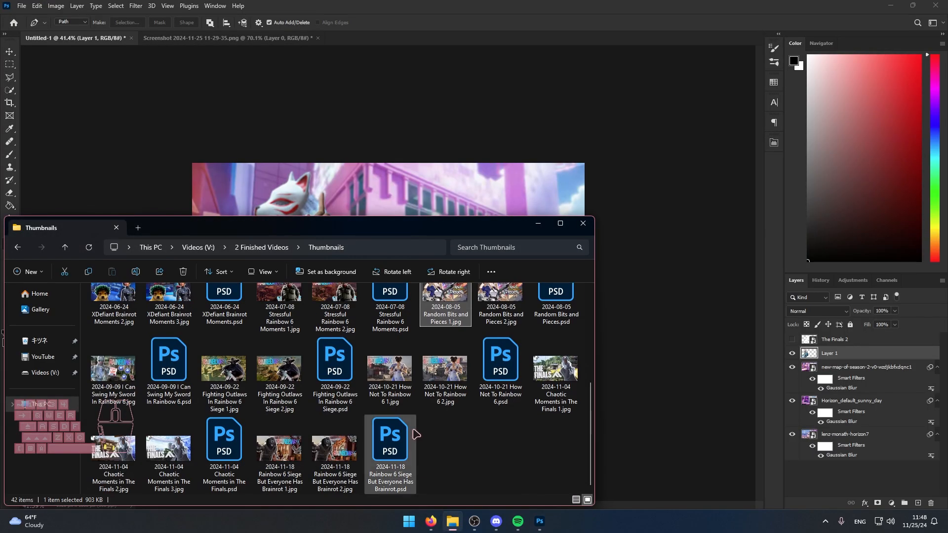
{"action": "double_click", "coordinate": [335, 449]}
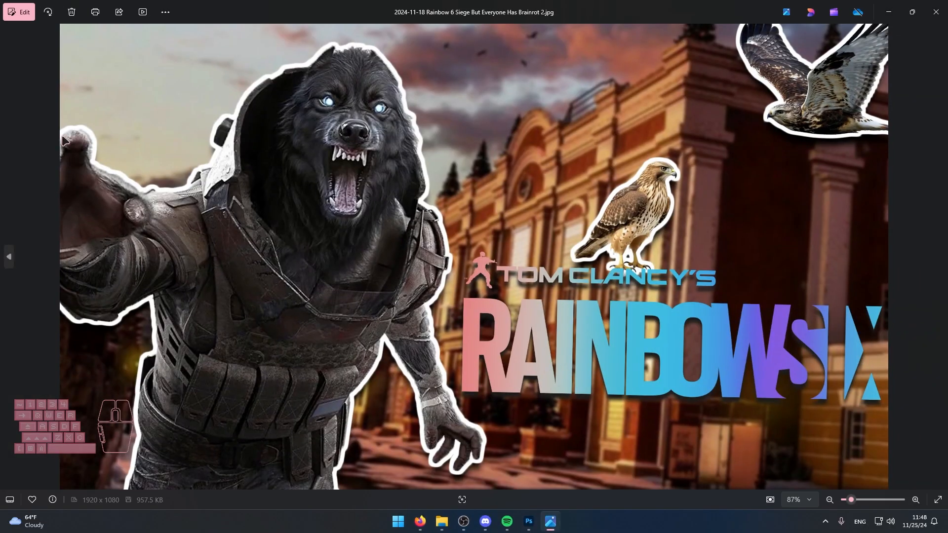
{"action": "key", "text": "Left"}
{"action": "key", "text": "Left"}
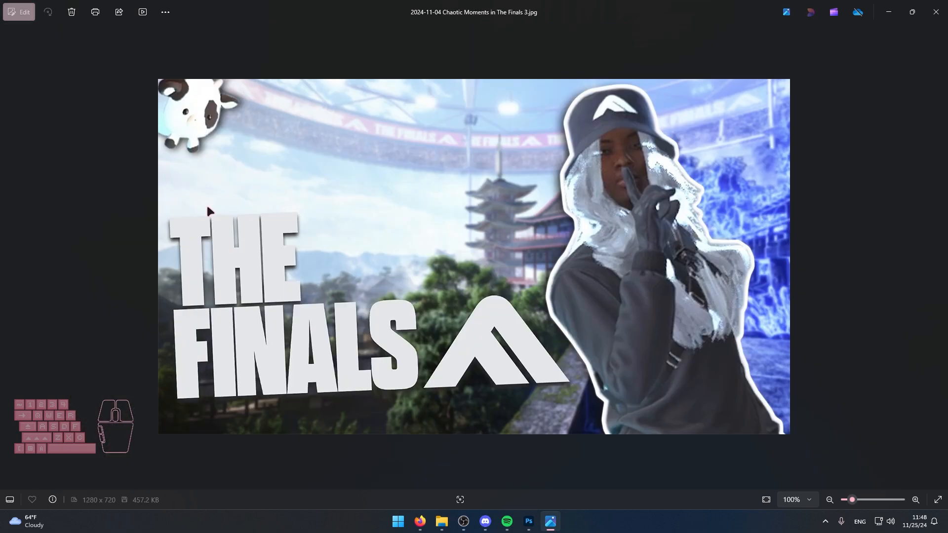
{"action": "key", "text": "Left"}
{"action": "key", "text": "Left"}
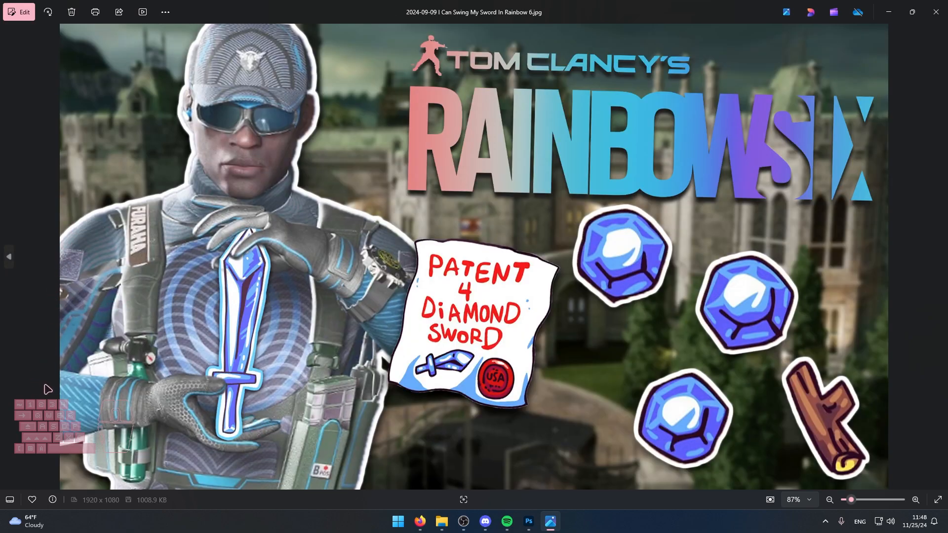
{"action": "key", "text": "Left"}
{"action": "key", "text": "Left"}
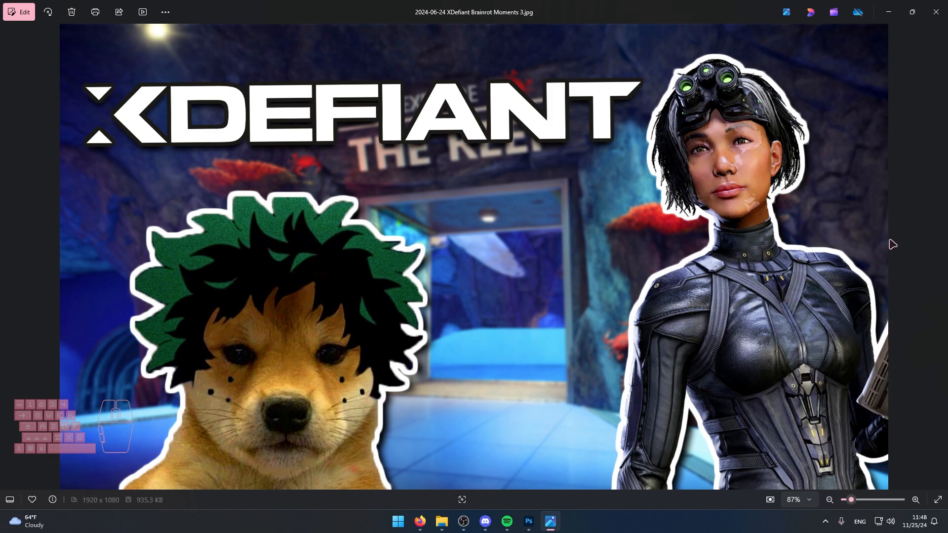
{"action": "key", "text": "Left"}
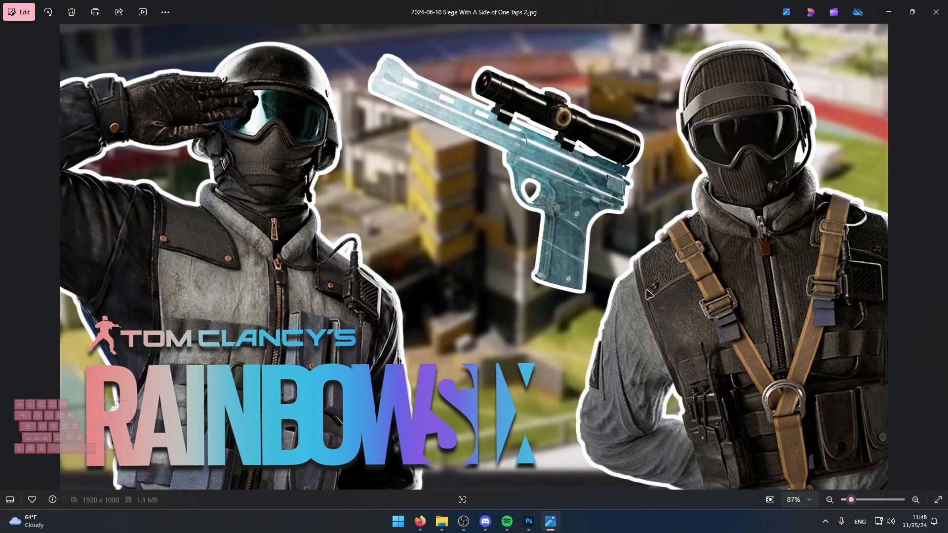
{"action": "key", "text": "alt+F4"}
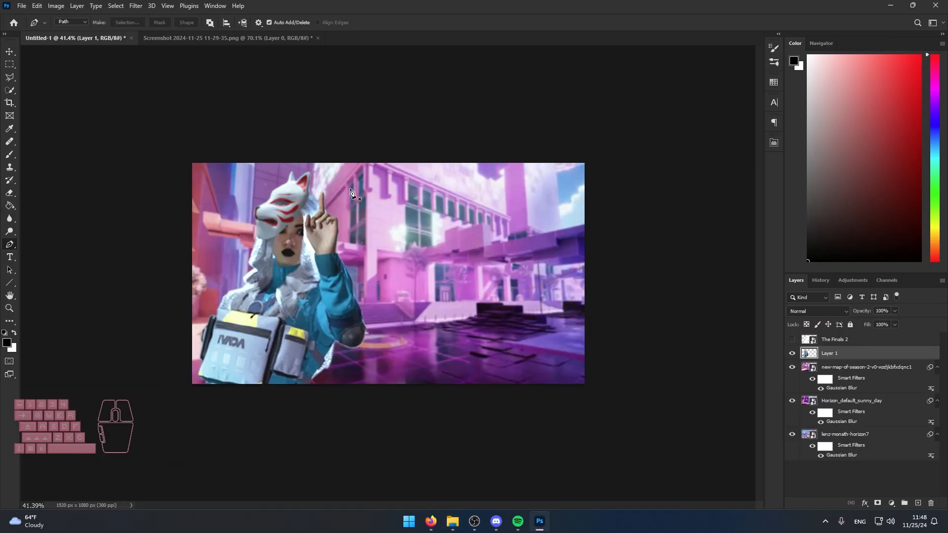
Move the Layer 1 character slightly further right in Photoshop and show The Finals 2 logo layer.
{"action": "key", "text": "ctrl+t"}
{"action": "left_click_drag", "start_coordinate": [293, 320], "coordinate": [301, 318]}
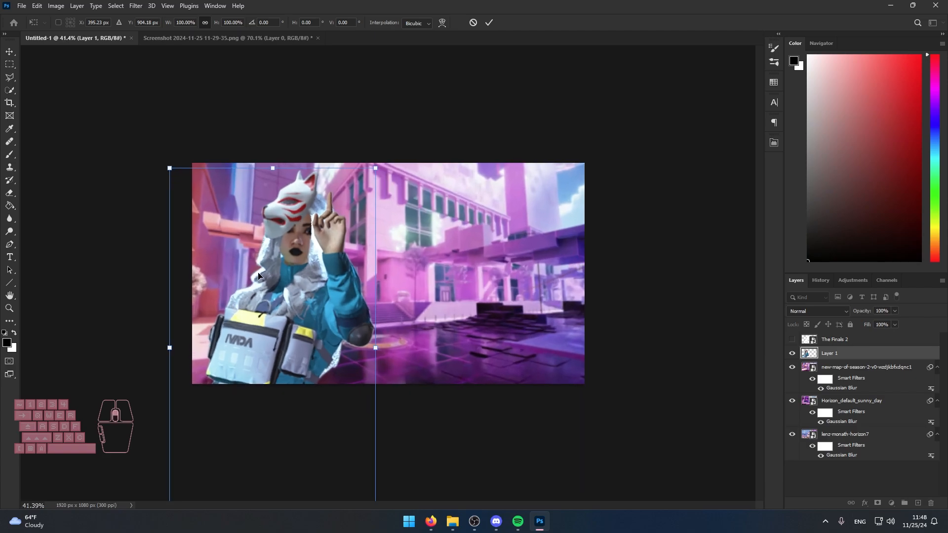
{"action": "left_click_drag", "start_coordinate": [262, 281], "coordinate": [263, 286]}
{"action": "key", "text": "Return"}
{"action": "left_click", "coordinate": [792, 339]}
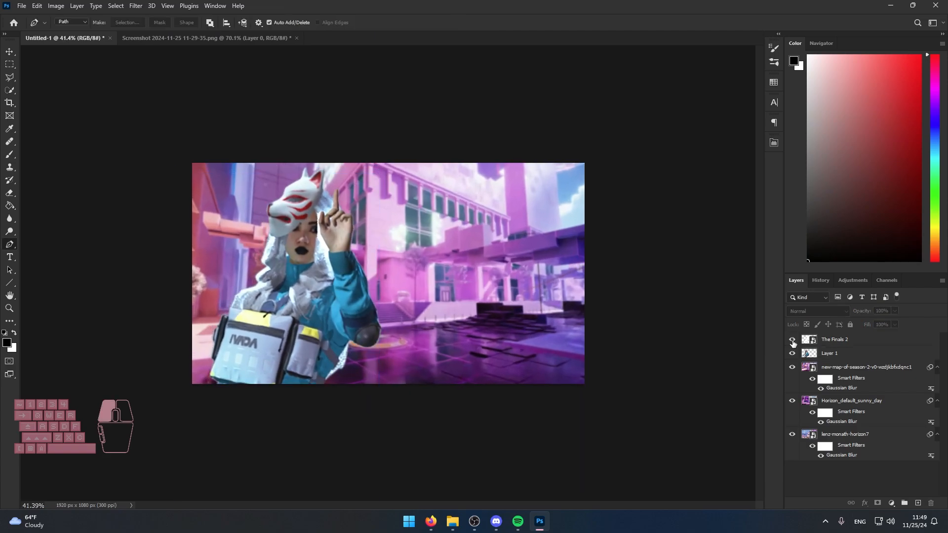
Scale The Finals 2 logo down to about a third, place it in the canvas's upper right area and tilt it slightly clockwise.
{"action": "left_click", "coordinate": [834, 340]}
{"action": "key", "text": "ctrl+t"}
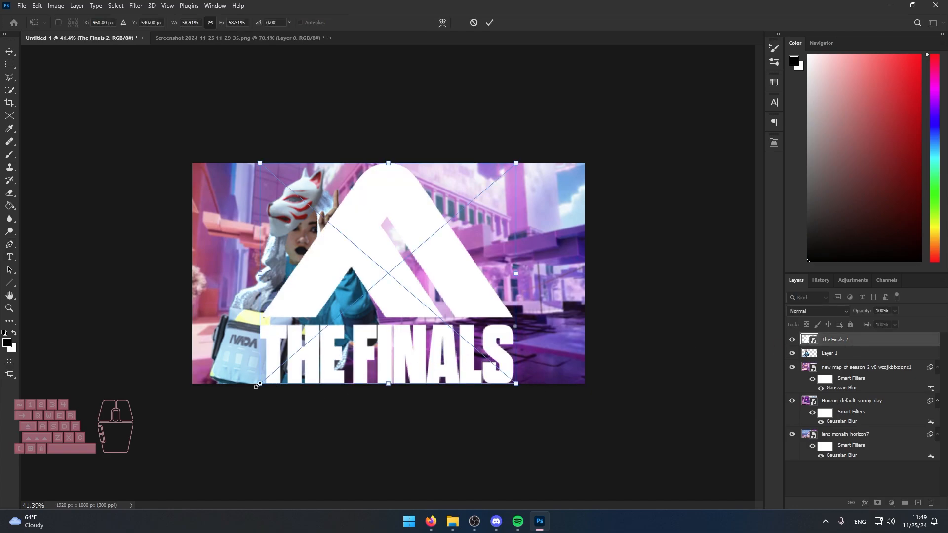
{"action": "left_click_drag", "start_coordinate": [358, 388], "coordinate": [429, 302]}
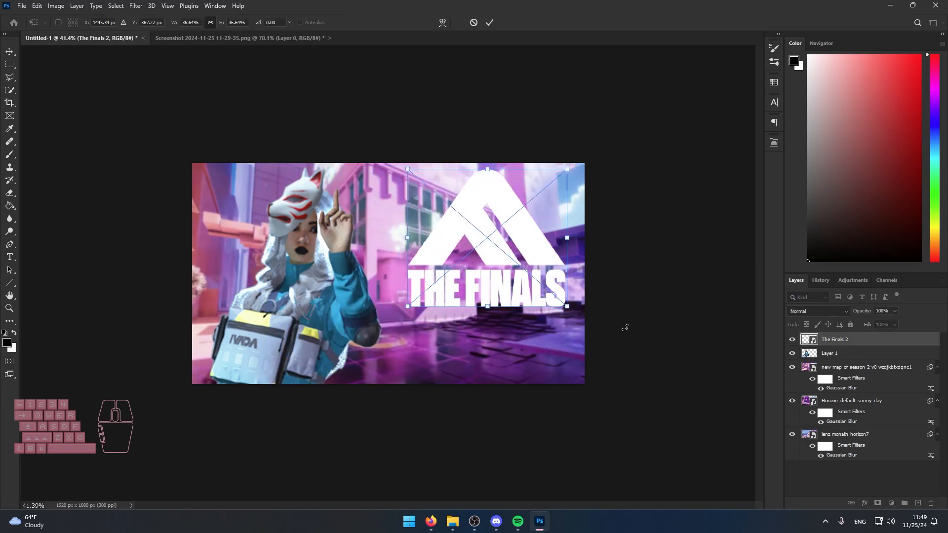
{"action": "left_click_drag", "start_coordinate": [624, 327], "coordinate": [613, 330]}
{"action": "left_click_drag", "start_coordinate": [564, 311], "coordinate": [535, 262]}
{"action": "left_click_drag", "start_coordinate": [483, 290], "coordinate": [483, 298]}
{"action": "left_click", "coordinate": [814, 472]}
Check how the character and The Finals logo read together with the canvas viewed at small thumbnail size.
{"action": "scroll", "coordinate": [491, 325], "scroll_direction": "down", "scroll_amount": 8}
{"action": "scroll", "coordinate": [420, 314], "scroll_direction": "down", "scroll_amount": 2}
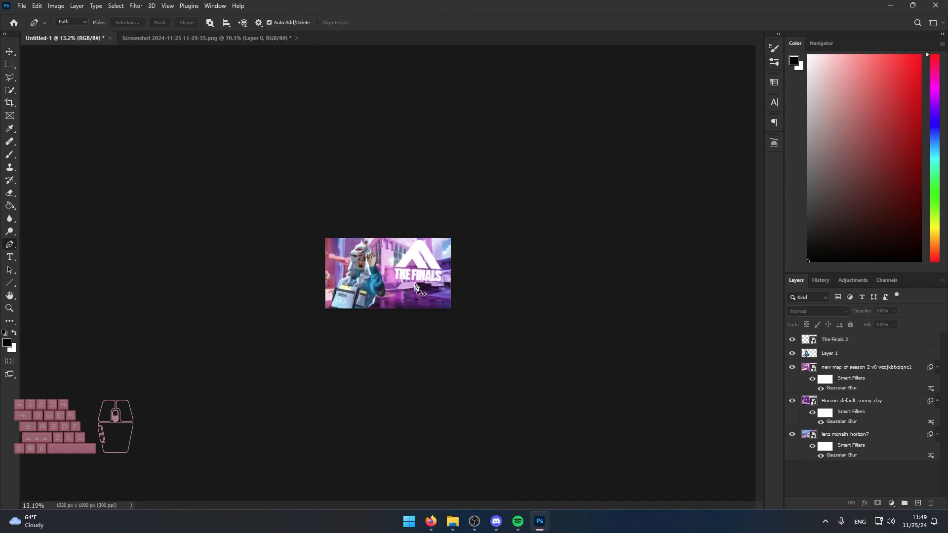
{"action": "scroll", "coordinate": [419, 308], "scroll_direction": "up", "scroll_amount": 1}
{"action": "scroll", "coordinate": [419, 301], "scroll_direction": "down", "scroll_amount": 3}
{"action": "scroll", "coordinate": [400, 306], "scroll_direction": "up", "scroll_amount": 1}
{"action": "scroll", "coordinate": [392, 295], "scroll_direction": "up", "scroll_amount": 3}
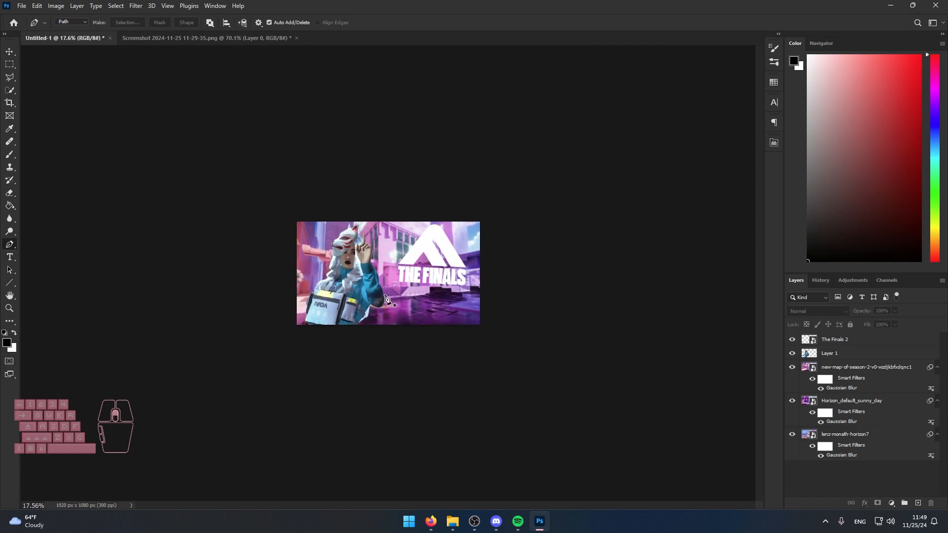
Switch to Firefox and compare how outlines and game logos are styled across the channel's earlier video thumbnails.
{"action": "left_click", "coordinate": [431, 522]}
{"action": "scroll", "coordinate": [415, 296], "scroll_direction": "down", "scroll_amount": 3}
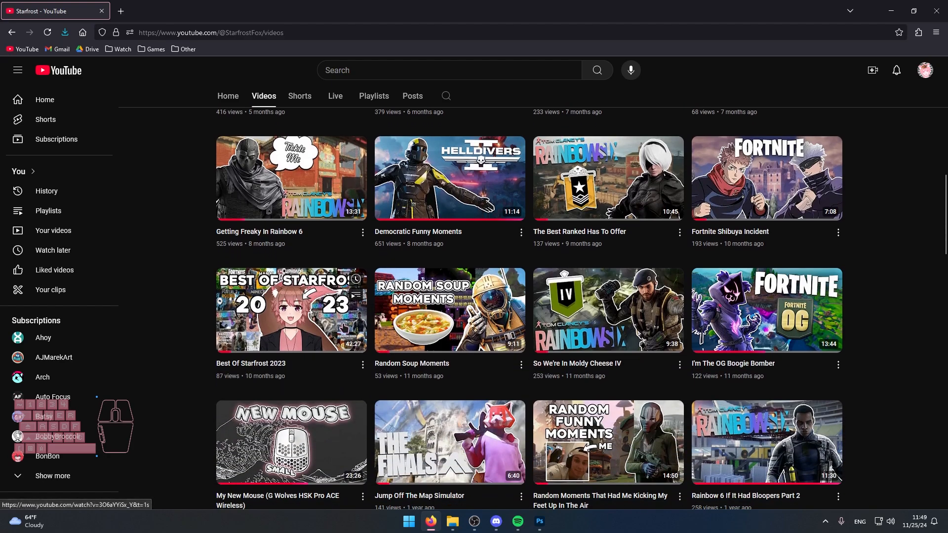
{"action": "scroll", "coordinate": [415, 296], "scroll_direction": "down", "scroll_amount": 2}
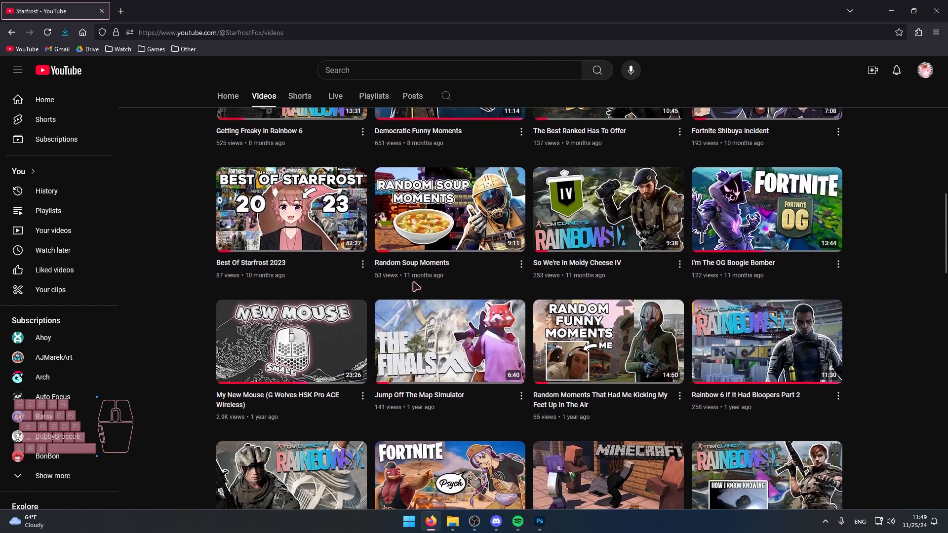
{"action": "scroll", "coordinate": [417, 387], "scroll_direction": "down", "scroll_amount": 4}
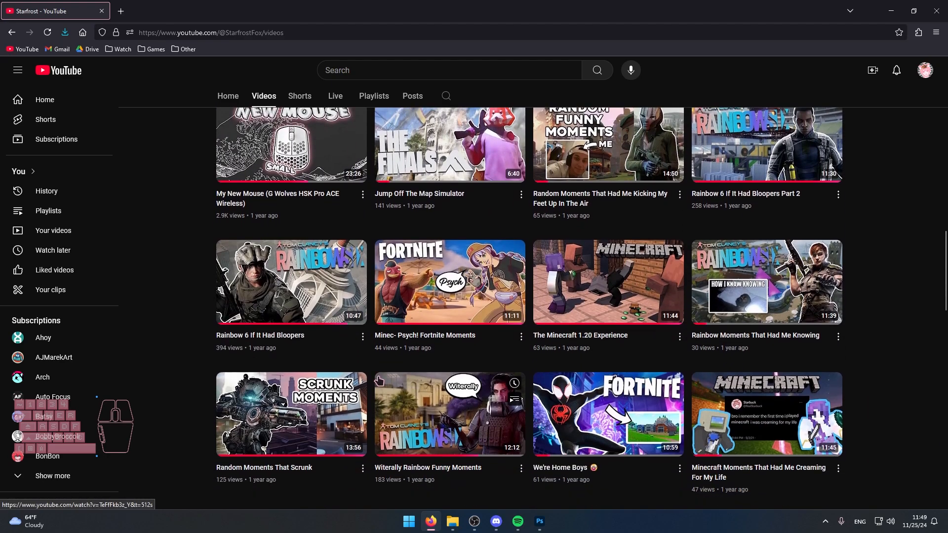
{"action": "scroll", "coordinate": [377, 276], "scroll_direction": "up", "scroll_amount": 15}
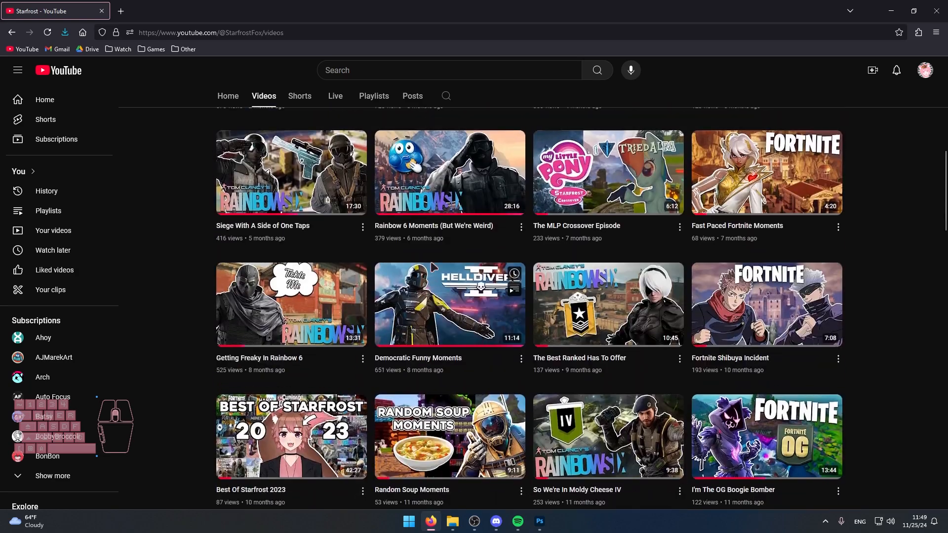
{"action": "scroll", "coordinate": [380, 210], "scroll_direction": "up", "scroll_amount": 2}
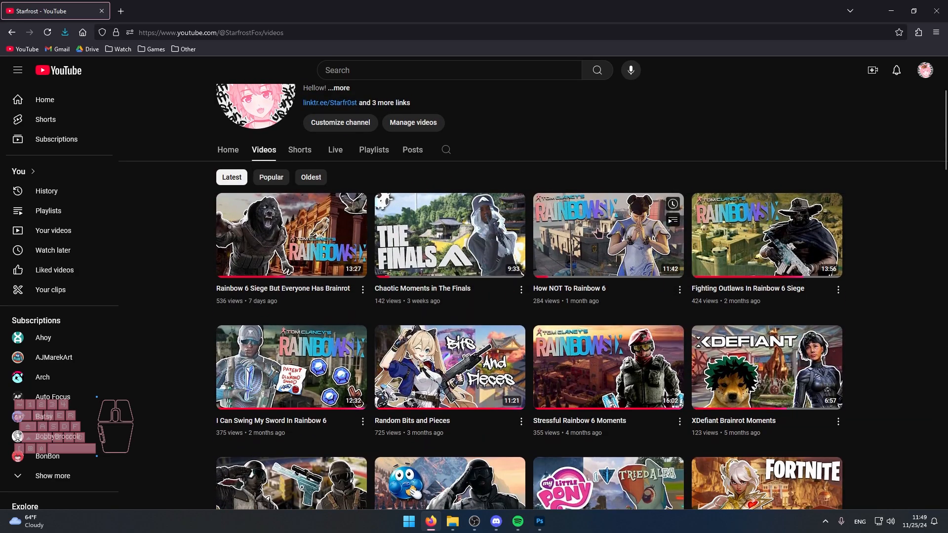
{"action": "scroll", "coordinate": [572, 258], "scroll_direction": "down", "scroll_amount": 3}
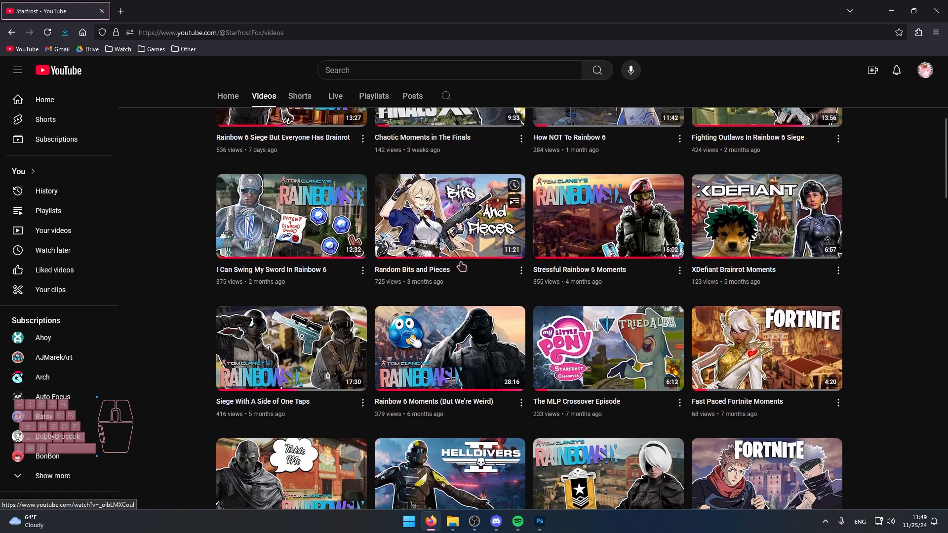
{"action": "scroll", "coordinate": [467, 254], "scroll_direction": "down", "scroll_amount": 2}
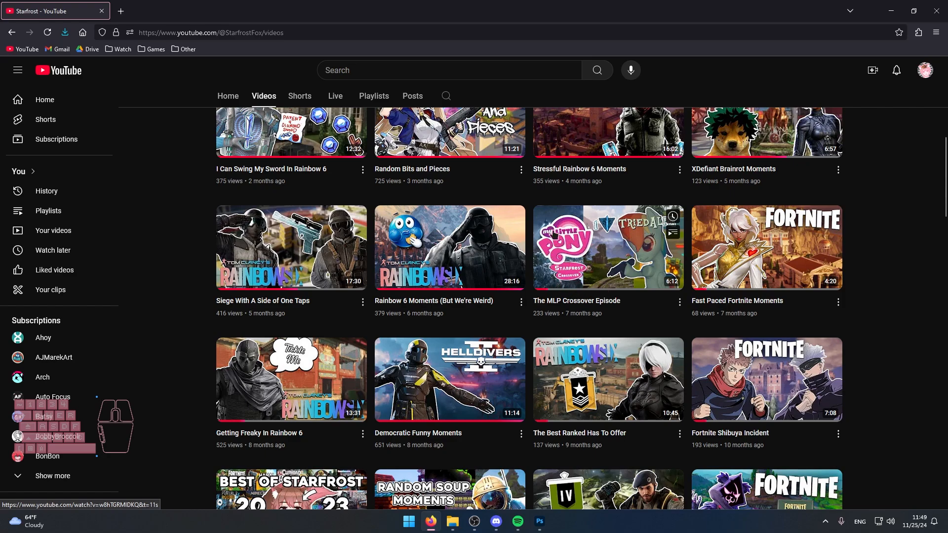
{"action": "scroll", "coordinate": [588, 280], "scroll_direction": "down", "scroll_amount": 5}
{"action": "scroll", "coordinate": [590, 323], "scroll_direction": "down", "scroll_amount": 1}
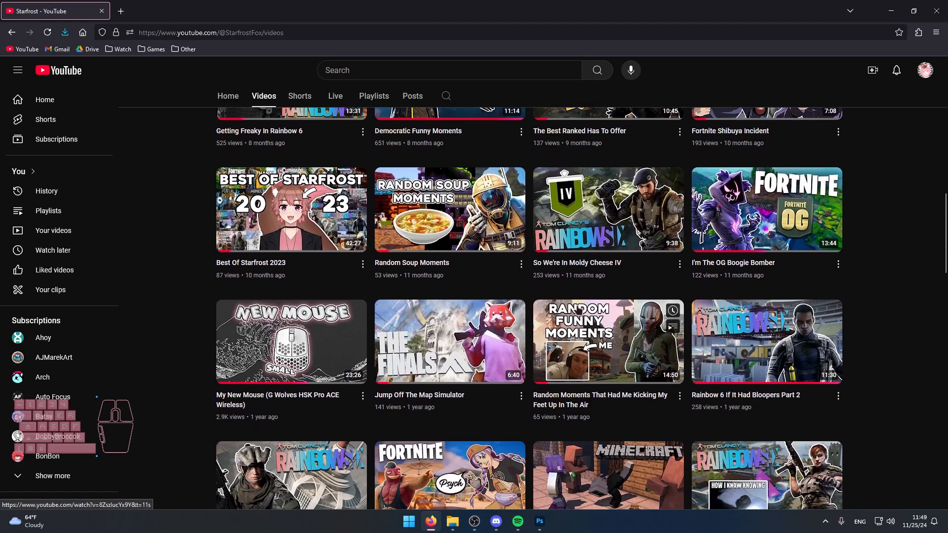
{"action": "scroll", "coordinate": [578, 310], "scroll_direction": "down", "scroll_amount": 5}
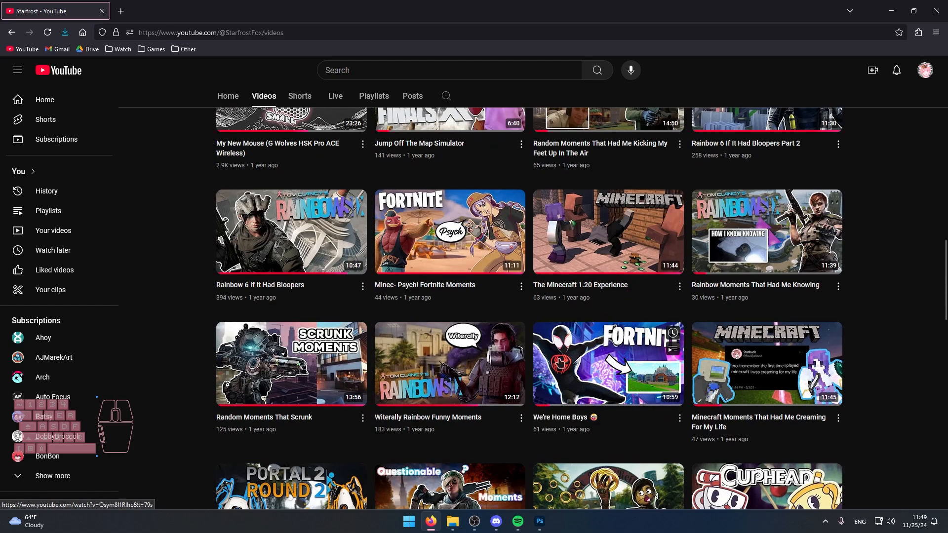
Switch back to Photoshop and add an Outer Glow to the Layer 1 character with 100% opacity and 10 px size.
{"action": "left_click", "coordinate": [540, 520]}
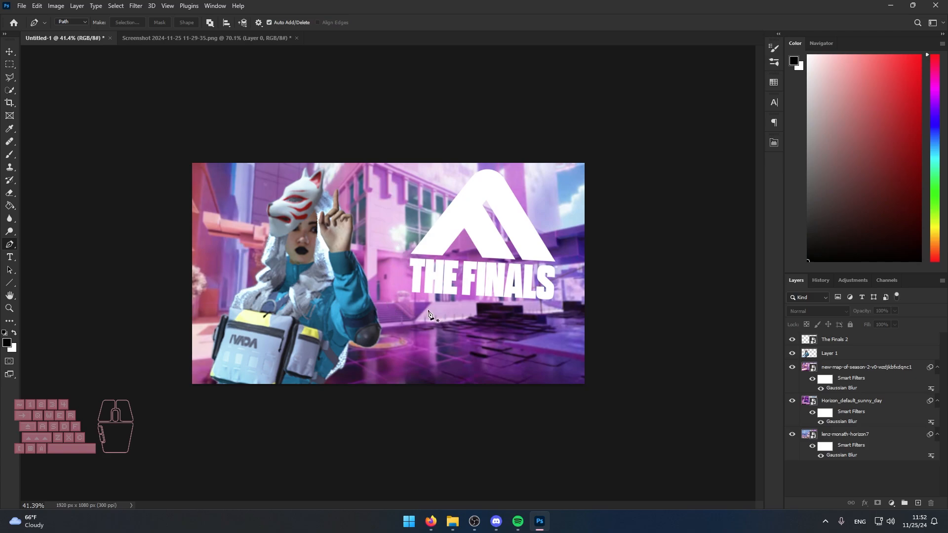
{"action": "scroll", "coordinate": [346, 327], "scroll_direction": "down", "scroll_amount": 1}
{"action": "scroll", "coordinate": [312, 311], "scroll_direction": "up", "scroll_amount": 2}
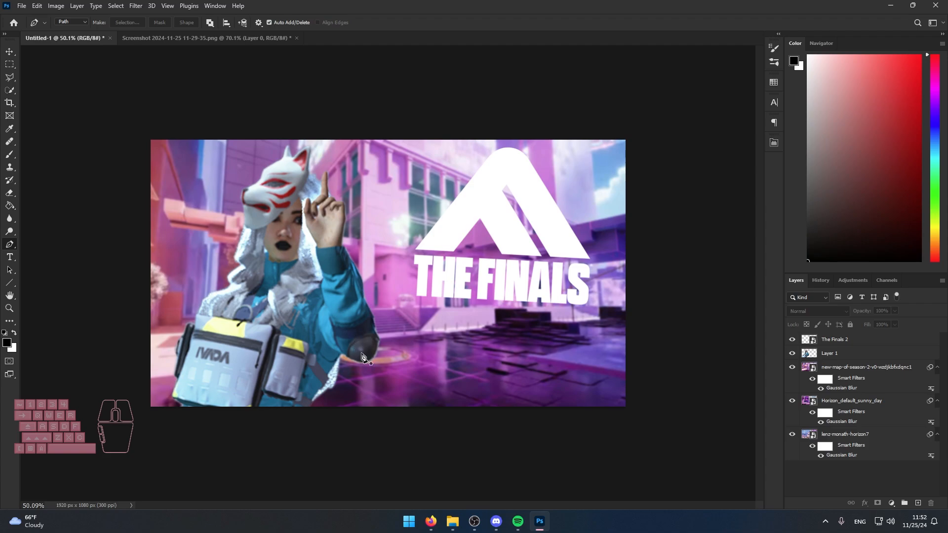
{"action": "left_click", "coordinate": [827, 356]}
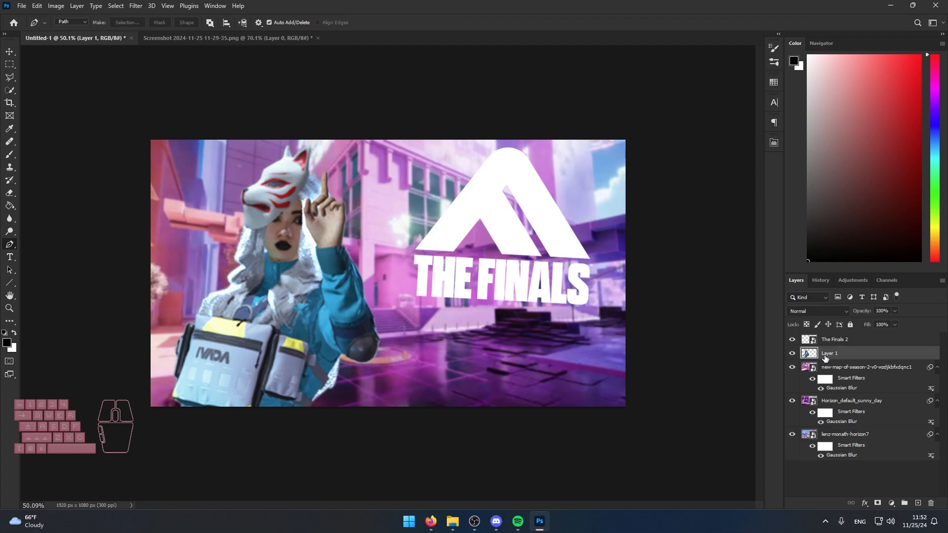
{"action": "left_click", "coordinate": [864, 503]}
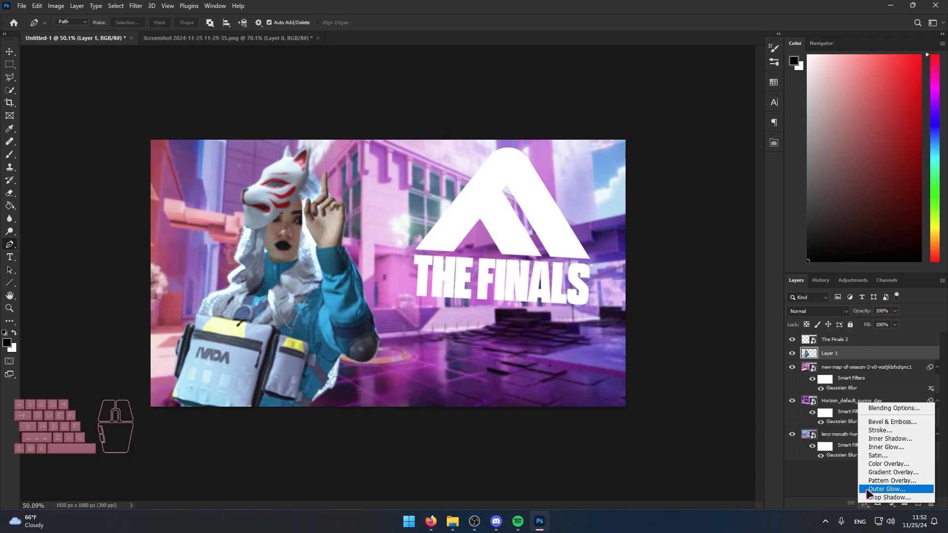
{"action": "left_click", "coordinate": [883, 490]}
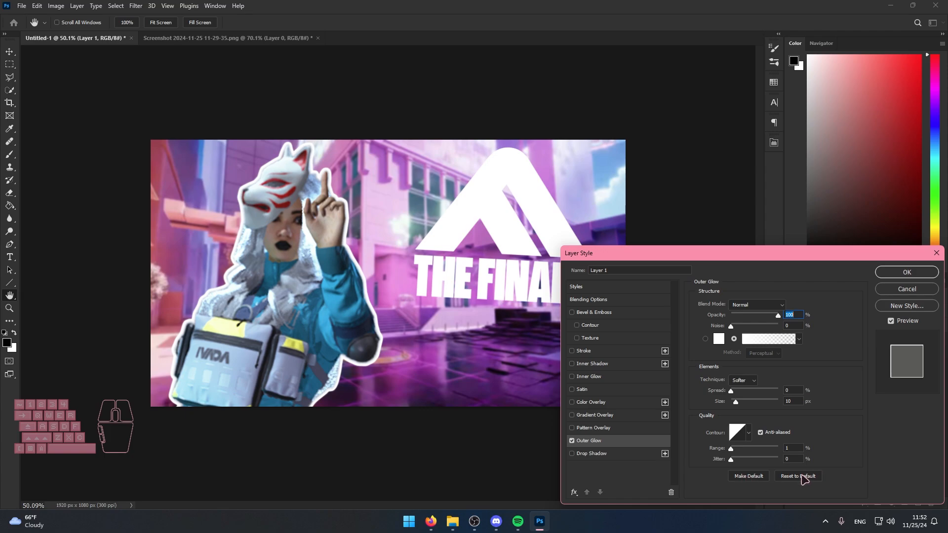
{"action": "left_click", "coordinate": [800, 478]}
{"action": "left_click_drag", "start_coordinate": [736, 402], "coordinate": [735, 402]}
Set the character's outer glow colour to white (ffffff), apply the layer style and inspect the outline up close.
{"action": "left_click", "coordinate": [718, 339]}
{"action": "left_click_drag", "start_coordinate": [710, 360], "coordinate": [499, 507]}
{"action": "left_click_drag", "start_coordinate": [693, 365], "coordinate": [677, 327]}
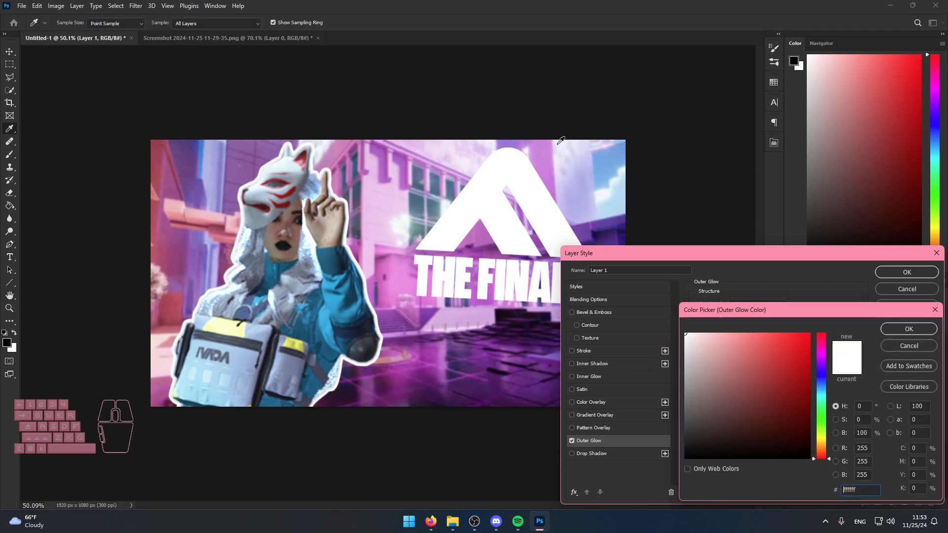
{"action": "left_click", "coordinate": [904, 329]}
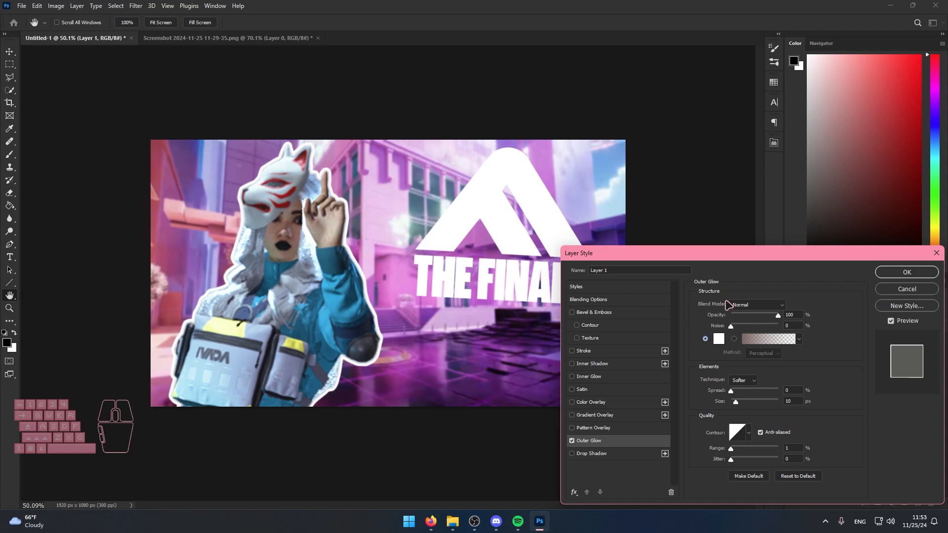
{"action": "left_click", "coordinate": [907, 272]}
{"action": "key", "text": "p"}
{"action": "scroll", "coordinate": [437, 243], "scroll_direction": "up", "scroll_amount": 4}
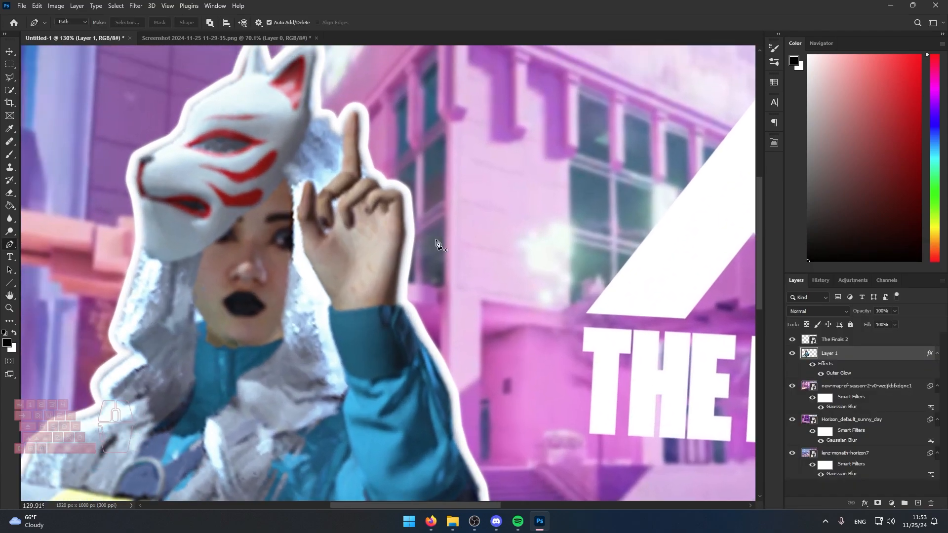
{"action": "scroll", "coordinate": [437, 245], "scroll_direction": "up", "scroll_amount": 3}
{"action": "key", "text": "ctrl+0"}
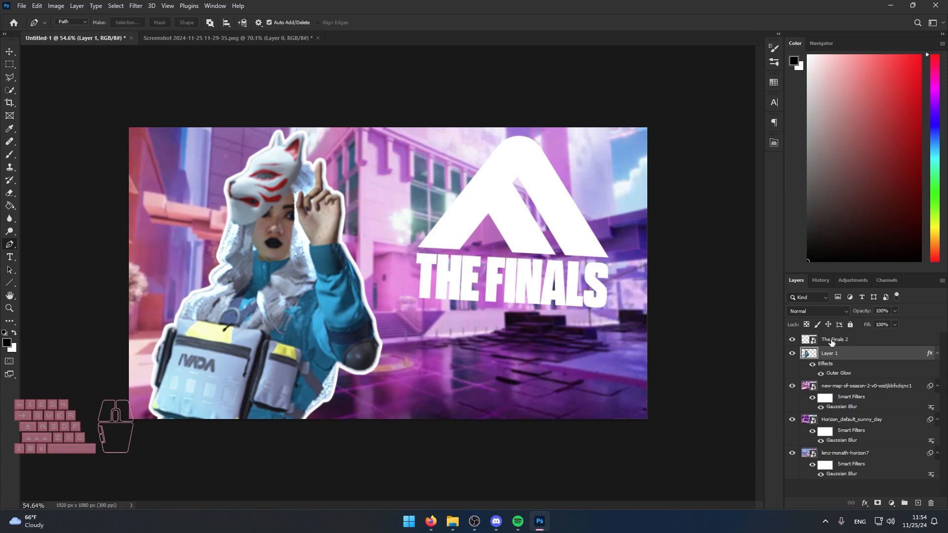
Add a Drop Shadow to The Finals 2 logo with 10 px distance, a larger blur size and dark grey colour 333333.
{"action": "left_click", "coordinate": [832, 340]}
{"action": "left_click", "coordinate": [865, 503]}
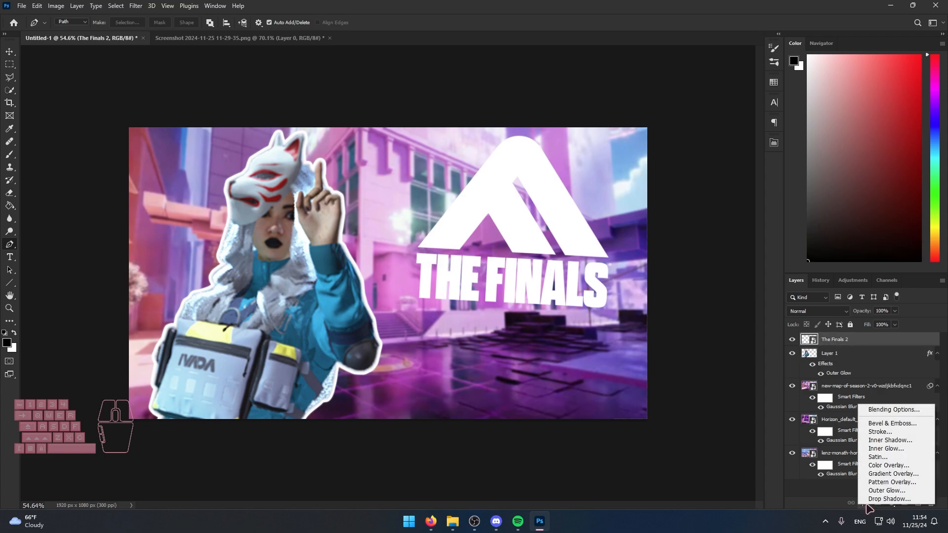
{"action": "left_click", "coordinate": [869, 499]}
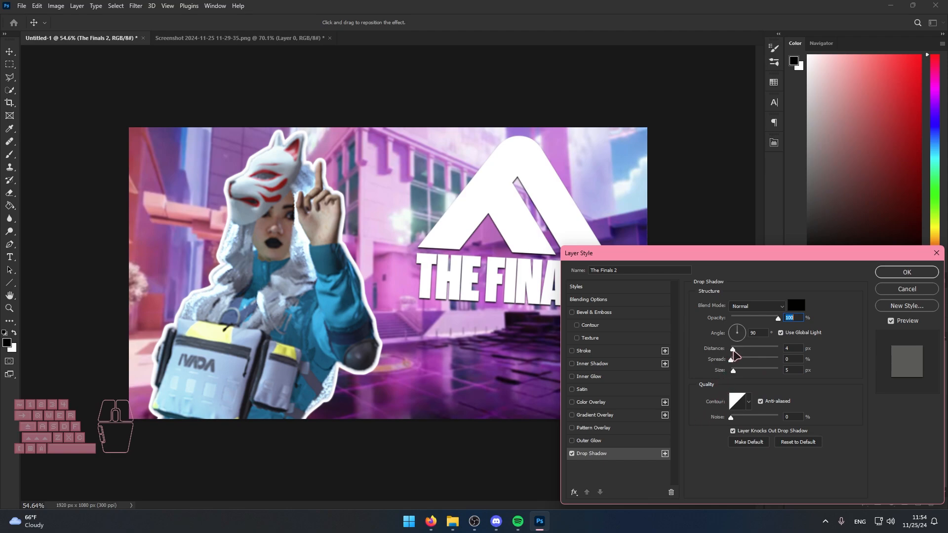
{"action": "left_click_drag", "start_coordinate": [735, 352], "coordinate": [738, 374]}
{"action": "left_click", "coordinate": [796, 305]}
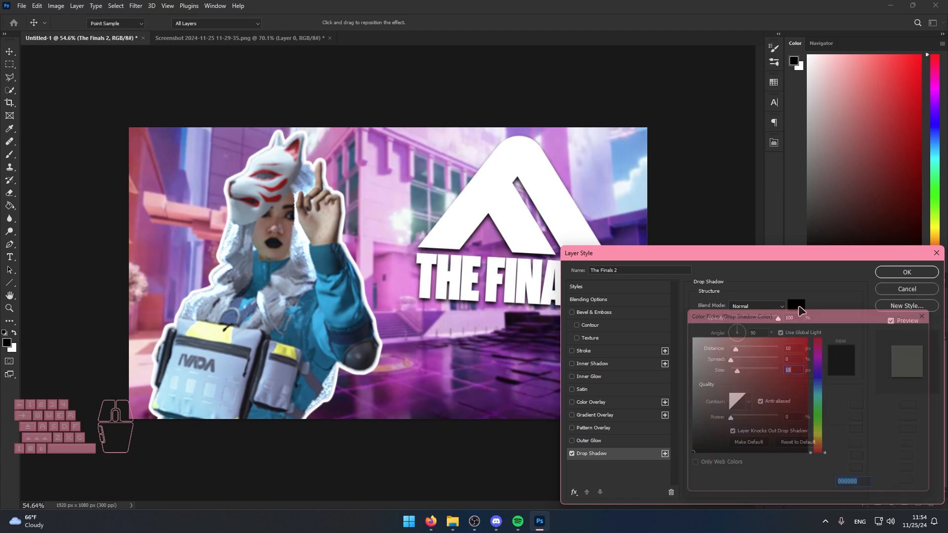
{"action": "left_click", "coordinate": [685, 441]}
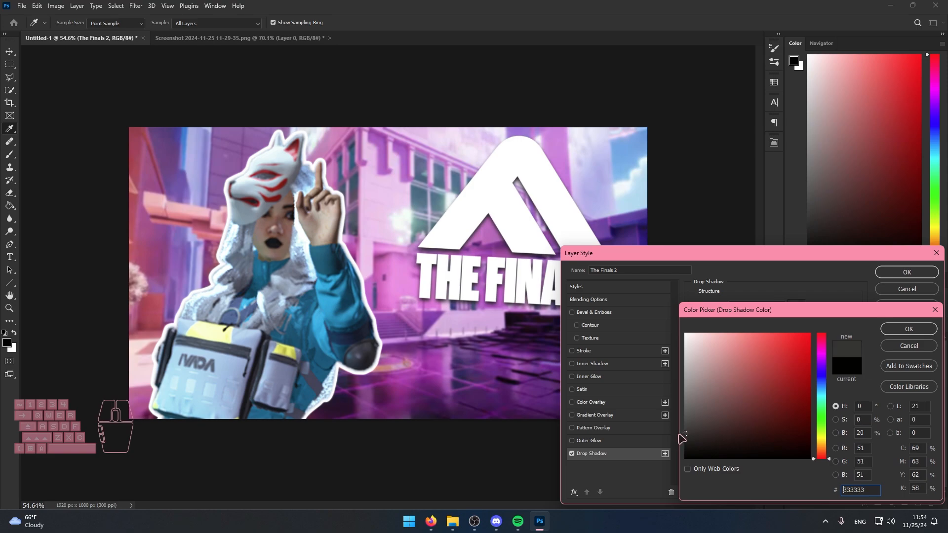
{"action": "left_click", "coordinate": [909, 329]}
{"action": "left_click", "coordinate": [894, 274]}
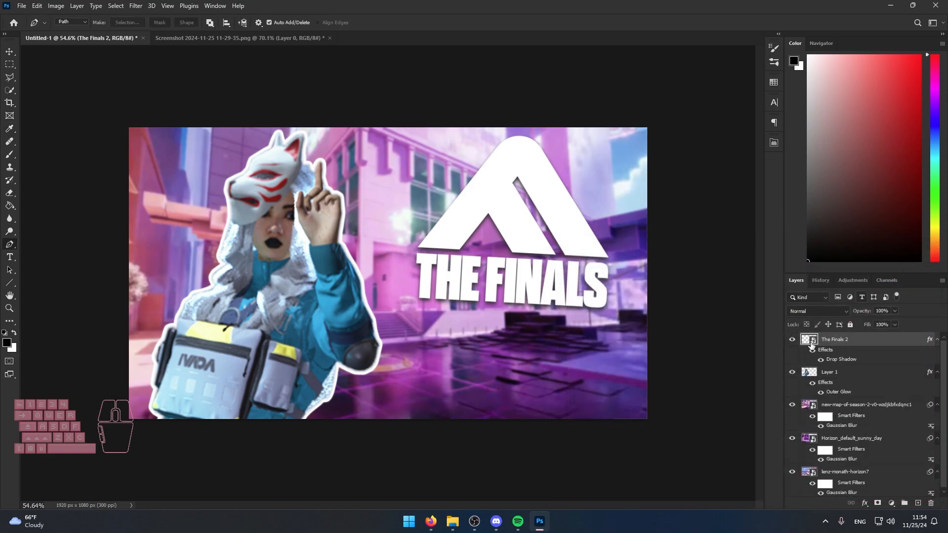
Compare The Finals 2 logo with and without its drop shadow by repeatedly hiding and showing the effect.
{"action": "left_click", "coordinate": [819, 361]}
{"action": "left_click", "coordinate": [820, 361]}
{"action": "left_click", "coordinate": [820, 360]}
{"action": "left_click", "coordinate": [820, 361]}
{"action": "left_click", "coordinate": [820, 361]}
{"action": "left_click", "coordinate": [820, 361]}
{"action": "left_click", "coordinate": [820, 361]}
{"action": "left_click", "coordinate": [820, 361]}
{"action": "left_click", "coordinate": [819, 362]}
{"action": "left_click", "coordinate": [819, 362]}
{"action": "left_click", "coordinate": [819, 362]}
{"action": "left_click", "coordinate": [820, 361]}
{"action": "left_click", "coordinate": [820, 361]}
{"action": "left_click", "coordinate": [819, 362]}
{"action": "left_click", "coordinate": [819, 362]}
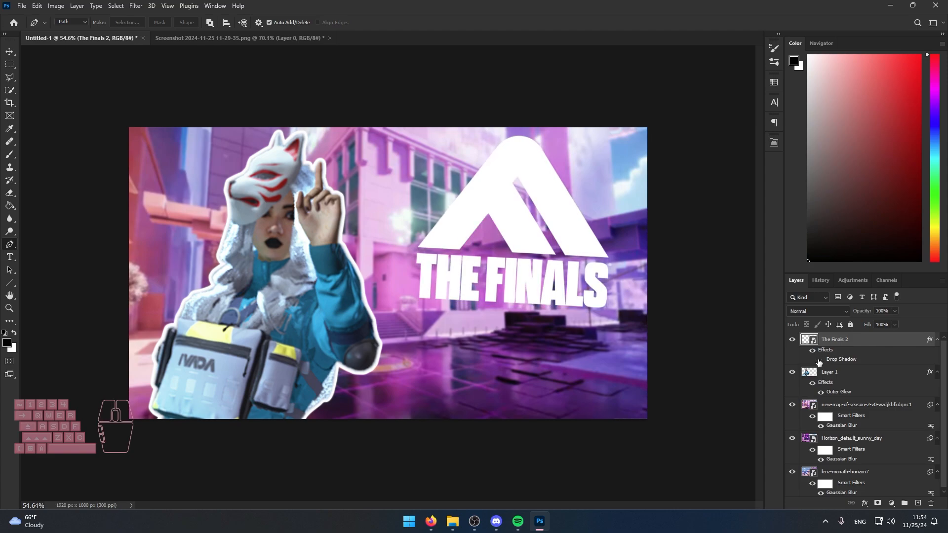
{"action": "left_click", "coordinate": [820, 362]}
{"action": "left_click", "coordinate": [820, 362]}
{"action": "left_click", "coordinate": [819, 361]}
View the Minecraft, Splatoon 3 and COD Warzone logos from the Game Icons folder, then return to Photoshop.
{"action": "left_click", "coordinate": [453, 521]}
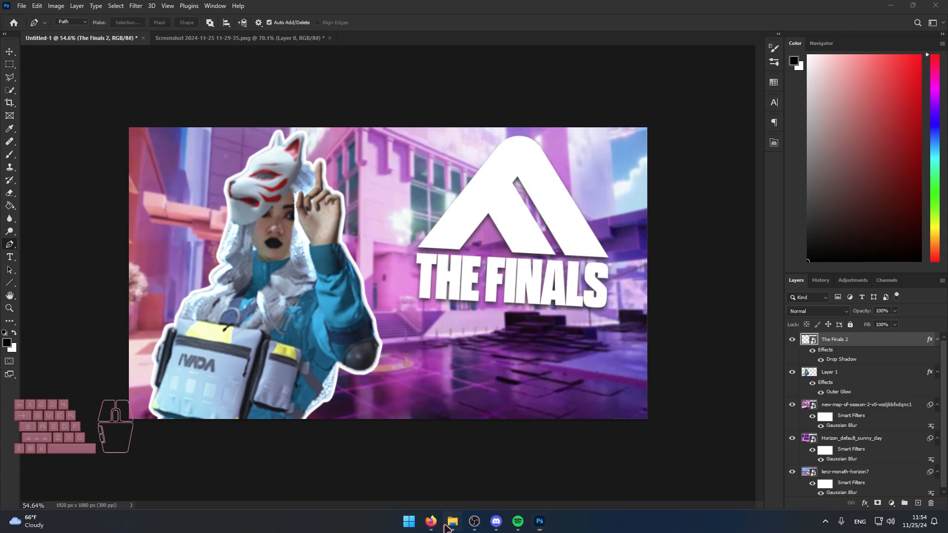
{"action": "left_click", "coordinate": [42, 371]}
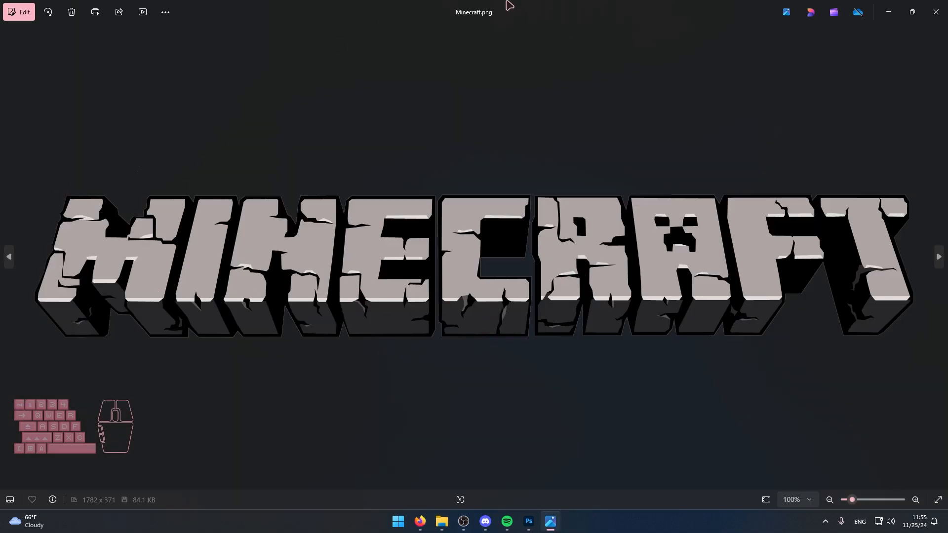
{"action": "left_click", "coordinate": [936, 11]}
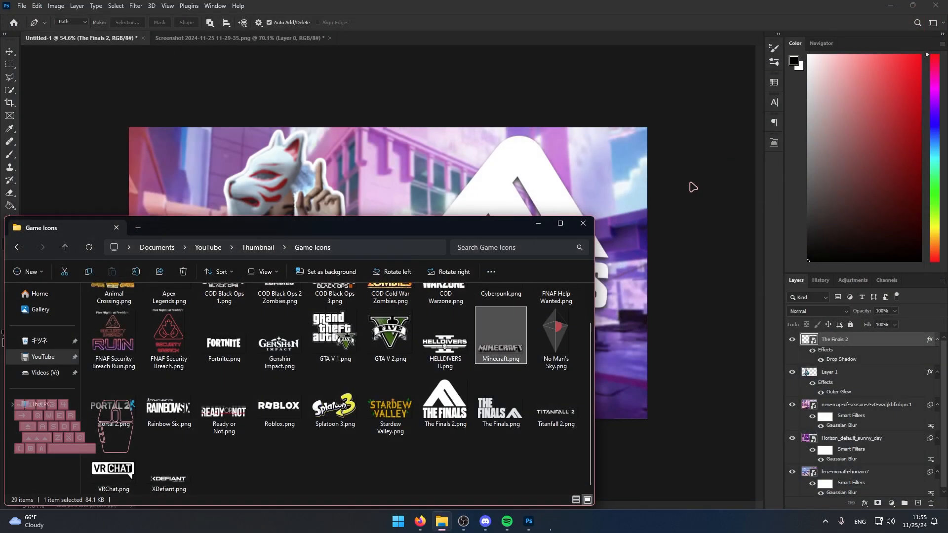
{"action": "double_click", "coordinate": [358, 400]}
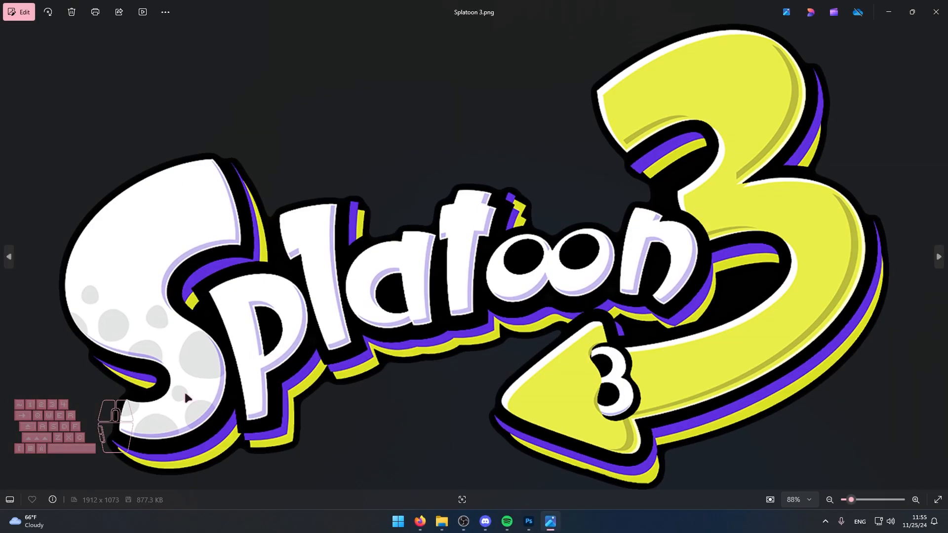
{"action": "left_click", "coordinate": [936, 12]}
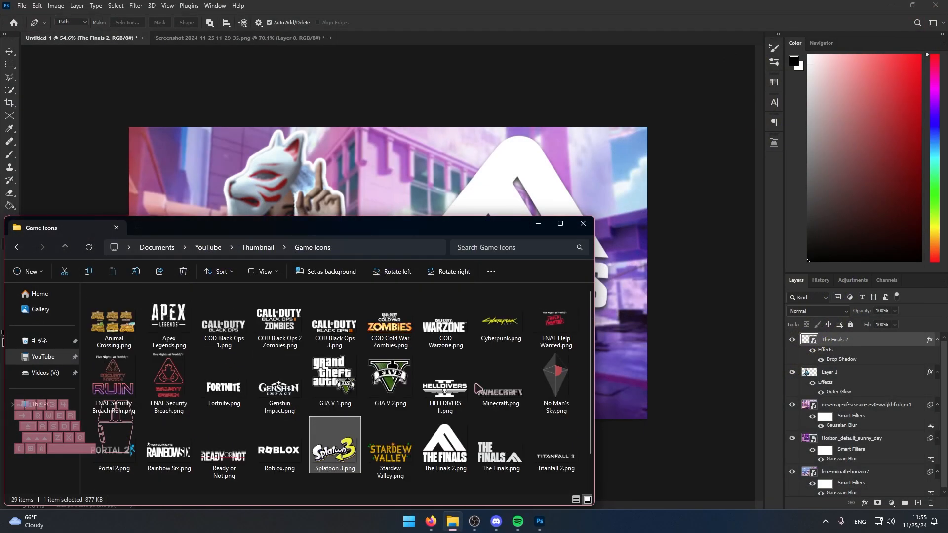
{"action": "double_click", "coordinate": [452, 324]}
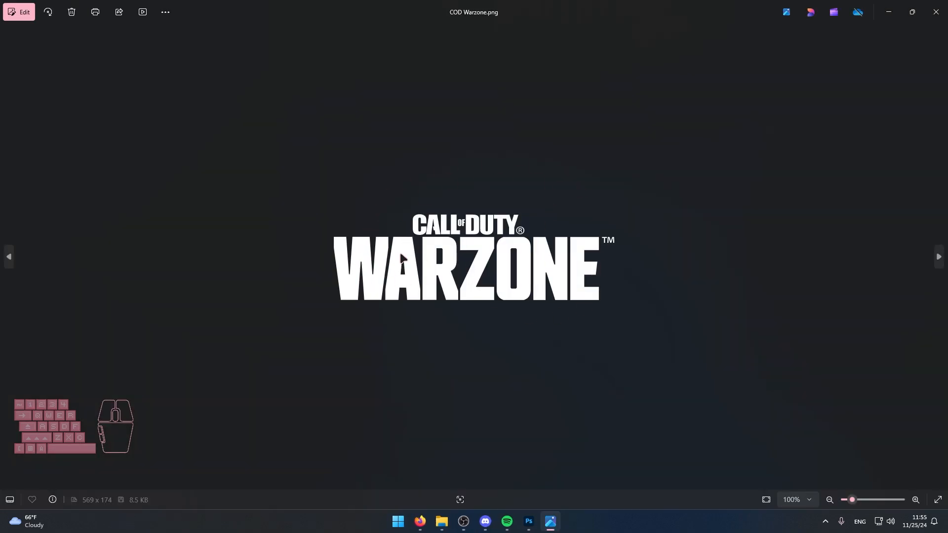
{"action": "left_click", "coordinate": [935, 11]}
{"action": "left_click", "coordinate": [839, 359]}
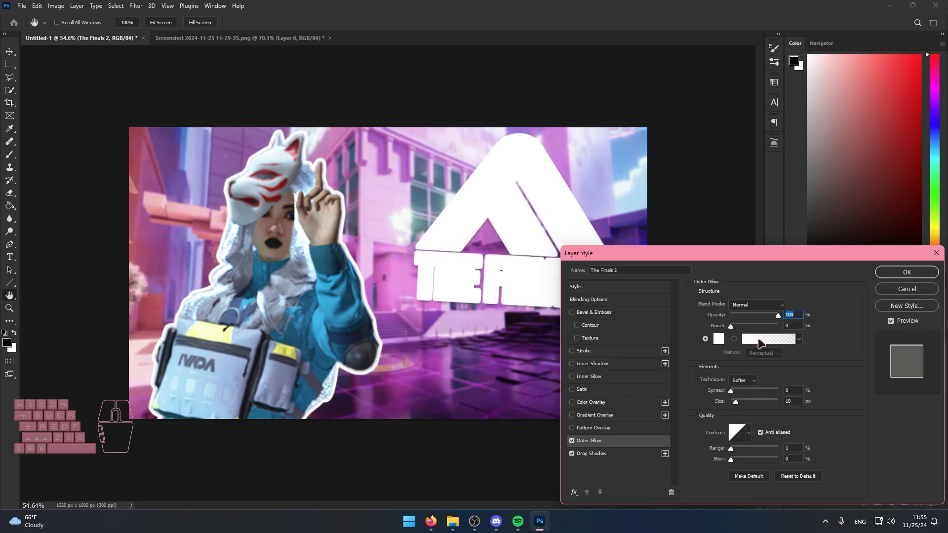
Set the outer glow colour of The Finals 2 logo to black (000000) and apply the layer style.
{"action": "left_click", "coordinate": [718, 339]}
{"action": "left_click", "coordinate": [686, 458]}
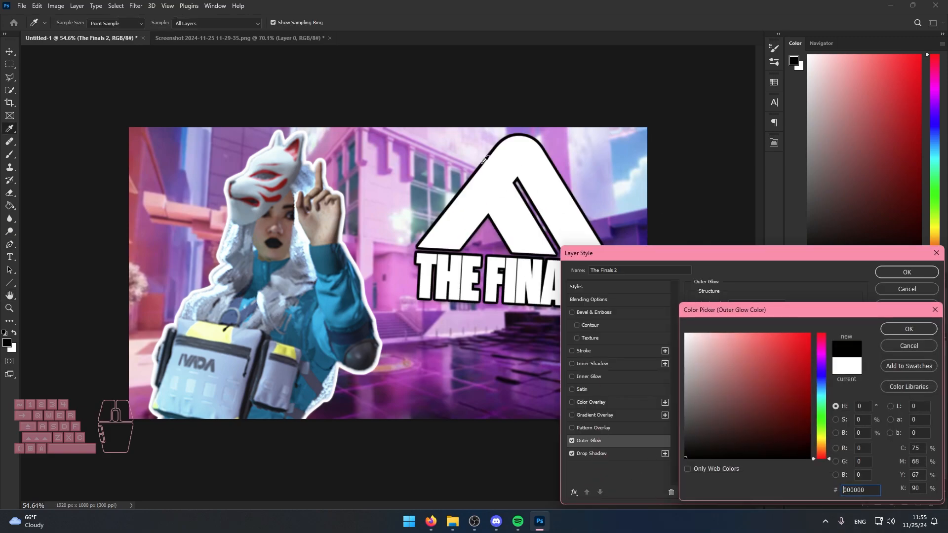
{"action": "left_click", "coordinate": [908, 331]}
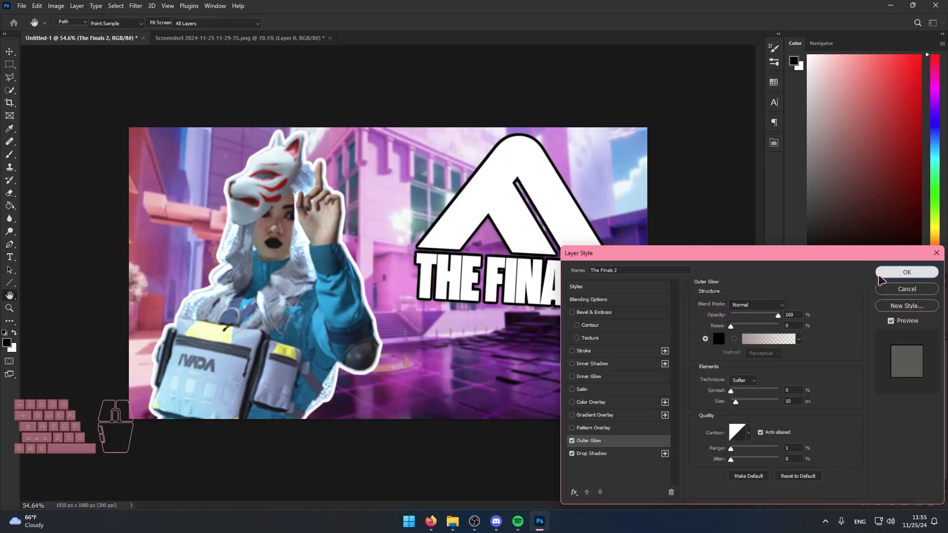
{"action": "left_click", "coordinate": [906, 272]}
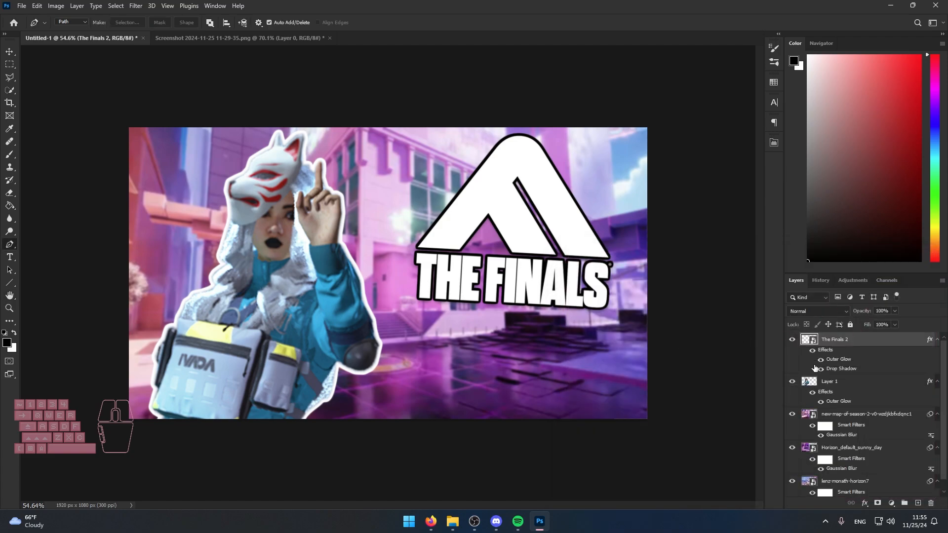
Compare The Finals 2 logo with and without its drop shadow, and hide its black outer glow.
{"action": "left_click", "coordinate": [820, 370]}
{"action": "left_click", "coordinate": [820, 370]}
{"action": "left_click", "coordinate": [821, 359]}
Copy the logo's drop shadow onto the character's Layer 1, increase its distance and size, and apply the style.
{"action": "left_click", "coordinate": [847, 381]}
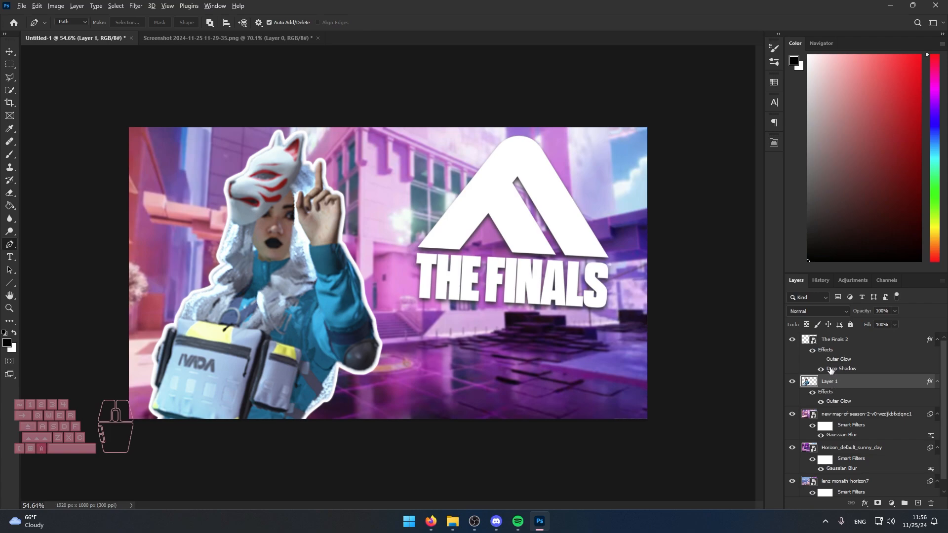
{"action": "left_click_drag", "start_coordinate": [831, 370], "coordinate": [826, 388]}
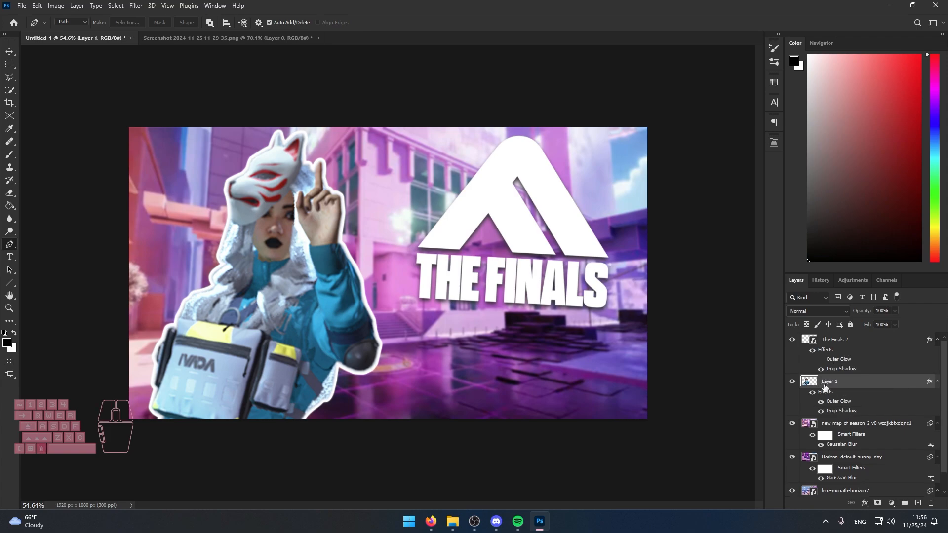
{"action": "left_click", "coordinate": [866, 503]}
{"action": "left_click", "coordinate": [874, 501]}
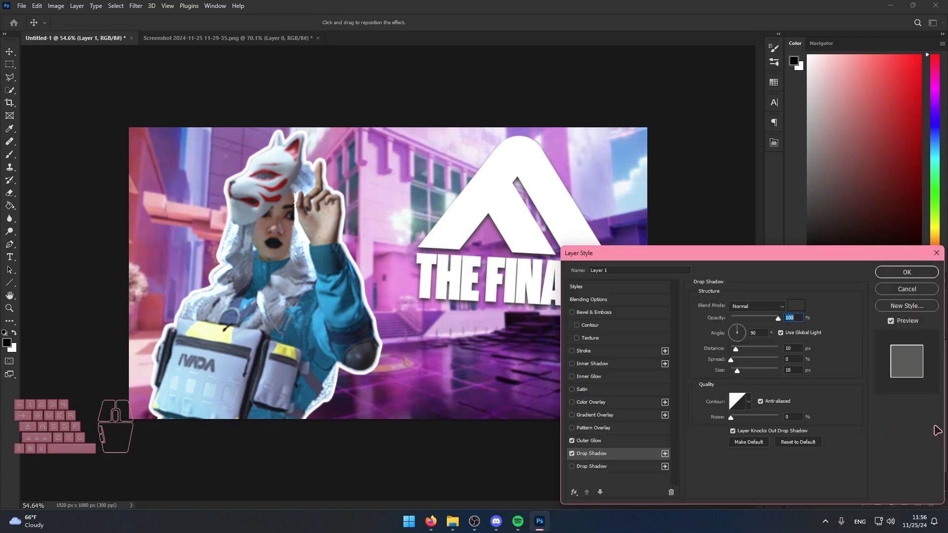
{"action": "left_click_drag", "start_coordinate": [735, 349], "coordinate": [743, 348]}
{"action": "left_click_drag", "start_coordinate": [367, 301], "coordinate": [358, 322]}
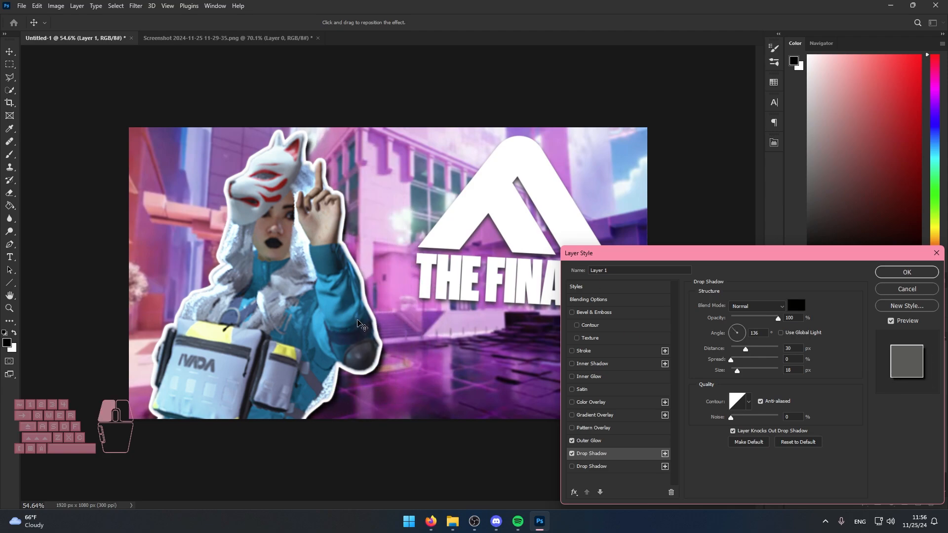
{"action": "left_click_drag", "start_coordinate": [737, 371], "coordinate": [739, 371]}
{"action": "key", "text": "Return"}
{"action": "key", "text": "p"}
Compare the character with and without its drop shadow by repeatedly hiding and showing the effect.
{"action": "left_click", "coordinate": [820, 412]}
{"action": "left_click", "coordinate": [820, 413]}
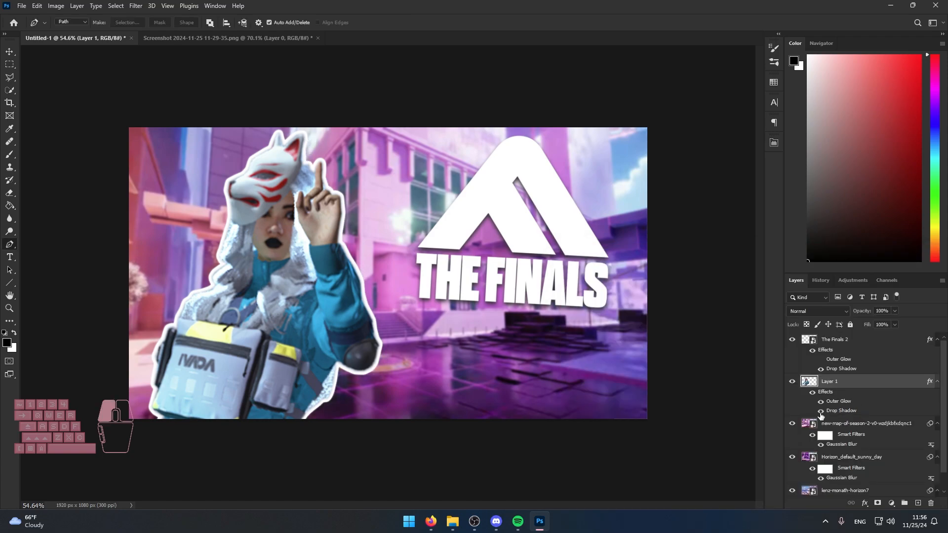
{"action": "left_click", "coordinate": [820, 413]}
{"action": "left_click", "coordinate": [819, 413]}
{"action": "left_click", "coordinate": [820, 413]}
{"action": "left_click", "coordinate": [820, 413]}
{"action": "left_click", "coordinate": [820, 412]}
{"action": "left_click", "coordinate": [820, 411]}
{"action": "left_click", "coordinate": [820, 412]}
{"action": "left_click", "coordinate": [820, 411]}
{"action": "left_click", "coordinate": [820, 412]}
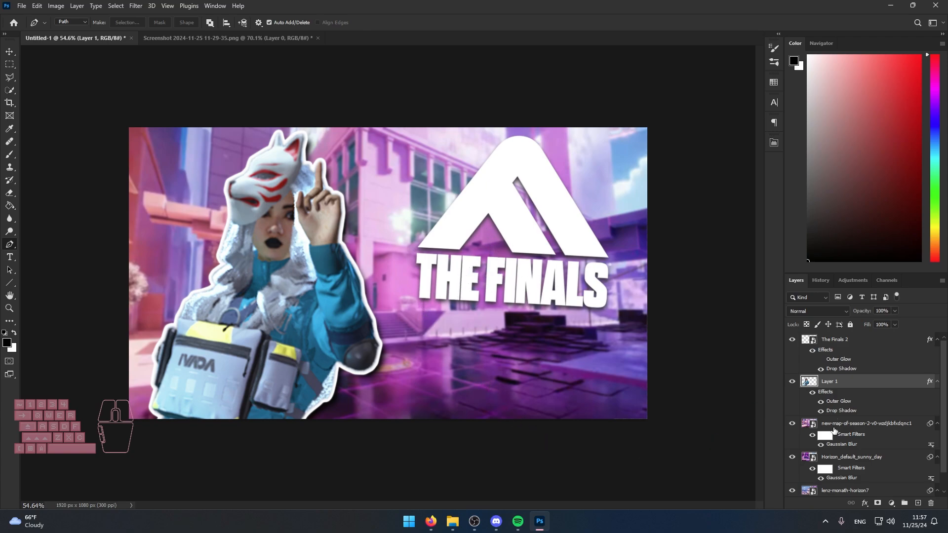
View earlier Rainbow 6 Siege thumbnails from the 2 Finished Videos > Thumbnails folder, then return to Photoshop.
{"action": "left_click", "coordinate": [834, 428]}
{"action": "scroll", "coordinate": [471, 346], "scroll_direction": "down", "scroll_amount": 2}
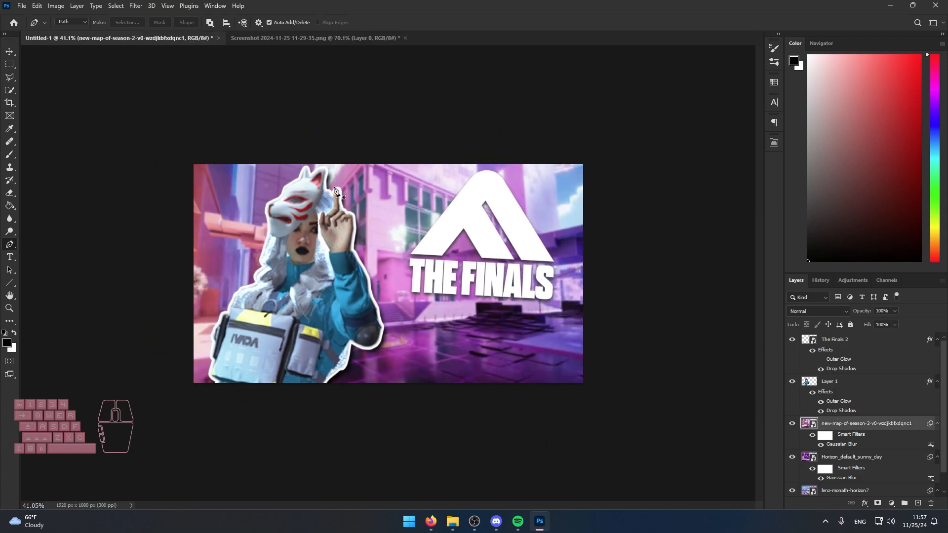
{"action": "left_click", "coordinate": [452, 521]}
{"action": "left_click", "coordinate": [44, 361]}
{"action": "double_click", "coordinate": [282, 319]}
{"action": "scroll", "coordinate": [572, 389], "scroll_direction": "down", "scroll_amount": 4}
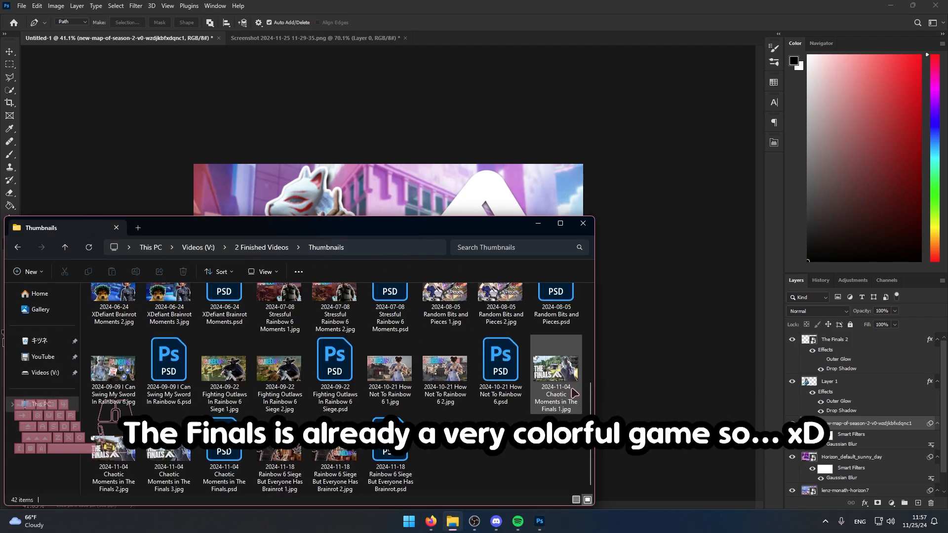
{"action": "double_click", "coordinate": [336, 454]}
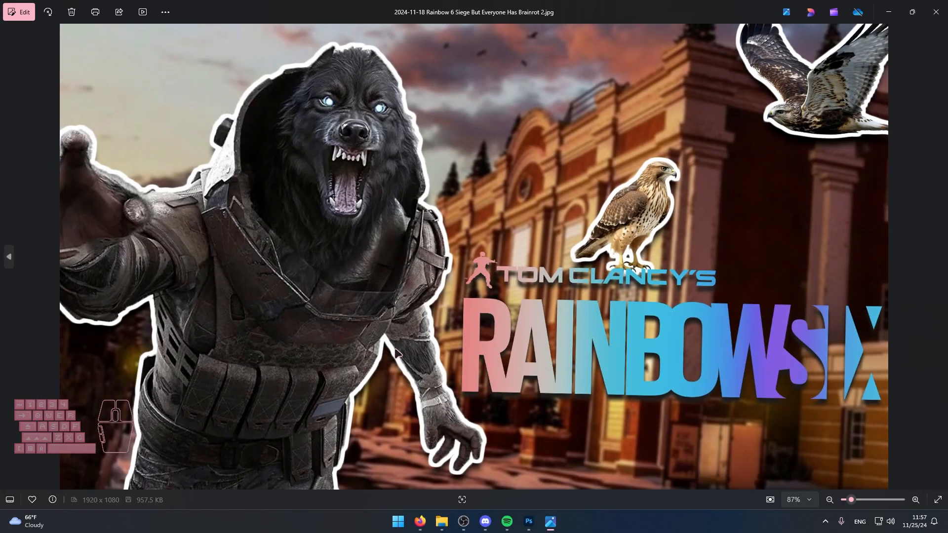
{"action": "left_click", "coordinate": [927, 16]}
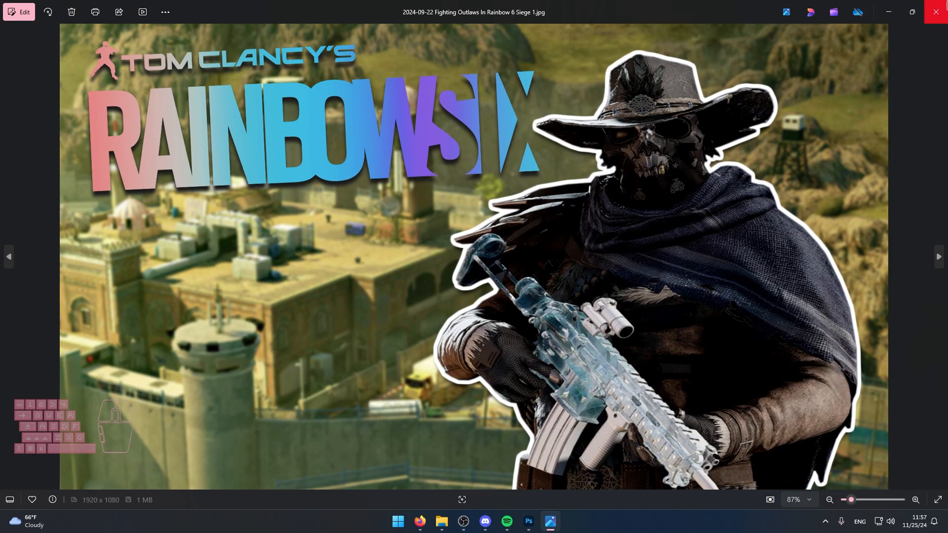
{"action": "left_click", "coordinate": [946, 3]}
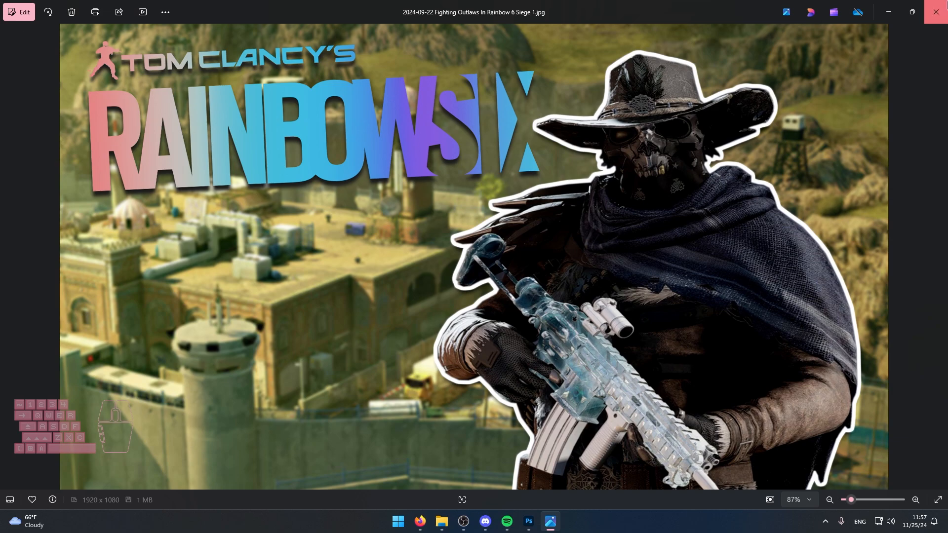
Add a Vibrance adjustment directly above the new-map-of-season-2 background and set its vibrance to +50.
{"action": "left_click", "coordinate": [855, 424]}
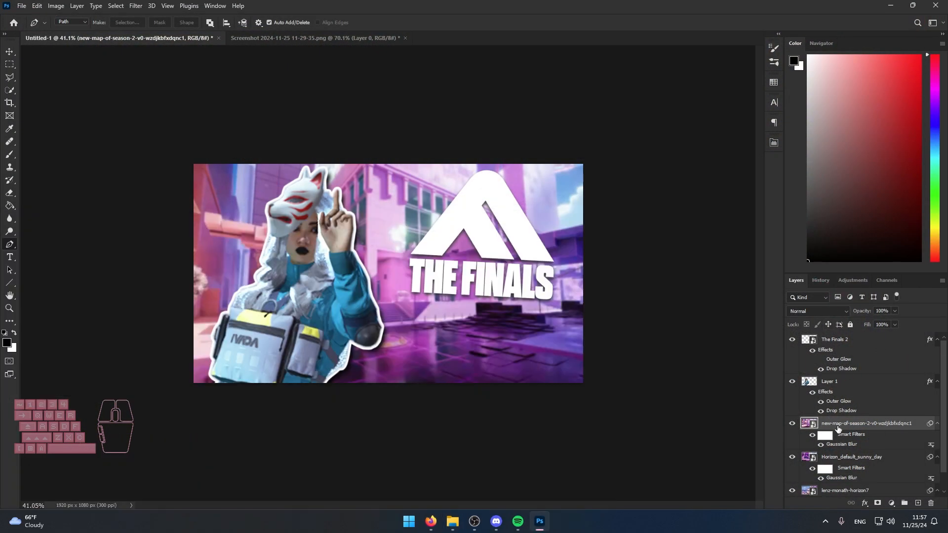
{"action": "left_click", "coordinate": [853, 282]}
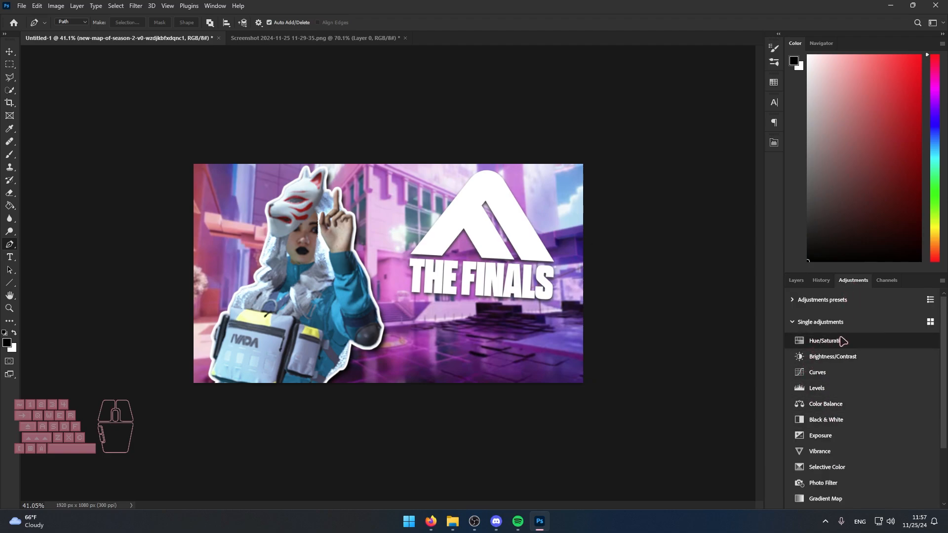
{"action": "left_click", "coordinate": [828, 453]}
{"action": "left_click_drag", "start_coordinate": [690, 181], "coordinate": [719, 186]}
{"action": "left_click", "coordinate": [796, 281]}
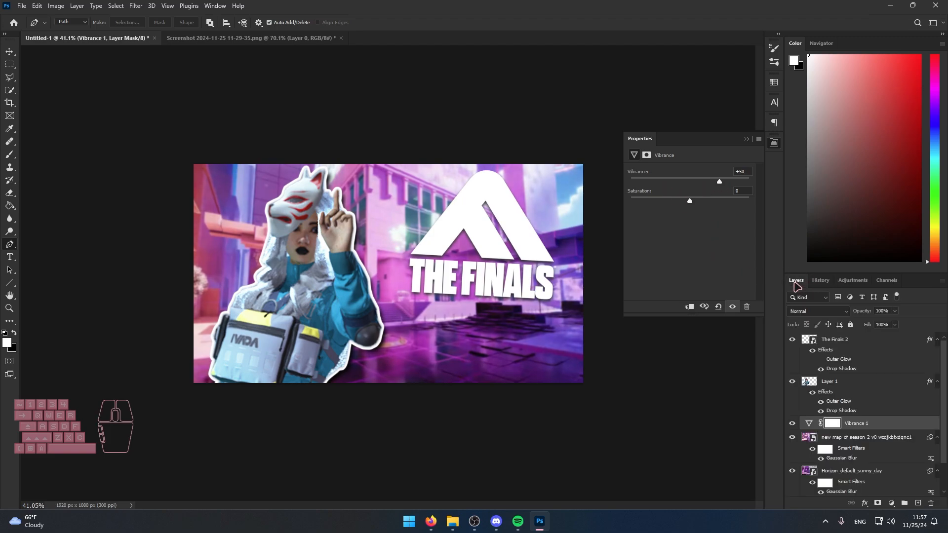
Clip the Vibrance adjustment to the new-map-of-season-2 background with a clipping mask.
{"action": "right_click", "coordinate": [849, 430]}
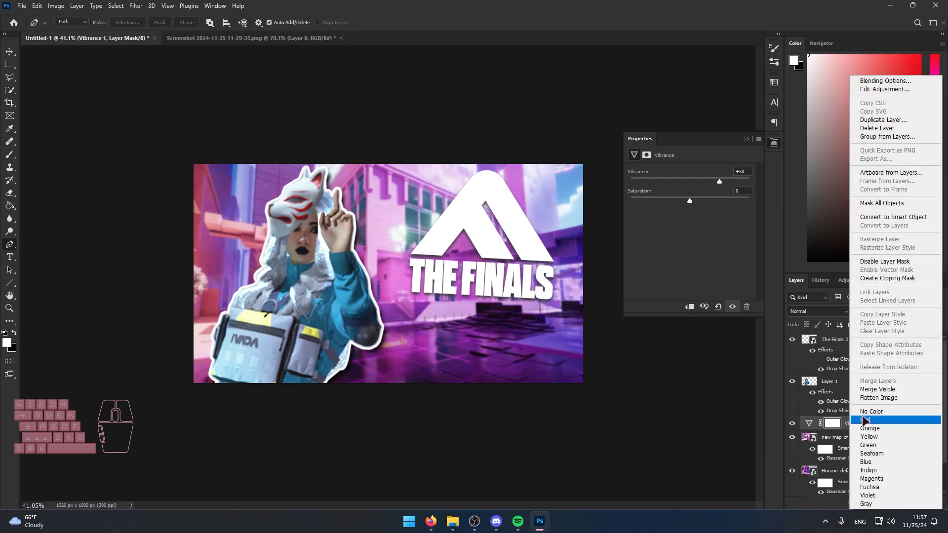
{"action": "left_click", "coordinate": [872, 282]}
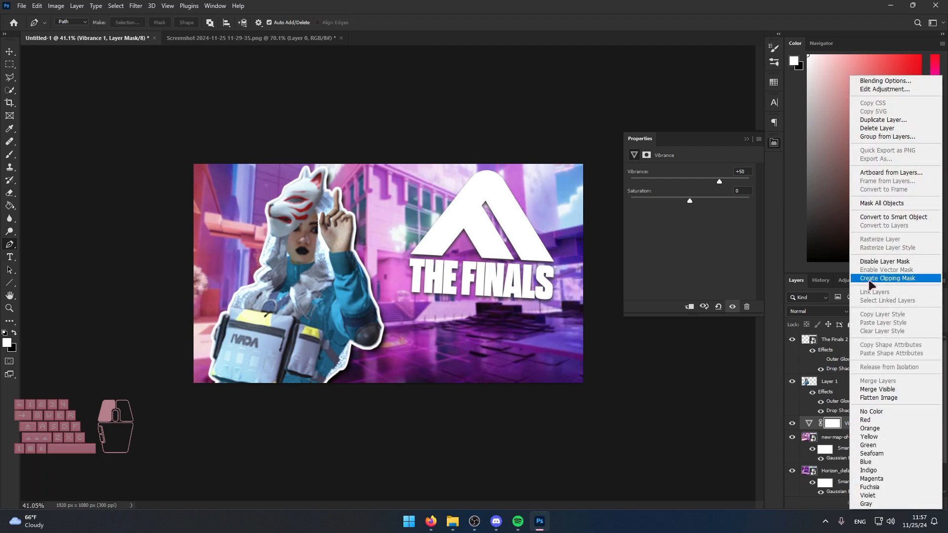
{"action": "left_click", "coordinate": [857, 382]}
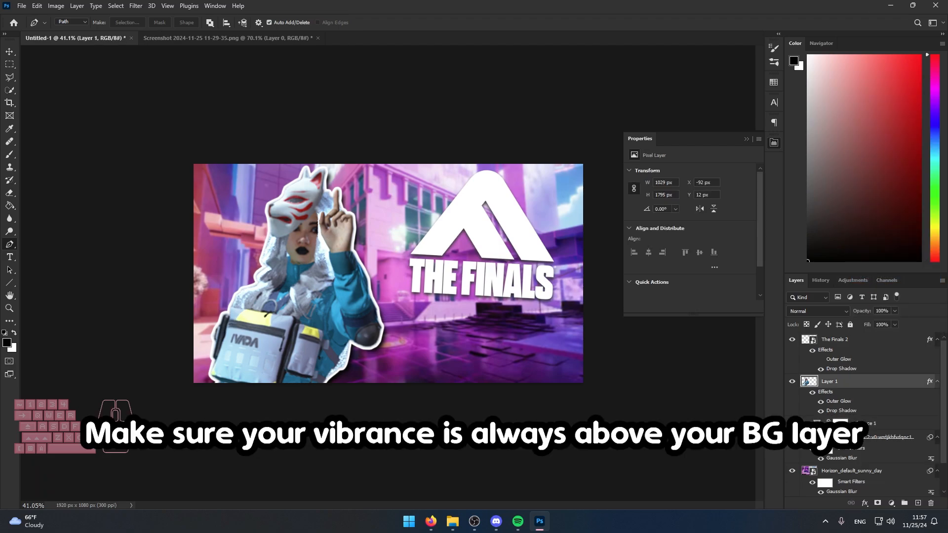
Compare the background with and without the Vibrance adjustment by repeatedly hiding and showing it.
{"action": "left_click", "coordinate": [859, 425]}
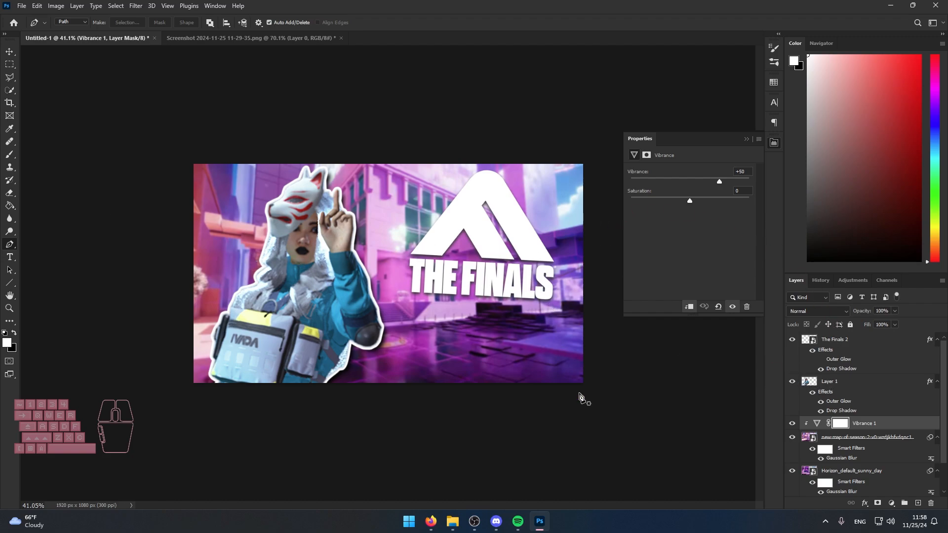
{"action": "left_click", "coordinate": [793, 424]}
{"action": "left_click", "coordinate": [793, 424]}
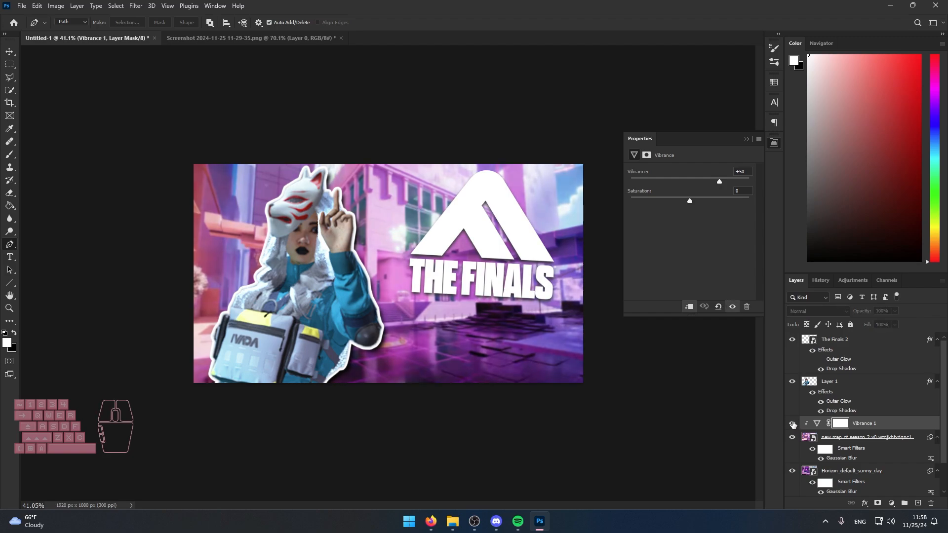
{"action": "left_click", "coordinate": [793, 425]}
{"action": "left_click", "coordinate": [792, 424]}
{"action": "left_click", "coordinate": [793, 424]}
{"action": "left_click", "coordinate": [792, 425]}
{"action": "left_click", "coordinate": [793, 424]}
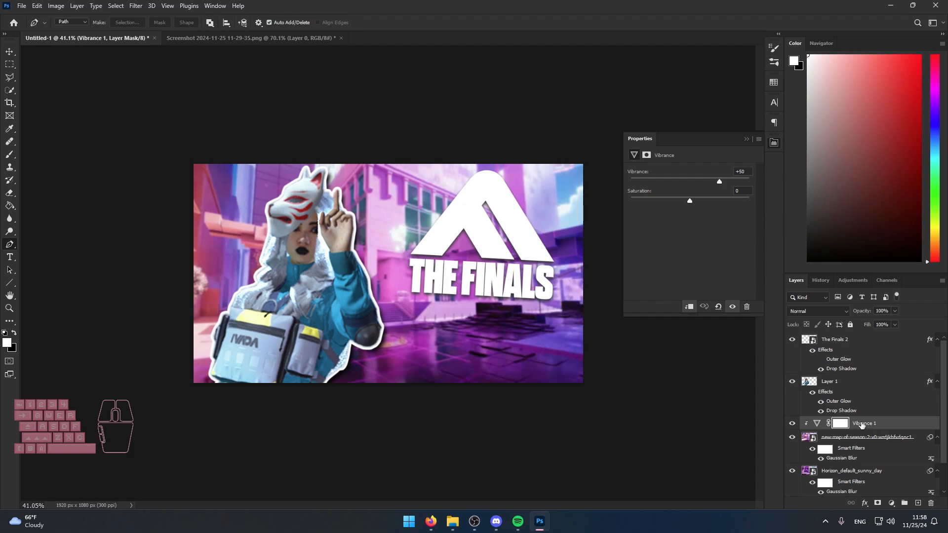
Copy the Vibrance adjustment above Horizon_default_sunny_day as a clipping mask, with the new-map-of-season-2 background hidden.
{"action": "key", "text": "ctrl+j"}
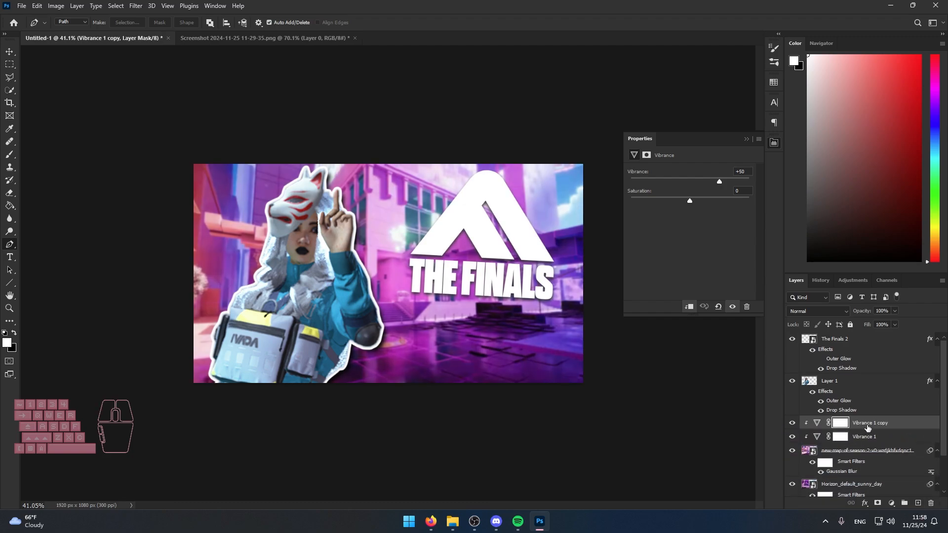
{"action": "left_click_drag", "start_coordinate": [868, 427], "coordinate": [802, 414]}
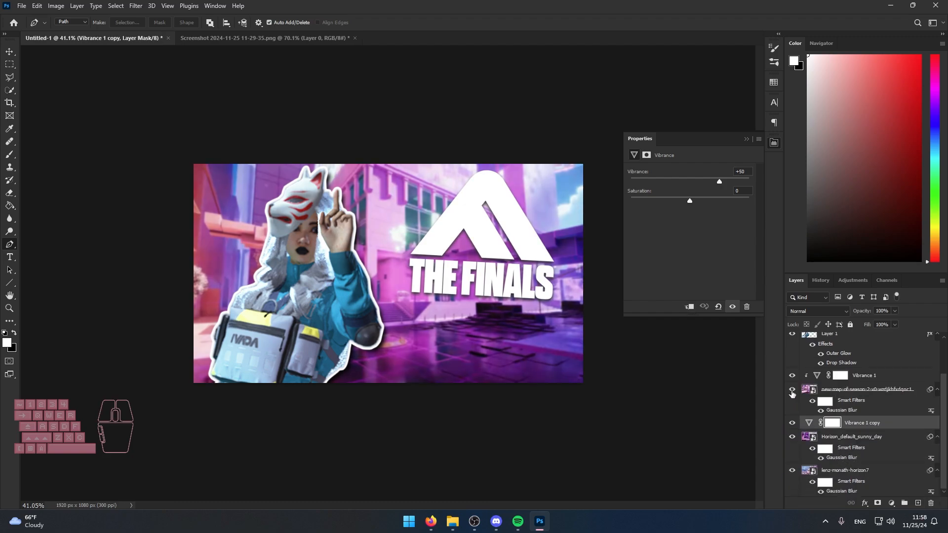
{"action": "left_click", "coordinate": [791, 390]}
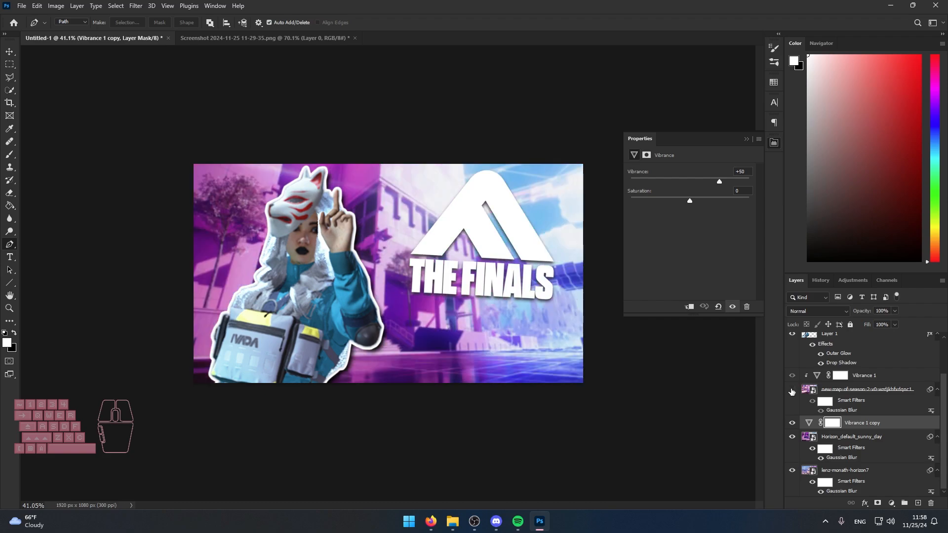
{"action": "right_click", "coordinate": [870, 429]}
{"action": "left_click", "coordinate": [834, 278]}
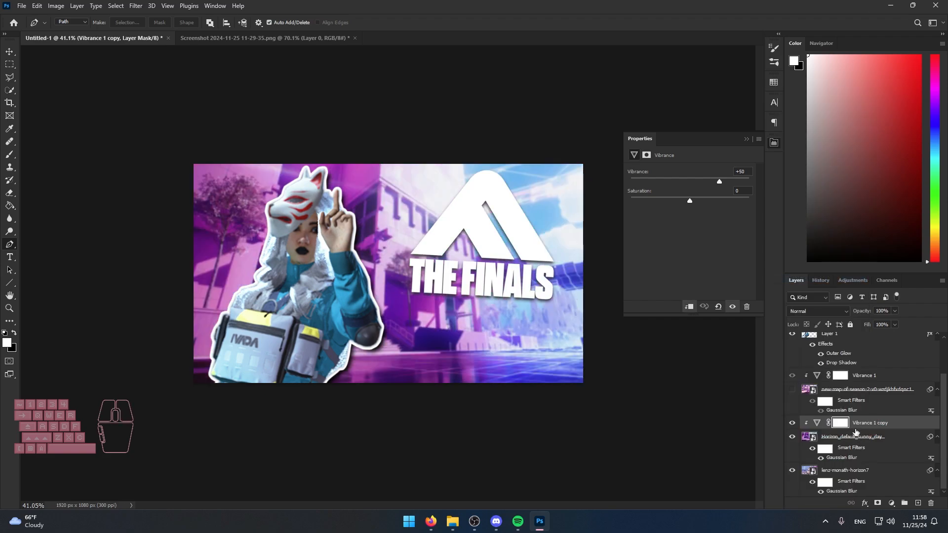
Preview the Horizon_default_sunny_day background with and without its Vibrance adjustment, and lower the vibrance to +20.
{"action": "left_click", "coordinate": [793, 423]}
{"action": "left_click", "coordinate": [792, 424]}
{"action": "left_click", "coordinate": [793, 424]}
{"action": "left_click", "coordinate": [793, 423]}
{"action": "left_click", "coordinate": [820, 423]}
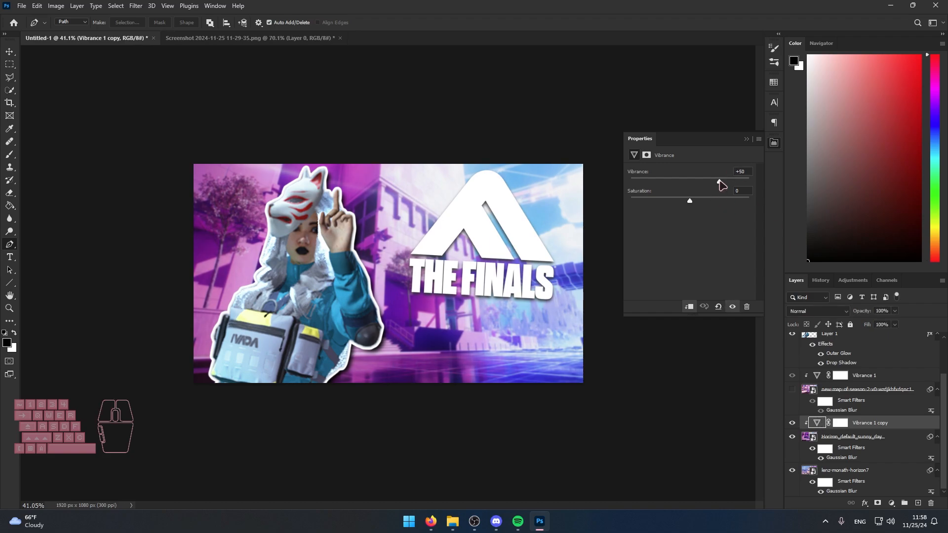
{"action": "left_click_drag", "start_coordinate": [719, 183], "coordinate": [675, 184]}
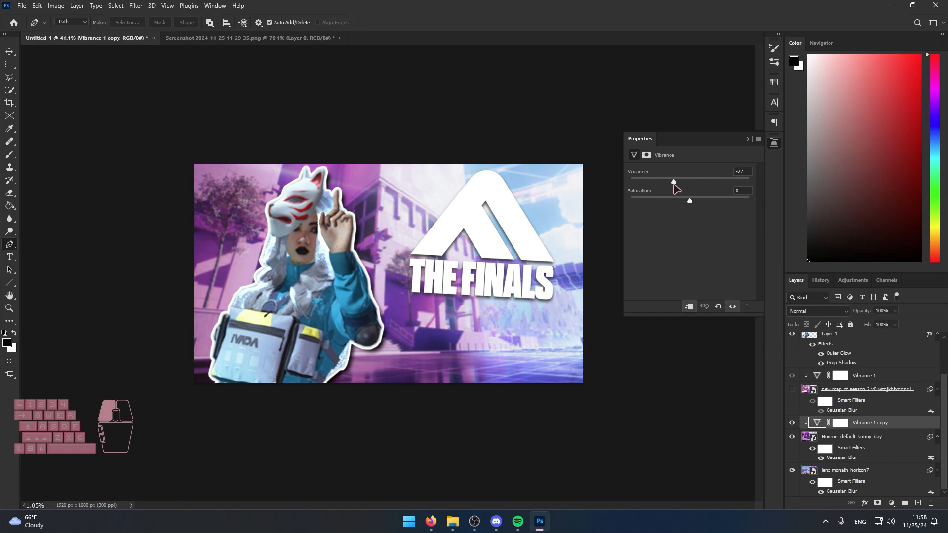
Copy the Vibrance adjustment above lenz-monath-horizon7 as a clipping mask, with the Horizon_default_sunny_day background hidden.
{"action": "left_click_drag", "start_coordinate": [907, 425], "coordinate": [918, 503]}
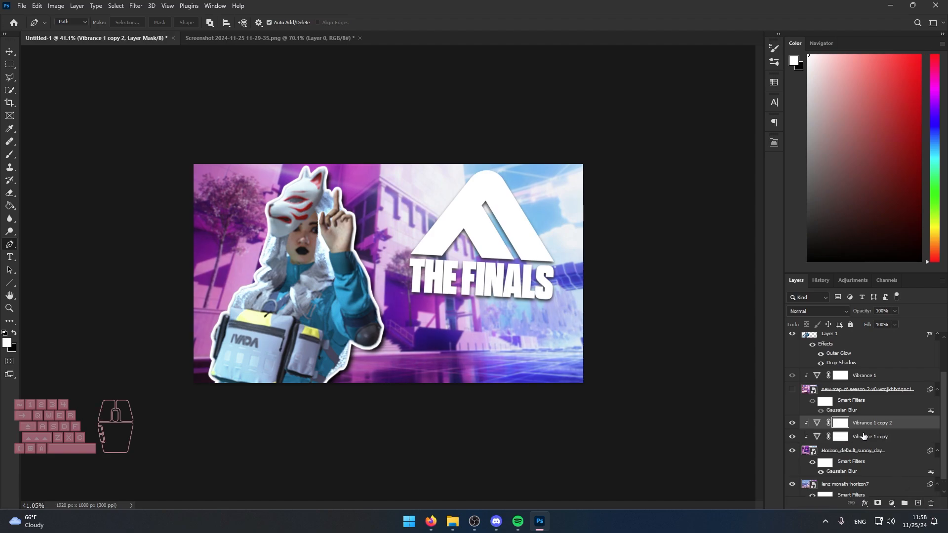
{"action": "left_click_drag", "start_coordinate": [864, 425], "coordinate": [865, 466]}
{"action": "left_click", "coordinate": [791, 423]}
{"action": "right_click", "coordinate": [877, 458]}
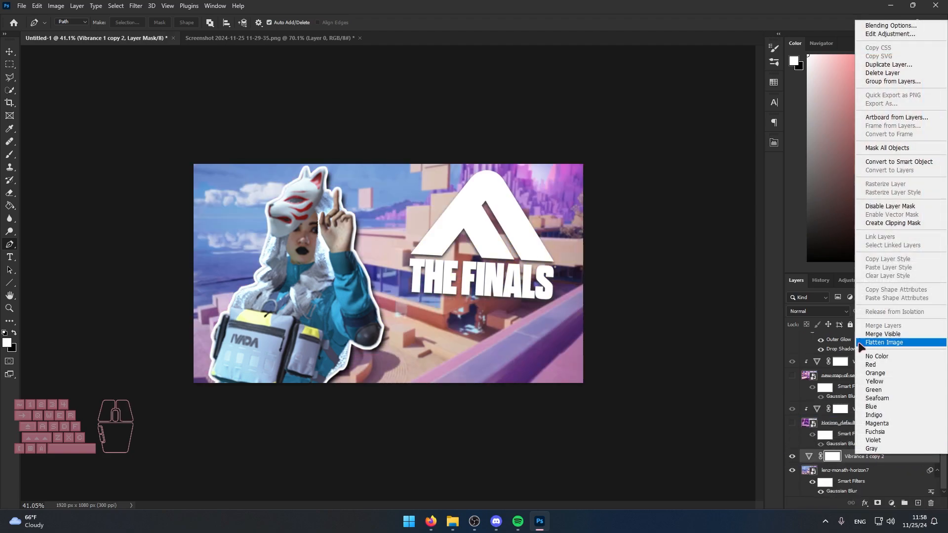
{"action": "left_click", "coordinate": [900, 224]}
Raise the vibrance of the lenz-monath-horizon7 adjustment, trying values up to +55, and compare the background with and without it.
{"action": "double_click", "coordinate": [812, 456]}
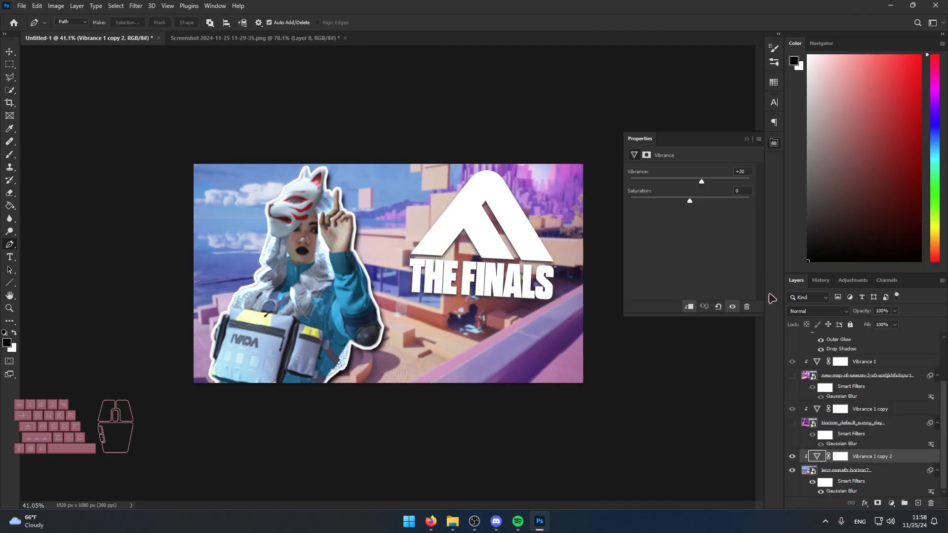
{"action": "left_click_drag", "start_coordinate": [715, 183], "coordinate": [741, 182]}
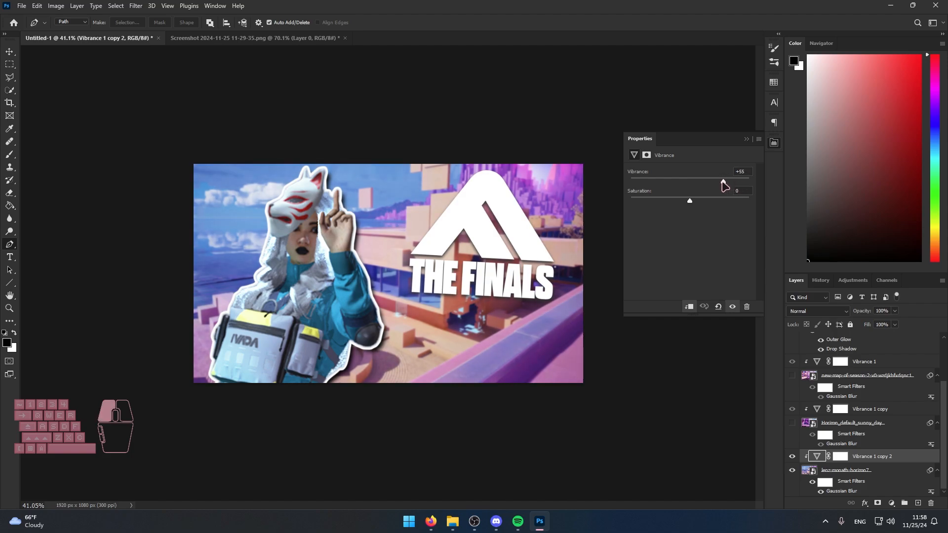
{"action": "left_click", "coordinate": [792, 456]}
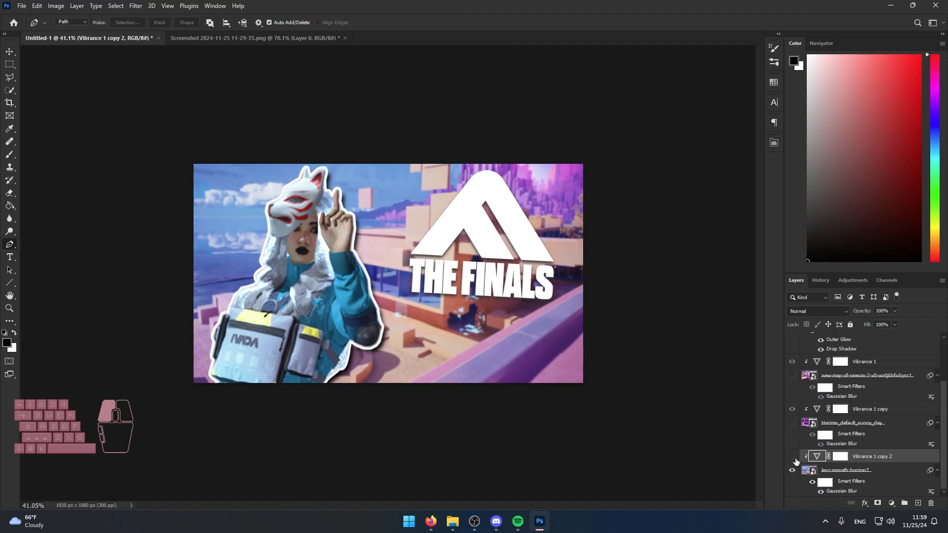
{"action": "left_click", "coordinate": [792, 456]}
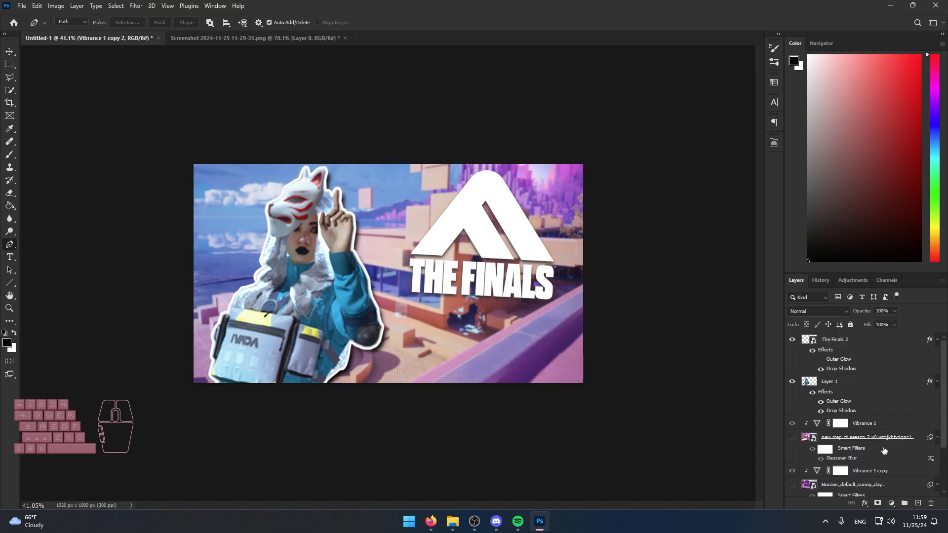
Copy the Vibrance adjustment above Layer 1 as a clipping mask on the character cutout.
{"action": "left_click_drag", "start_coordinate": [881, 456], "coordinate": [857, 379]}
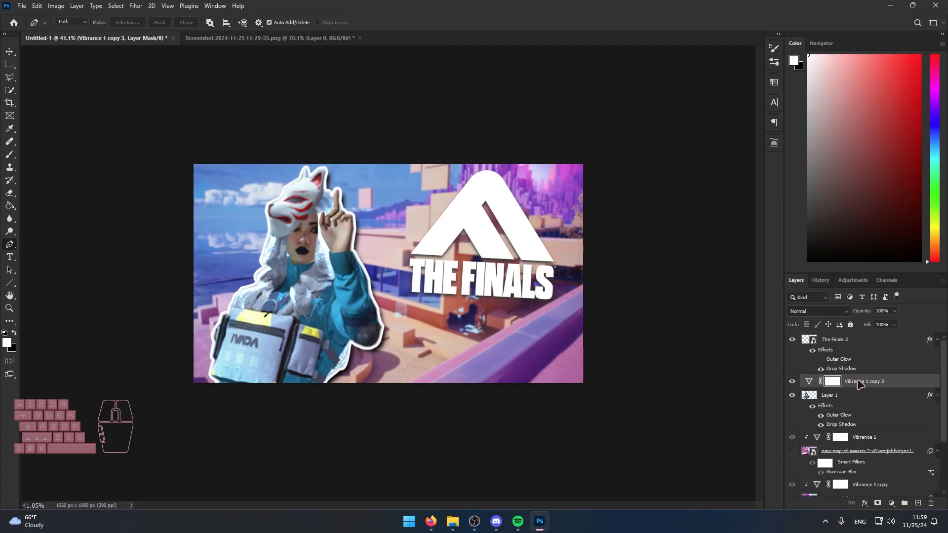
{"action": "right_click", "coordinate": [864, 381]}
{"action": "left_click", "coordinate": [816, 279]}
Try the character's Vibrance adjustment at +100, and set the vibrance to +37.
{"action": "left_click", "coordinate": [817, 382]}
{"action": "double_click", "coordinate": [817, 383]}
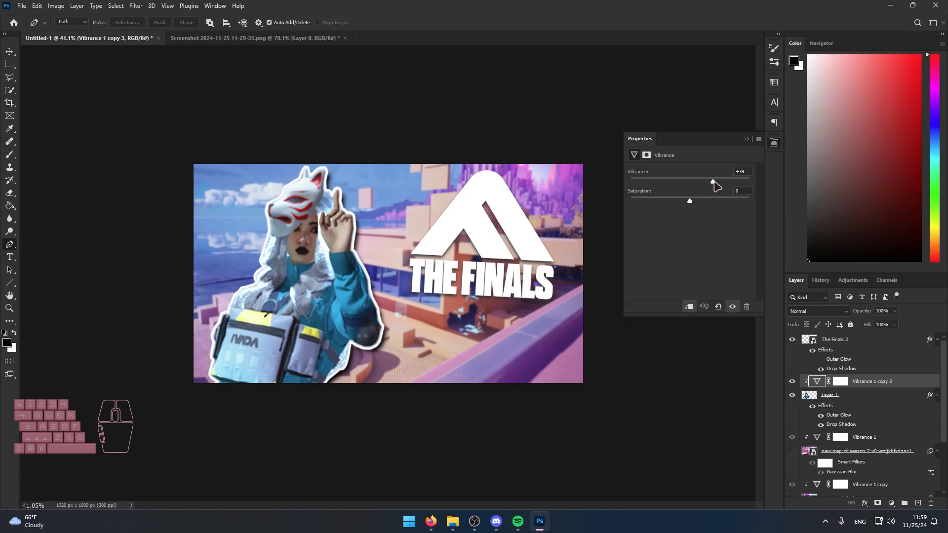
{"action": "left_click_drag", "start_coordinate": [713, 182], "coordinate": [760, 180]}
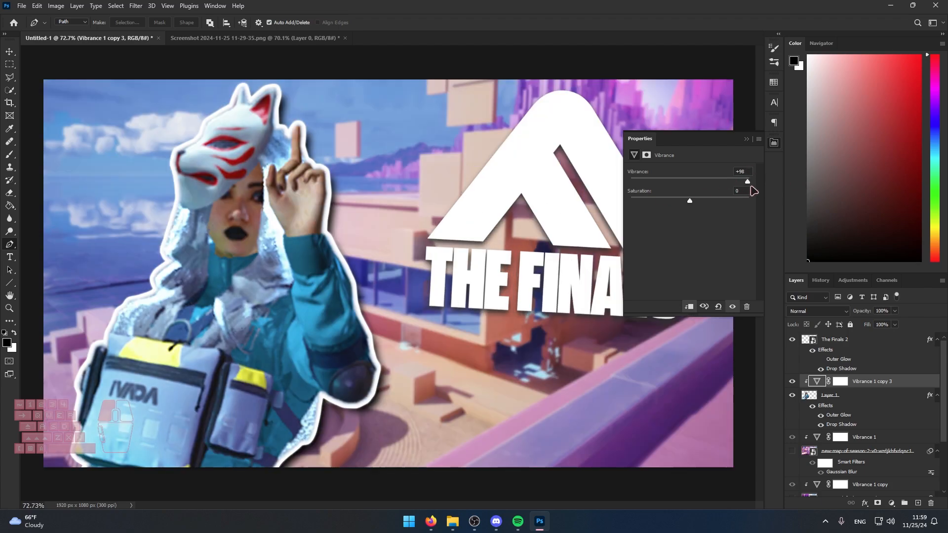
{"action": "left_click_drag", "start_coordinate": [754, 191], "coordinate": [715, 185]}
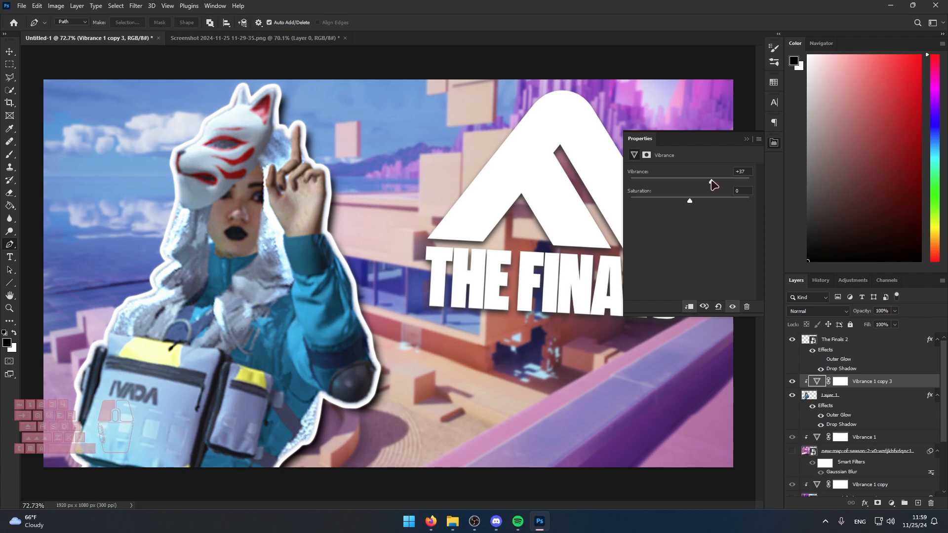
{"action": "left_click", "coordinate": [746, 139]}
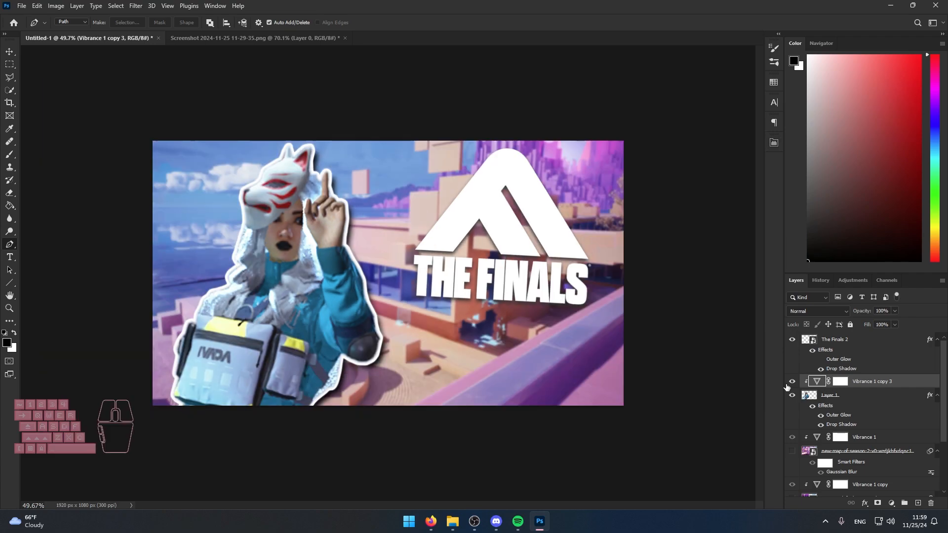
Compare the character with and without its Vibrance adjustment, and show the new-map-of-season-2 background again.
{"action": "left_click", "coordinate": [787, 384]}
{"action": "left_click", "coordinate": [787, 385]}
{"action": "left_click", "coordinate": [787, 385]}
{"action": "left_click", "coordinate": [787, 385]}
{"action": "left_click", "coordinate": [793, 381]}
{"action": "left_click", "coordinate": [793, 381]}
{"action": "scroll", "coordinate": [787, 381], "scroll_direction": "down", "scroll_amount": 3}
{"action": "left_click", "coordinate": [792, 375]}
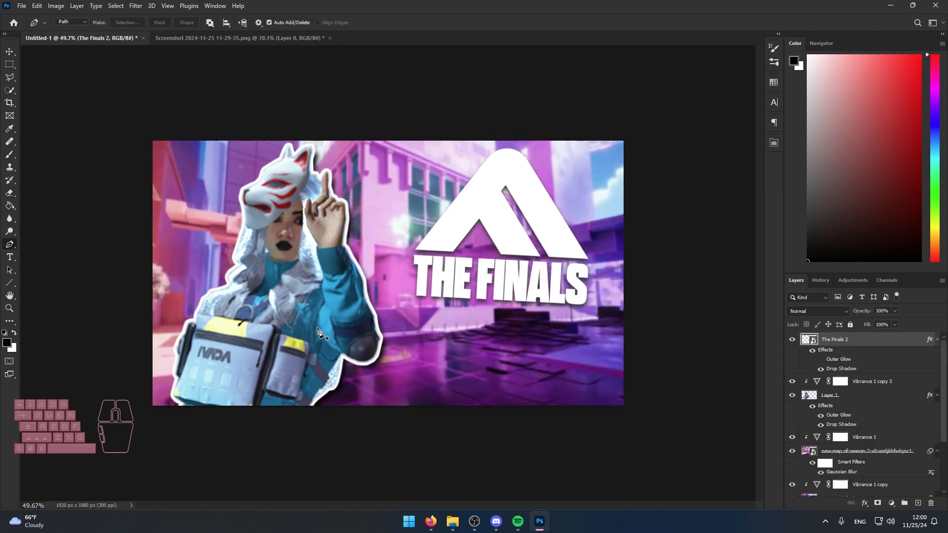
View the finished thumbnails Stressful Rainbow 6 Moments 2.jpg and XDefiant Brainrot Moments 1.jpg from the Thumbnails folder in File Explorer.
{"action": "left_click", "coordinate": [451, 521]}
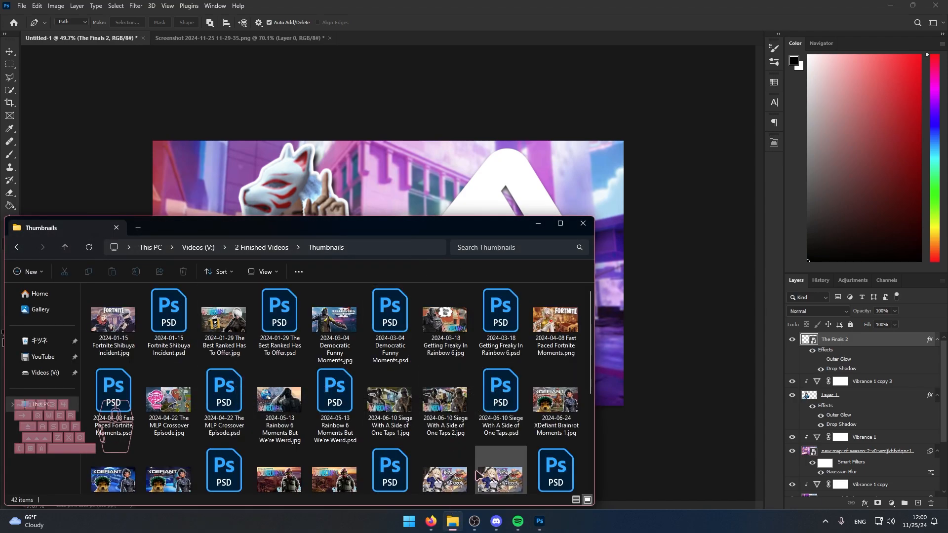
{"action": "scroll", "coordinate": [477, 474], "scroll_direction": "down", "scroll_amount": 2}
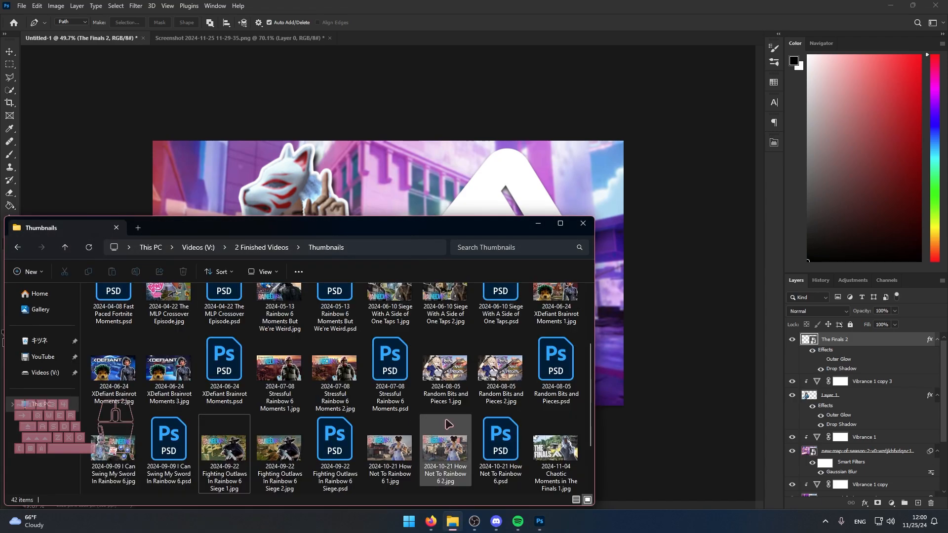
{"action": "double_click", "coordinate": [342, 402]}
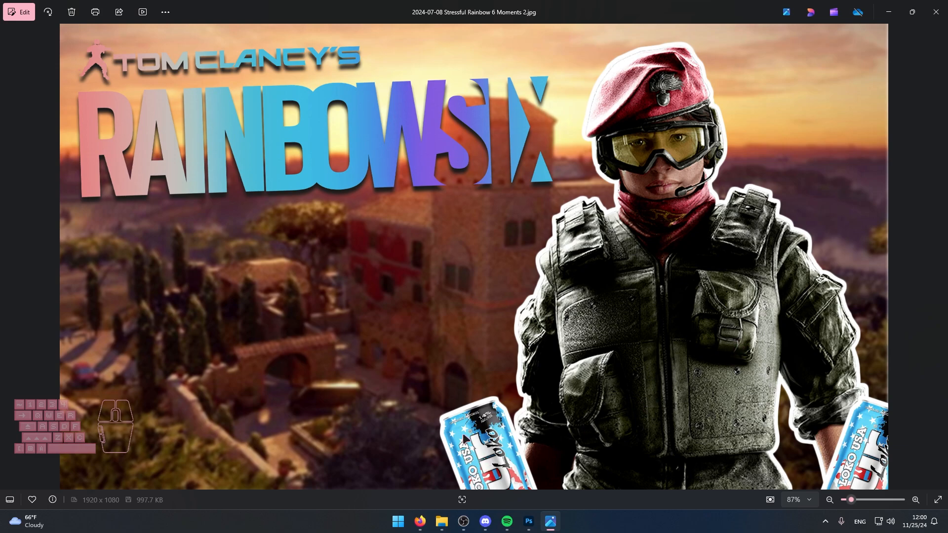
{"action": "left_click", "coordinate": [936, 12]}
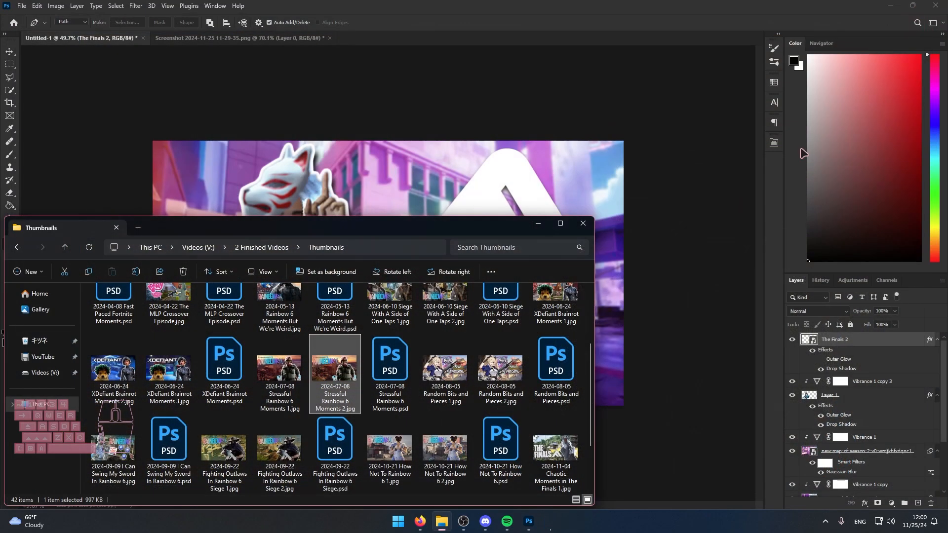
{"action": "double_click", "coordinate": [546, 300]}
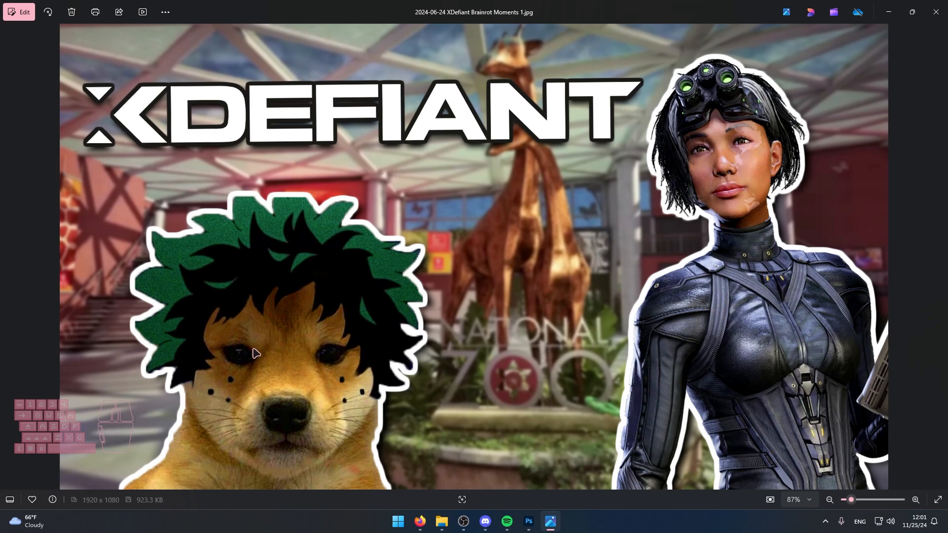
{"action": "left_click", "coordinate": [945, 3]}
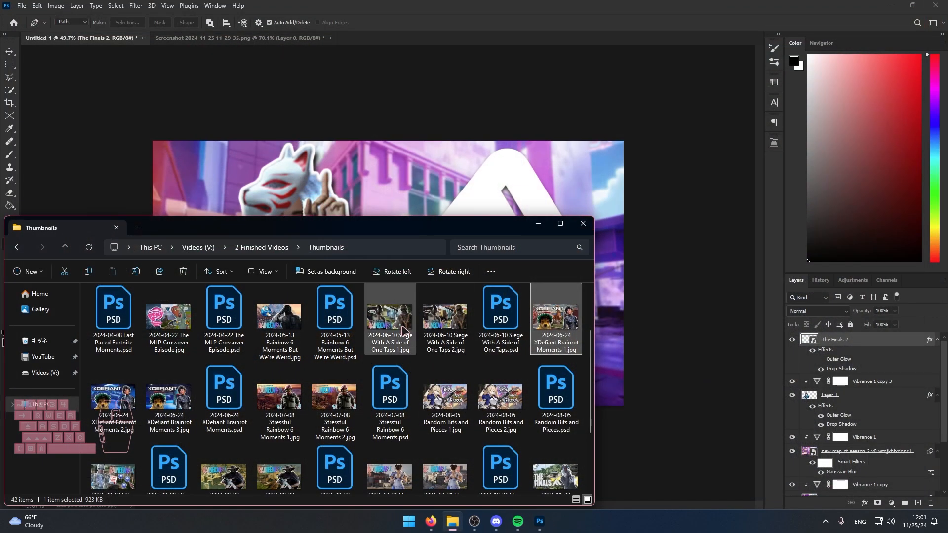
View the earlier thumbnails Rainbow 6 Moments But We're Weird.jpg and Getting Freaky In Rainbow 6.jpg.
{"action": "scroll", "coordinate": [401, 328], "scroll_direction": "up", "scroll_amount": 1}
{"action": "double_click", "coordinate": [289, 429]}
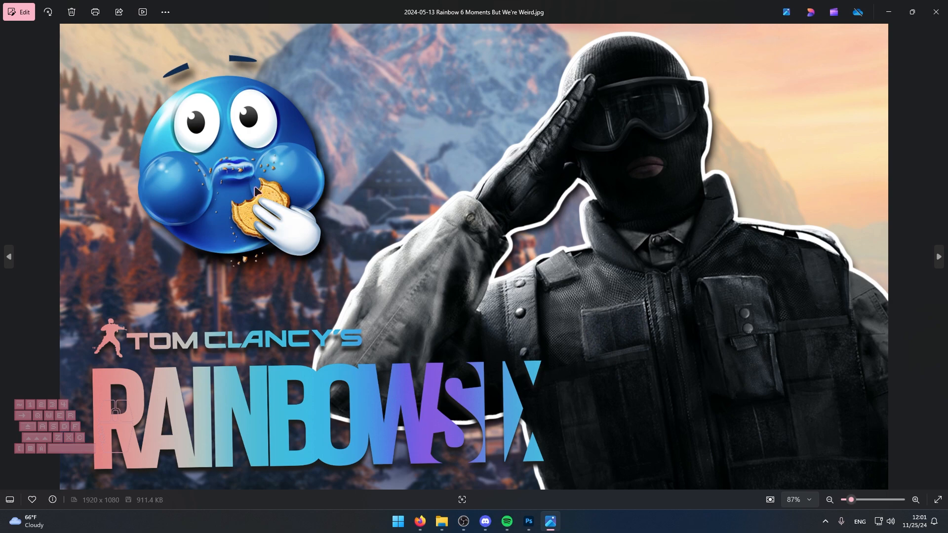
{"action": "left_click", "coordinate": [936, 12]}
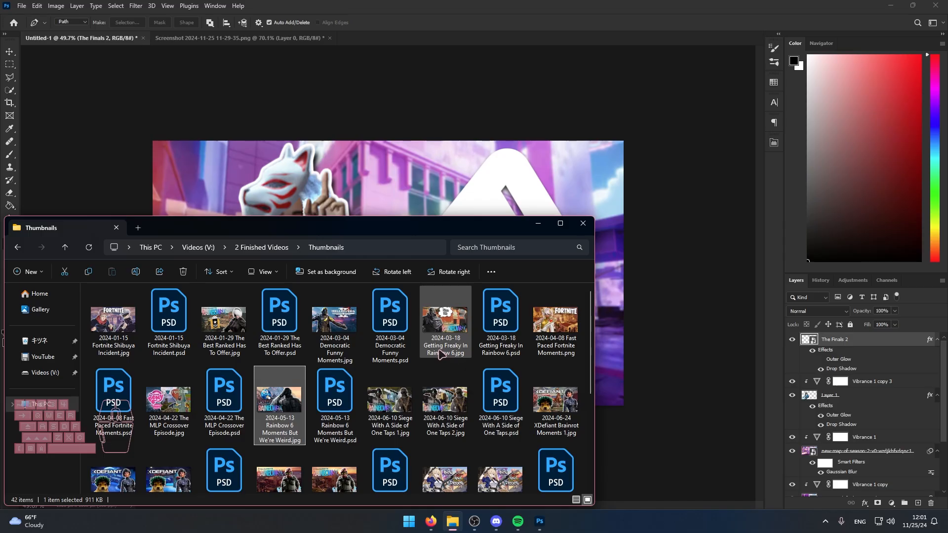
{"action": "double_click", "coordinate": [442, 344]}
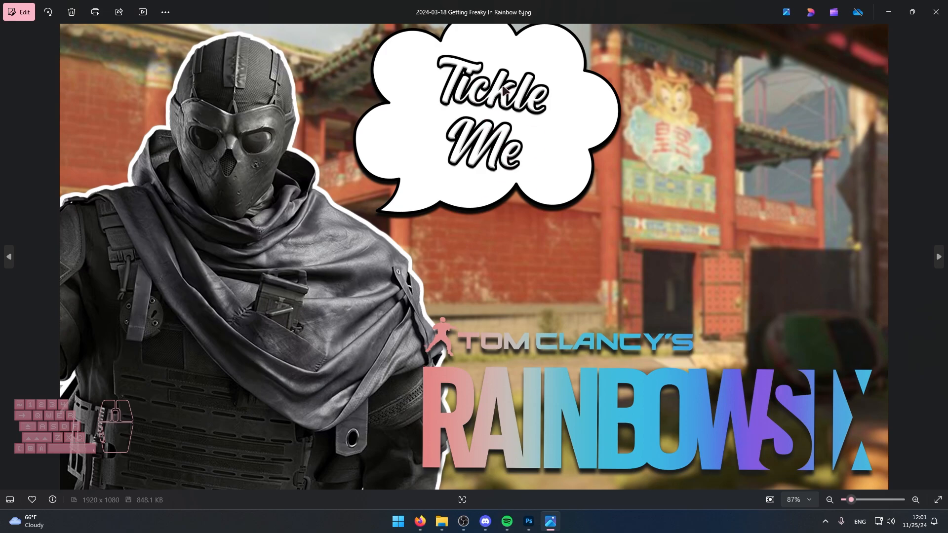
{"action": "left_click", "coordinate": [936, 12]}
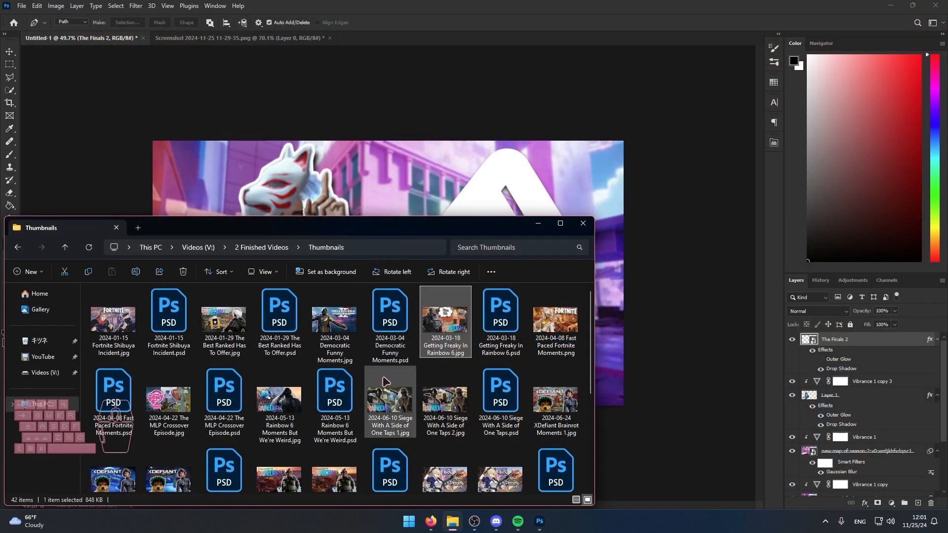
View the thumbnails I Can Swing My Sword In Rainbow 6.jpg and Random Bits and Pieces 1.jpg, and return to Photoshop.
{"action": "scroll", "coordinate": [437, 436], "scroll_direction": "down", "scroll_amount": 1}
{"action": "scroll", "coordinate": [437, 437], "scroll_direction": "down", "scroll_amount": 1}
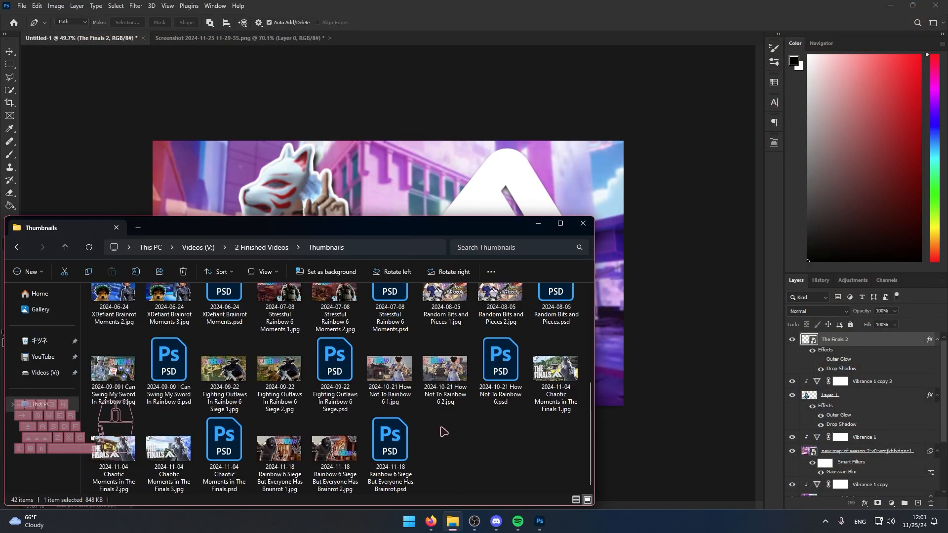
{"action": "double_click", "coordinate": [335, 448]}
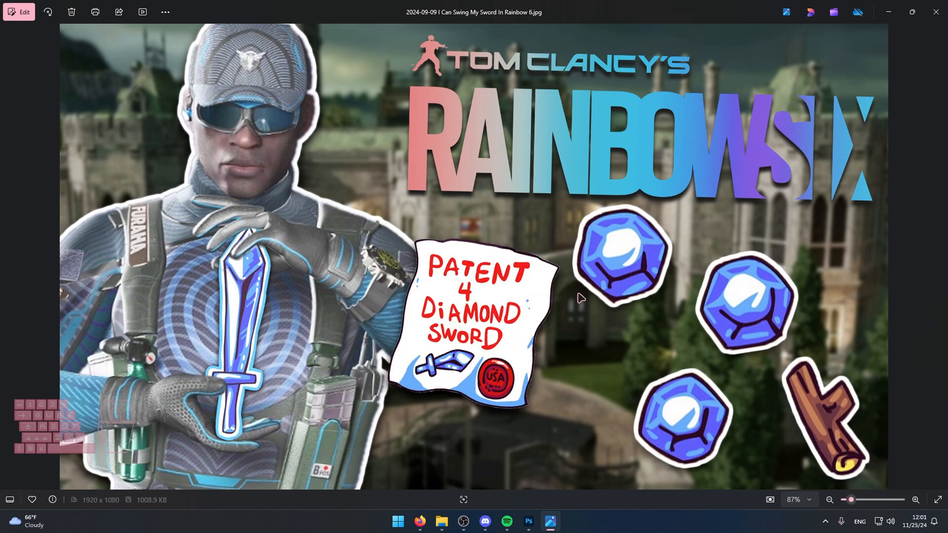
{"action": "left_click", "coordinate": [936, 12]}
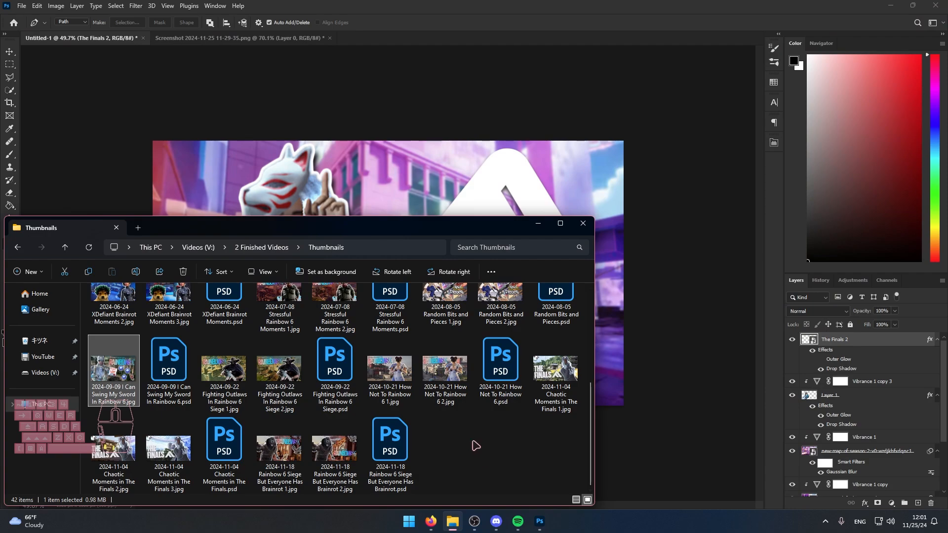
{"action": "scroll", "coordinate": [444, 370], "scroll_direction": "up", "scroll_amount": 1}
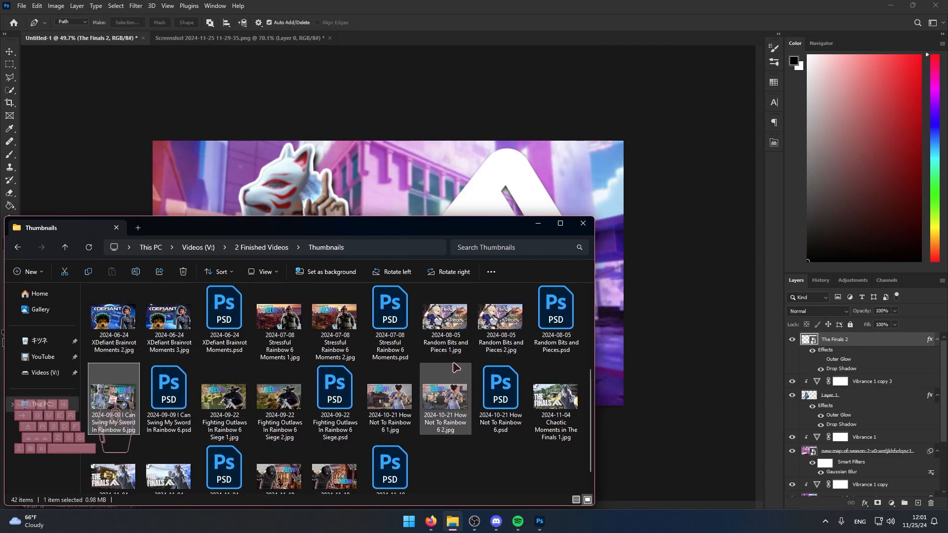
{"action": "double_click", "coordinate": [442, 339]}
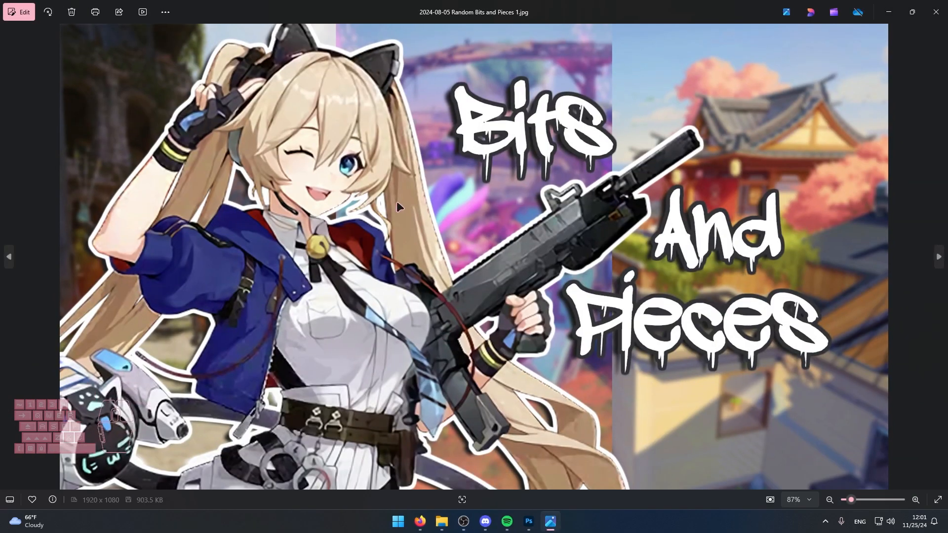
{"action": "left_click", "coordinate": [935, 12]}
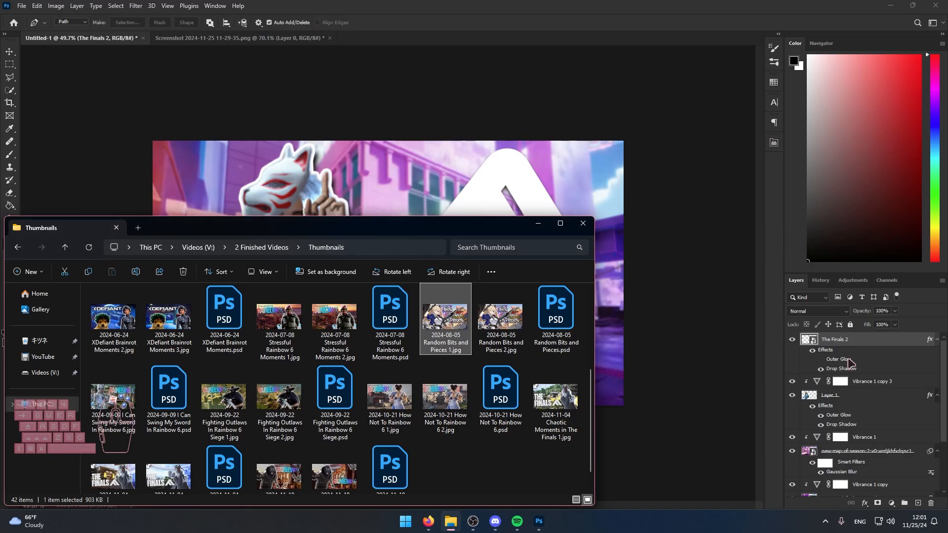
{"action": "left_click", "coordinate": [857, 344]}
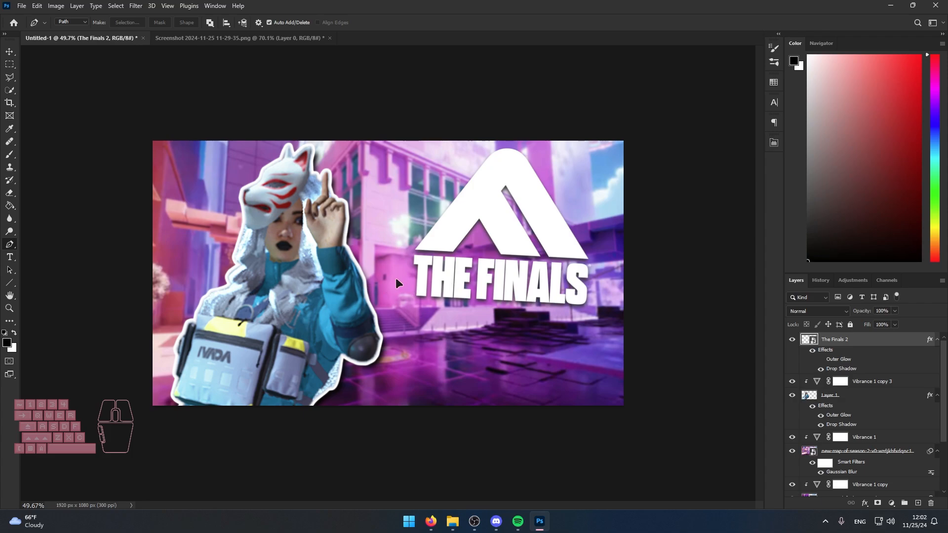
Save the layered thumbnail document in the Videos (V:) drive as Finals Video.psd.
{"action": "key", "text": "ctrl+s"}
{"action": "left_click", "coordinate": [119, 236]}
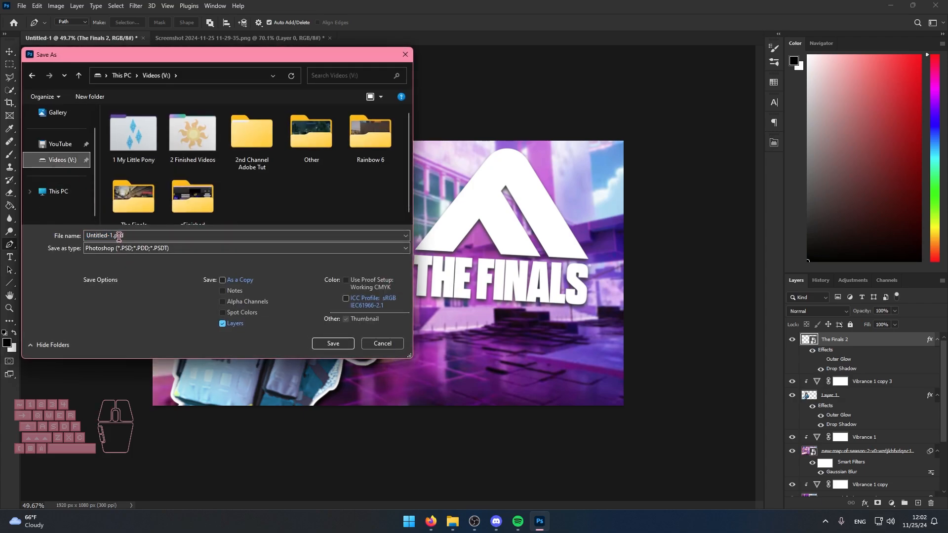
{"action": "double_click", "coordinate": [131, 239]}
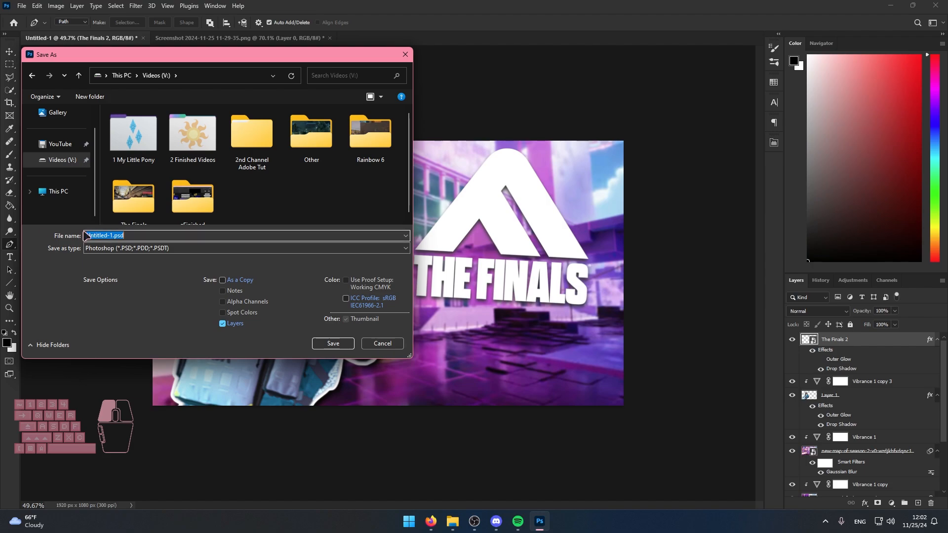
{"action": "double_click", "coordinate": [130, 233]}
{"action": "double_click", "coordinate": [143, 235]}
{"action": "left_click", "coordinate": [126, 234]}
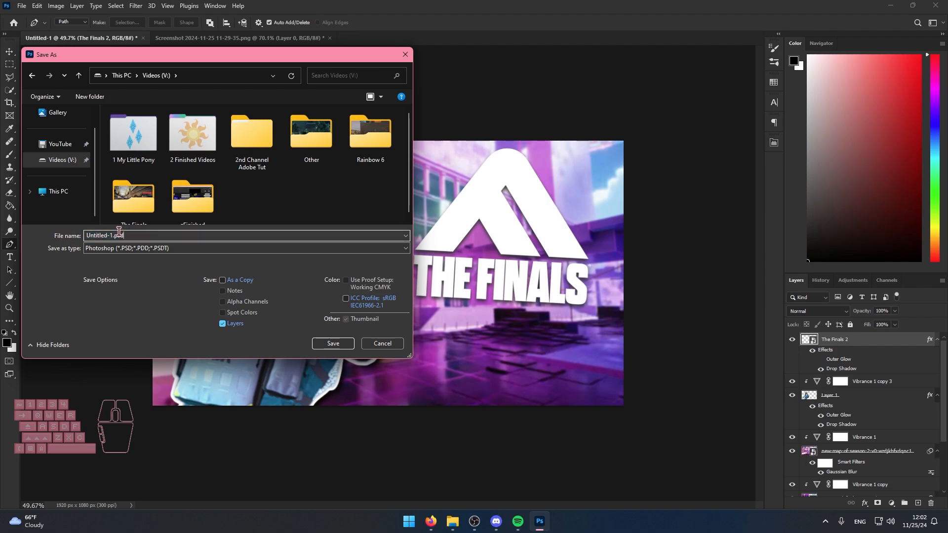
{"action": "left_click_drag", "start_coordinate": [124, 236], "coordinate": [28, 241]}
{"action": "left_click", "coordinate": [98, 238]}
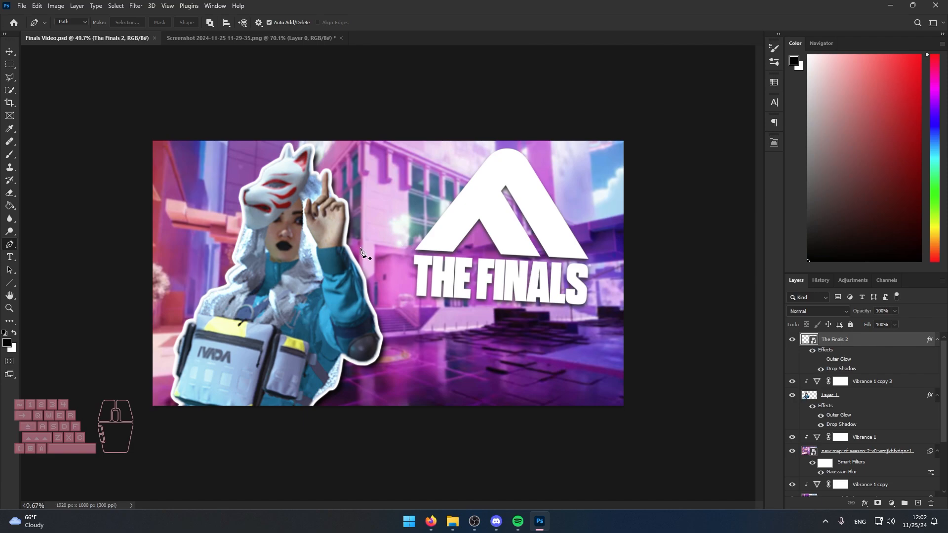
Prepare to save a copy of the thumbnail as Finals Video.jpg with the JPEG format.
{"action": "scroll", "coordinate": [805, 356], "scroll_direction": "down", "scroll_amount": 3}
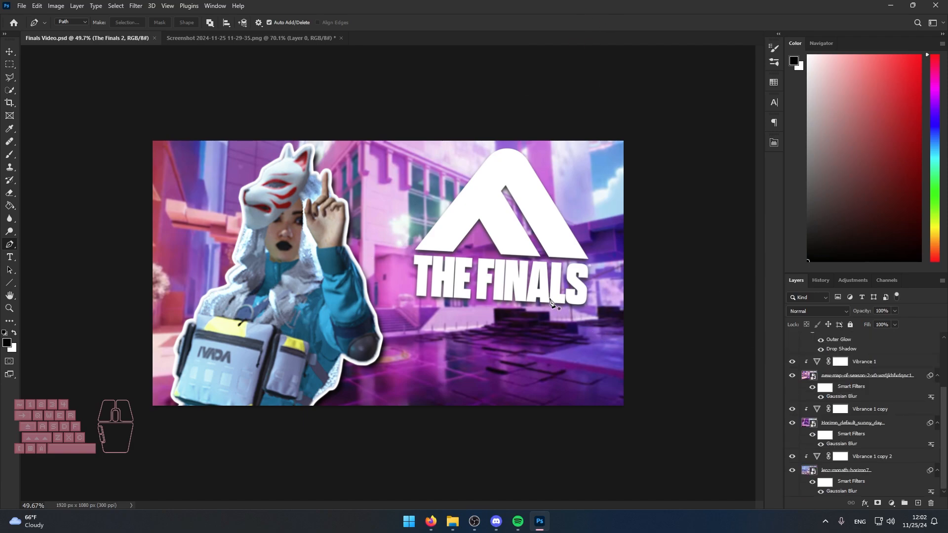
{"action": "key", "text": "ctrl+shift+s"}
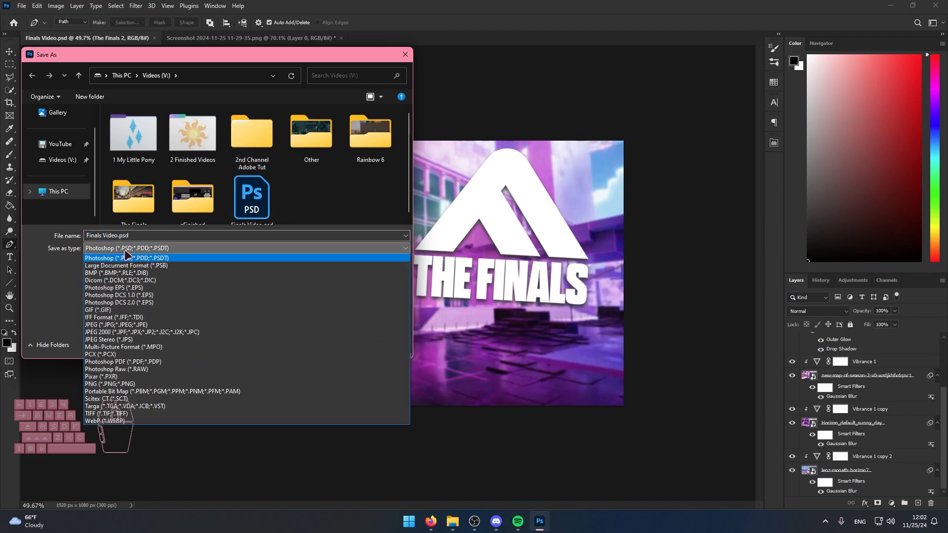
{"action": "left_click", "coordinate": [104, 326]}
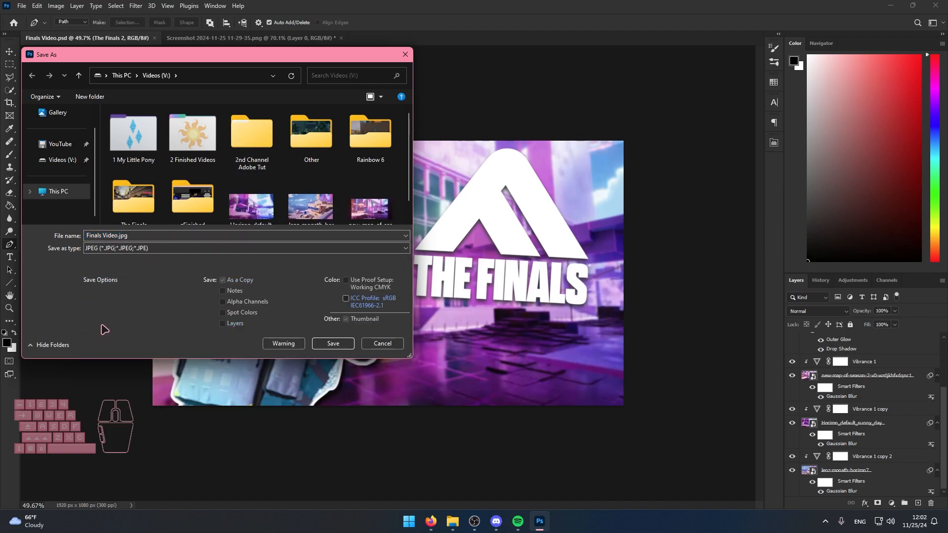
{"action": "left_click", "coordinate": [143, 248]}
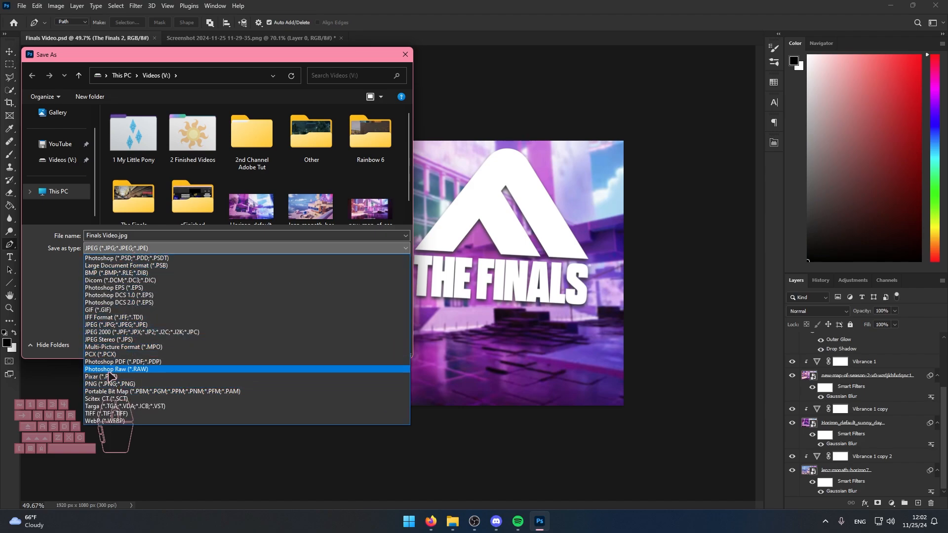
{"action": "left_click", "coordinate": [119, 326]}
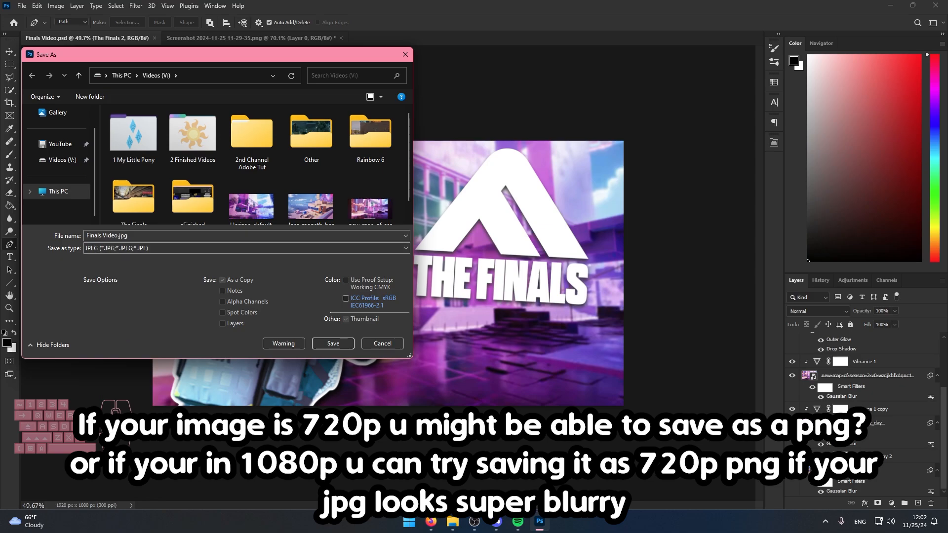
Switch to Firefox, check the thumbnail file-size limit in a video's details in YouTube Studio, and return to Photoshop.
{"action": "left_click", "coordinate": [431, 523]}
{"action": "left_click", "coordinate": [925, 70]}
{"action": "left_click", "coordinate": [815, 218]}
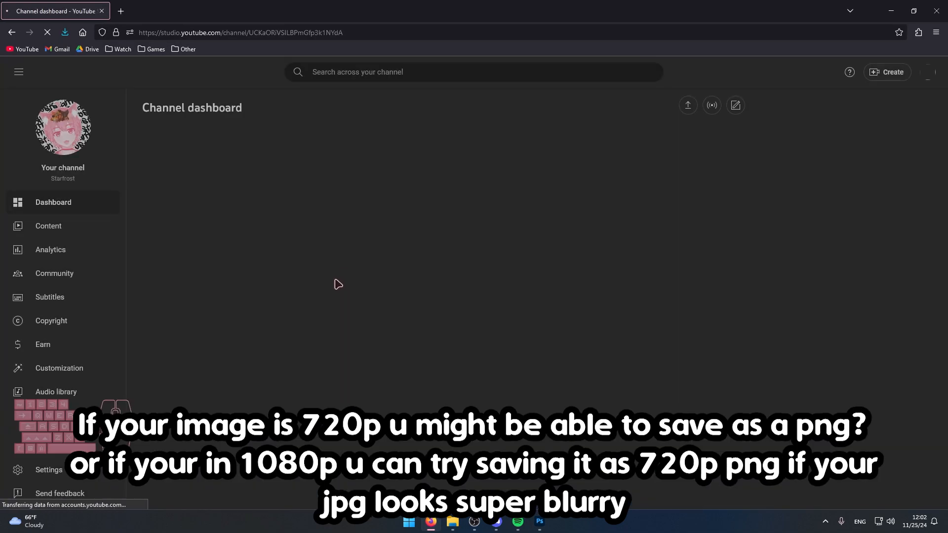
{"action": "left_click", "coordinate": [64, 225]}
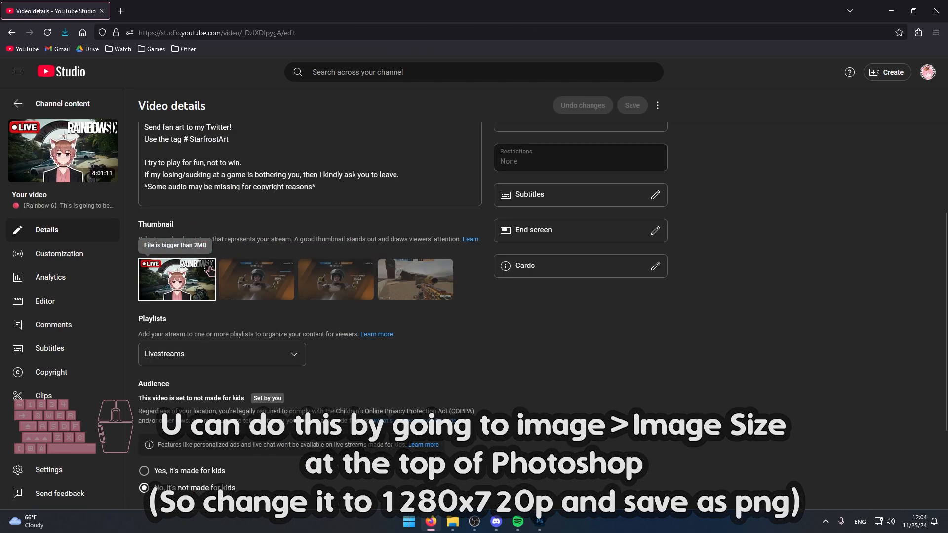
{"action": "left_click", "coordinate": [540, 522]}
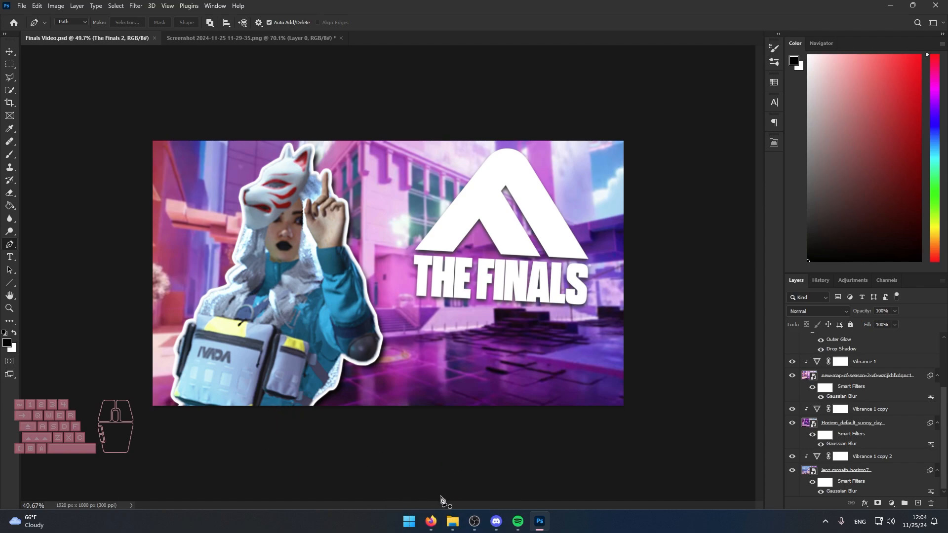
Hide the new-map-of-season-2 background to reveal the Horizon_default_sunny_day background.
{"action": "left_click", "coordinate": [454, 523]}
{"action": "left_click", "coordinate": [453, 522]}
{"action": "left_click", "coordinate": [451, 522]}
{"action": "left_click", "coordinate": [791, 375]}
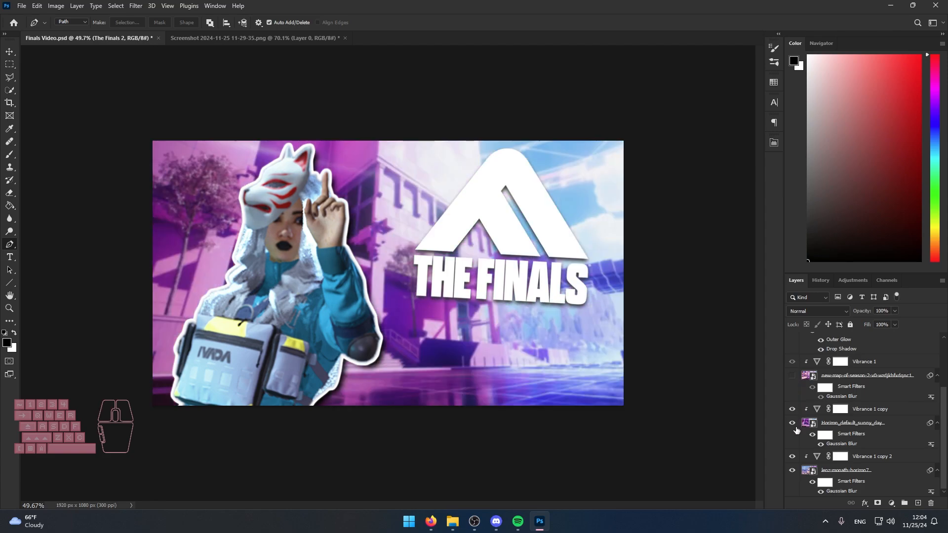
Hide the Horizon_default_sunny_day background to view the one beneath it, and restore the visibility of all backgrounds.
{"action": "left_click", "coordinate": [792, 423]}
{"action": "left_click", "coordinate": [792, 423]}
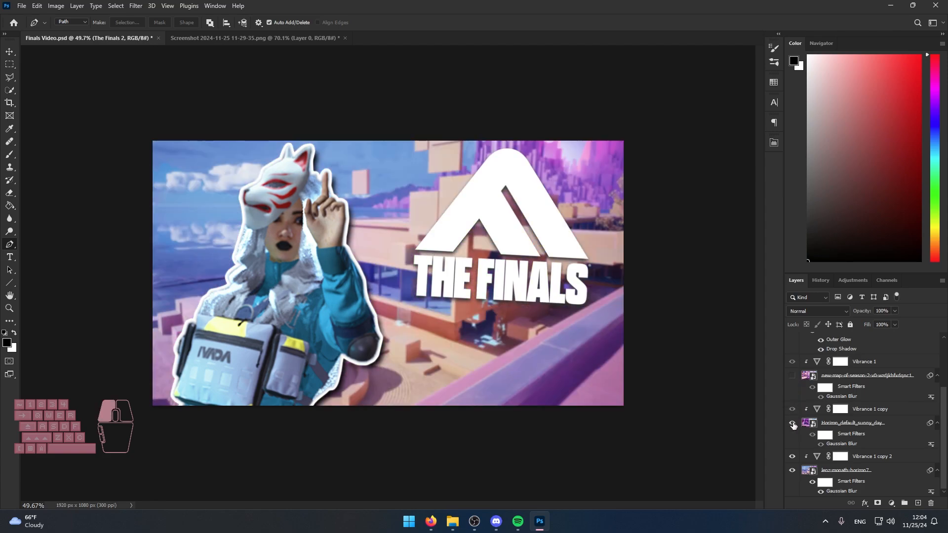
{"action": "left_click", "coordinate": [792, 375]}
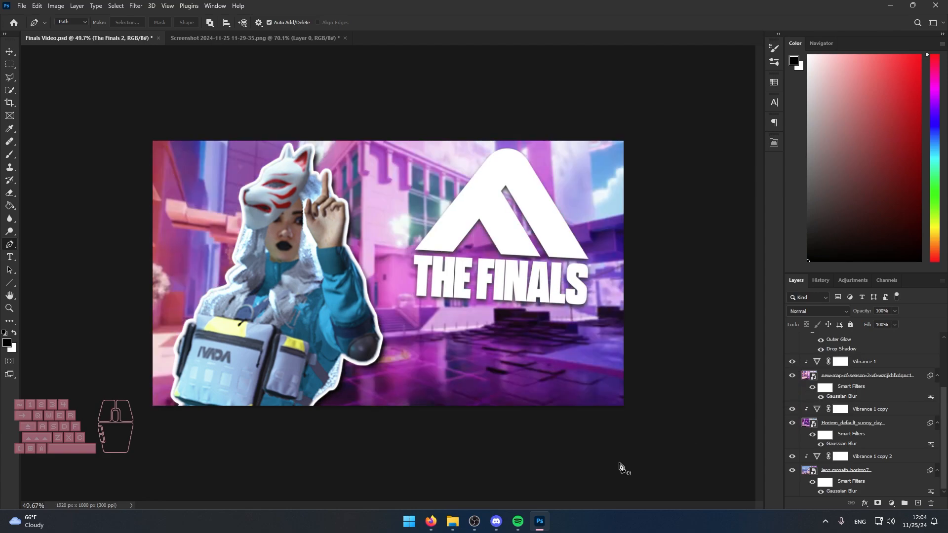
Switch to File Explorer, open the Thumbnails folder inside 2 Finished Videos, and view the Chaotic Moments in The Finals thumbnails.
{"action": "left_click", "coordinate": [453, 522]}
{"action": "double_click", "coordinate": [168, 311]}
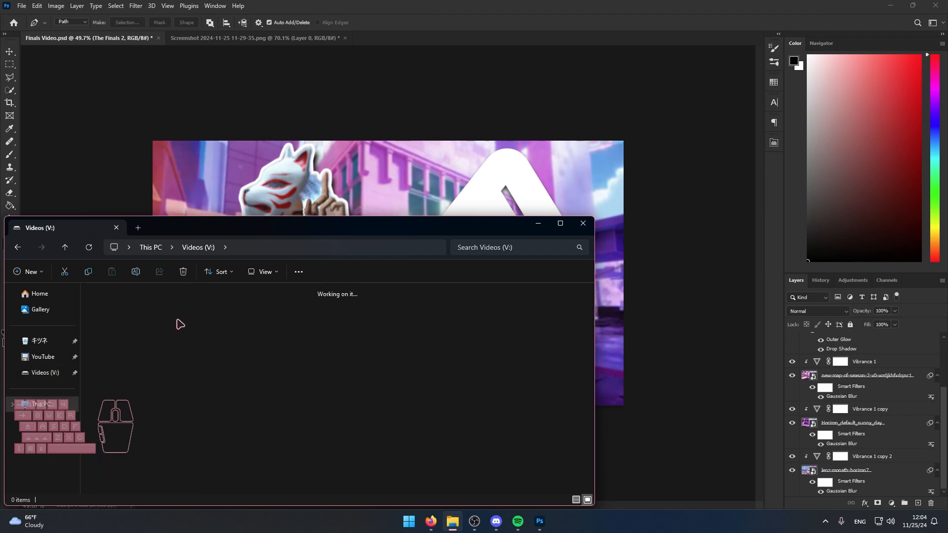
{"action": "double_click", "coordinate": [117, 303]}
{"action": "scroll", "coordinate": [364, 421], "scroll_direction": "down", "scroll_amount": 3}
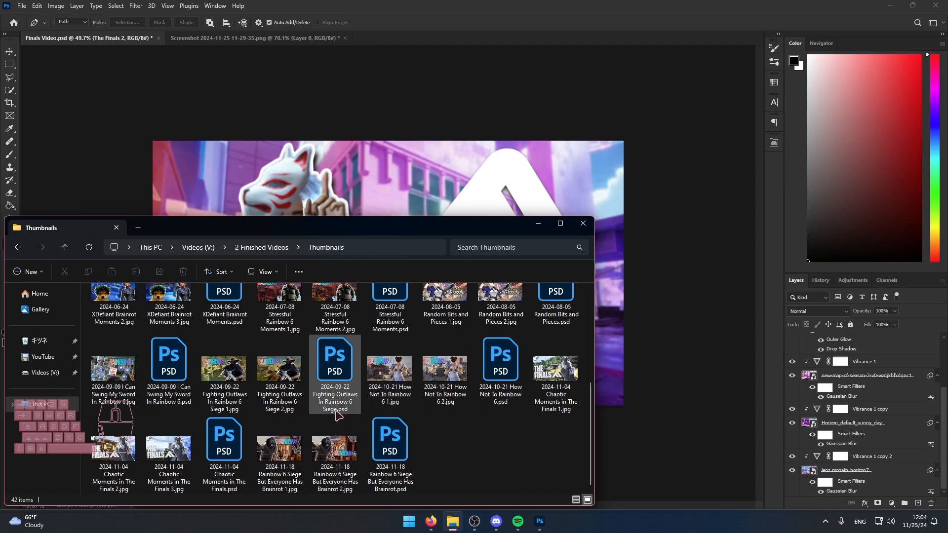
{"action": "left_click", "coordinate": [570, 385]}
{"action": "double_click", "coordinate": [570, 385]}
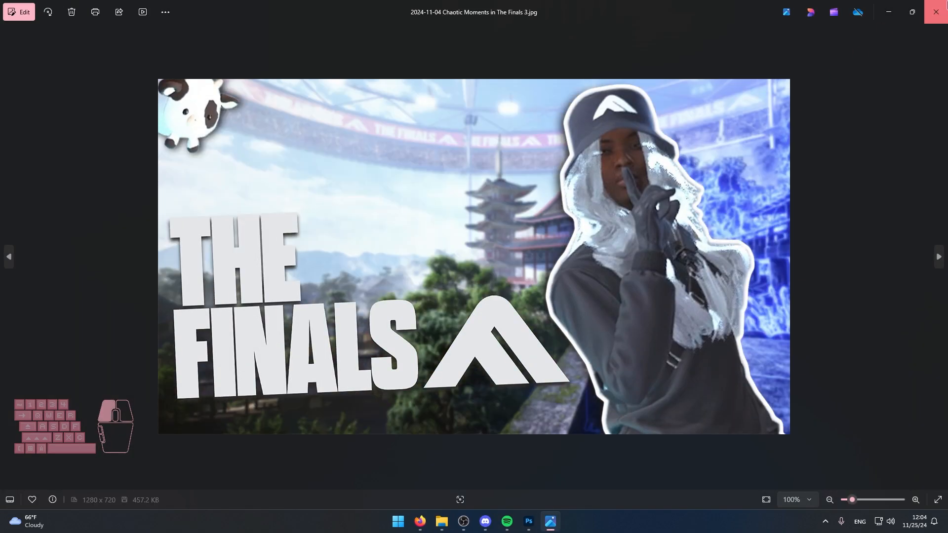
{"action": "left_click", "coordinate": [935, 12]}
Compare versions 1 and 2 of the Rainbow 6 Siege But Everyone Has Brainrot thumbnail in the image viewer.
{"action": "left_click", "coordinate": [285, 459]}
{"action": "double_click", "coordinate": [286, 459]}
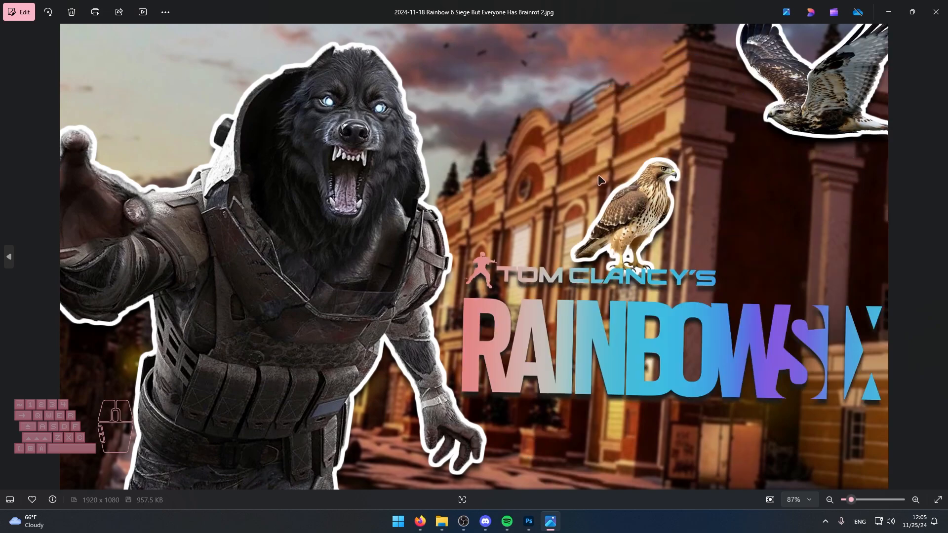
{"action": "key", "text": "Left"}
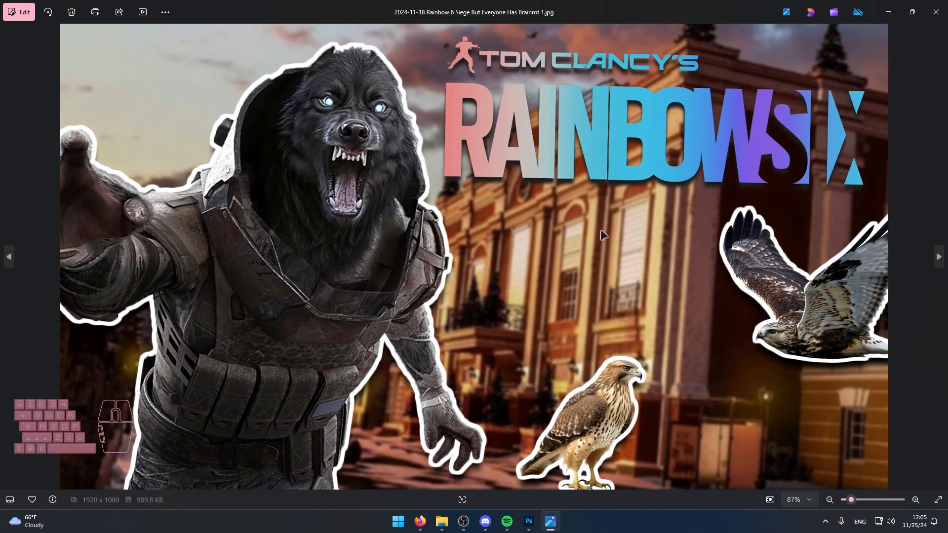
{"action": "key", "text": "Right"}
{"action": "key", "text": "Left"}
{"action": "key", "text": "Right"}
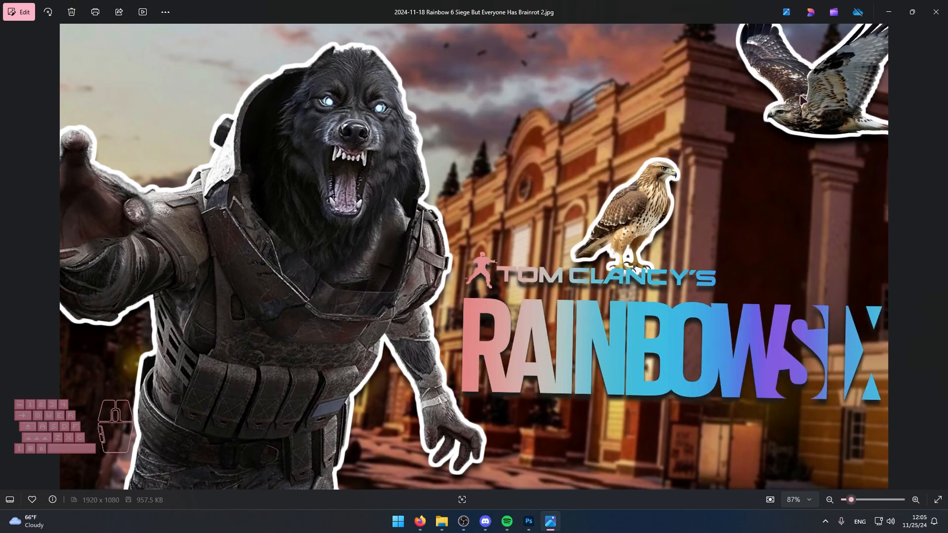
{"action": "key", "text": "Left"}
{"action": "key", "text": "Right"}
{"action": "key", "text": "Left"}
{"action": "left_click", "coordinate": [935, 12]}
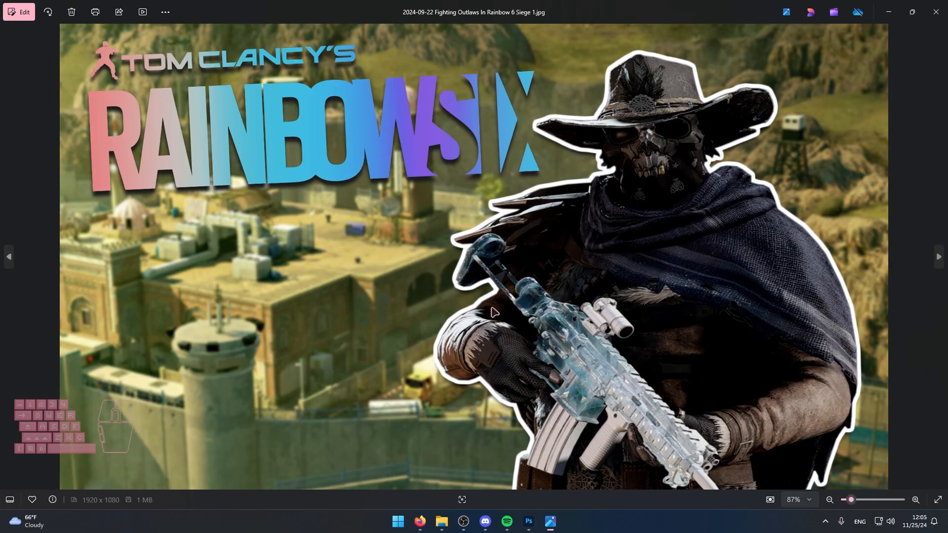
Compare versions 1 and 2 of the Fighting Outlaws In Rainbow 6 Siege thumbnail.
{"action": "key", "text": "Right"}
{"action": "key", "text": "Left"}
{"action": "key", "text": "Right"}
Compare versions 1 and 2 of the How Not To Rainbow 6 thumbnail and close the image viewer.
{"action": "key", "text": "Right"}
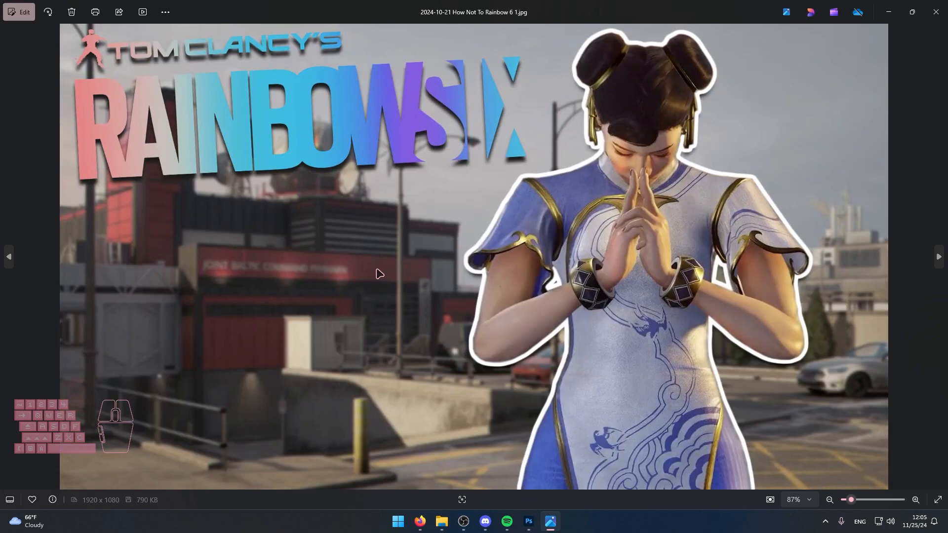
{"action": "key", "text": "Left"}
{"action": "key", "text": "Left"}
{"action": "key", "text": "Right"}
{"action": "key", "text": "Right"}
{"action": "key", "text": "Left"}
{"action": "key", "text": "Right"}
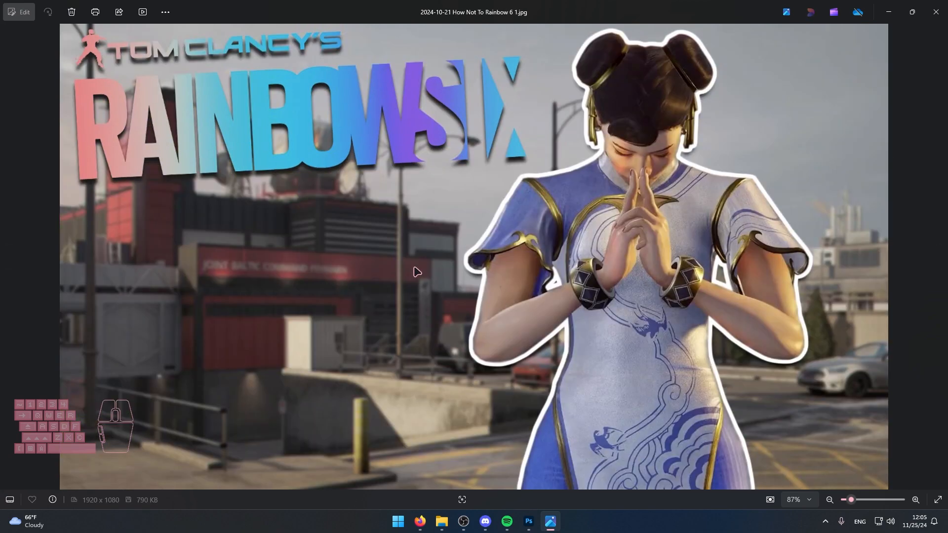
{"action": "key", "text": "Right"}
{"action": "key", "text": "Left"}
{"action": "key", "text": "Right"}
{"action": "key", "text": "Left"}
{"action": "key", "text": "Right"}
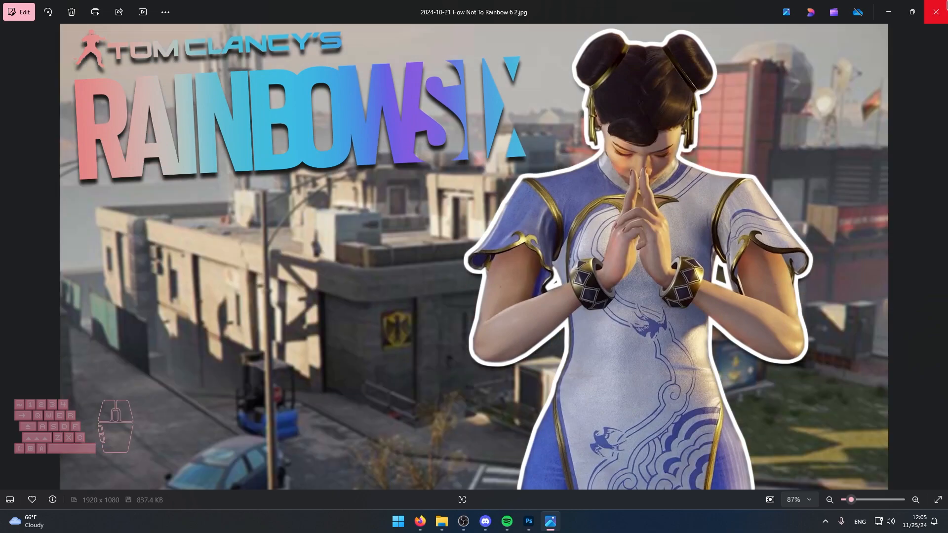
{"action": "left_click", "coordinate": [935, 11]}
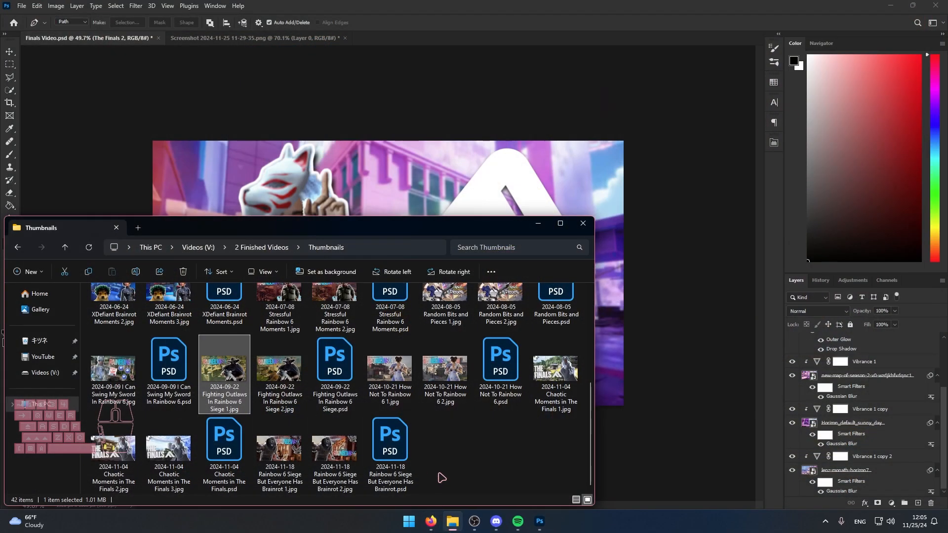
Switch to Firefox and view the thumbnail test report of the Rainbow 6 Siege But Everyone Has Brainrot video in YouTube Studio.
{"action": "left_click", "coordinate": [431, 522]}
{"action": "left_click", "coordinate": [87, 106]}
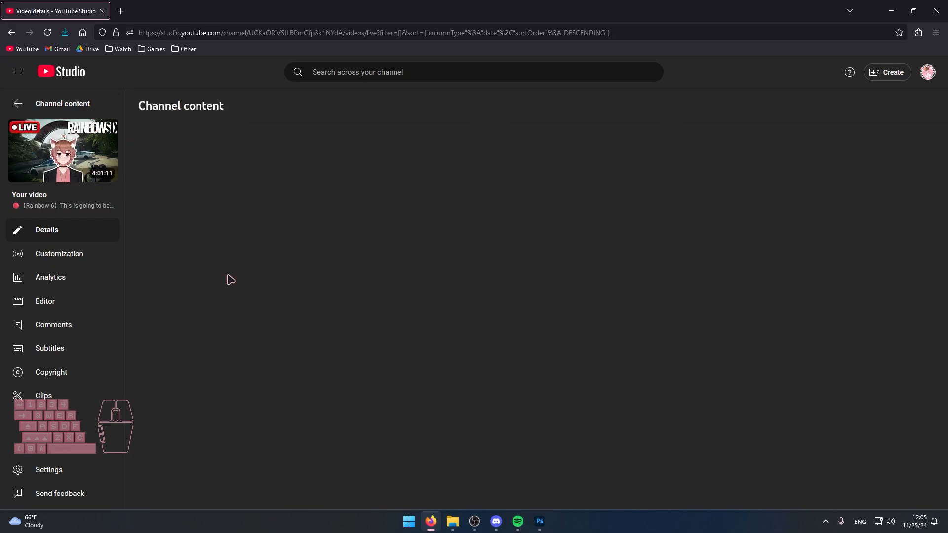
{"action": "left_click", "coordinate": [228, 279]}
{"action": "left_click", "coordinate": [204, 386]}
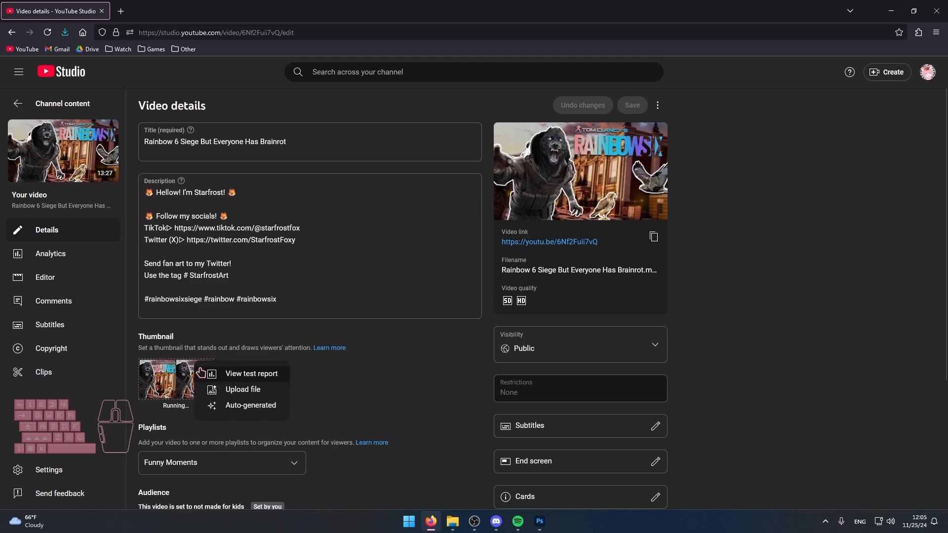
{"action": "left_click", "coordinate": [260, 375]}
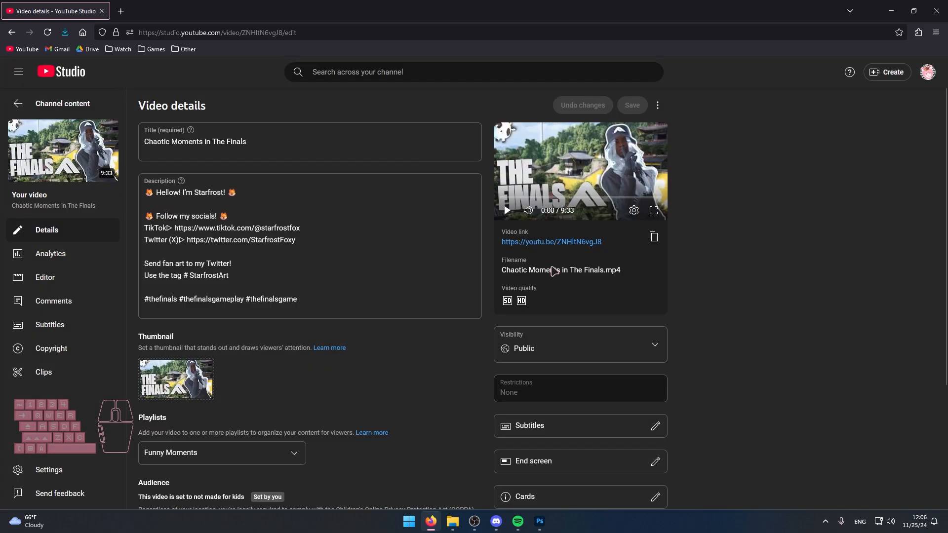
{"action": "left_click", "coordinate": [456, 523]}
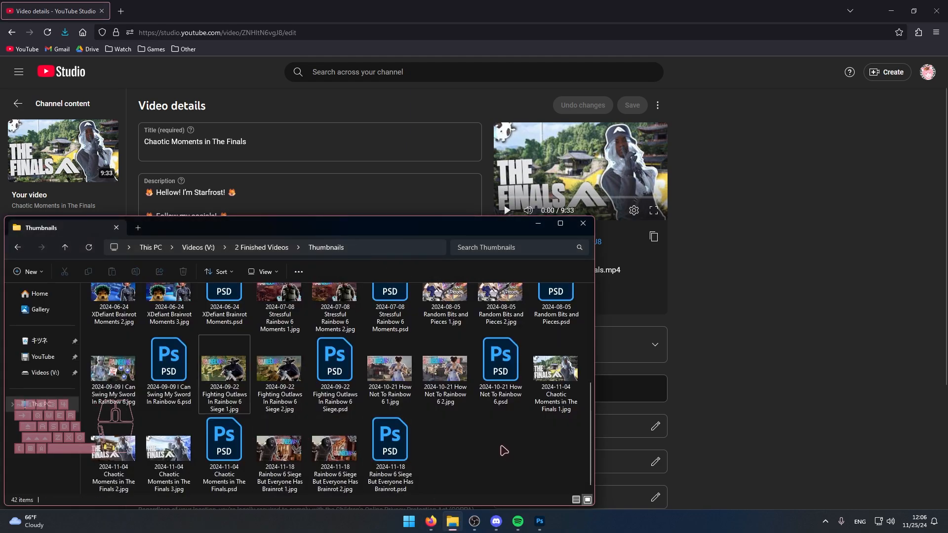
{"action": "double_click", "coordinate": [121, 465]}
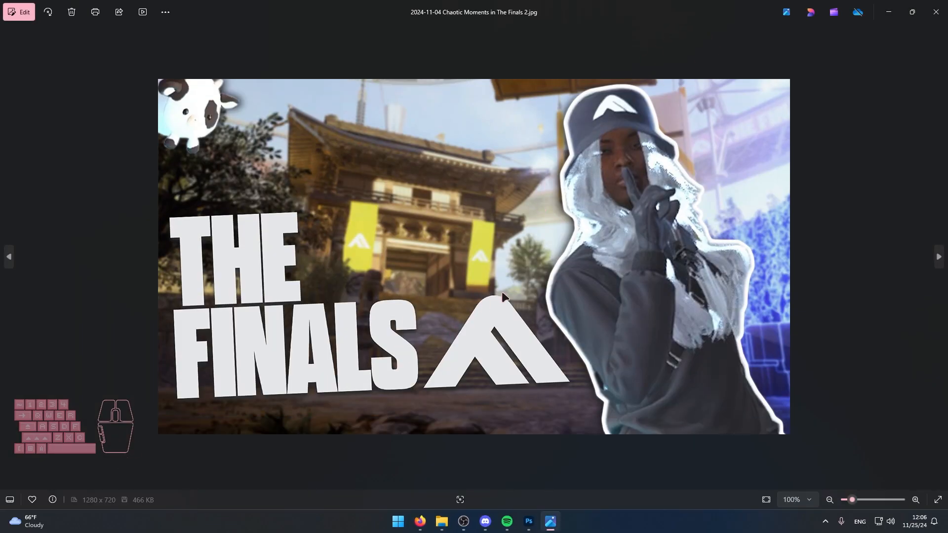
{"action": "key", "text": "Left"}
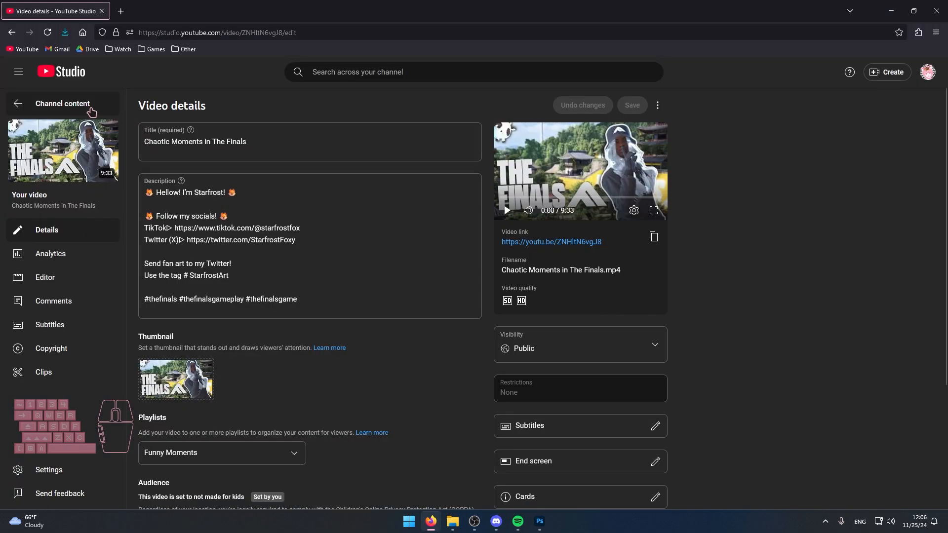
{"action": "left_click", "coordinate": [78, 104]}
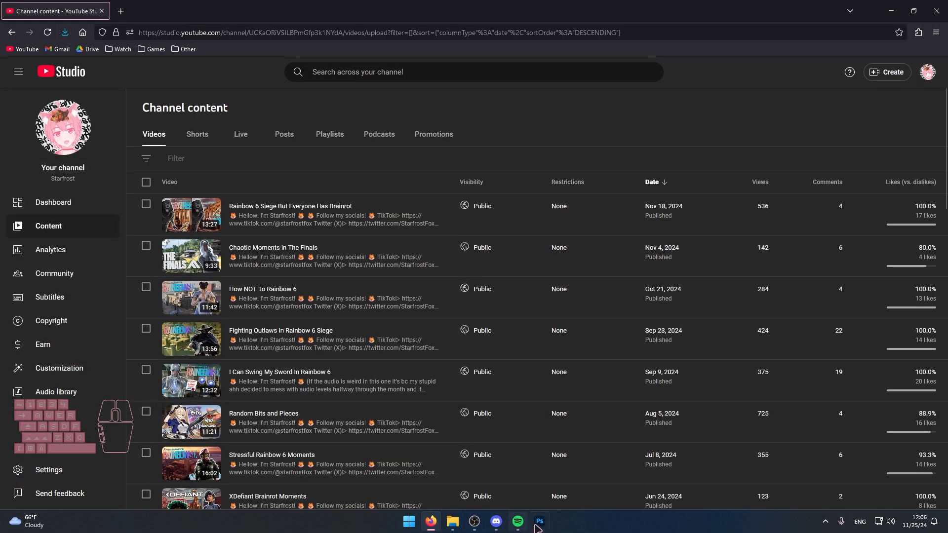
{"action": "left_click", "coordinate": [538, 527]}
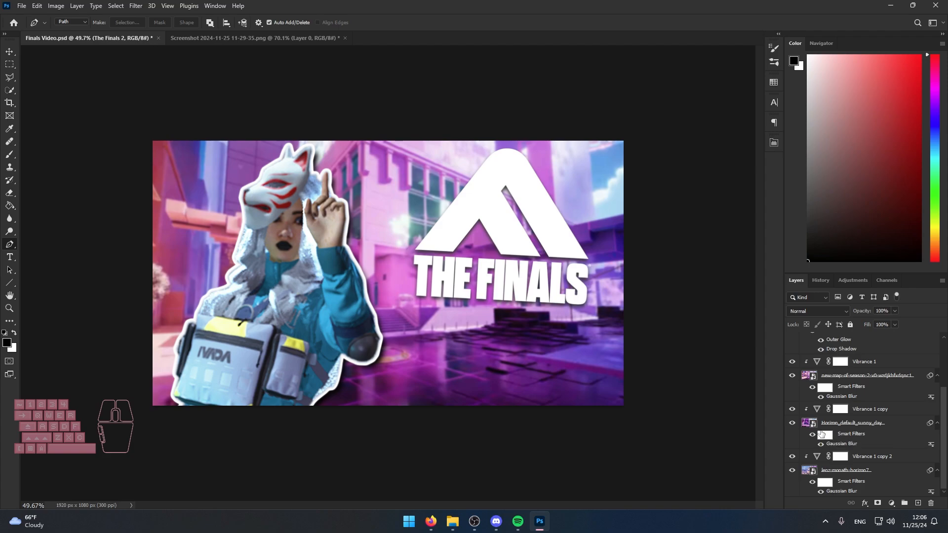
Switch to File Explorer, view the I Can Swing My Sword In Rainbow 6 thumbnail, and return to the Finals Video document in Photoshop.
{"action": "left_click", "coordinate": [452, 521]}
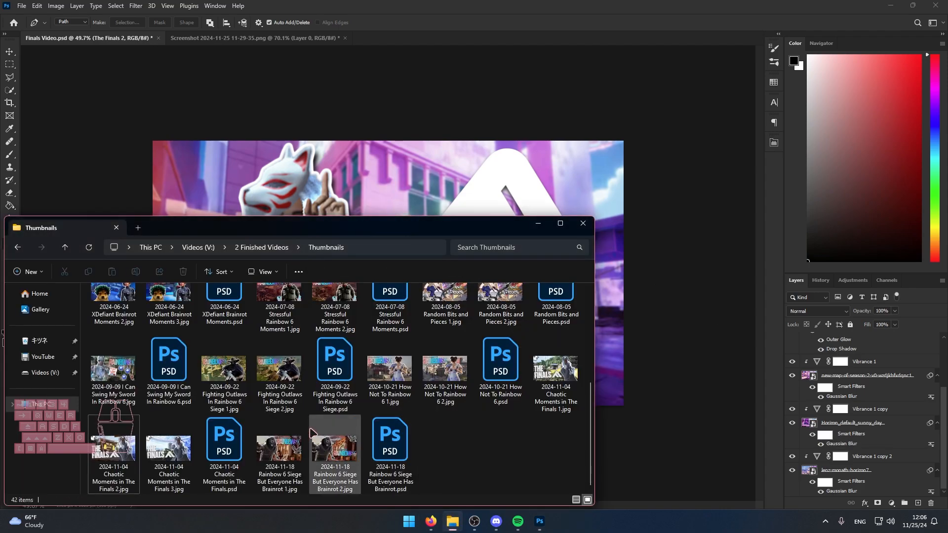
{"action": "double_click", "coordinate": [106, 376]}
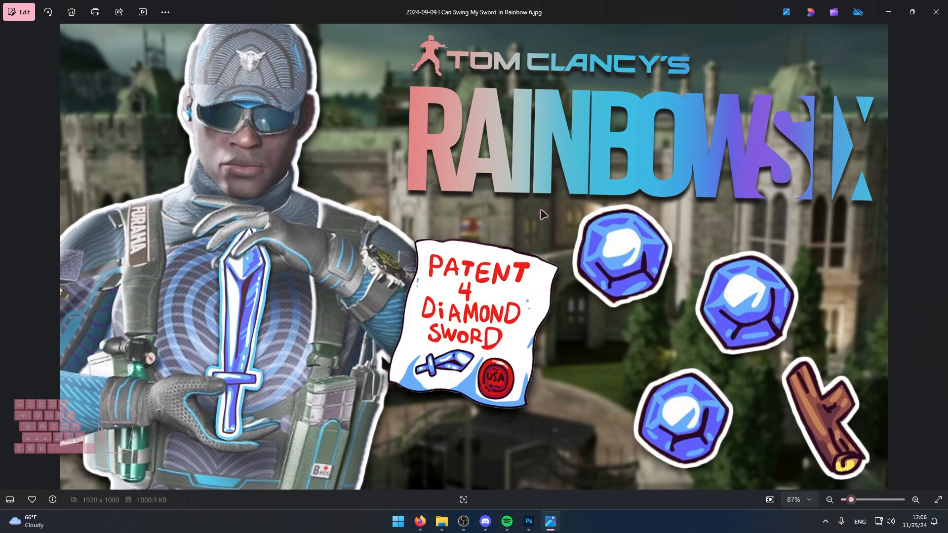
{"action": "left_click", "coordinate": [936, 12]}
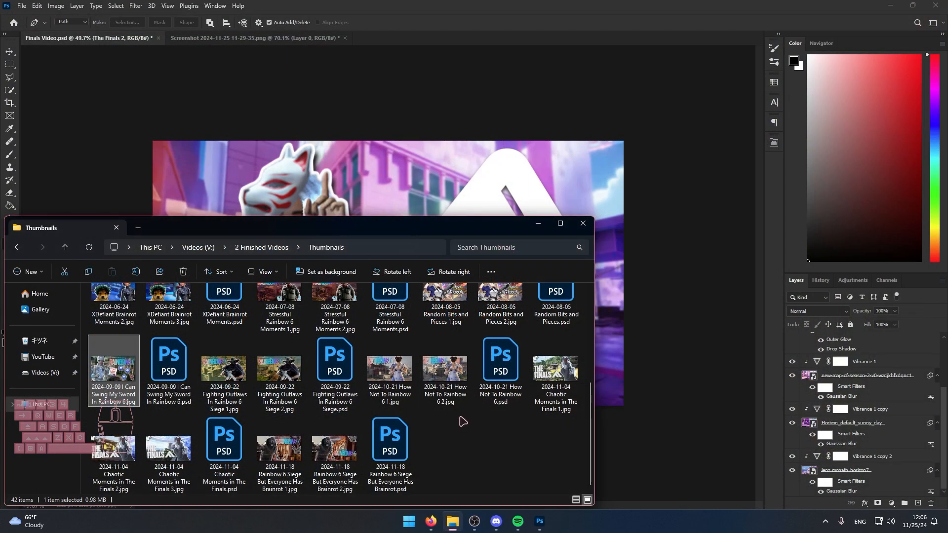
{"action": "key", "text": "alt+Tab"}
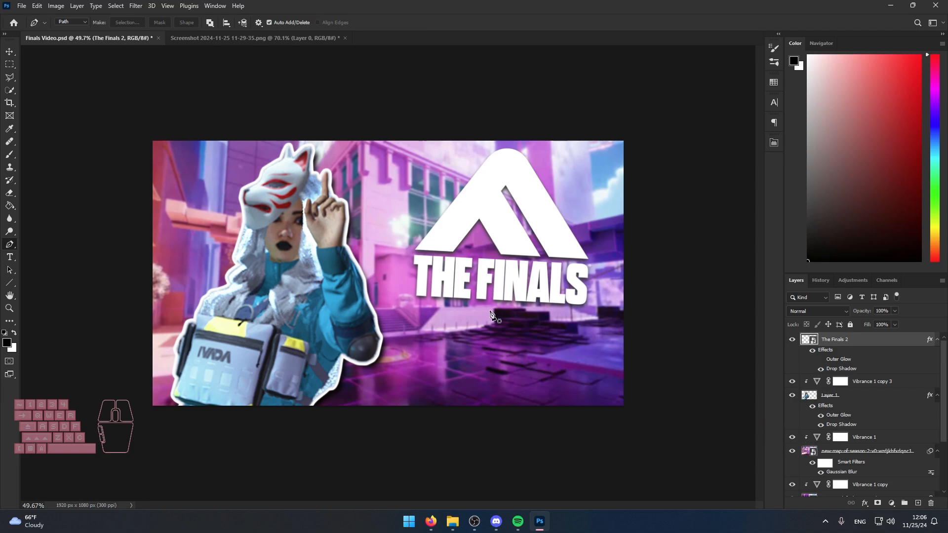
{"action": "scroll", "coordinate": [492, 315], "scroll_direction": "up", "scroll_amount": 1}
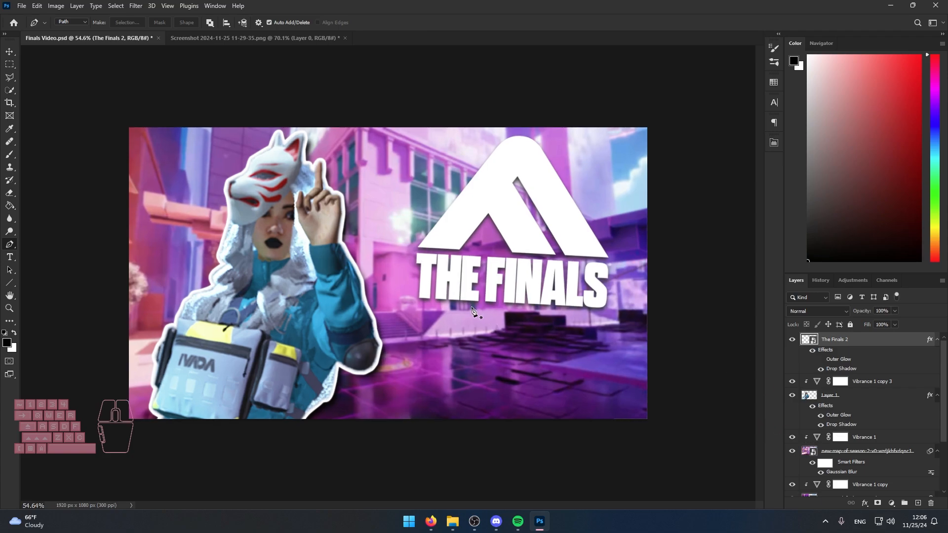